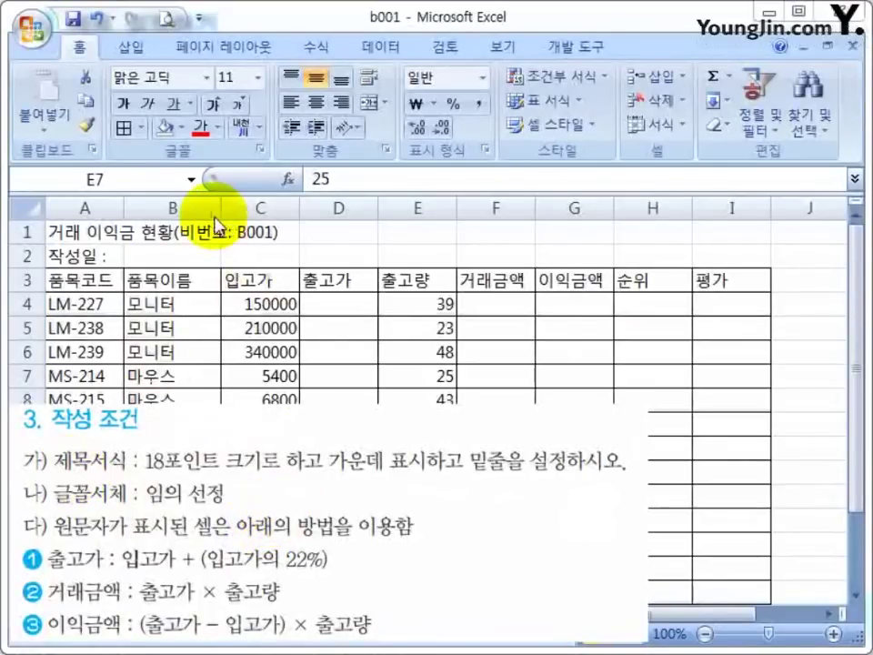
# Step: Merge and centre the title across A1:I1, underline it and set it to 18 points
pyautogui.click(221, 268)
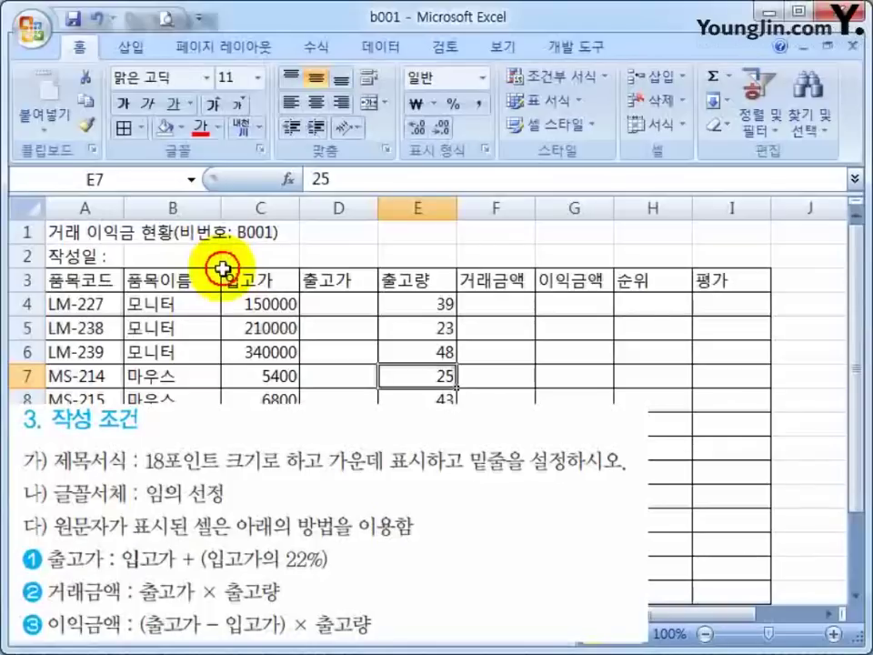
pyautogui.moveTo(63, 229); pyautogui.dragTo(42, 234)
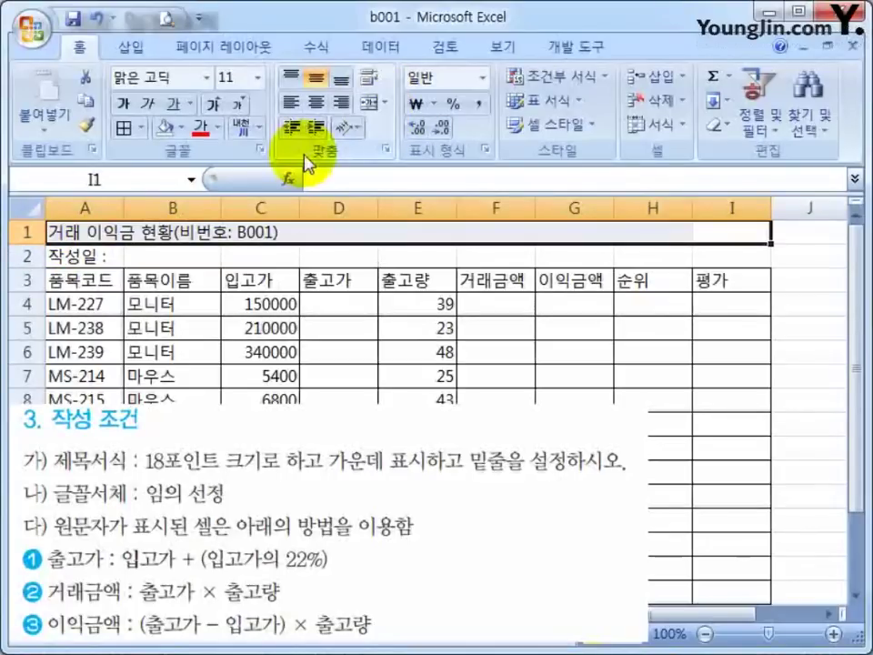
pyautogui.click(372, 107)
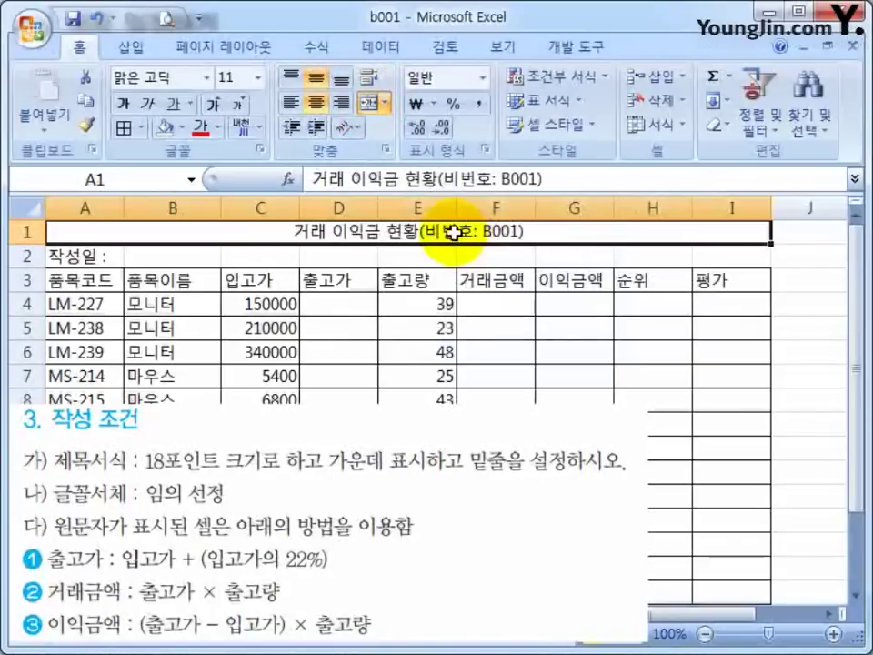
pyautogui.click(173, 103)
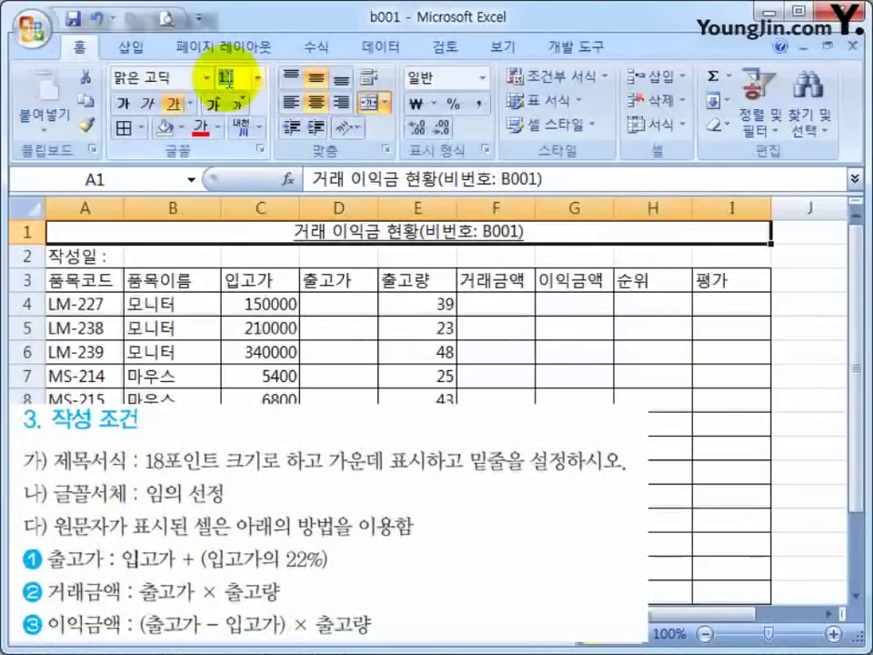
pyautogui.write('18')
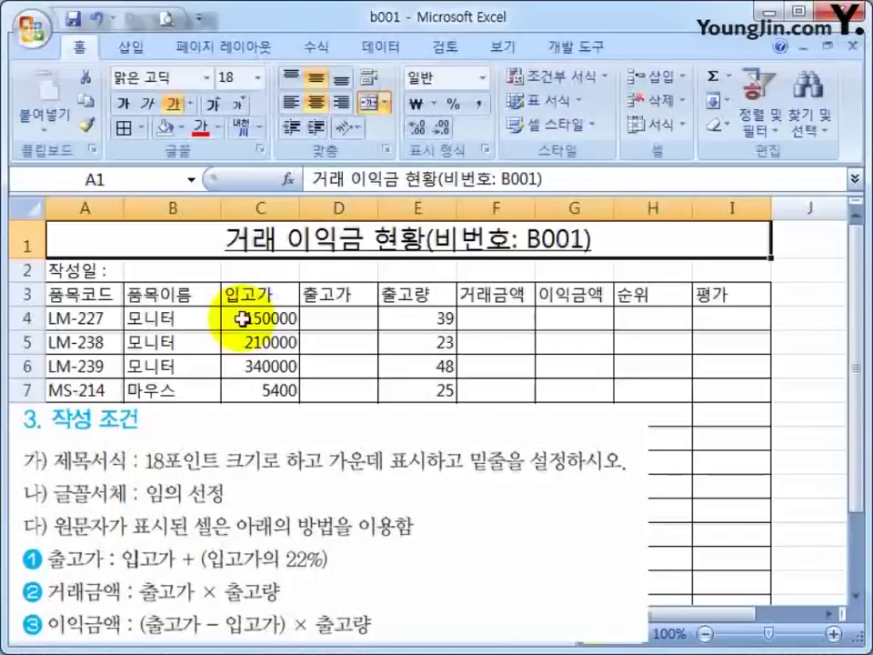
pyautogui.click(138, 270)
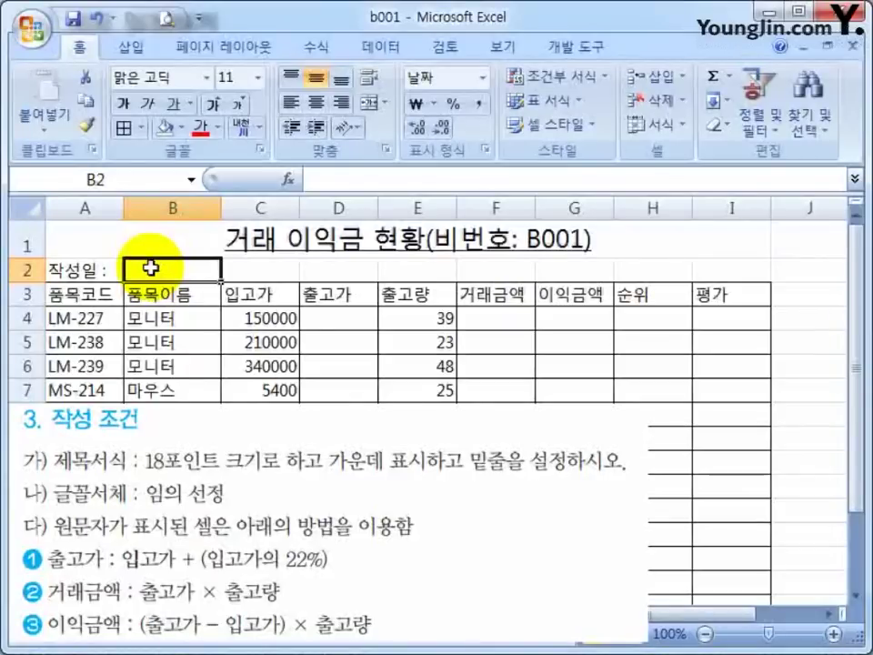
# Step: Enter the creation date 2014-01-02 in cell B2
pyautogui.write('2014-01-02')
pyautogui.press('Return')
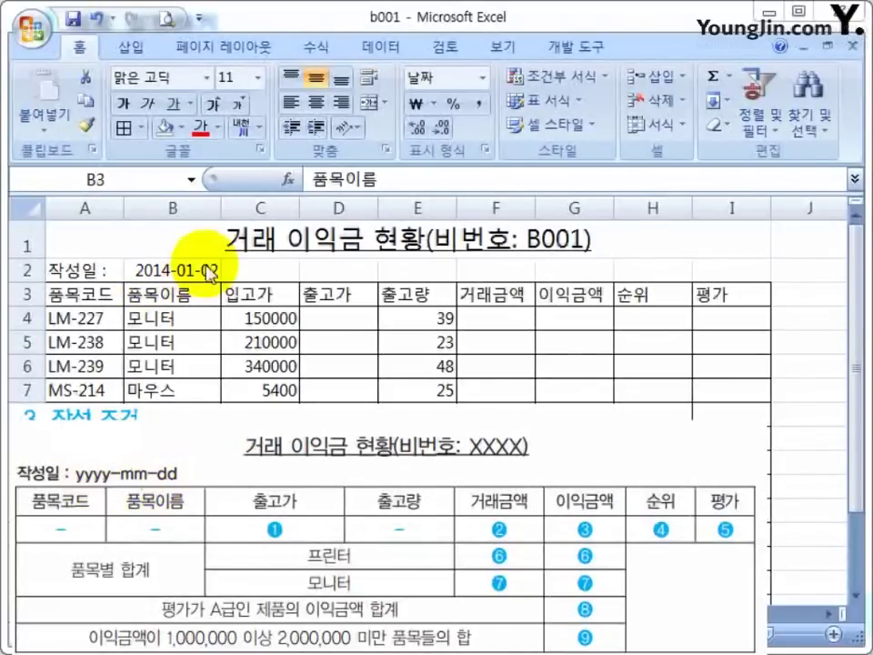
pyautogui.click(163, 267)
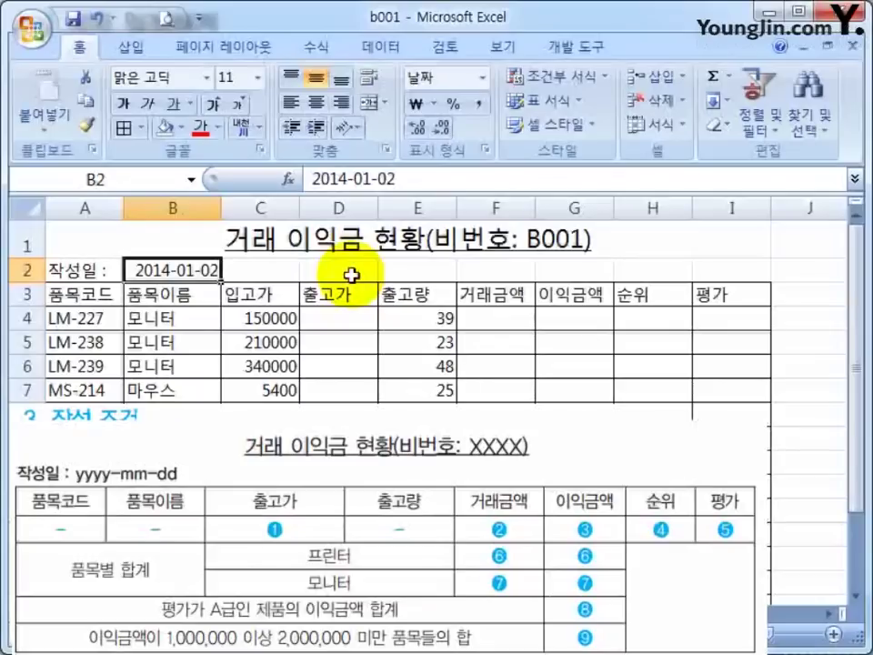
# Step: In Format Cells > Custom, edit B2's date code to yy-Mm-d, previewing 14-01-2
pyautogui.click(486, 155)
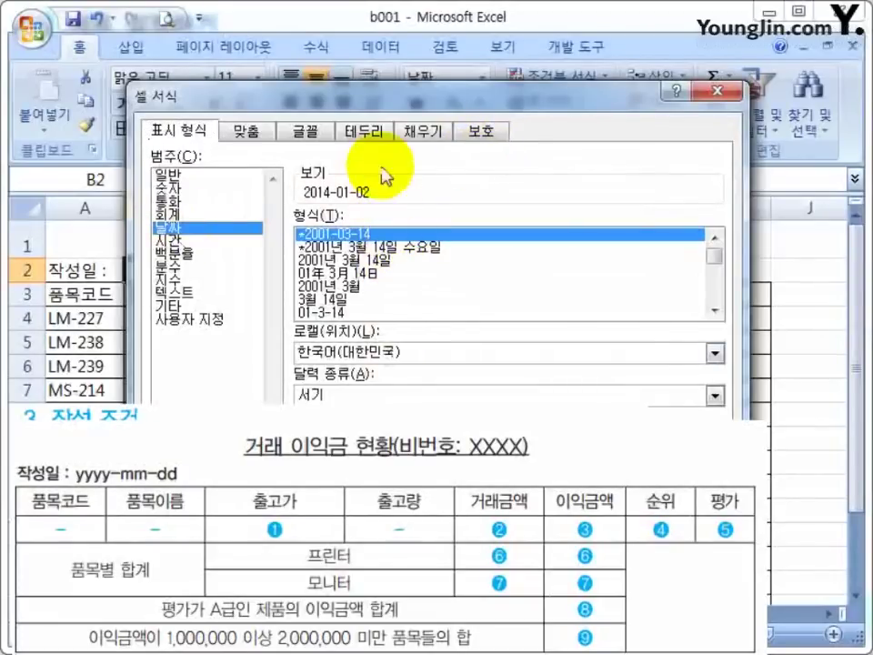
pyautogui.moveTo(380, 87); pyautogui.dragTo(387, 0)
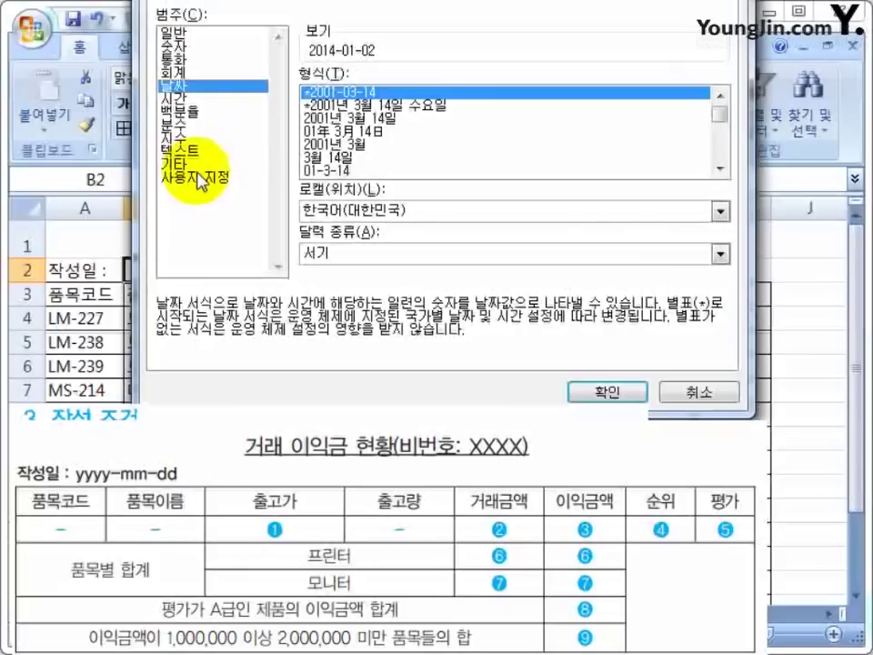
pyautogui.click(198, 177)
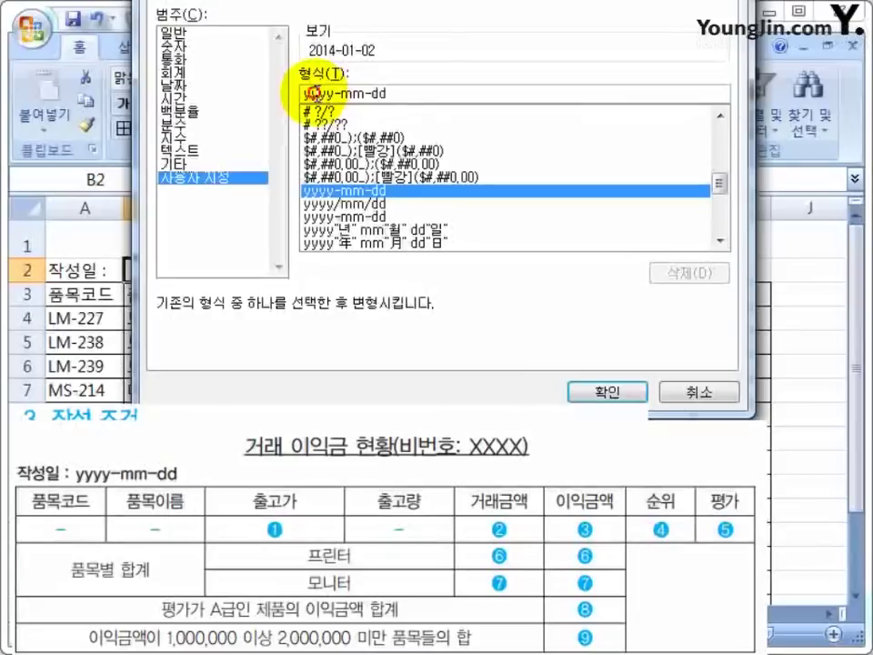
pyautogui.press('Delete')
pyautogui.press('Delete')
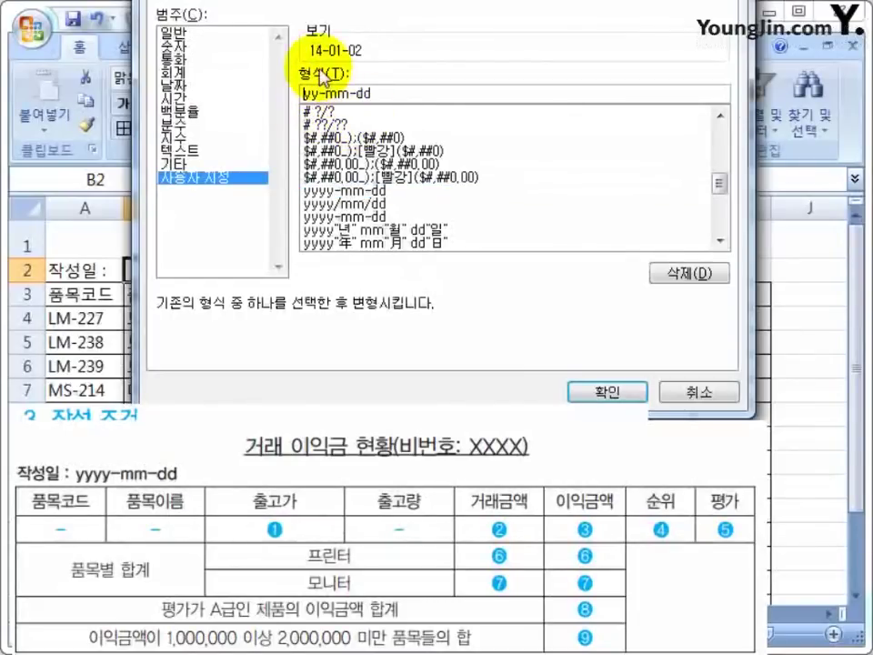
pyautogui.press('Right')
pyautogui.press('Delete')
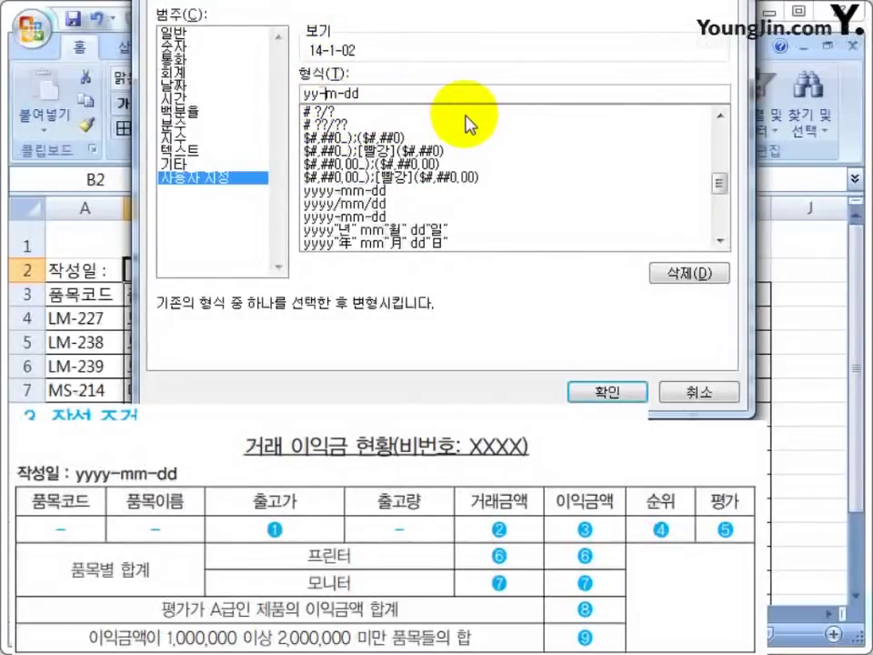
pyautogui.press('Delete')
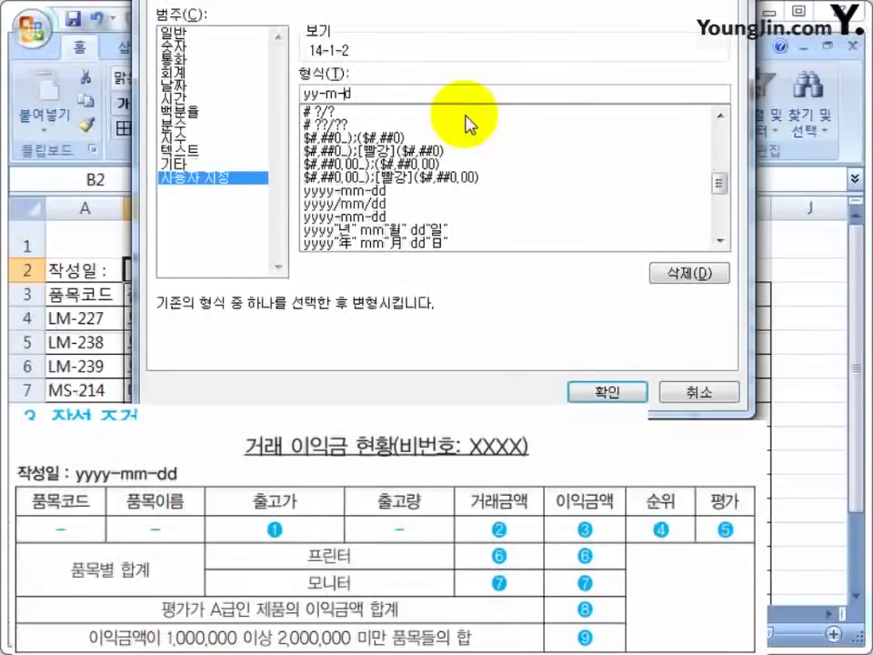
pyautogui.write('M')
pyautogui.press('BackSpace')
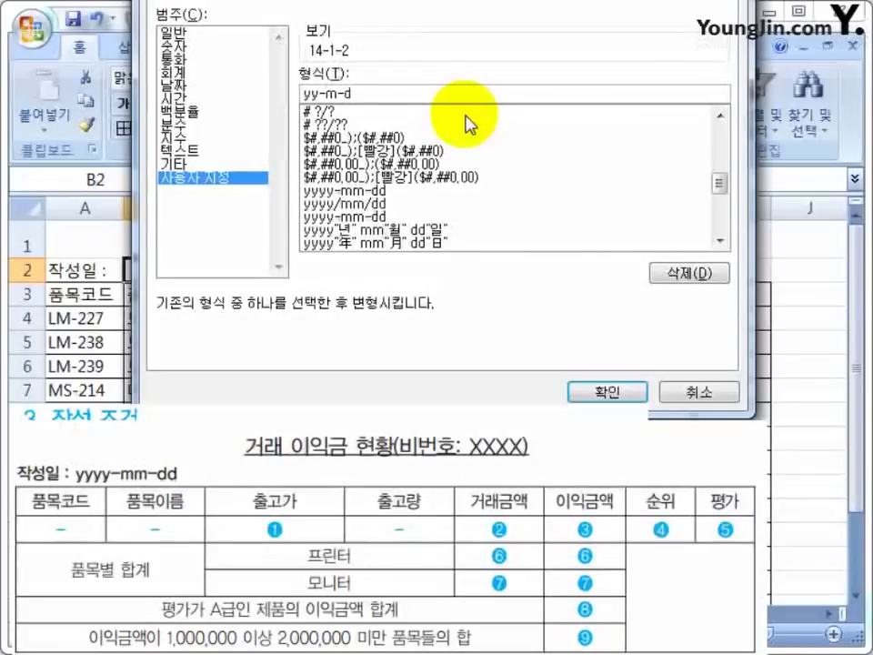
pyautogui.write('M')
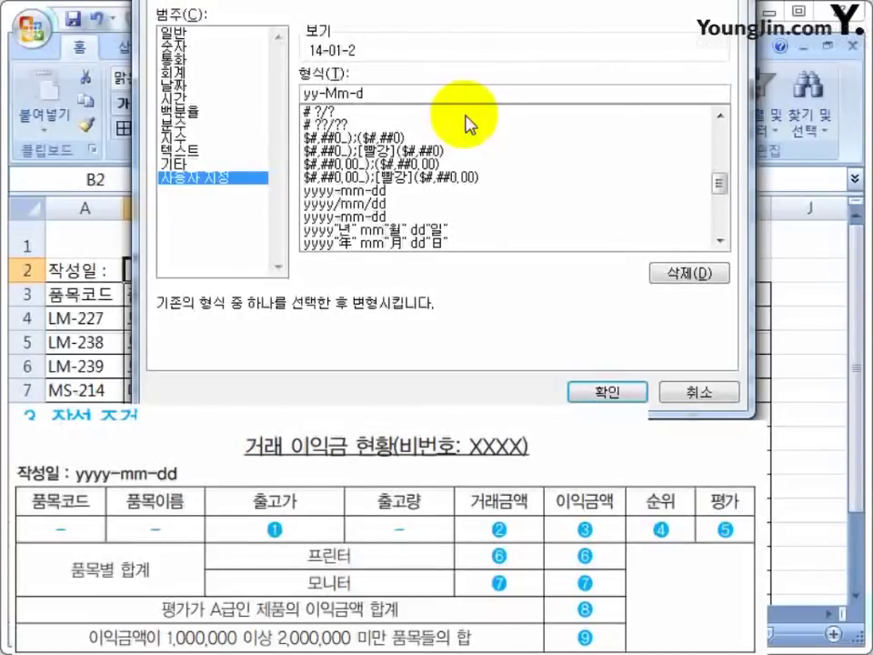
# Step: Preview the mmm and mmmm month-name codes, then revert to a numeric month
pyautogui.write('M')
pyautogui.press('Left')
pyautogui.press('Left')
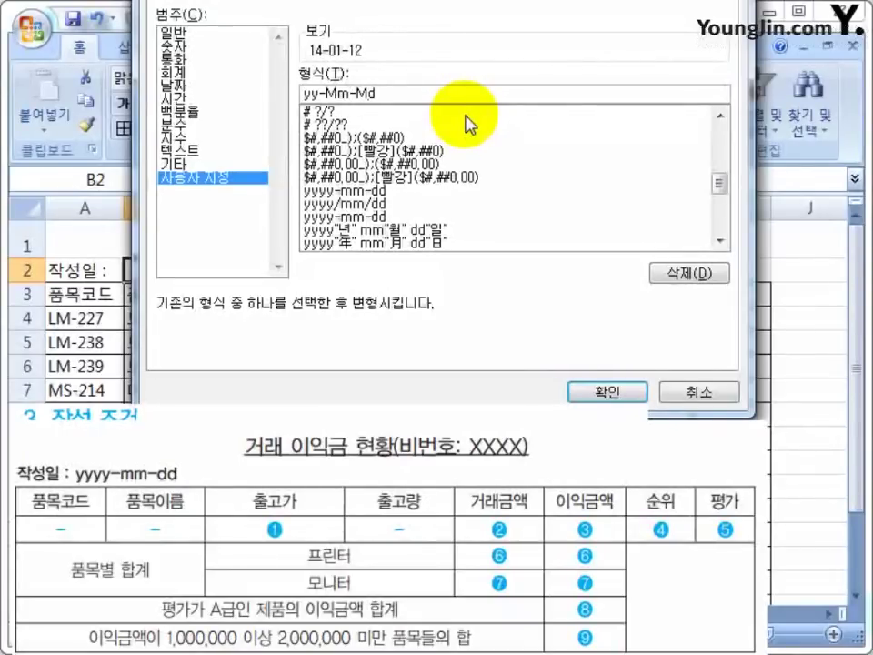
pyautogui.write('m')
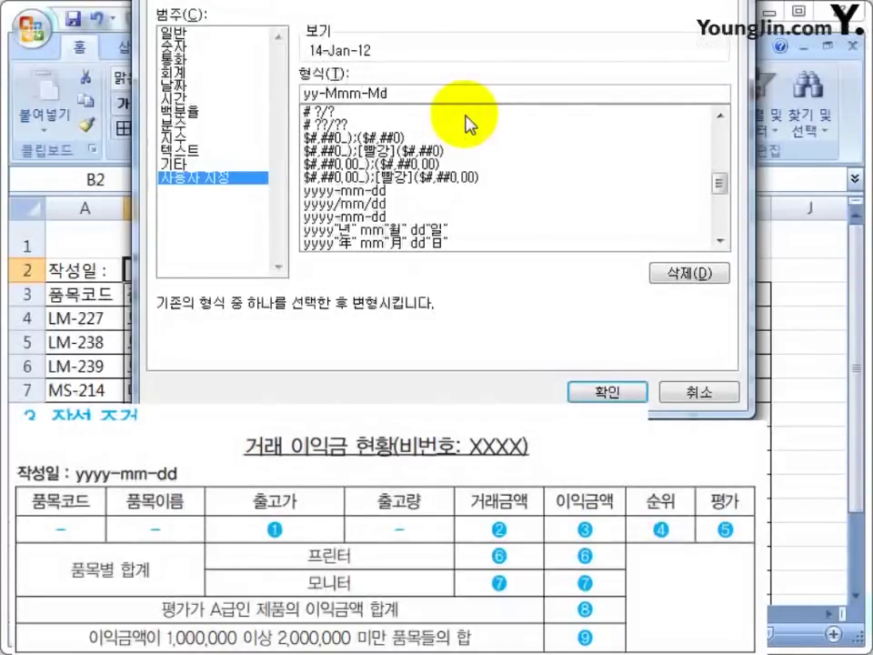
pyautogui.write('m')
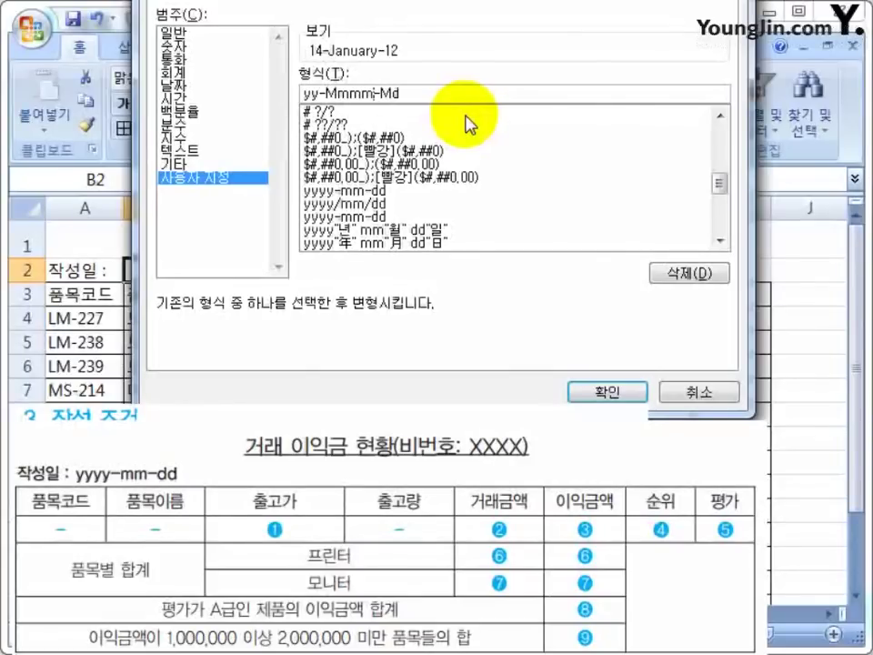
pyautogui.press('BackSpace')
pyautogui.press('BackSpace')
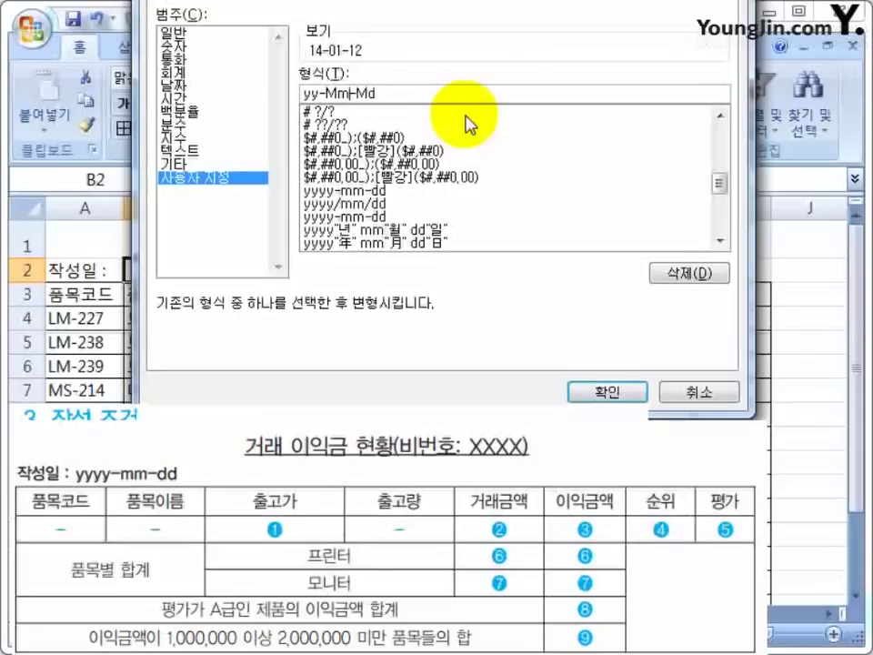
pyautogui.write('mm')
pyautogui.press('BackSpace')
pyautogui.press('BackSpace')
pyautogui.press('BackSpace')
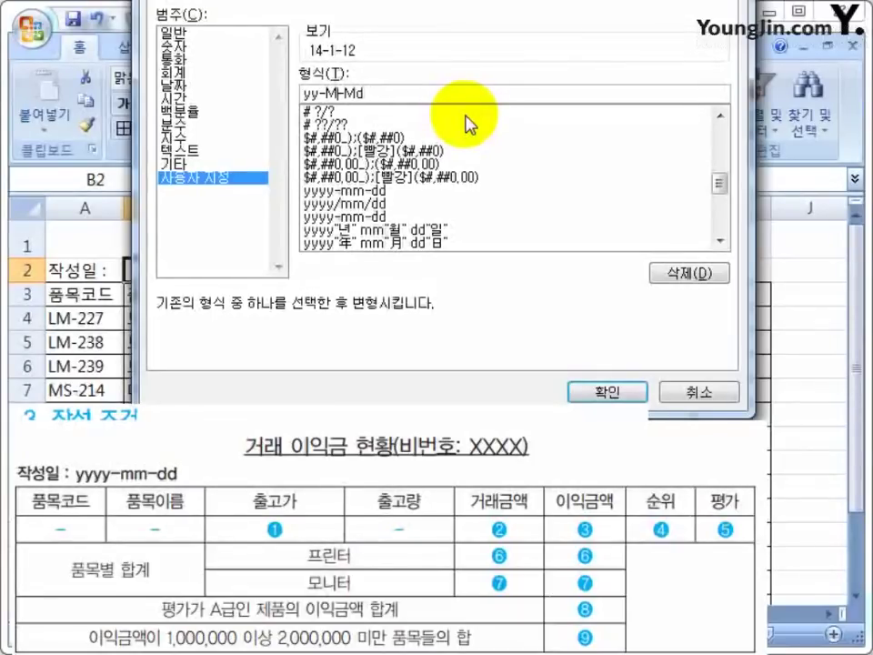
pyautogui.write('m')
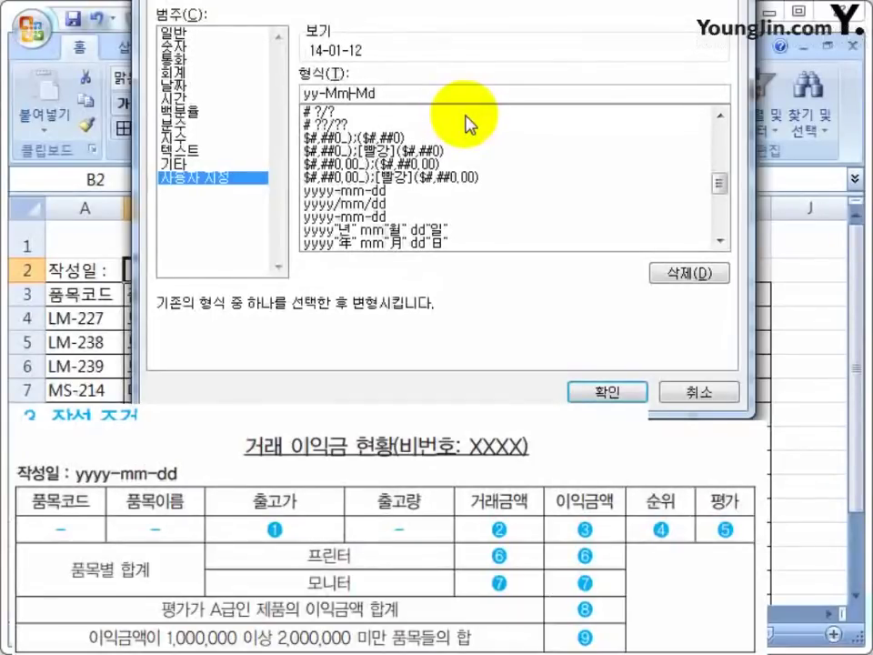
# Step: Preview dddd and aaaa weekday codes, then apply the custom format yyyy-Mm-dd
pyautogui.press('BackSpace')
pyautogui.press('BackSpace')
pyautogui.write('ddd')
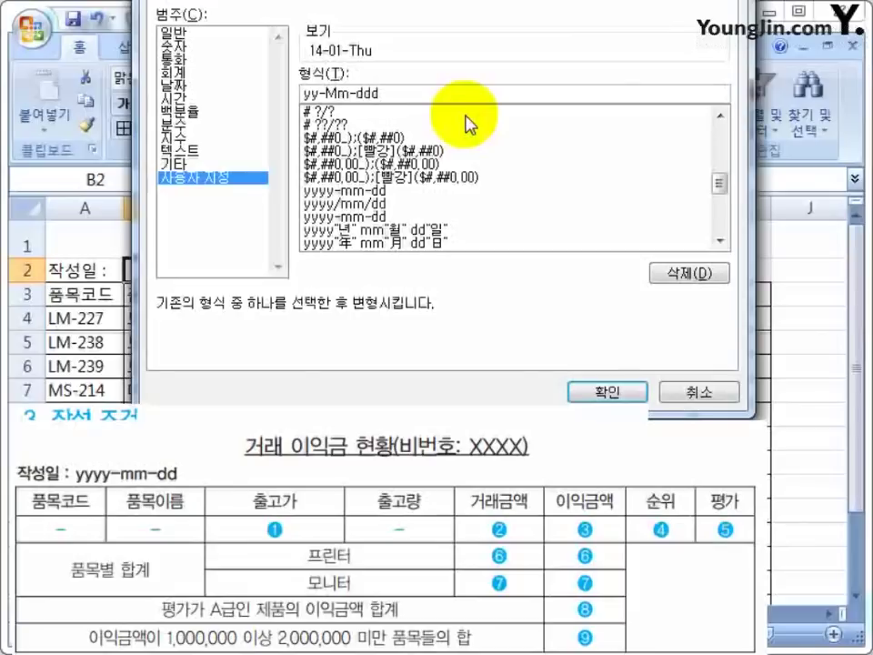
pyautogui.write('d')
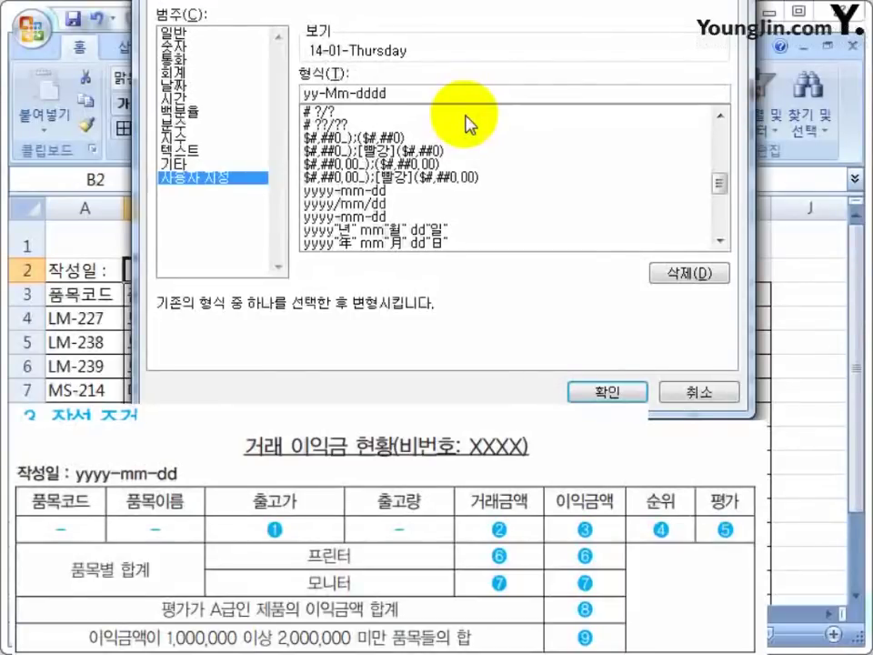
pyautogui.write('dddd')
pyautogui.press('BackSpace')
pyautogui.press('BackSpace')
pyautogui.press('BackSpace')
pyautogui.press('BackSpace')
pyautogui.press('BackSpace')
pyautogui.press('BackSpace')
pyautogui.press('BackSpace')
pyautogui.press('BackSpace')
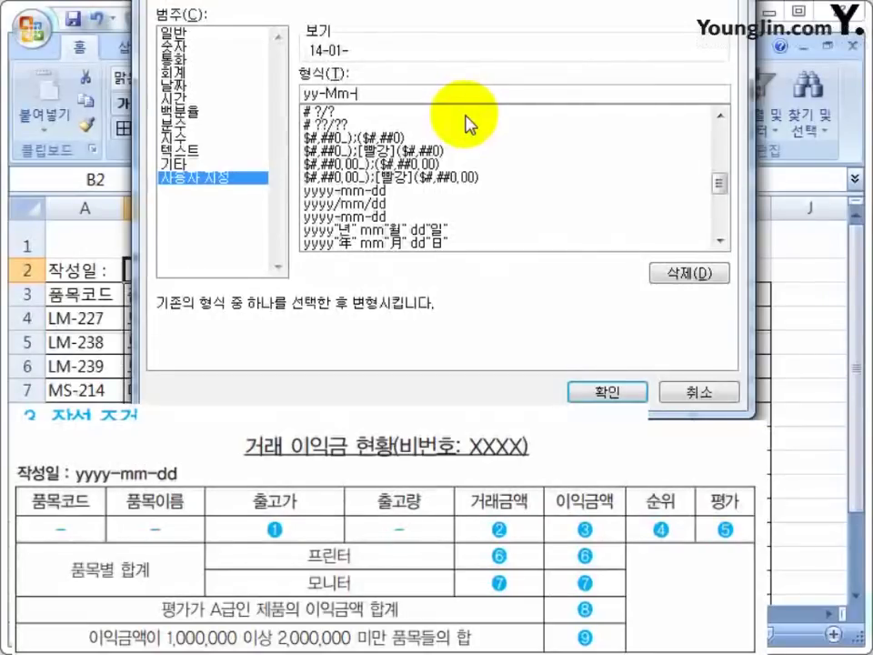
pyautogui.write('aaa')
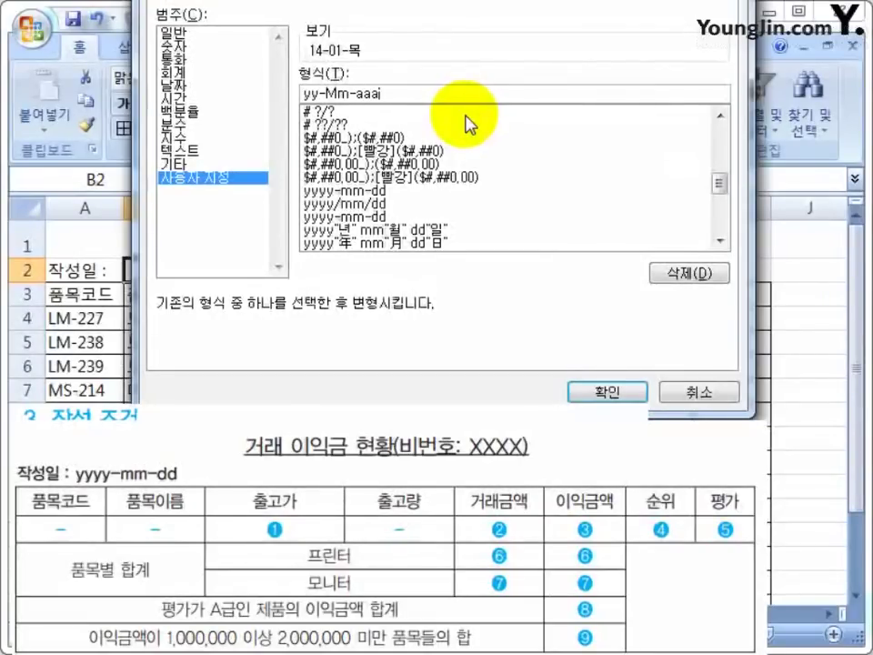
pyautogui.write('a')
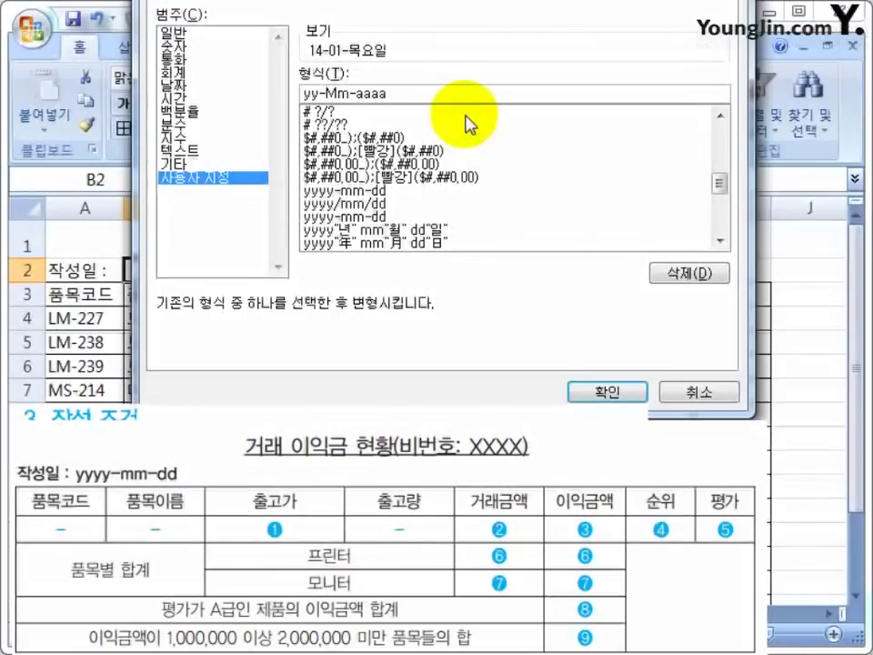
pyautogui.press('BackSpace')
pyautogui.press('BackSpace')
pyautogui.press('BackSpace')
pyautogui.press('BackSpace')
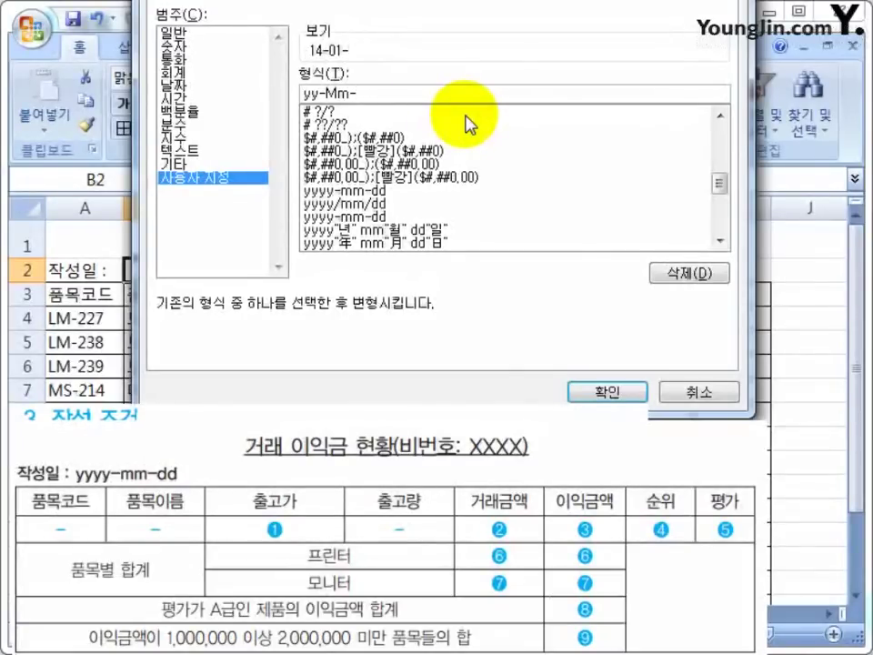
pyautogui.write('dd')
pyautogui.press('Left')
pyautogui.press('Left')
pyautogui.press('Left')
pyautogui.press('Left')
pyautogui.press('Left')
pyautogui.press('Left')
pyautogui.write('yy')
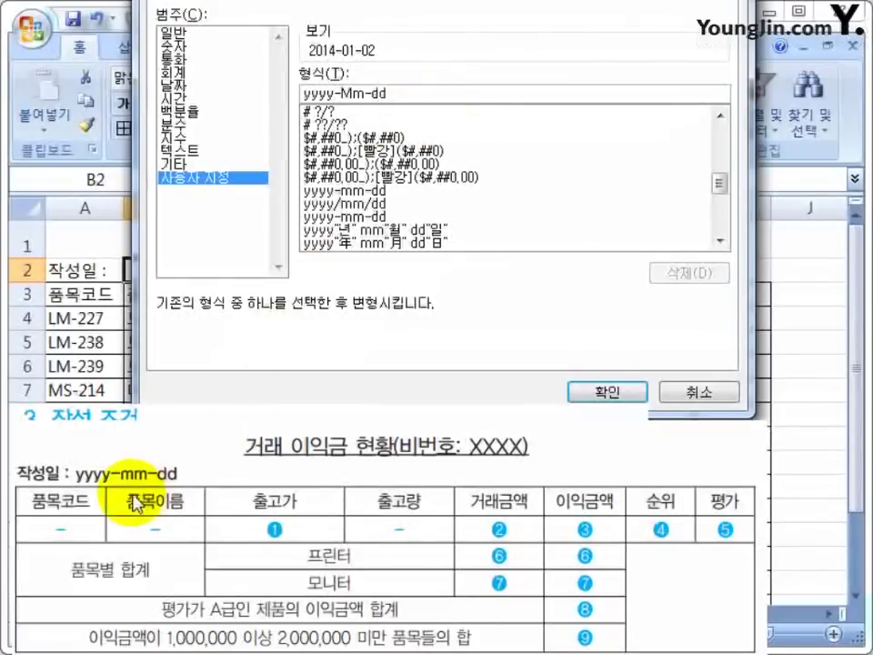
pyautogui.click(609, 393)
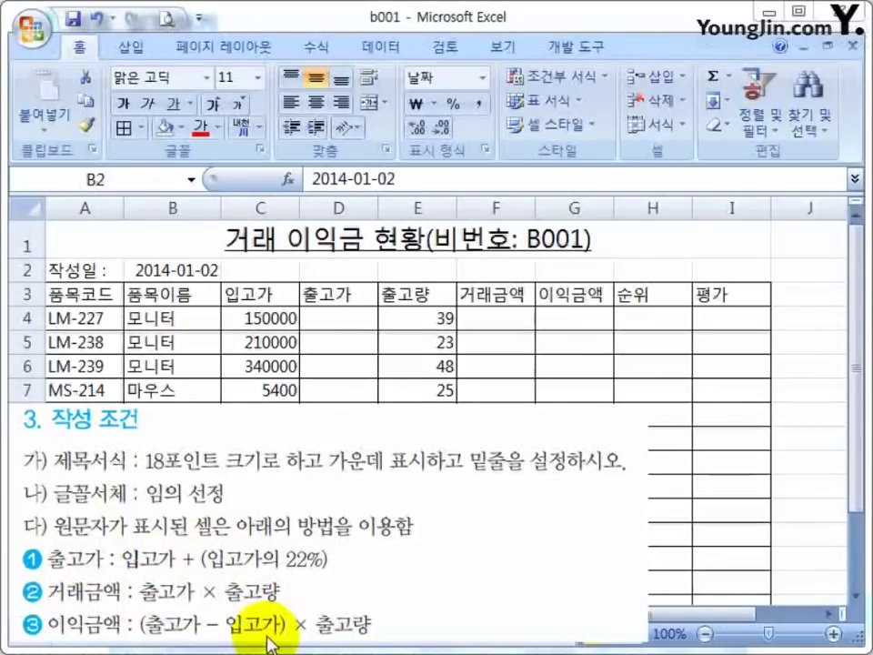
# Step: Enter =C4+(C4*22%) in D4, giving a selling price of 183000
pyautogui.click(350, 317)
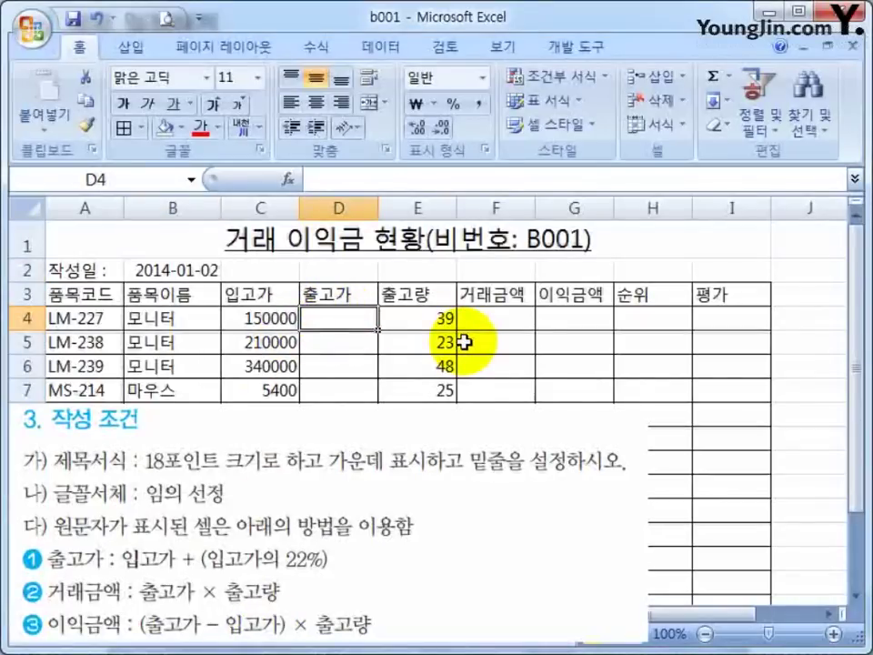
pyautogui.write('=')
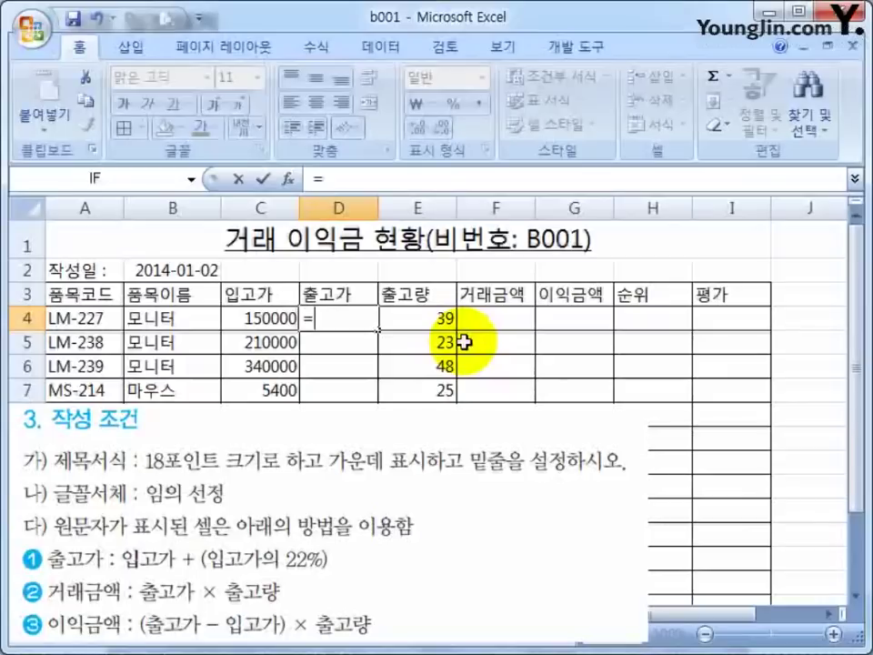
pyautogui.click(254, 319)
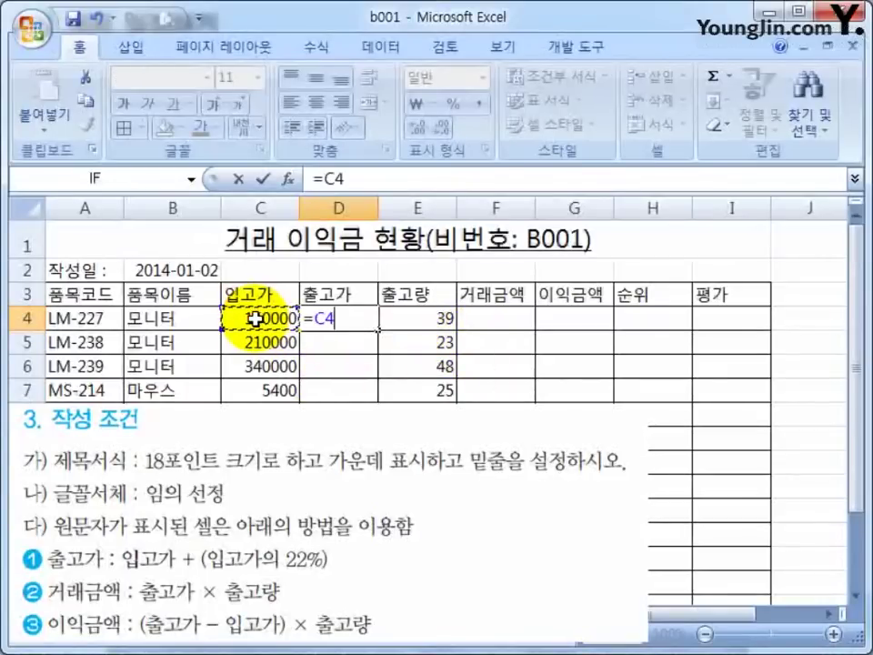
pyautogui.write('+')
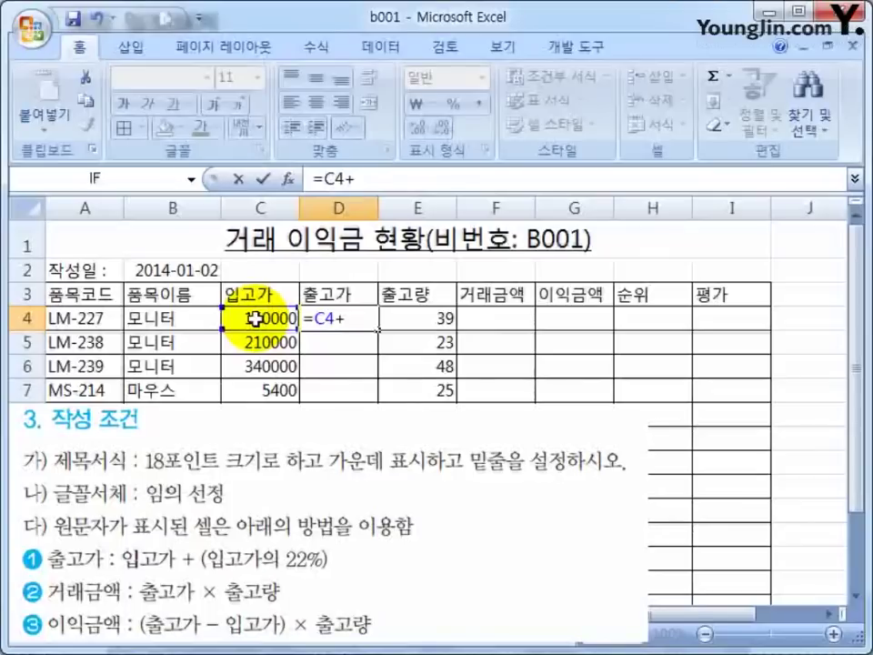
pyautogui.write('(')
pyautogui.click(255, 319)
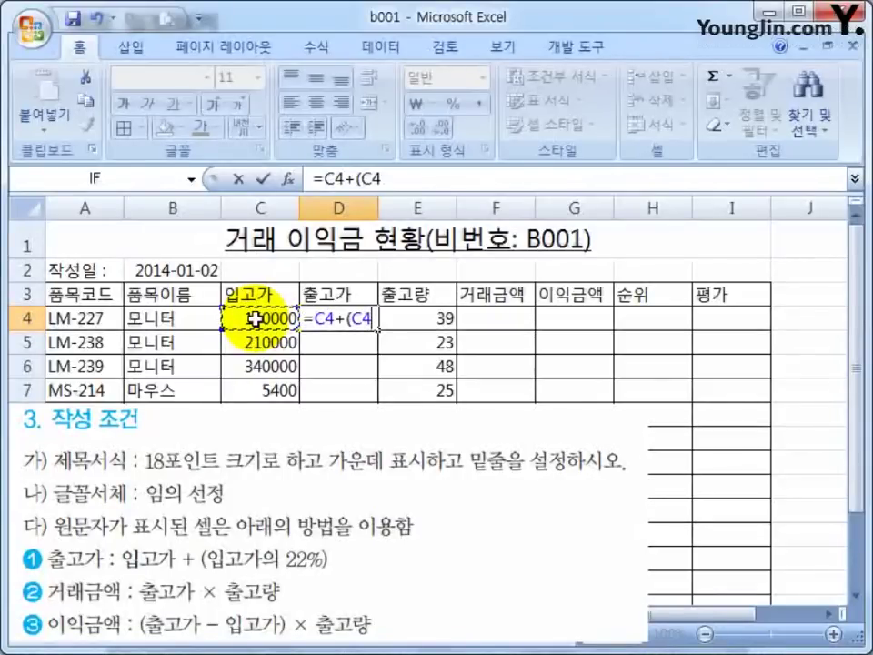
pyautogui.write('*')
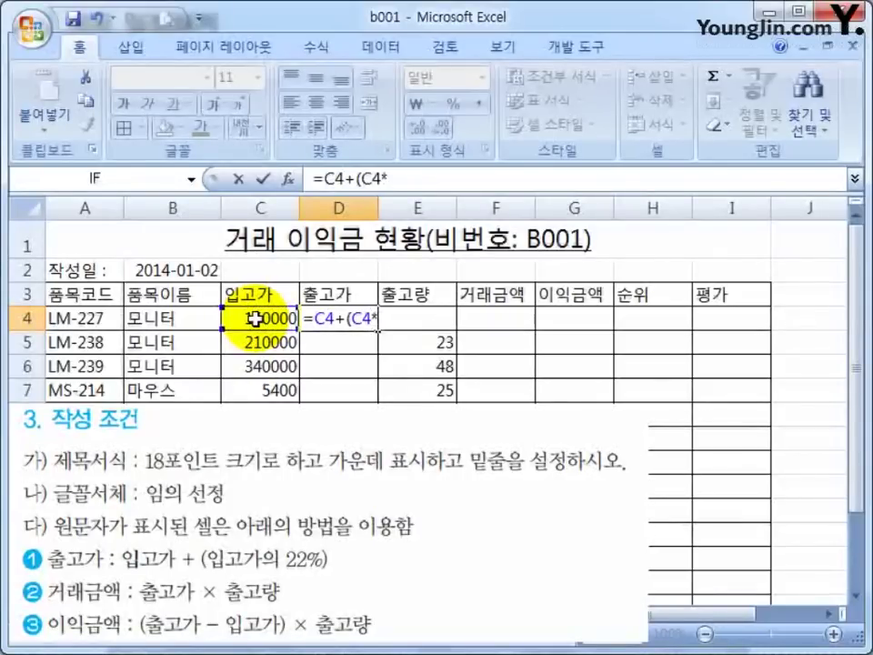
pyautogui.write('22')
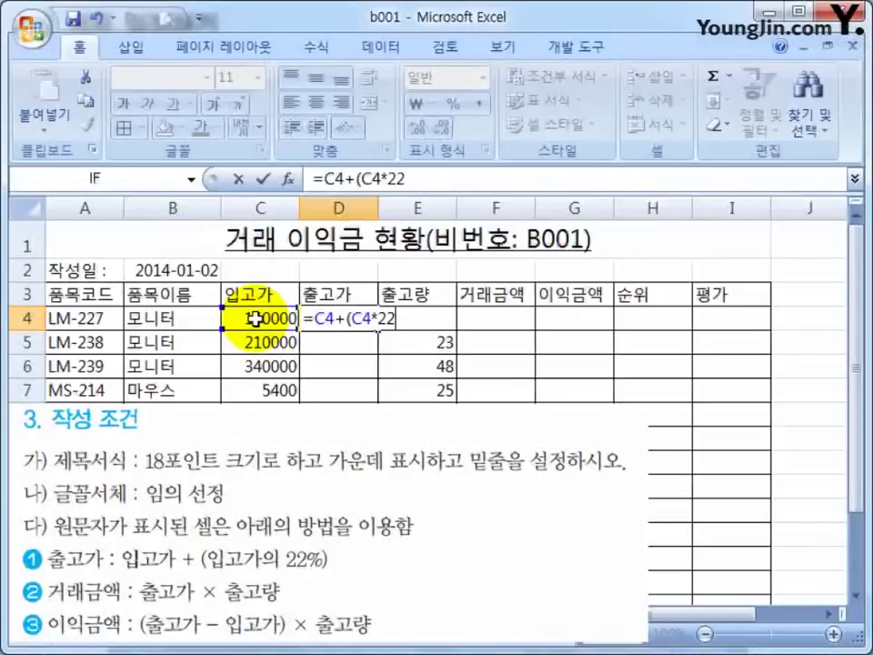
pyautogui.write('%)')
pyautogui.press('Return')
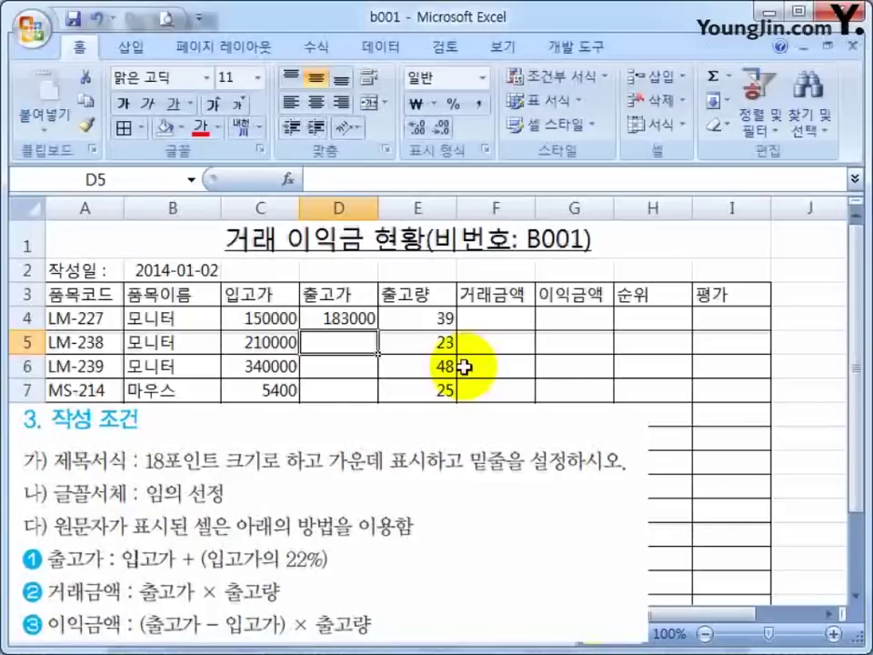
# Step: Enter =D4*E4 in F4 for a transaction amount of 7137000
pyautogui.click(289, 320)
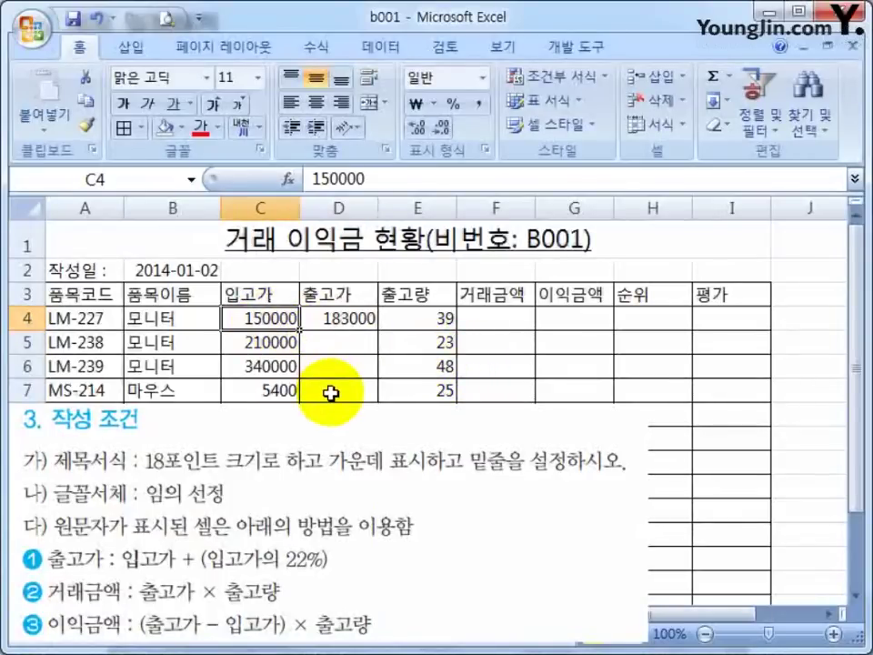
pyautogui.click(339, 320)
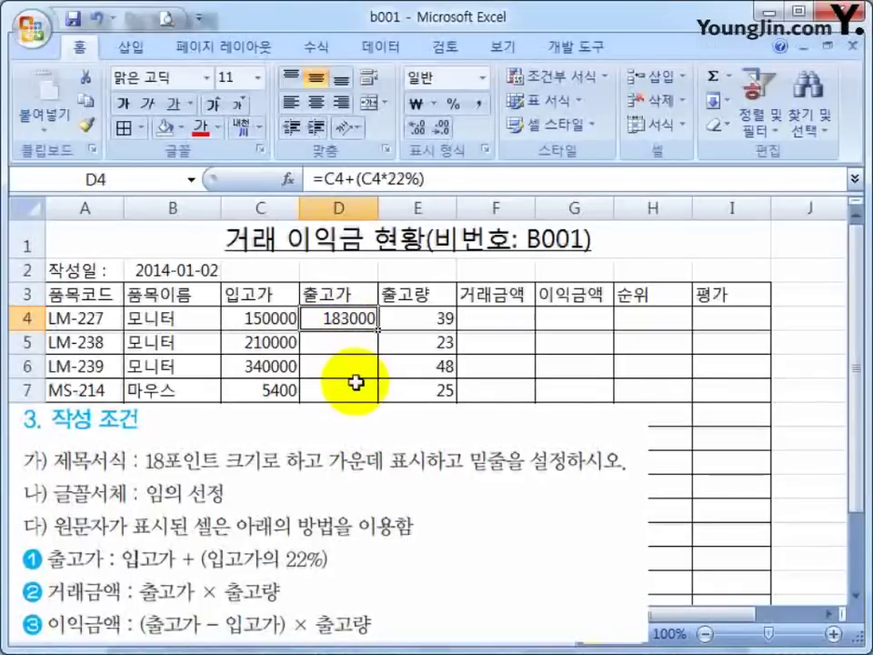
pyautogui.click(501, 315)
pyautogui.write('=')
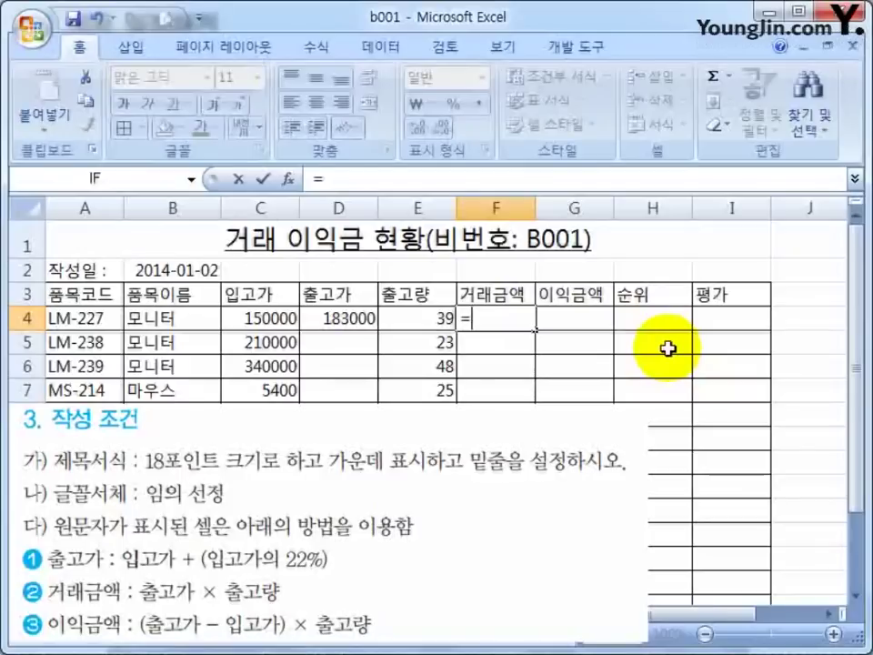
pyautogui.click(368, 323)
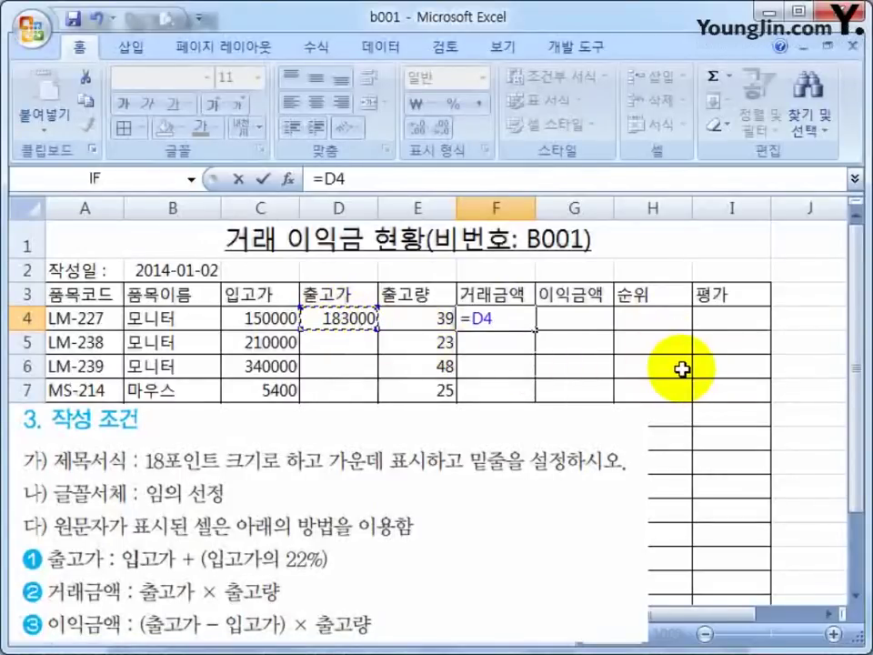
pyautogui.write('*')
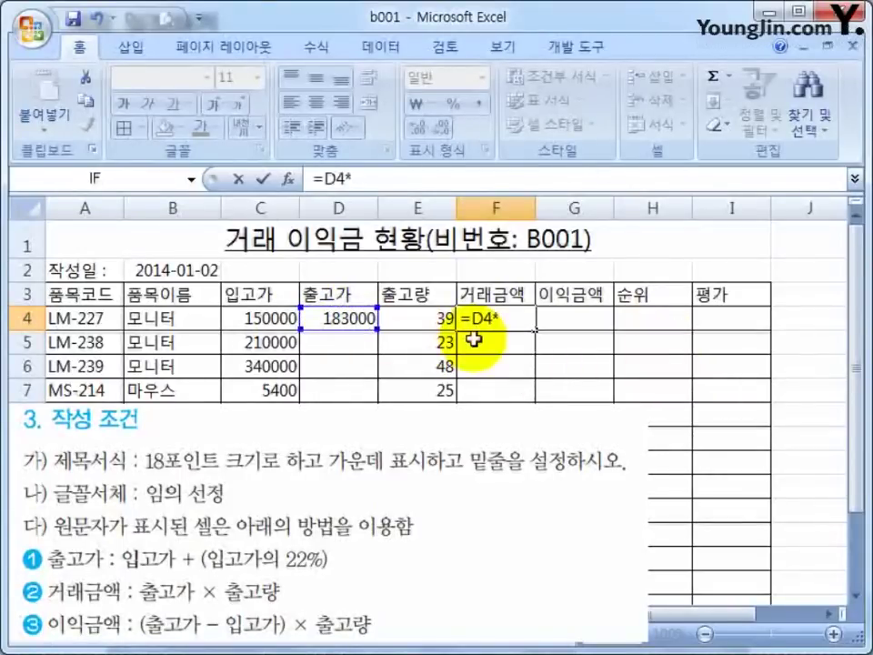
pyautogui.click(415, 317)
pyautogui.press('Return')
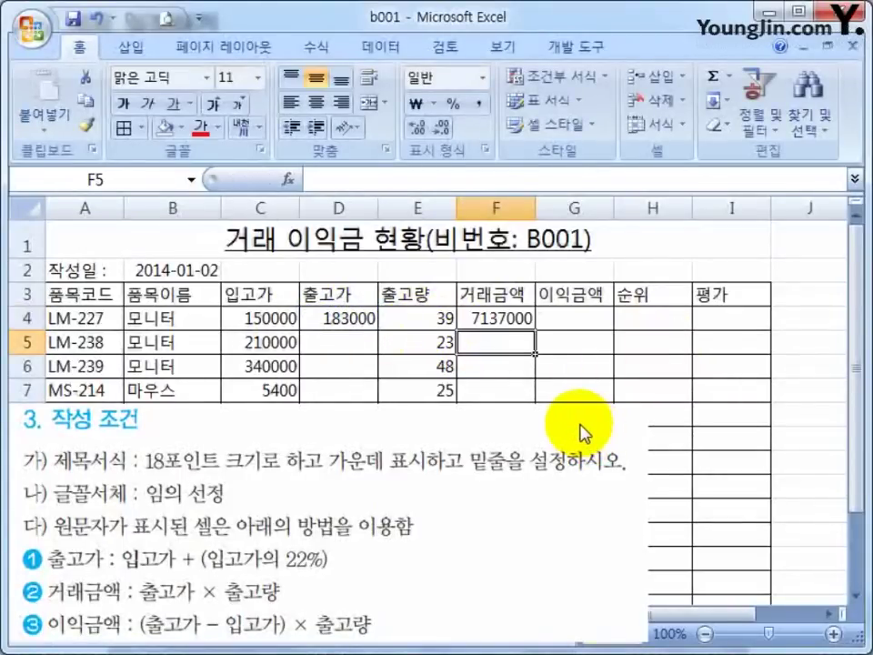
# Step: Enter =(D4-C4)*E4 in G4 for a profit of 1287000
pyautogui.click(568, 322)
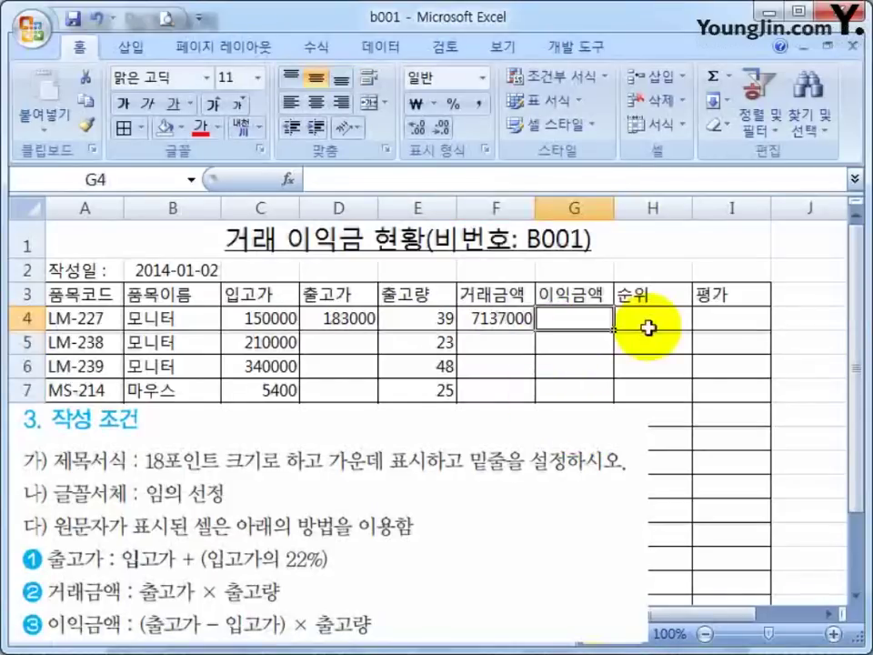
pyautogui.write('=(')
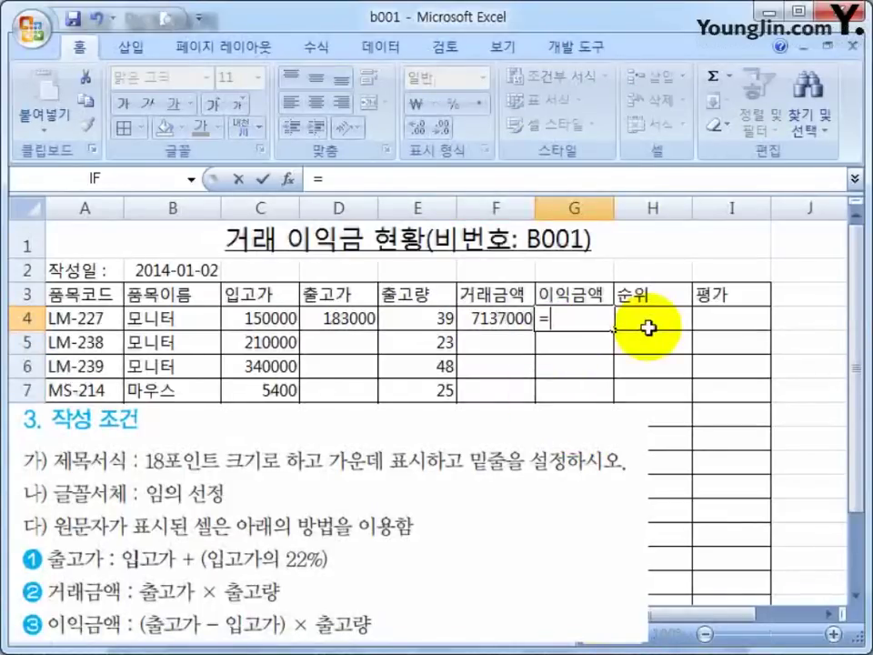
pyautogui.click(339, 317)
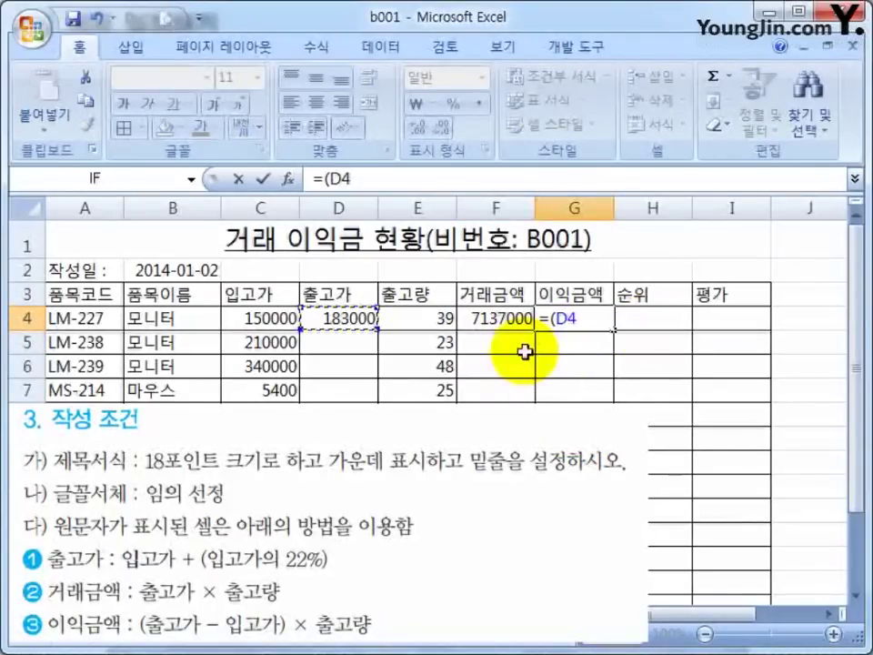
pyautogui.write('-')
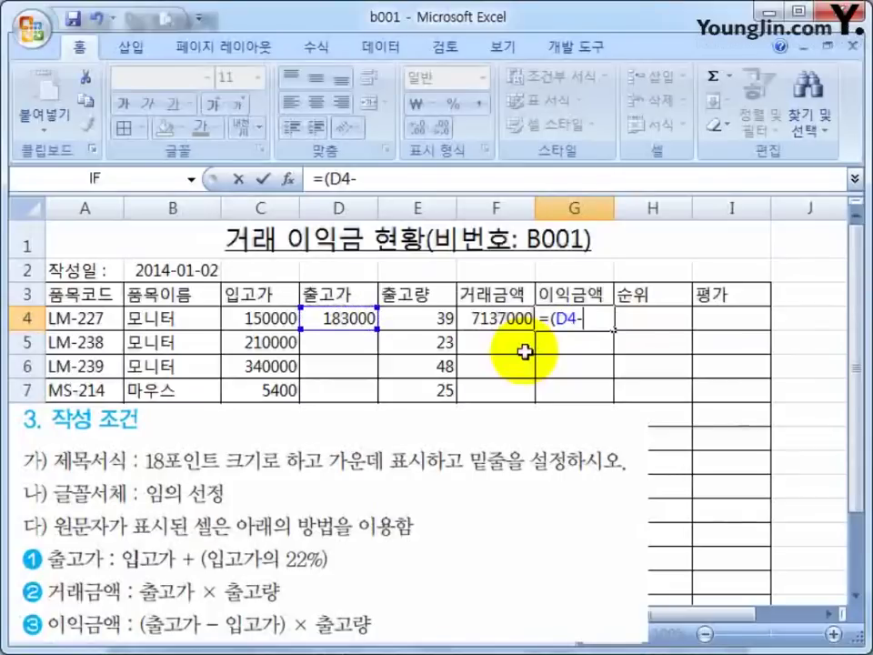
pyautogui.click(268, 319)
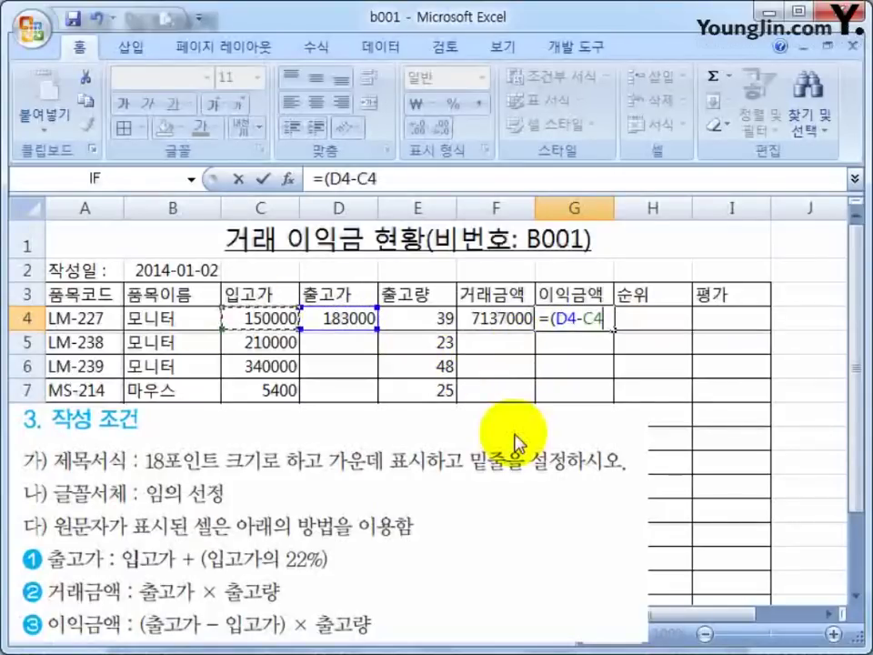
pyautogui.write(')')
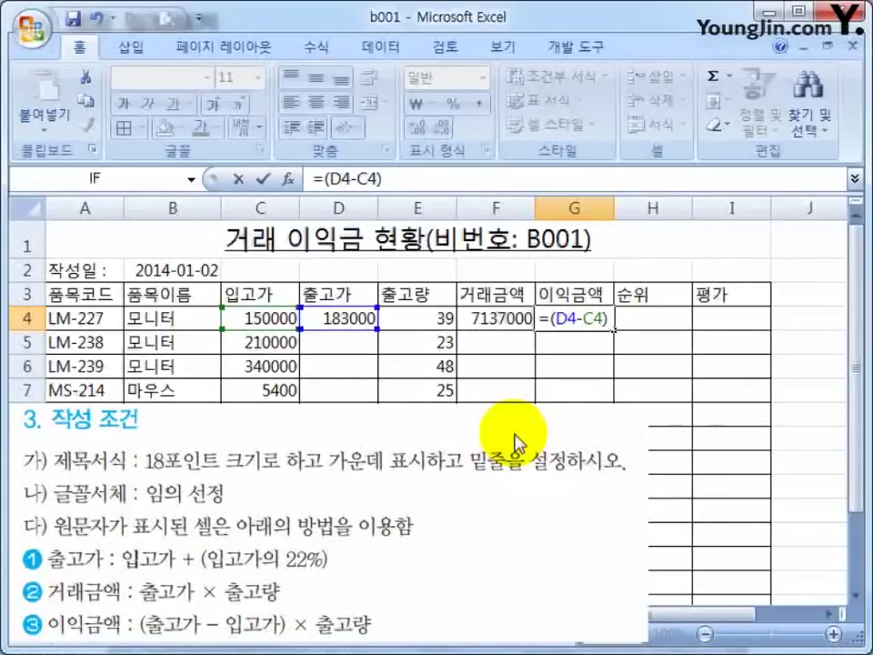
pyautogui.write('*')
pyautogui.click(431, 325)
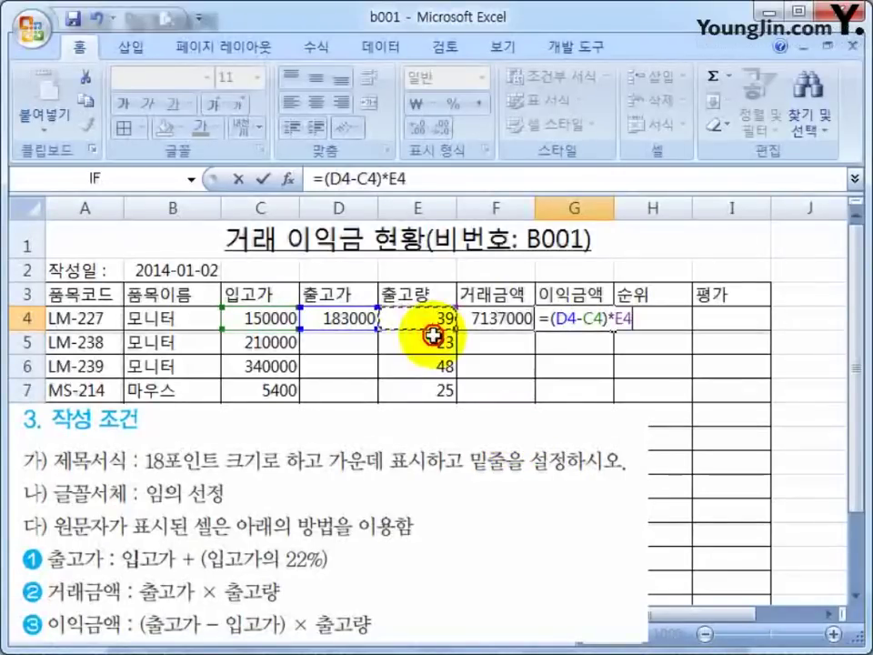
pyautogui.press('Return')
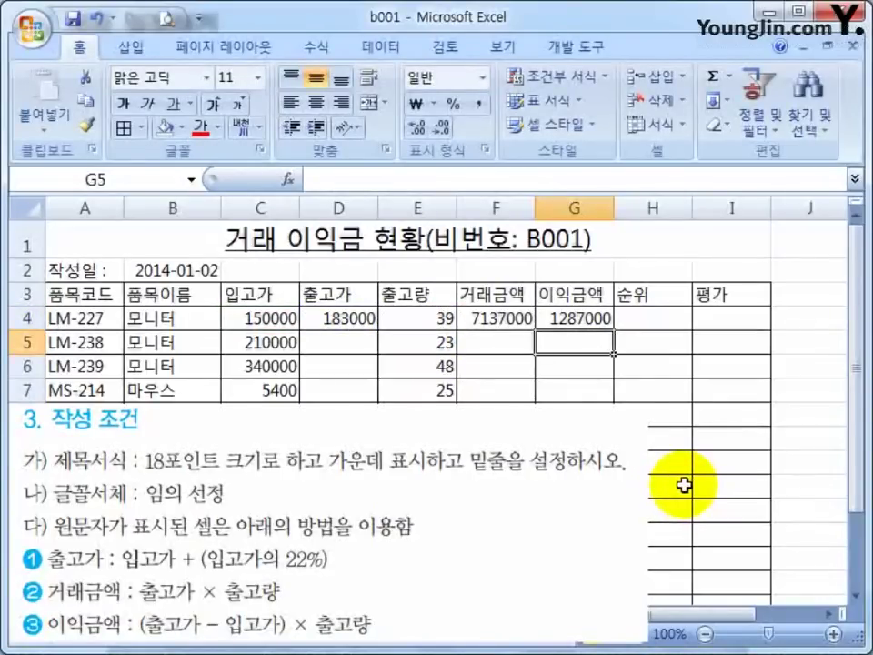
# Step: Fill the selling price, transaction amount and profit formulas down to row 15
pyautogui.click(371, 328)
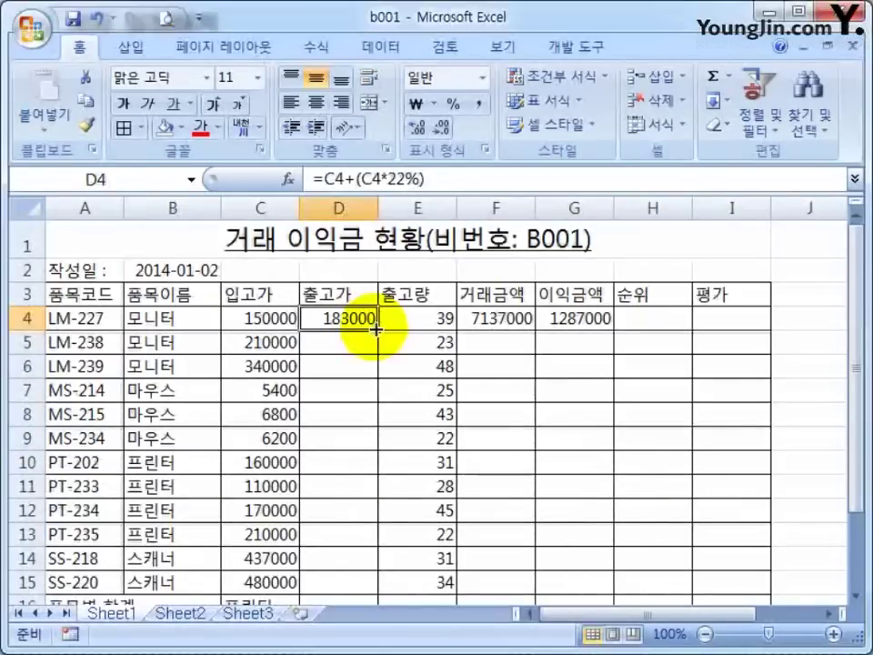
pyautogui.moveTo(376, 329); pyautogui.dragTo(359, 591)
pyautogui.moveTo(496, 319); pyautogui.dragTo(568, 595)
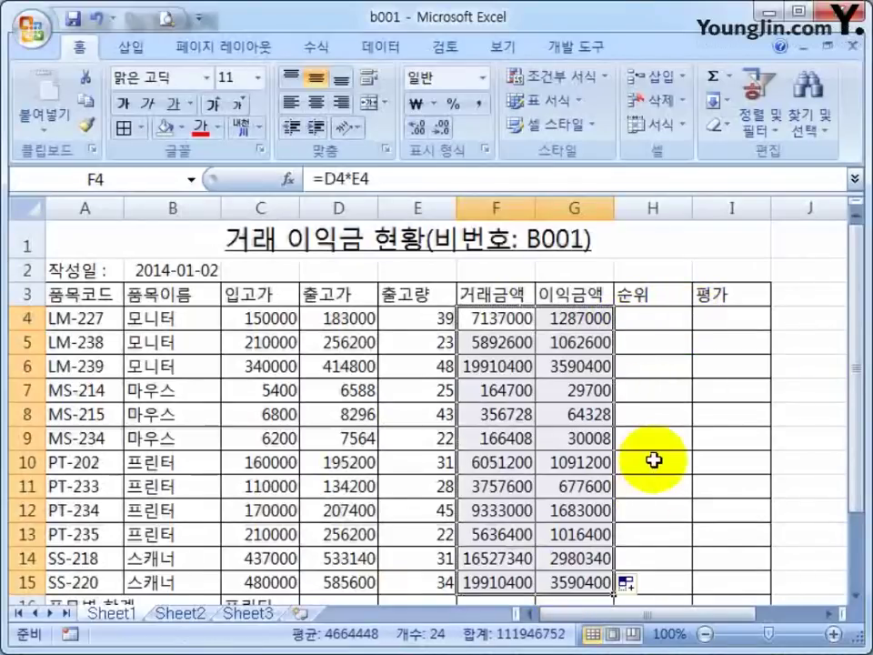
pyautogui.click(655, 460)
# Step: Clear and redo the profit fill so G5:G15 copies G4's formula, ending at 3590400
pyautogui.moveTo(574, 318); pyautogui.dragTo(574, 582)
pyautogui.press('Delete')
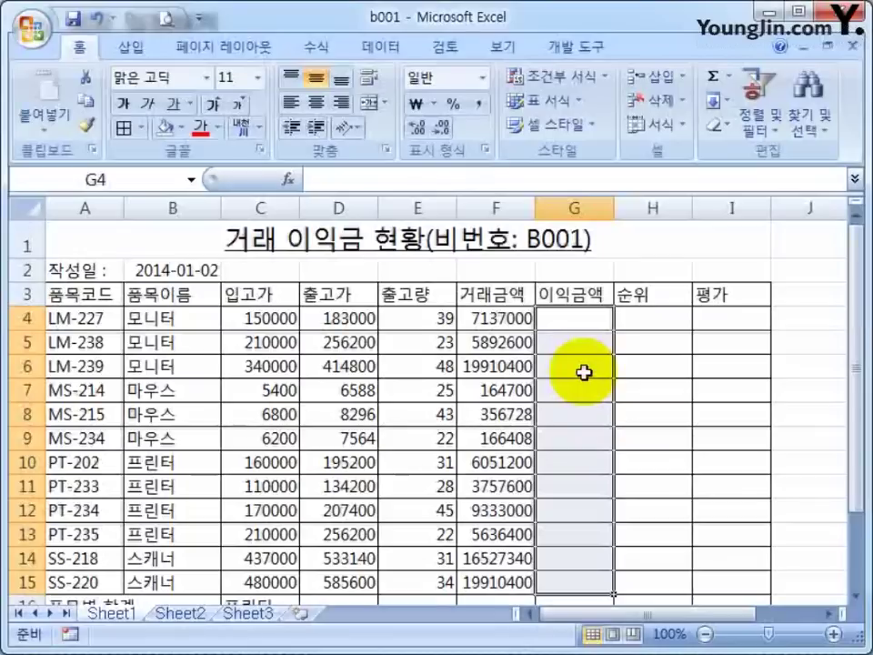
pyautogui.hotkey('ctrl', 'z')
pyautogui.moveTo(579, 343); pyautogui.dragTo(573, 582)
pyautogui.press('Delete')
pyautogui.click(608, 323)
pyautogui.doubleClick(615, 331)
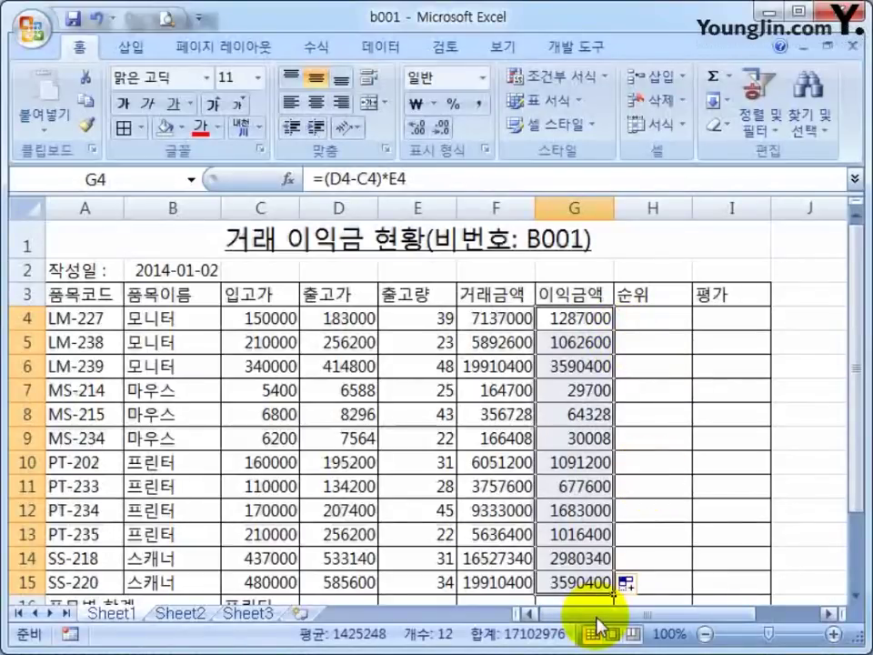
pyautogui.moveTo(575, 342); pyautogui.dragTo(575, 582)
pyautogui.press('Delete')
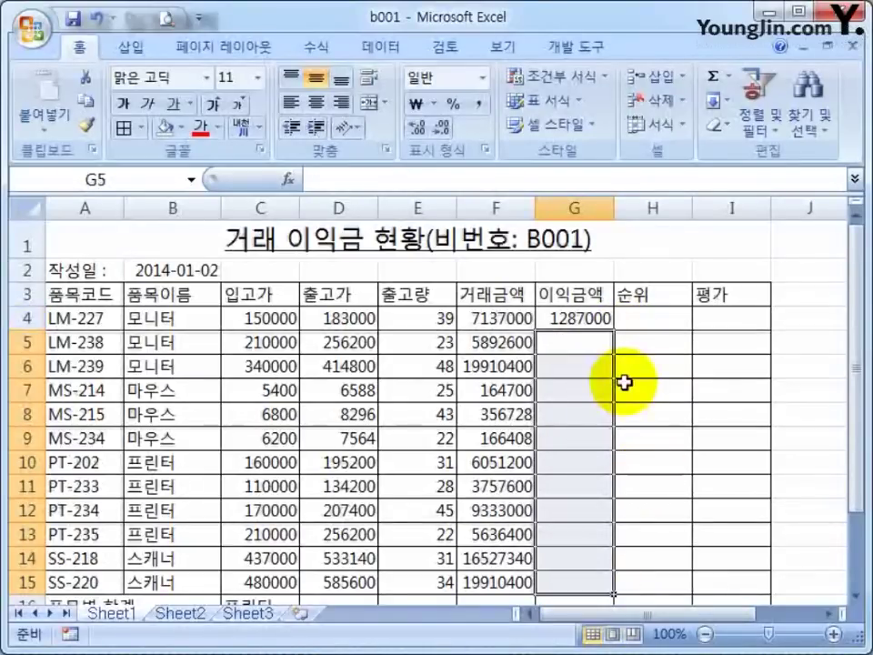
pyautogui.click(596, 318)
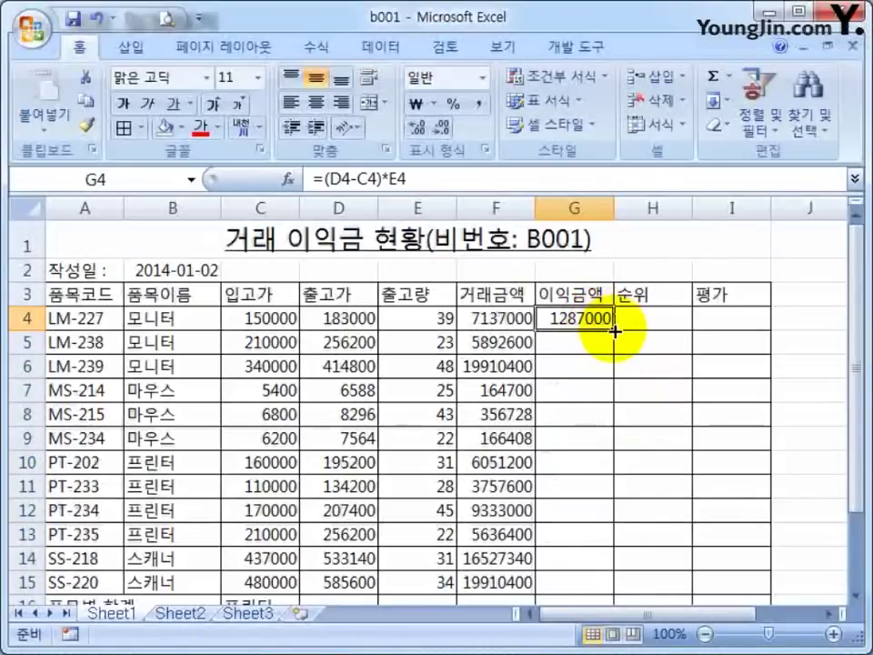
pyautogui.doubleClick(615, 330)
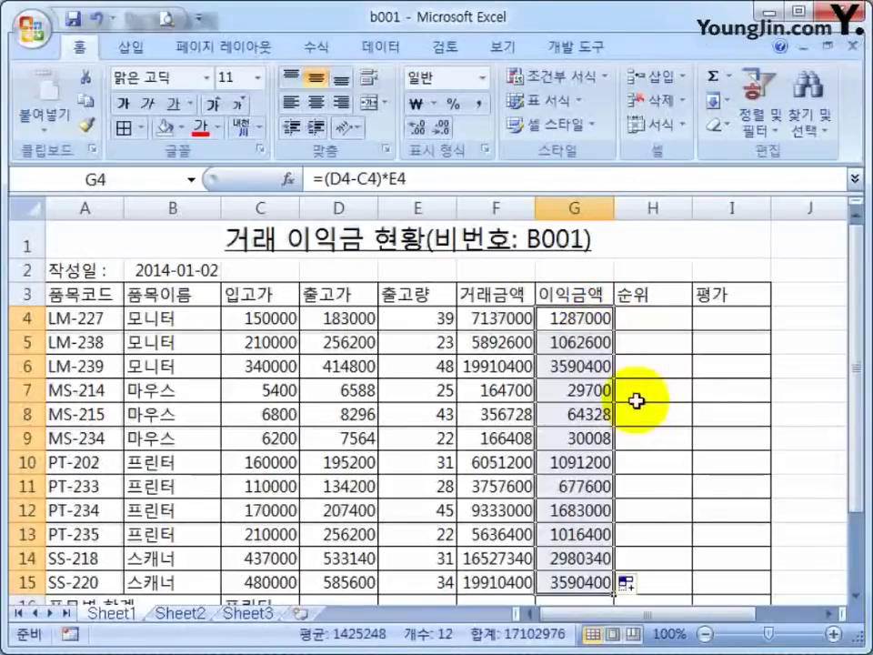
pyautogui.hotkey('ctrl', 'z')
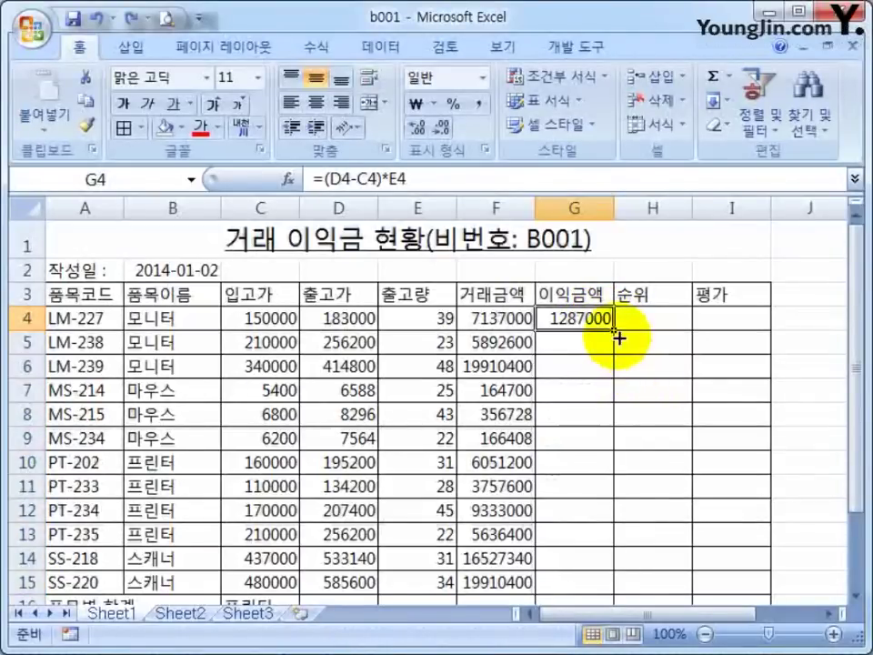
pyautogui.doubleClick(615, 330)
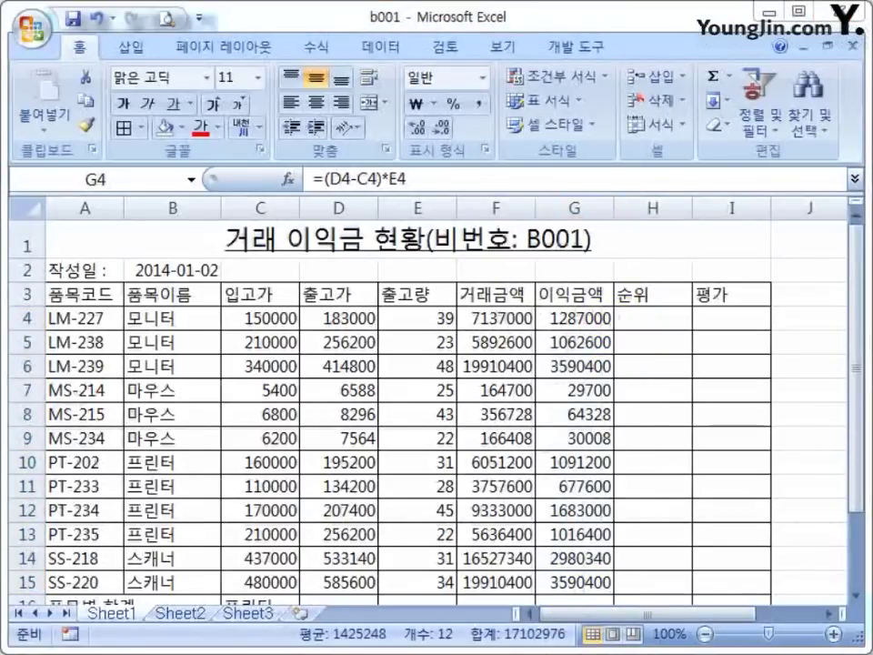
pyautogui.press('Right')
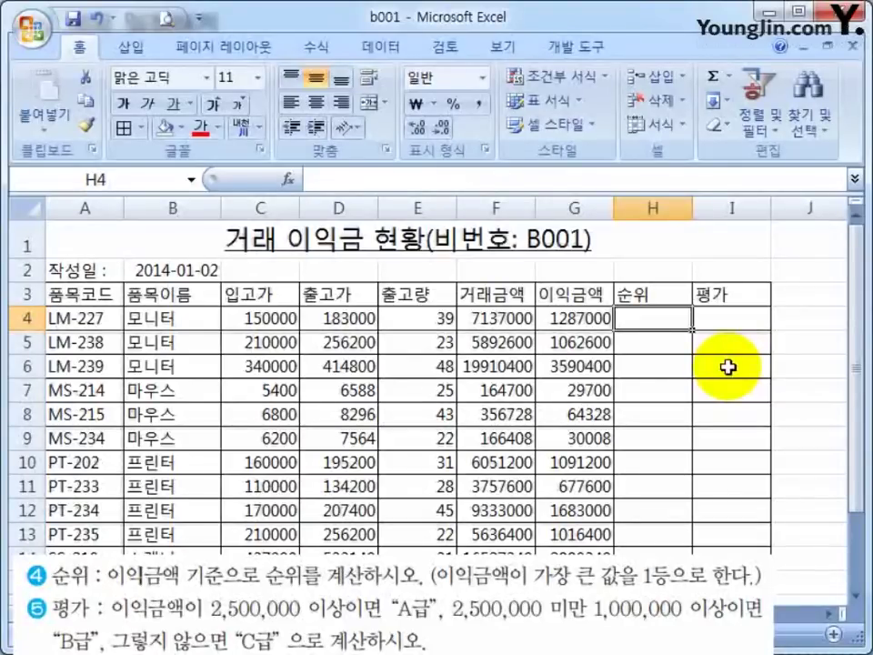
# Step: Build =RANK(G4,$G$4:$G$15) in H4 through the argument form, previewing rank 5
pyautogui.write('=')
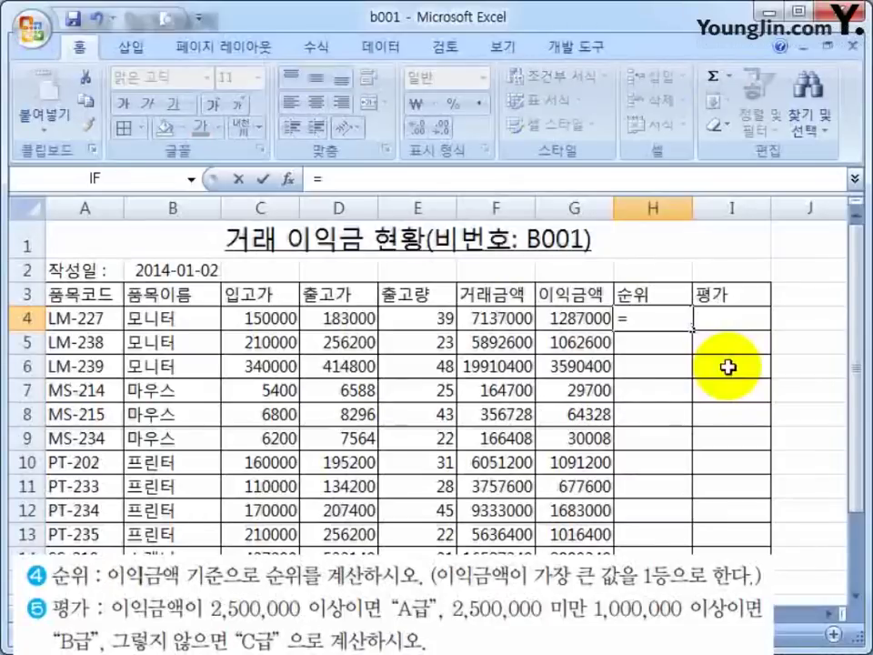
pyautogui.write('rank')
pyautogui.press('Tab')
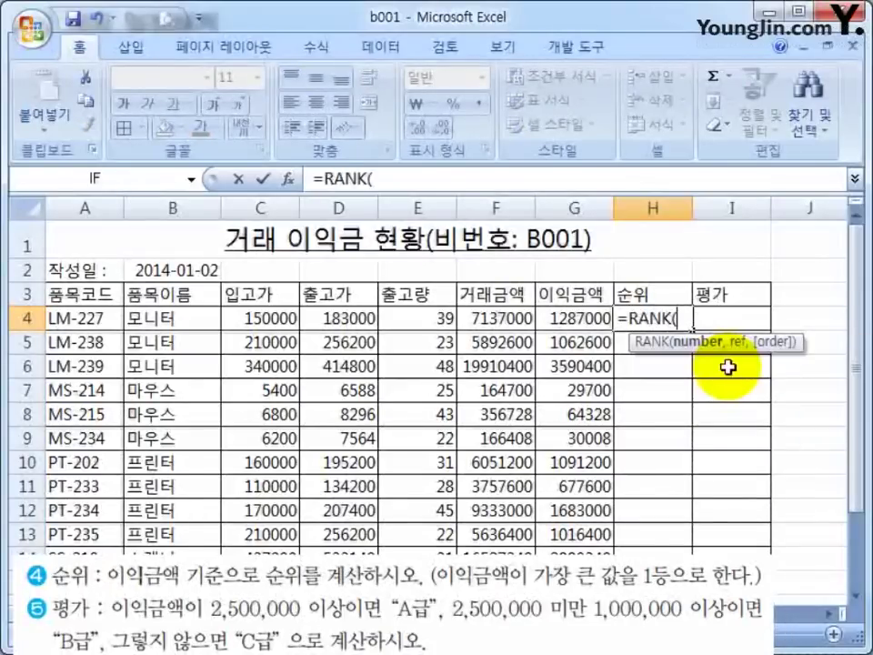
pyautogui.click(287, 178)
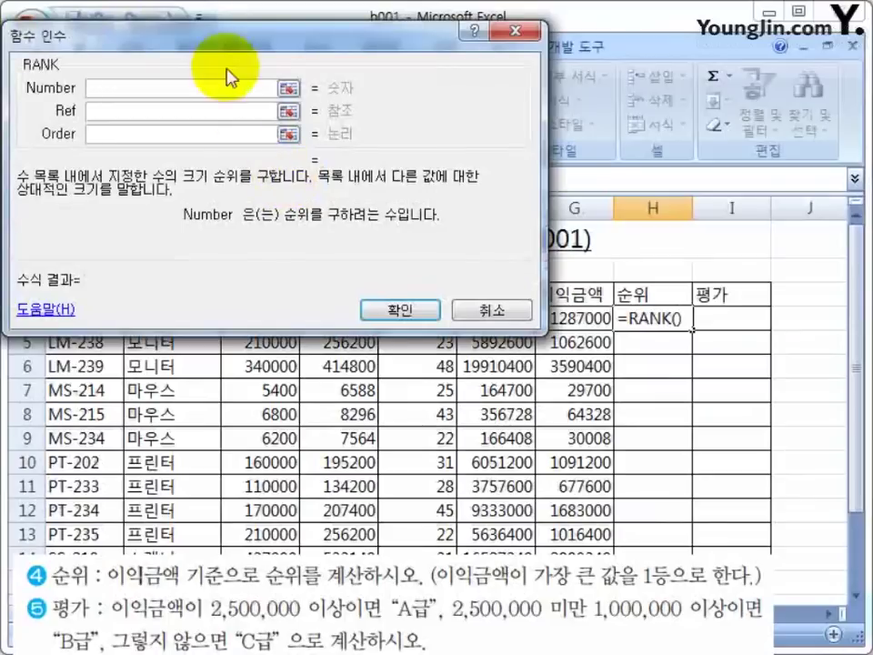
pyautogui.moveTo(208, 35); pyautogui.dragTo(868, 265)
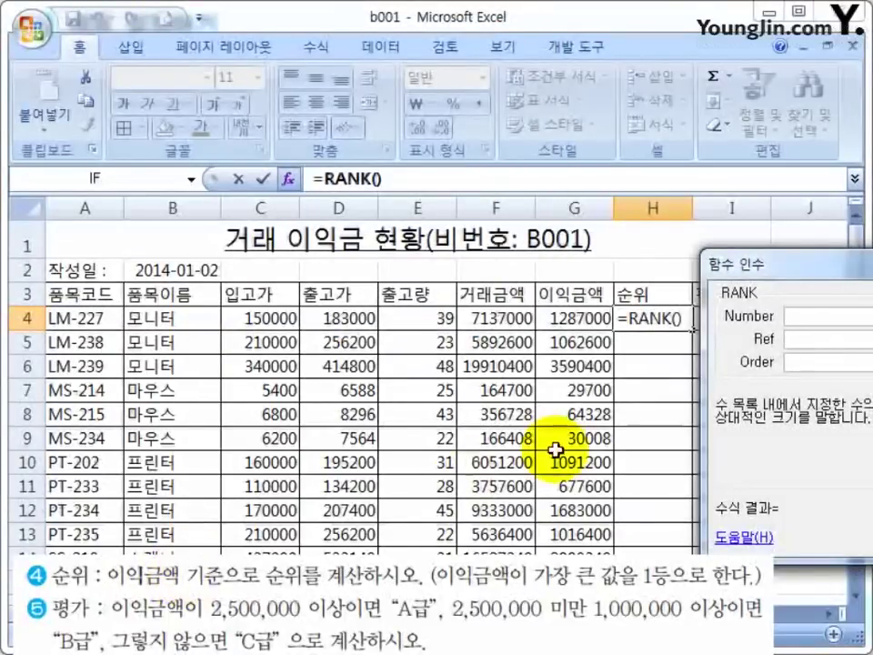
pyautogui.click(546, 318)
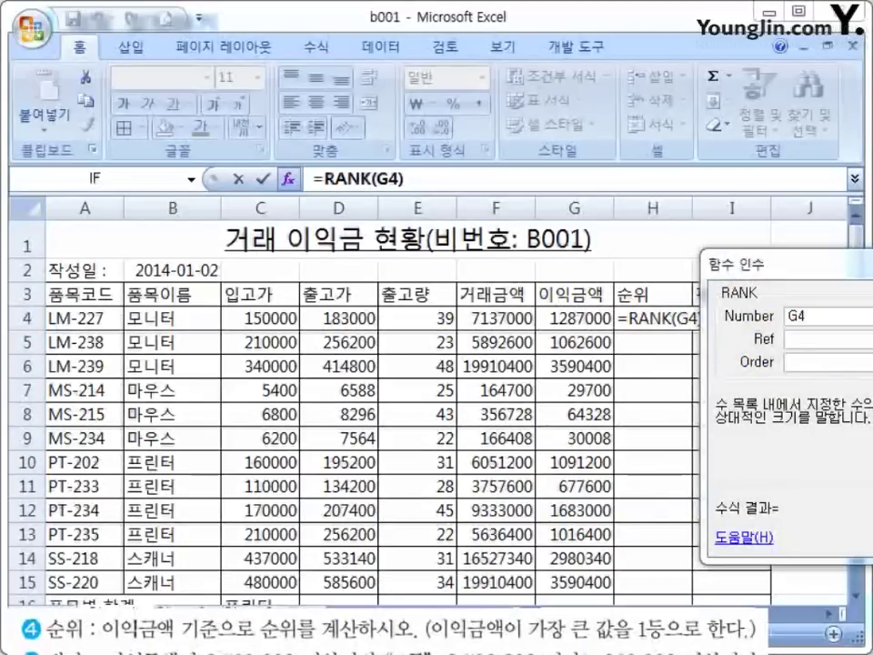
pyautogui.click(826, 344)
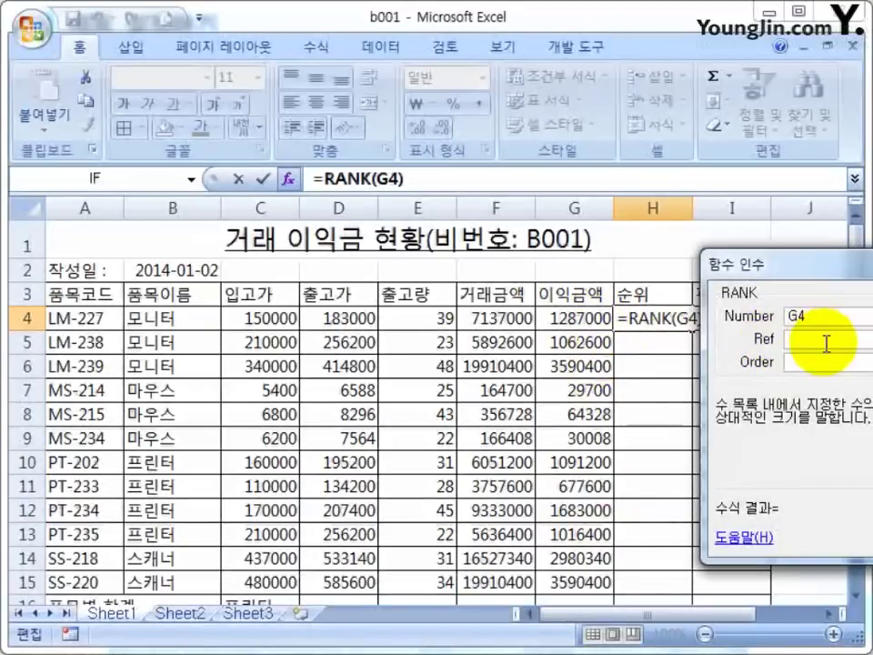
pyautogui.moveTo(589, 318); pyautogui.dragTo(582, 582)
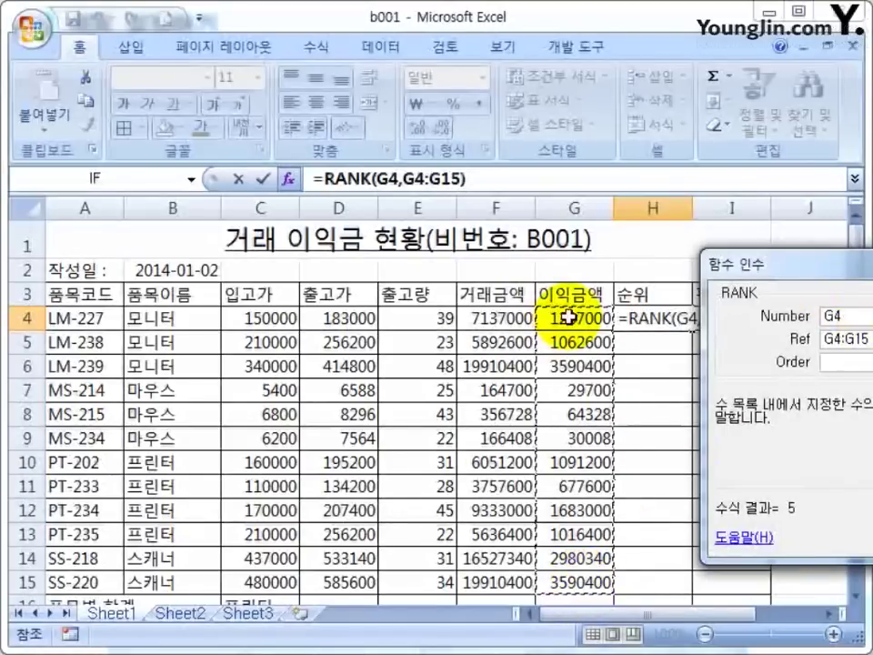
pyautogui.press('F4')
pyautogui.click(861, 362)
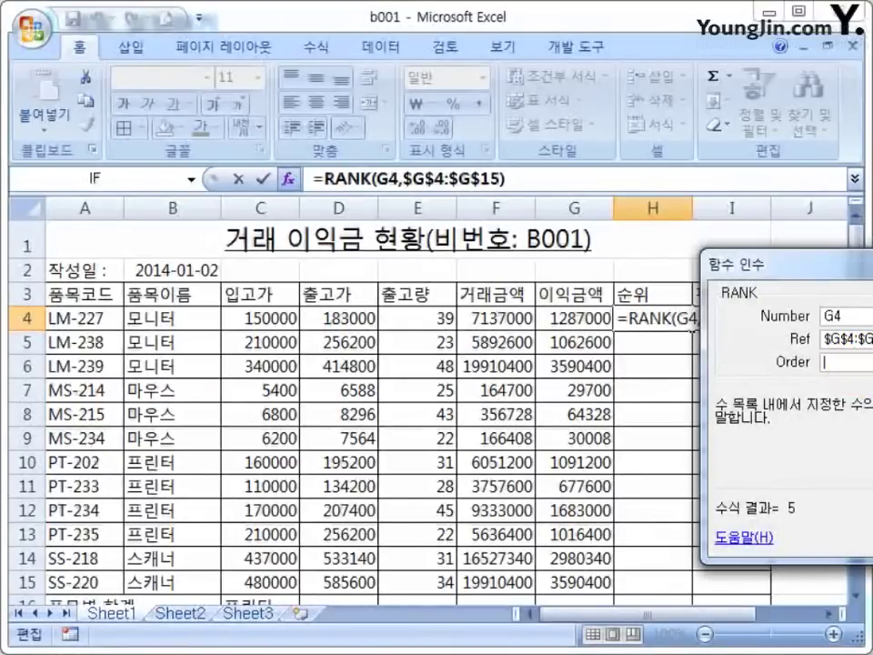
pyautogui.moveTo(773, 265); pyautogui.dragTo(311, 230)
pyautogui.click(688, 514)
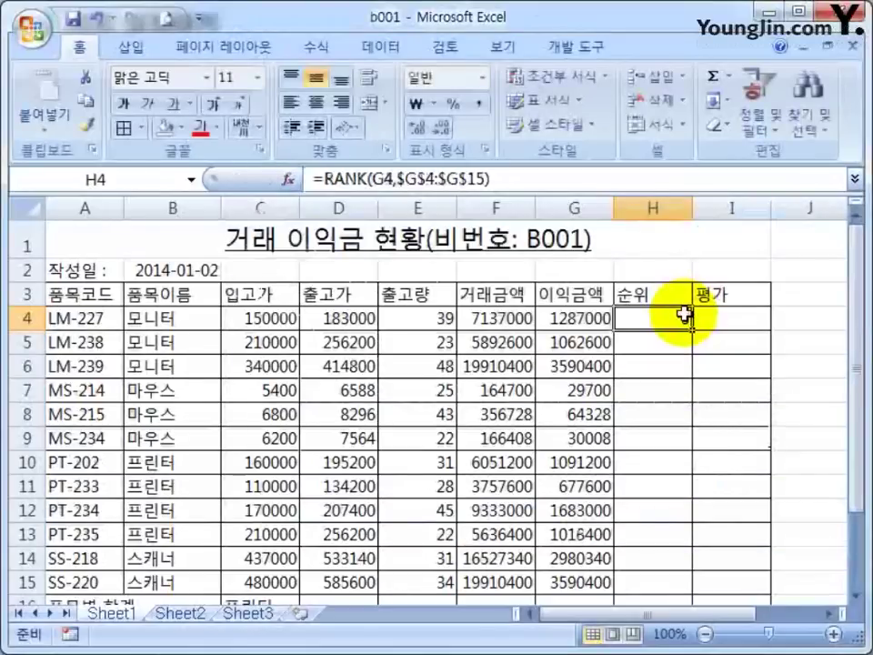
pyautogui.doubleClick(691, 329)
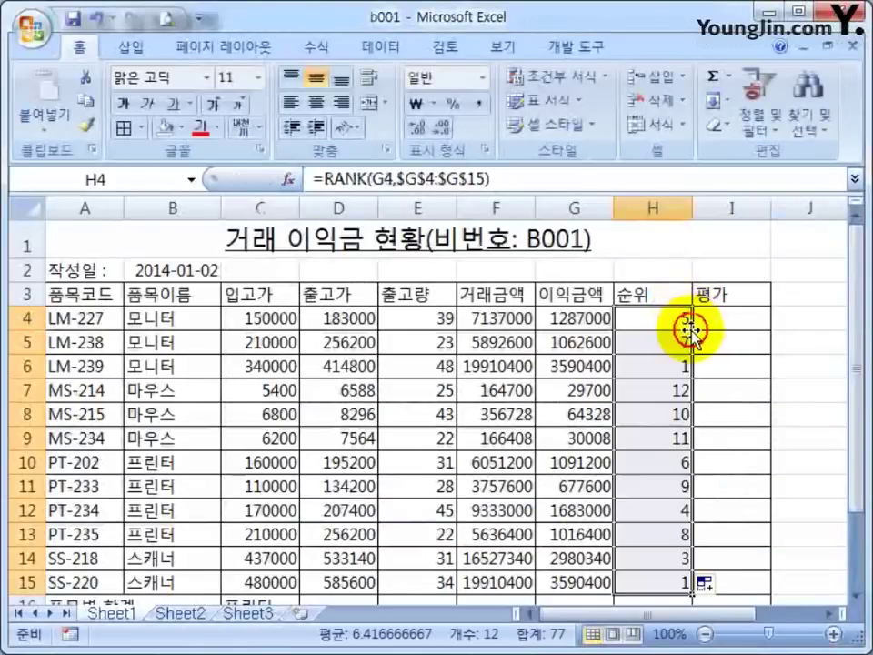
pyautogui.click(618, 365)
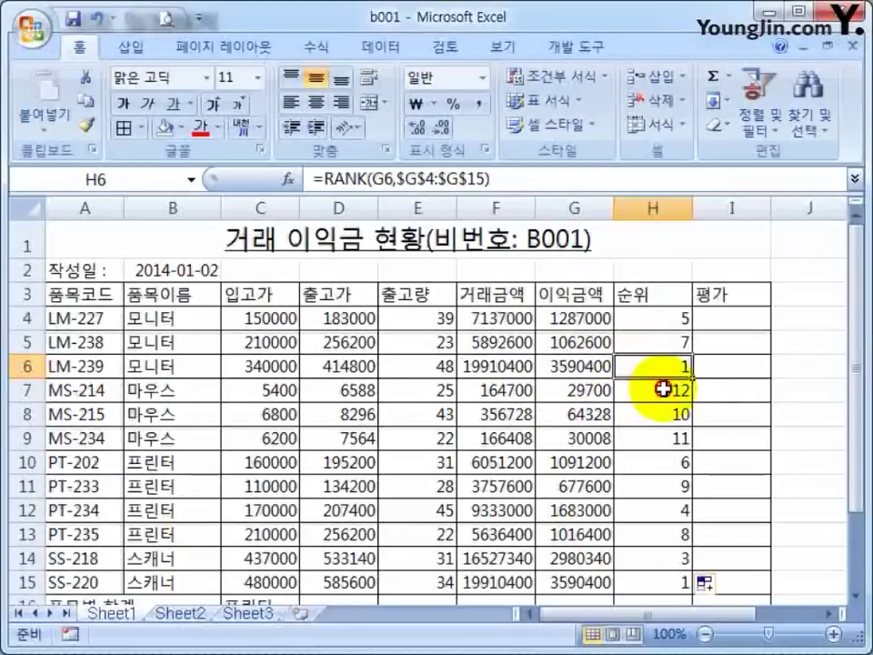
pyautogui.click(673, 318)
pyautogui.click(288, 179)
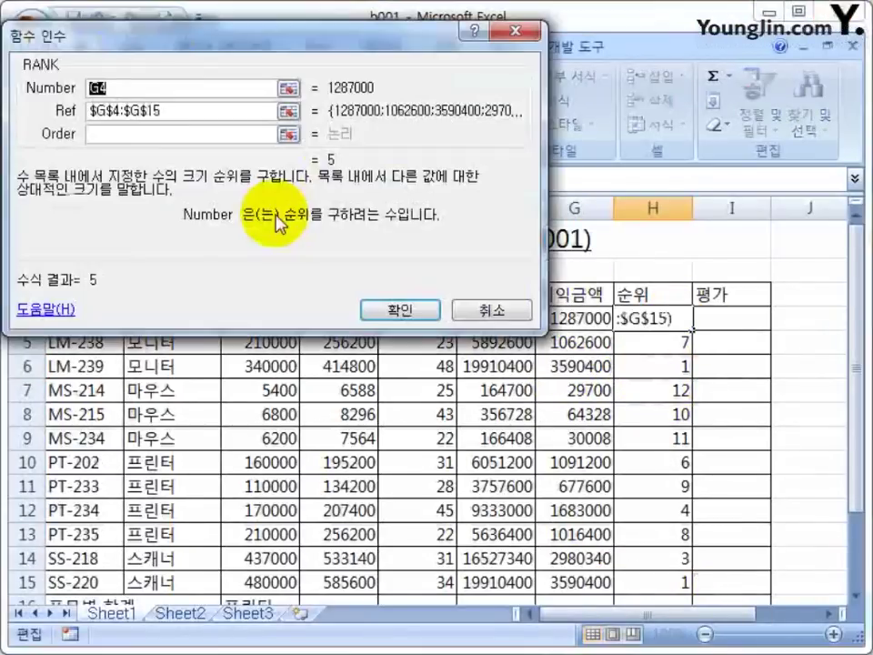
pyautogui.click(194, 134)
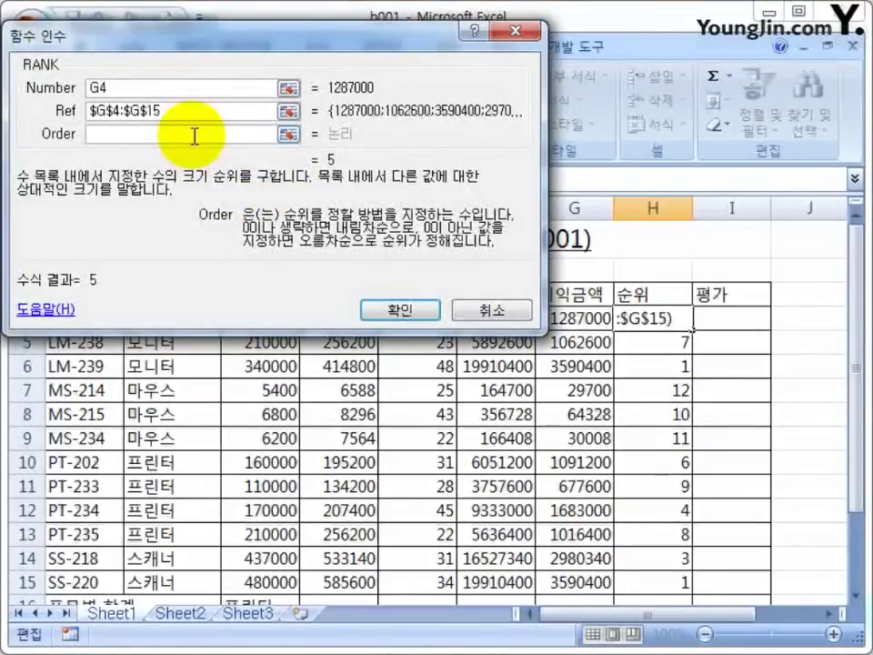
pyautogui.write('3232430')
pyautogui.press('BackSpace')
pyautogui.press('BackSpace')
pyautogui.press('BackSpace')
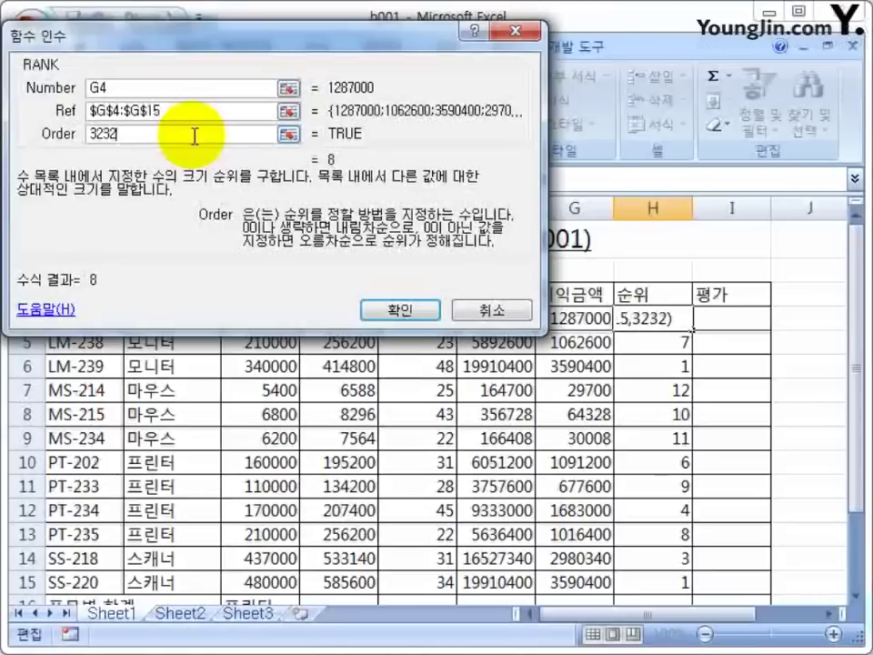
pyautogui.press('BackSpace')
pyautogui.press('BackSpace')
pyautogui.press('BackSpace')
pyautogui.press('BackSpace')
pyautogui.write('1')
pyautogui.press('Return')
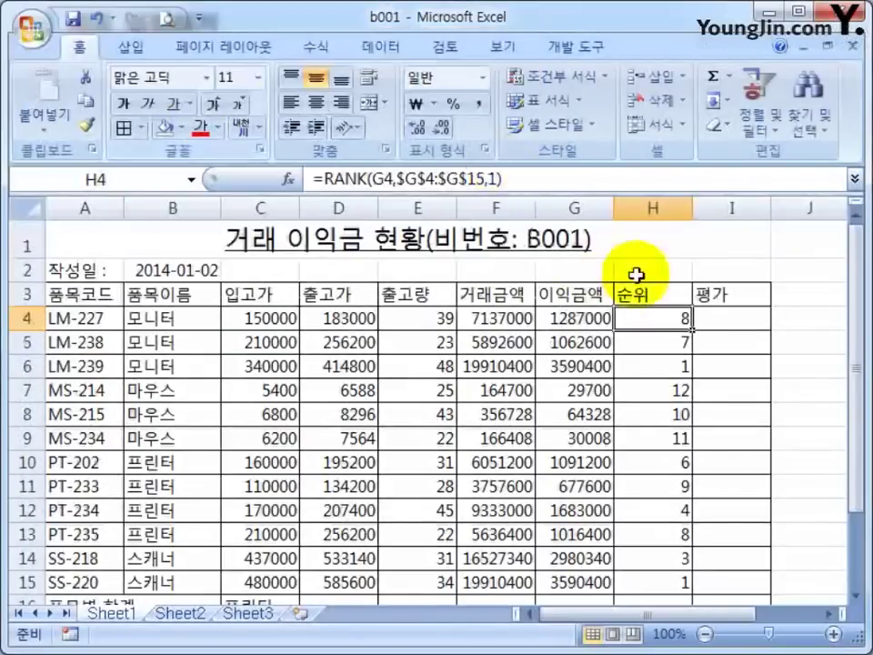
pyautogui.doubleClick(693, 329)
pyautogui.click(653, 384)
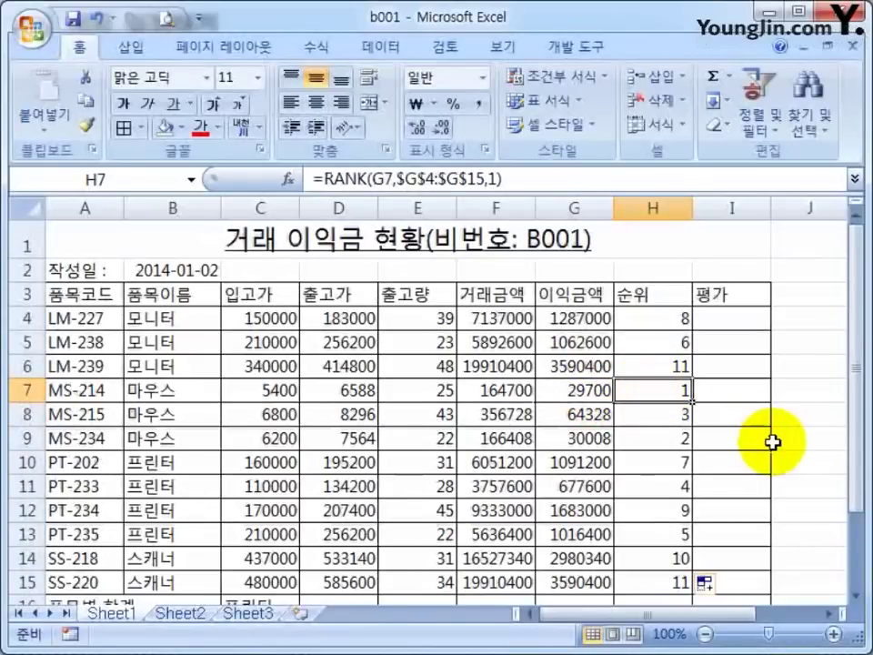
pyautogui.click(659, 318)
pyautogui.click(290, 179)
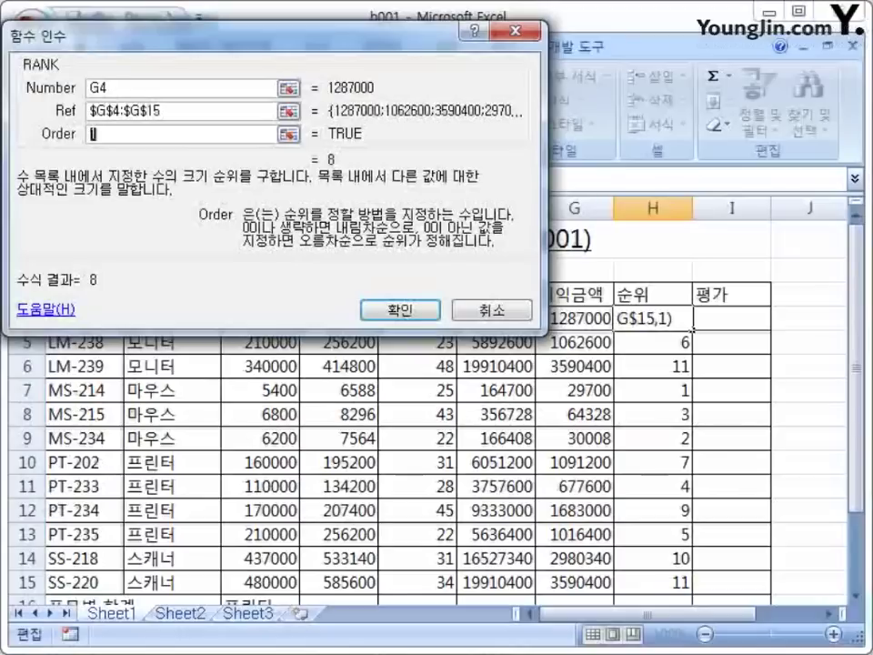
pyautogui.press('BackSpace')
pyautogui.click(400, 310)
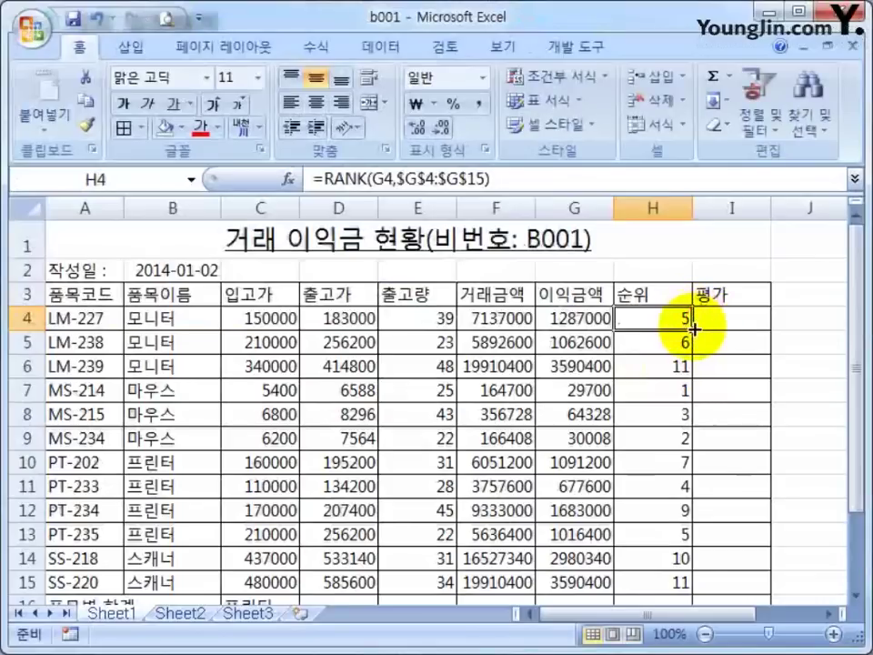
pyautogui.moveTo(692, 329); pyautogui.dragTo(686, 561)
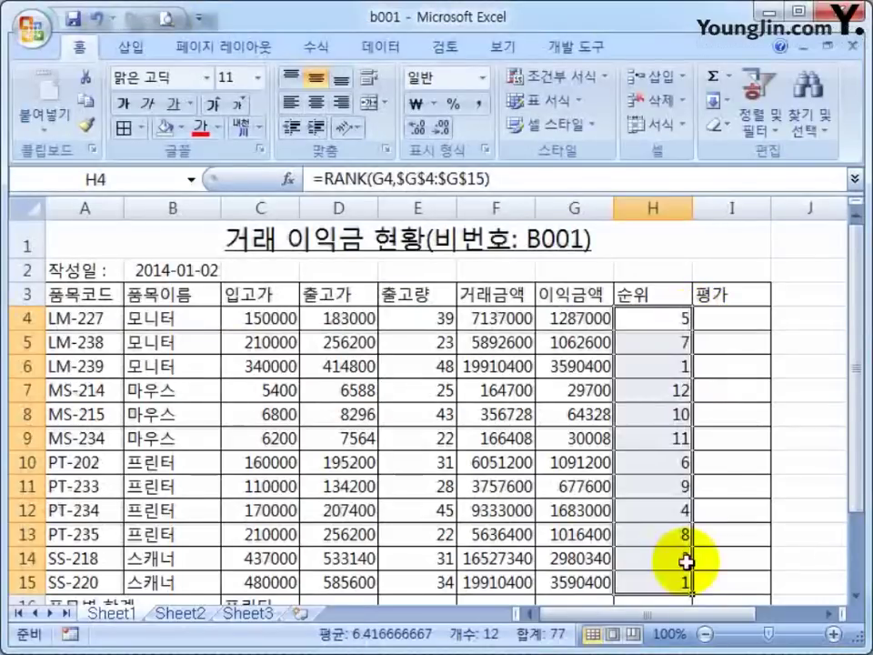
pyautogui.click(686, 579)
pyautogui.click(663, 366)
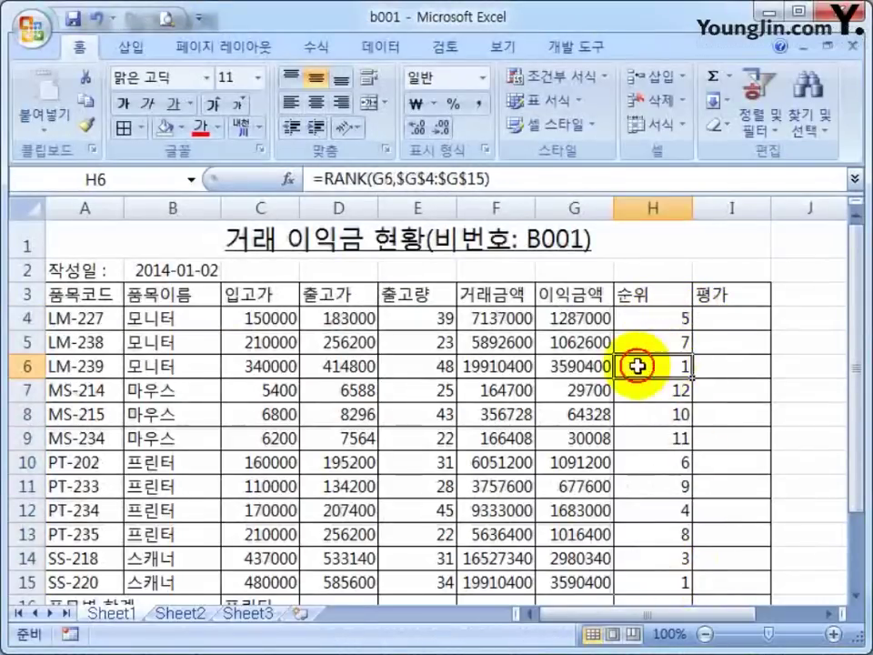
pyautogui.click(540, 362)
pyautogui.click(578, 581)
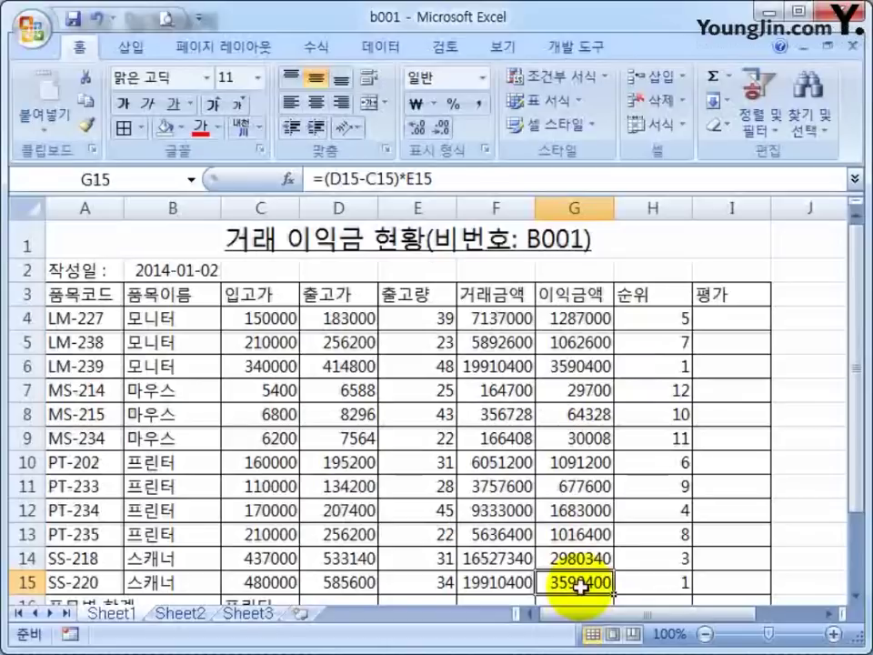
pyautogui.click(671, 558)
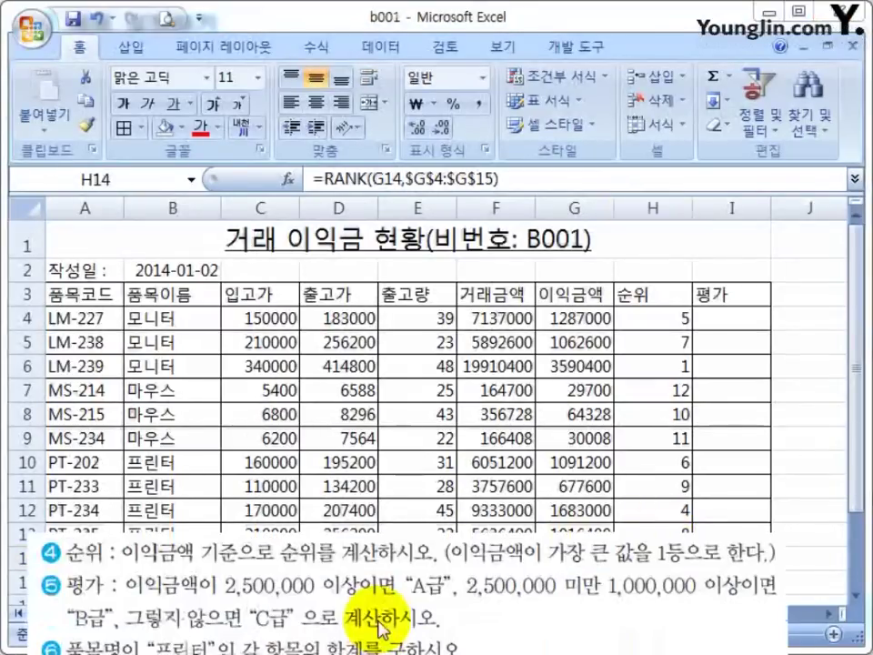
pyautogui.click(725, 313)
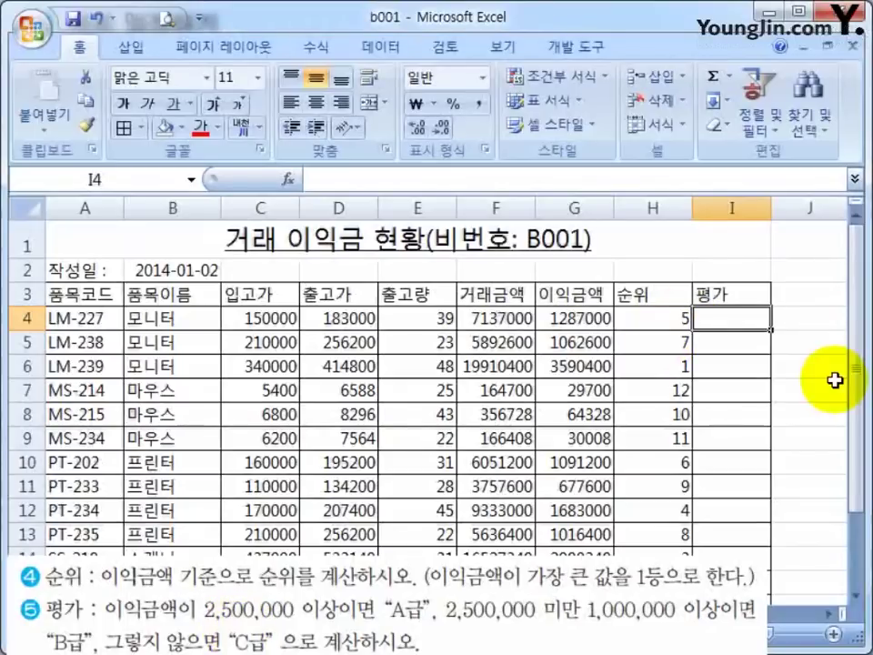
# Step: Set I4's IF to return "A급" when G4>=2500000, nesting a second IF as the false value
pyautogui.write('=IF')
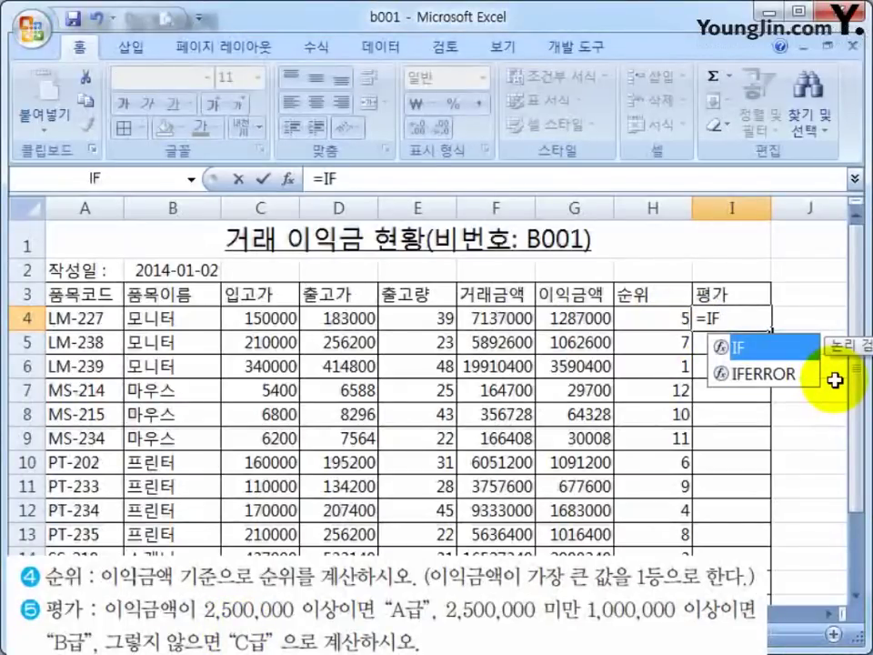
pyautogui.write('(')
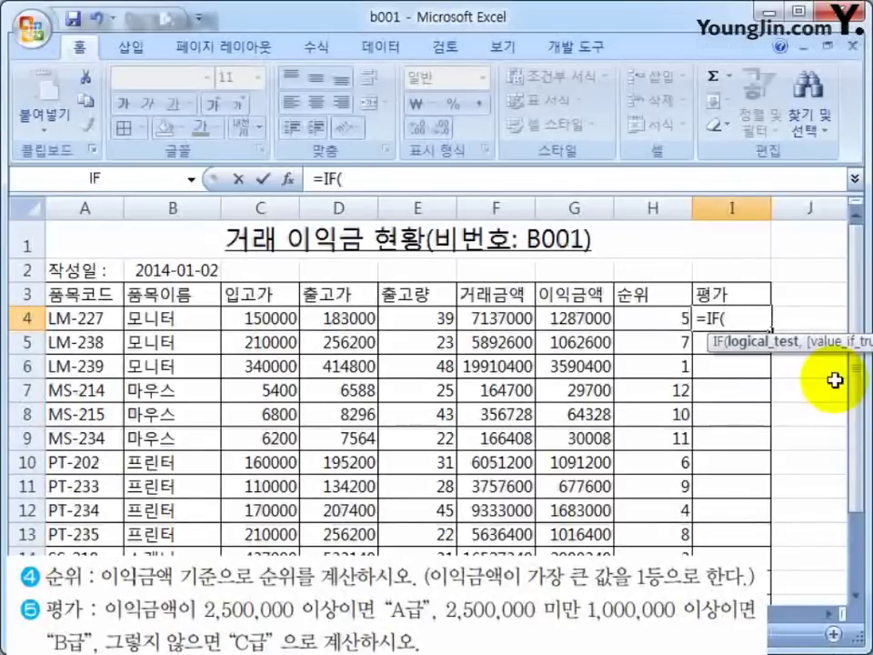
pyautogui.click(288, 178)
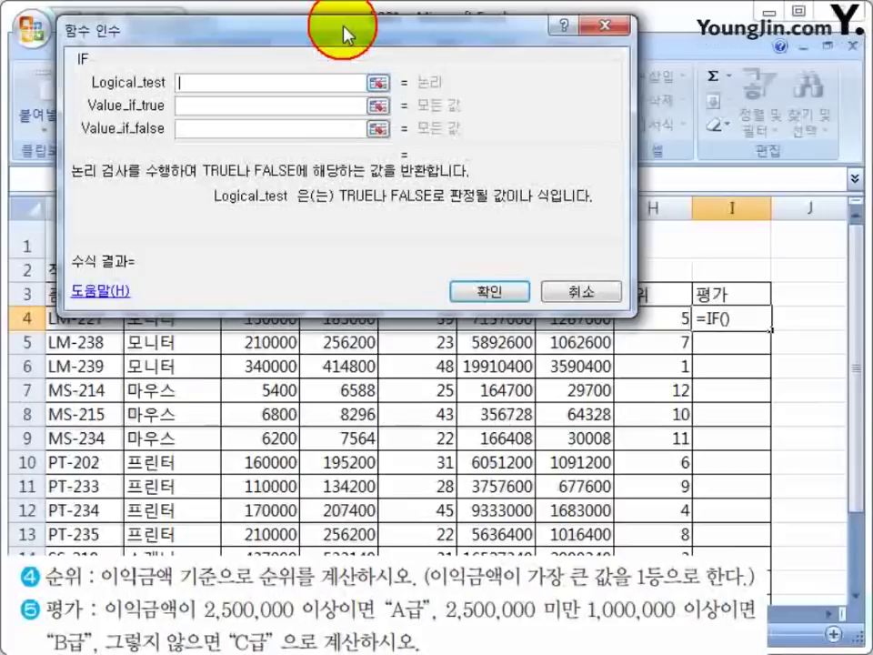
pyautogui.moveTo(344, 35); pyautogui.dragTo(347, 4)
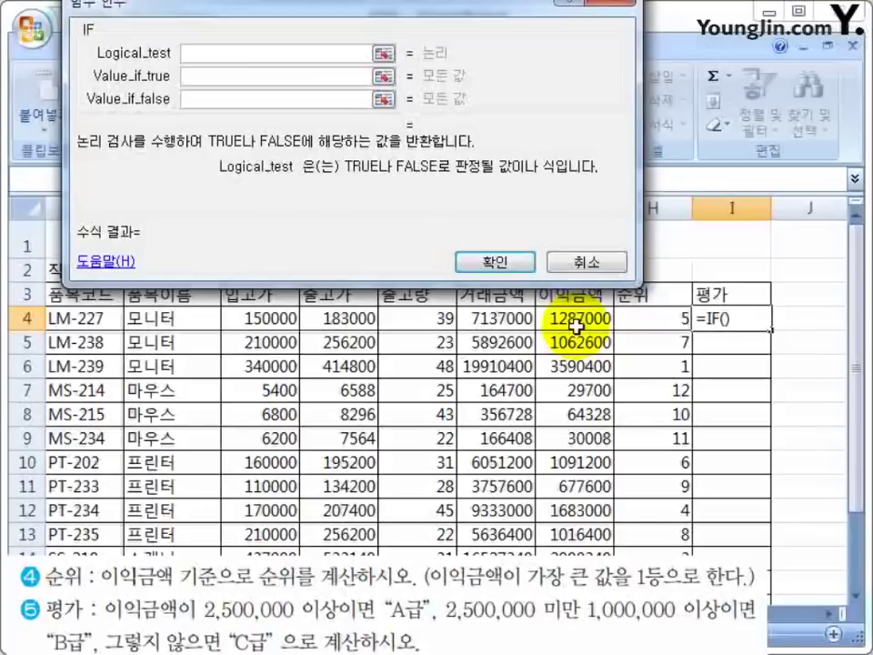
pyautogui.click(575, 328)
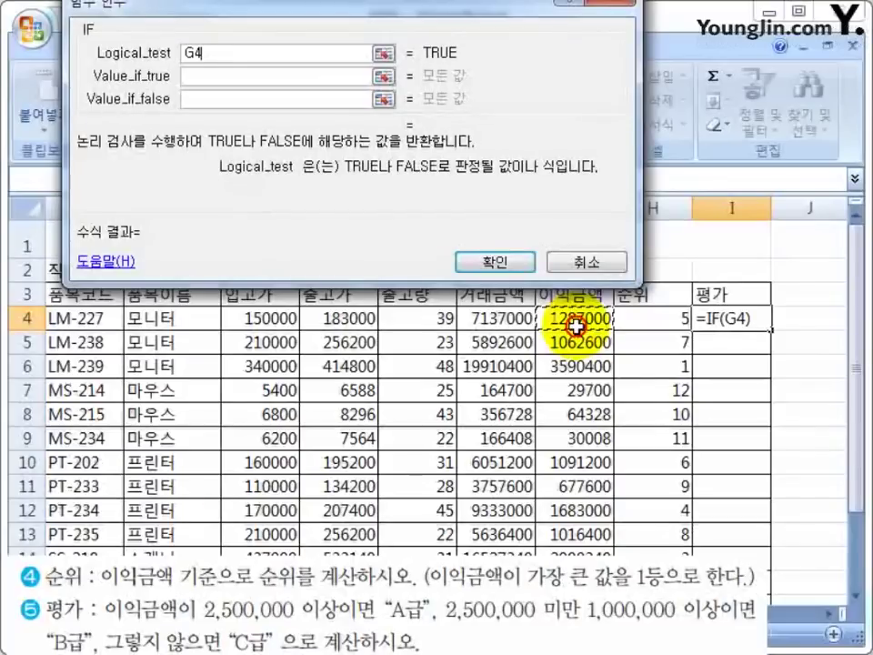
pyautogui.write('>=2500000')
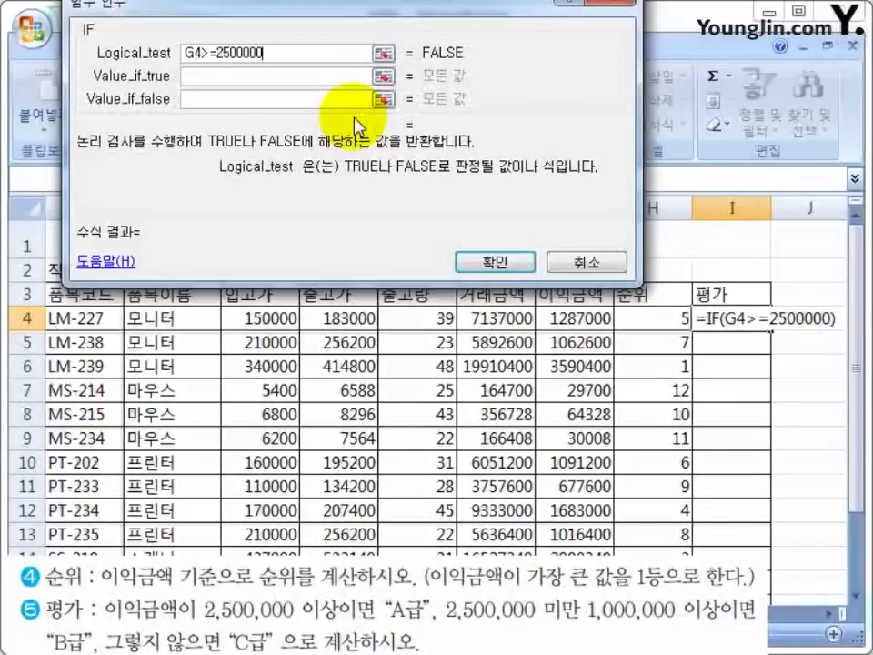
pyautogui.press('Tab')
pyautogui.write('A그')
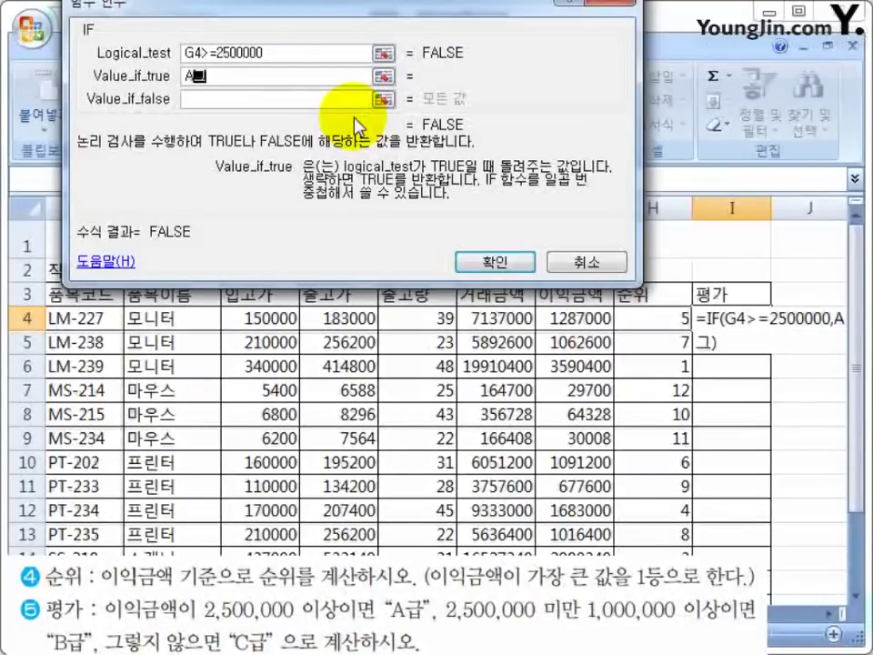
pyautogui.write('ㅂ')
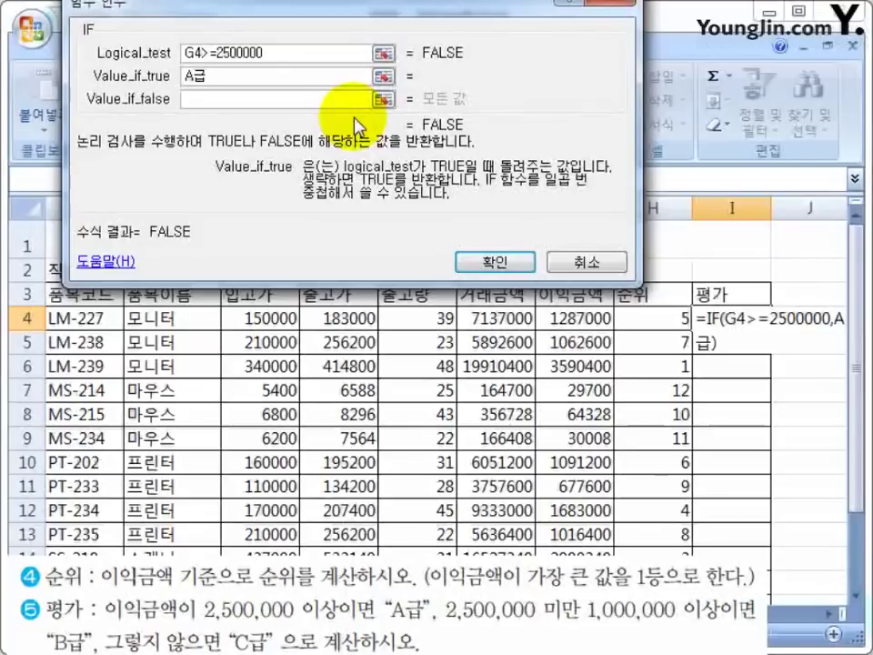
pyautogui.press('Tab')
pyautogui.moveTo(273, 9); pyautogui.dragTo(466, 53)
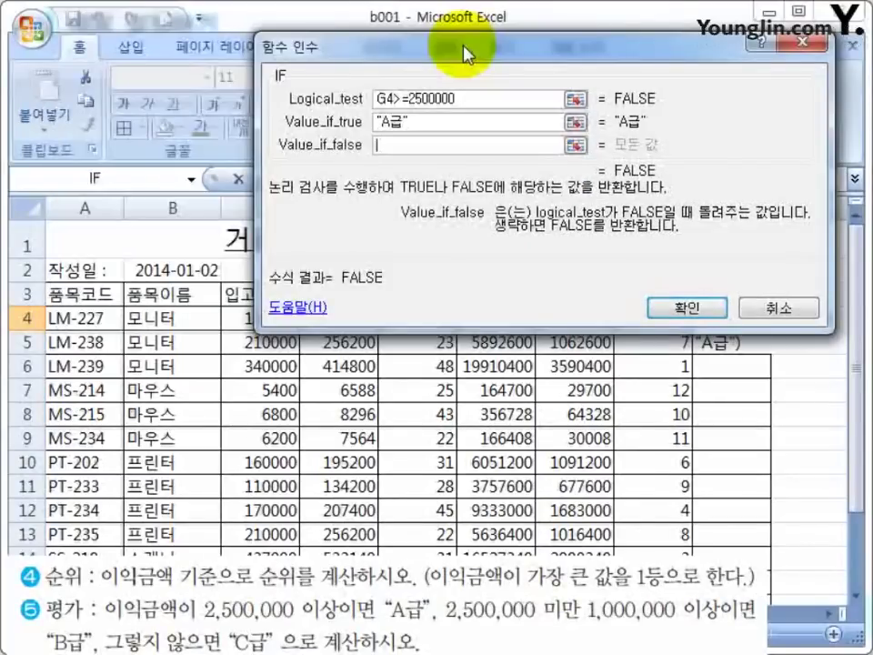
pyautogui.click(177, 180)
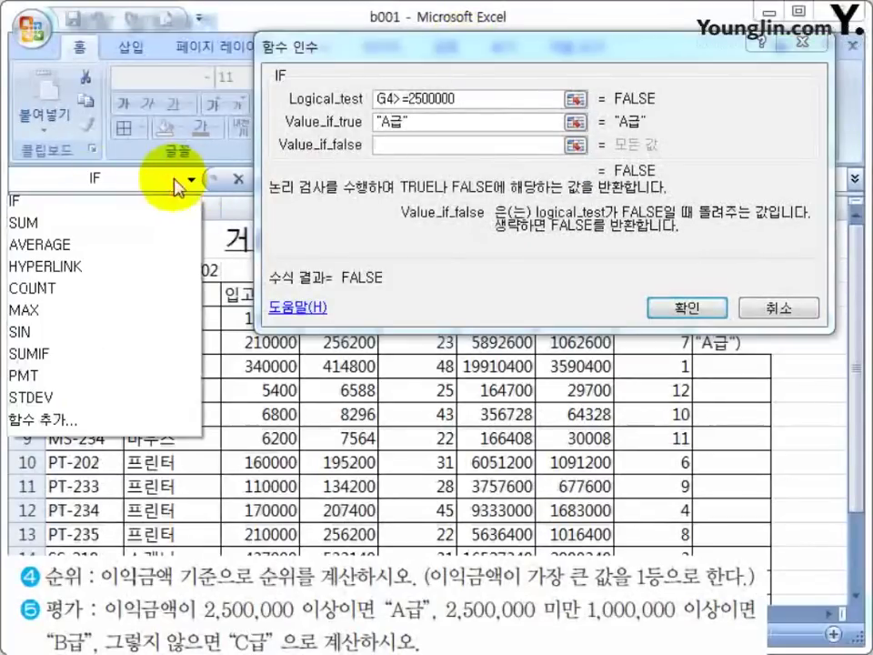
pyautogui.click(37, 201)
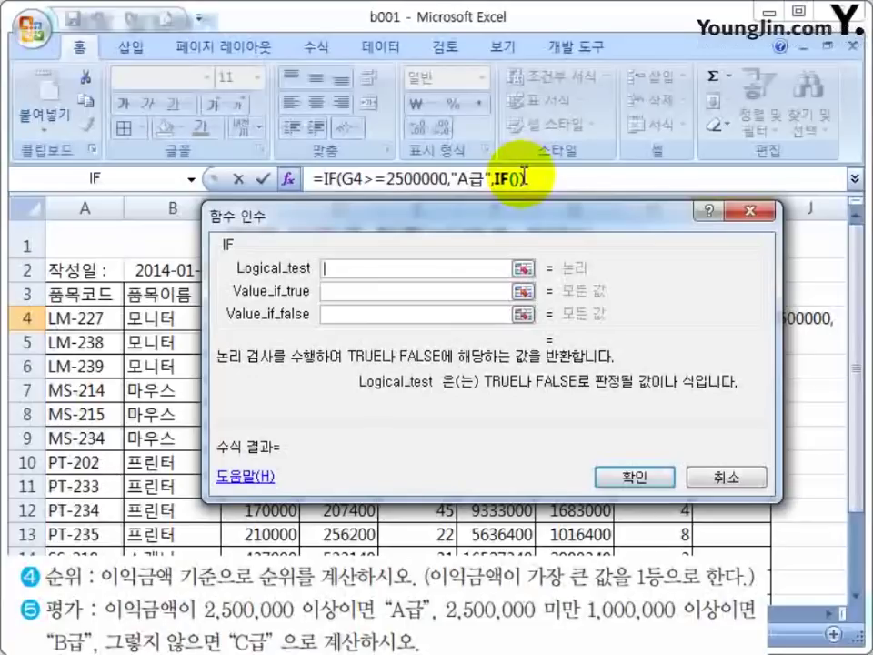
# Step: Give the inner IF the condition G4>=1000000, returning B급 if true and C급 otherwise
pyautogui.click(367, 267)
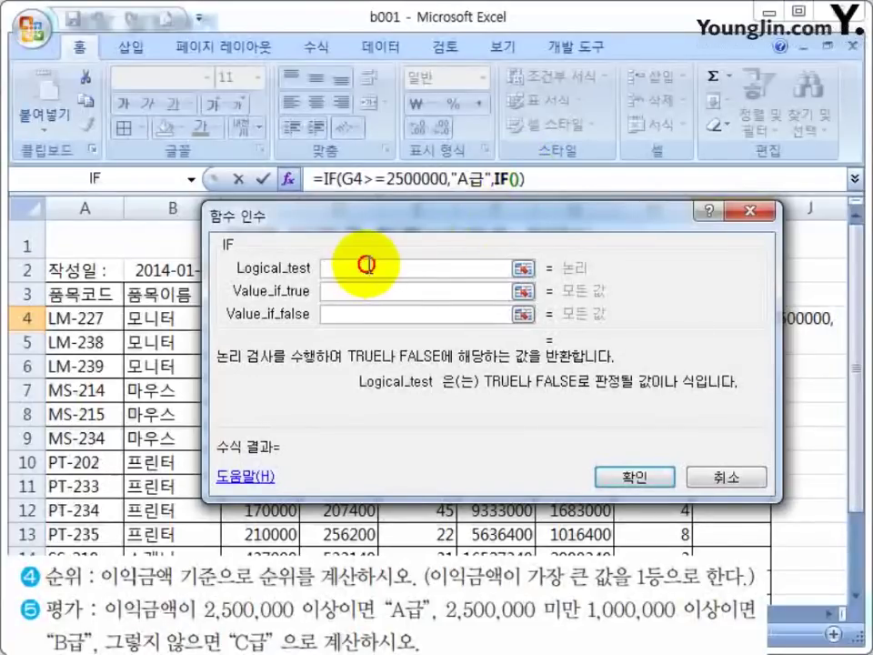
pyautogui.moveTo(380, 220); pyautogui.dragTo(224, 5)
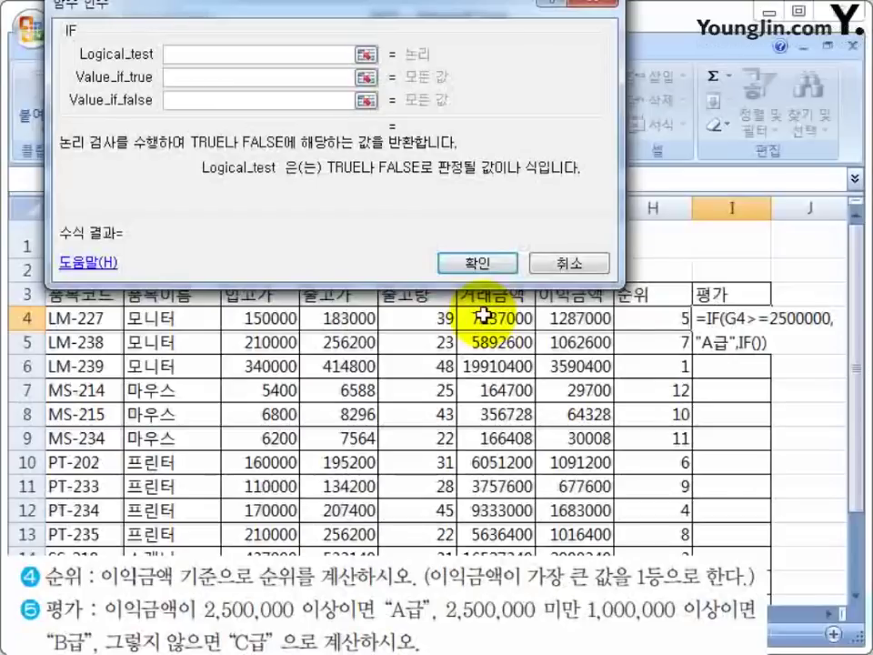
pyautogui.click(553, 319)
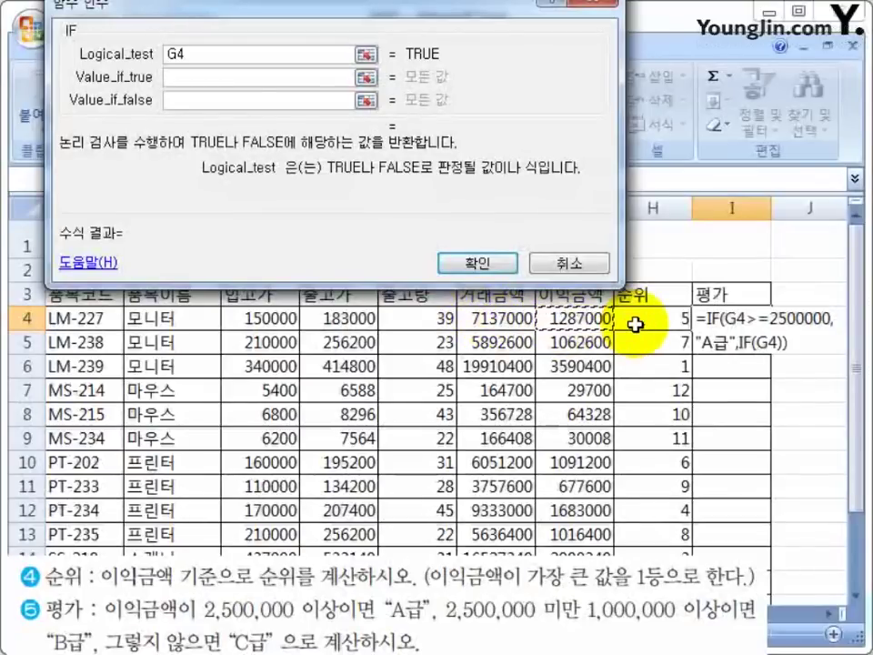
pyautogui.write('>=100000')
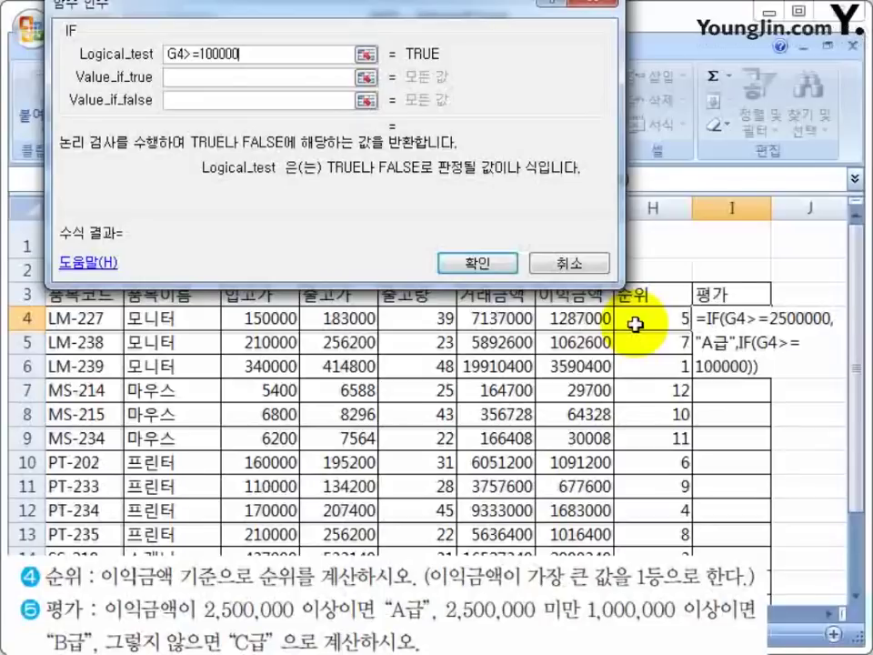
pyautogui.press('BackSpace')
pyautogui.press('BackSpace')
pyautogui.press('BackSpace')
pyautogui.press('BackSpace')
pyautogui.press('BackSpace')
pyautogui.press('BackSpace')
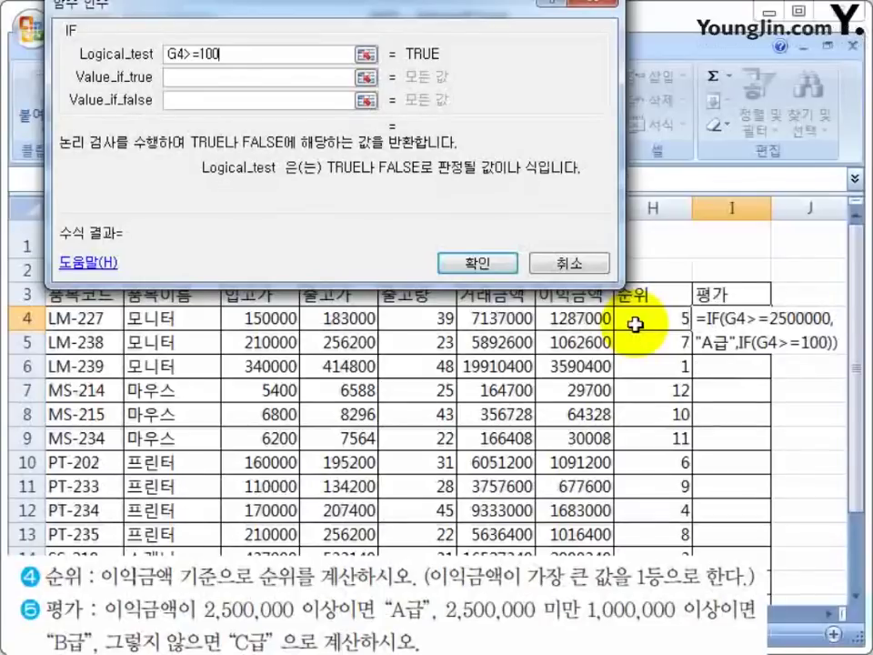
pyautogui.write('1000000')
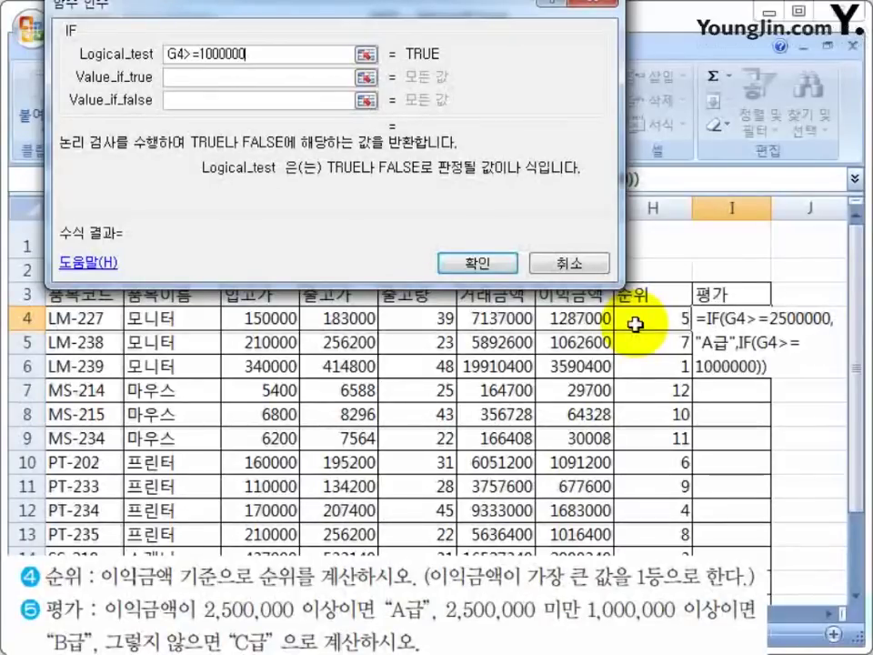
pyautogui.press('Tab')
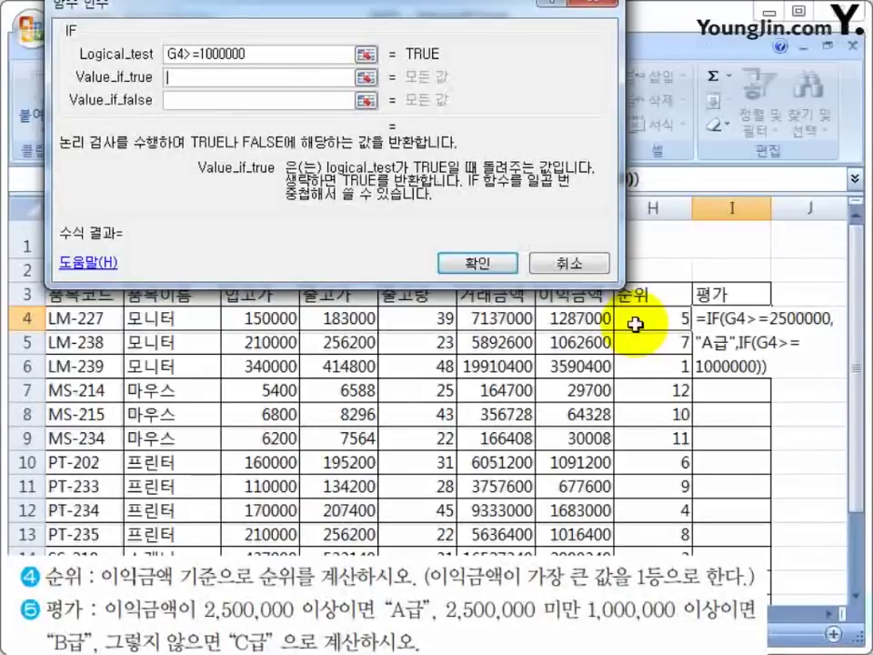
pyautogui.write('B급')
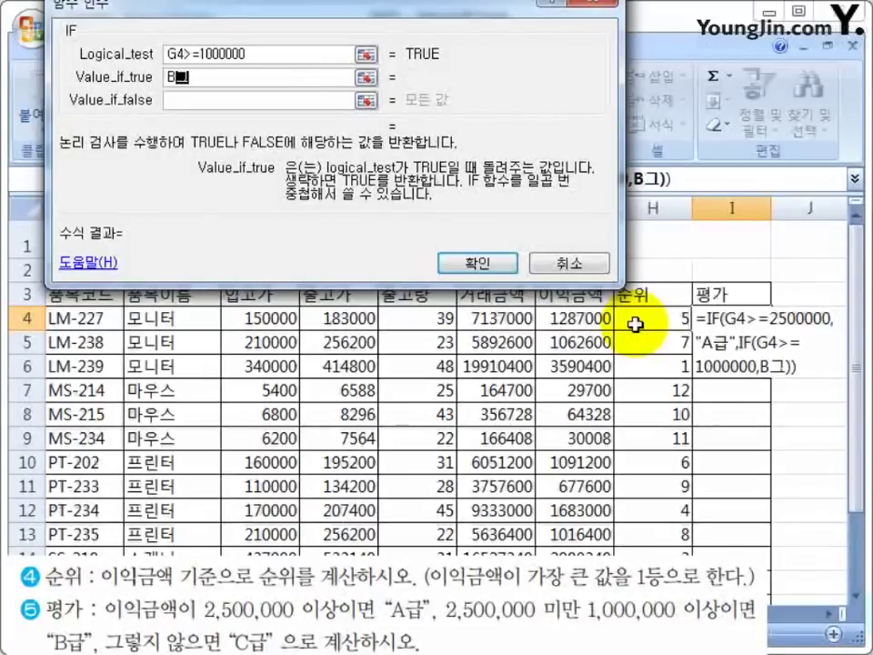
pyautogui.press('Tab')
pyautogui.write('C')
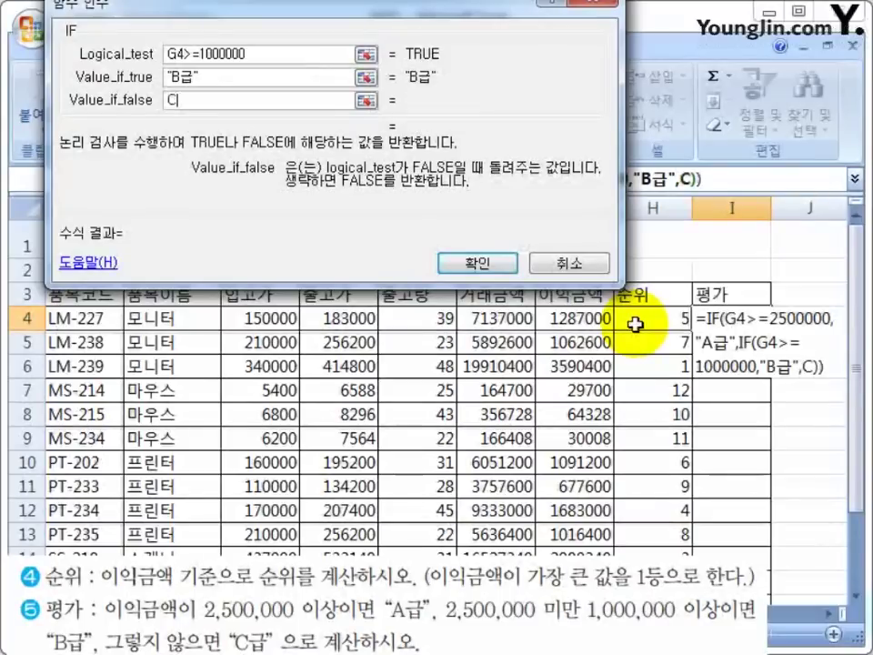
pyautogui.write('급')
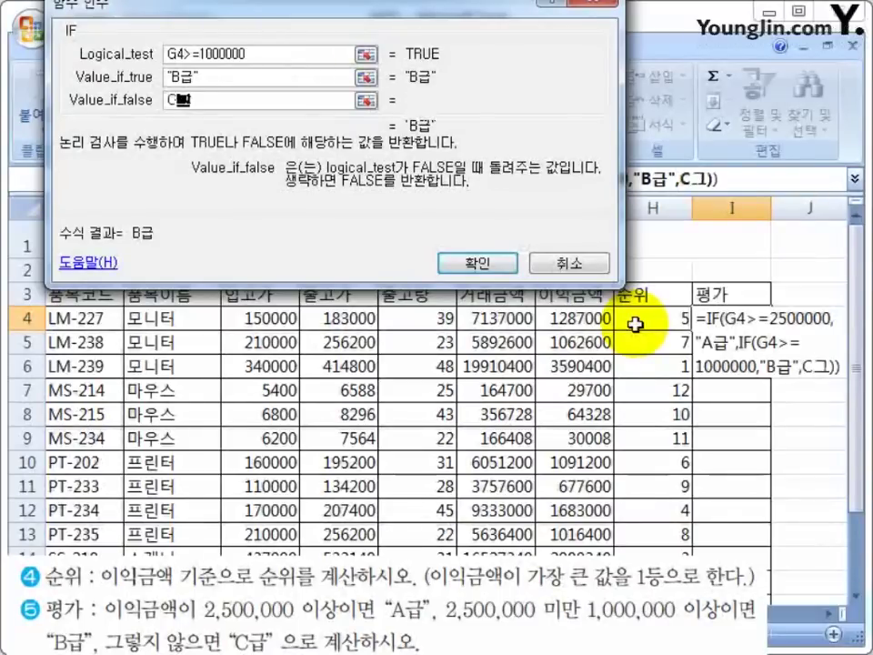
pyautogui.press('Tab')
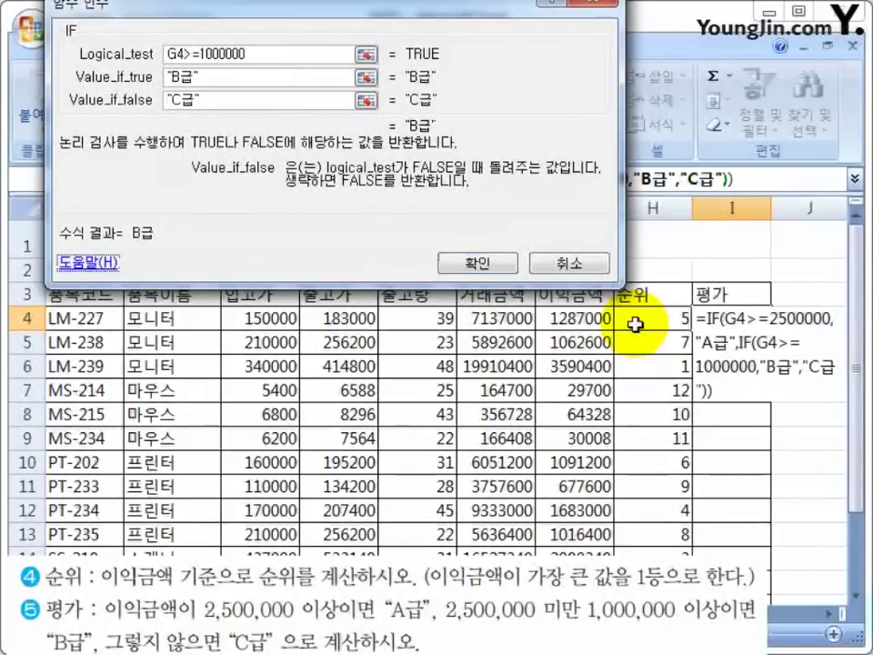
# Step: Check the B급 and C급 result values and confirm the nested formula, so I4 shows B급
pyautogui.click(168, 76)
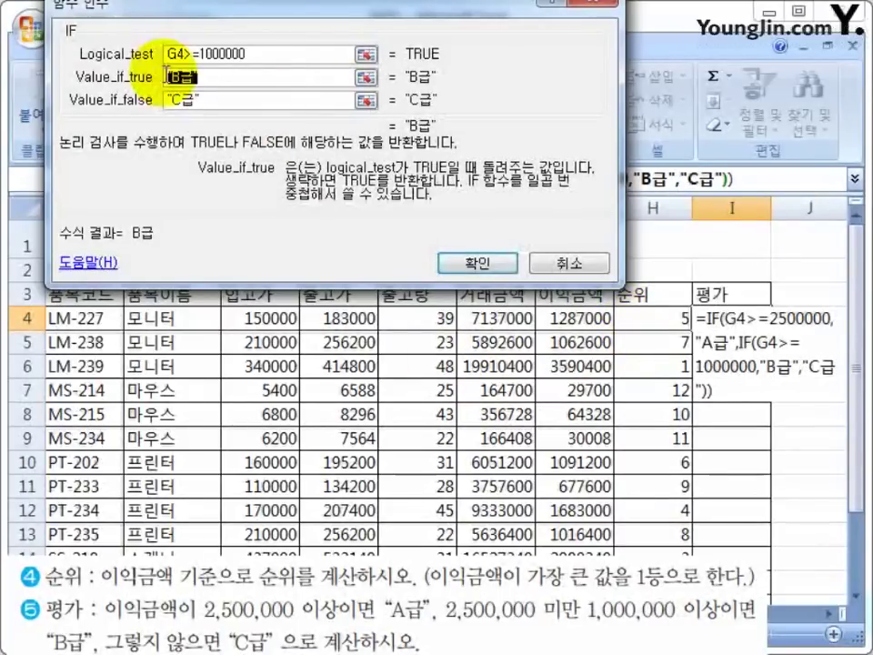
pyautogui.click(170, 98)
pyautogui.click(249, 75)
pyautogui.click(93, 74)
pyautogui.click(237, 77)
pyautogui.click(84, 103)
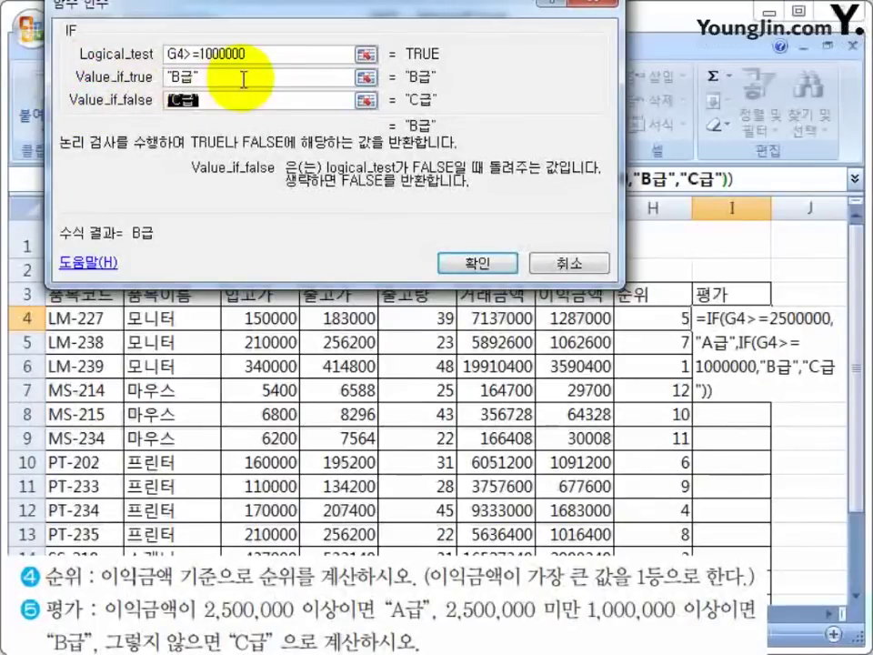
pyautogui.click(87, 76)
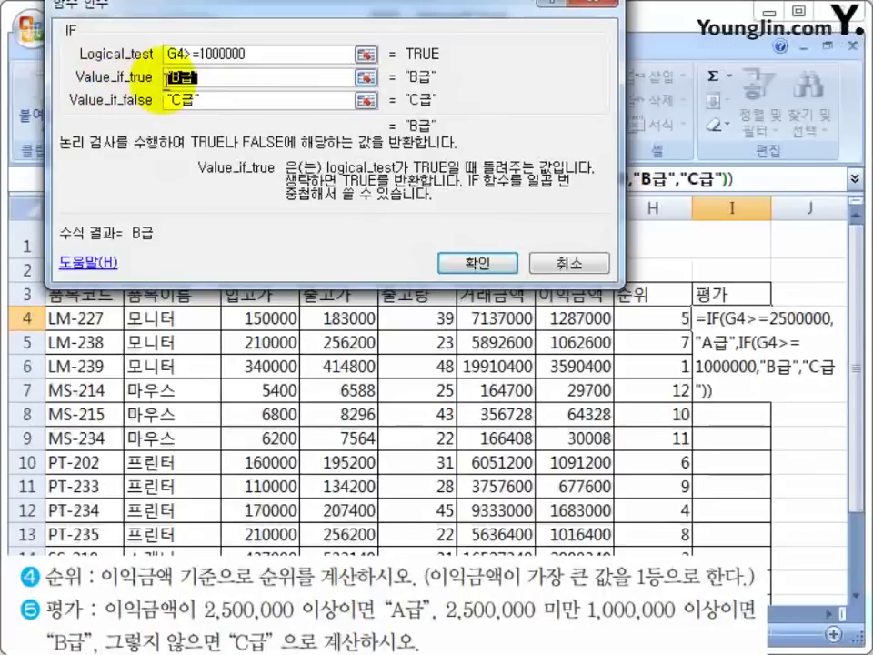
pyautogui.click(223, 76)
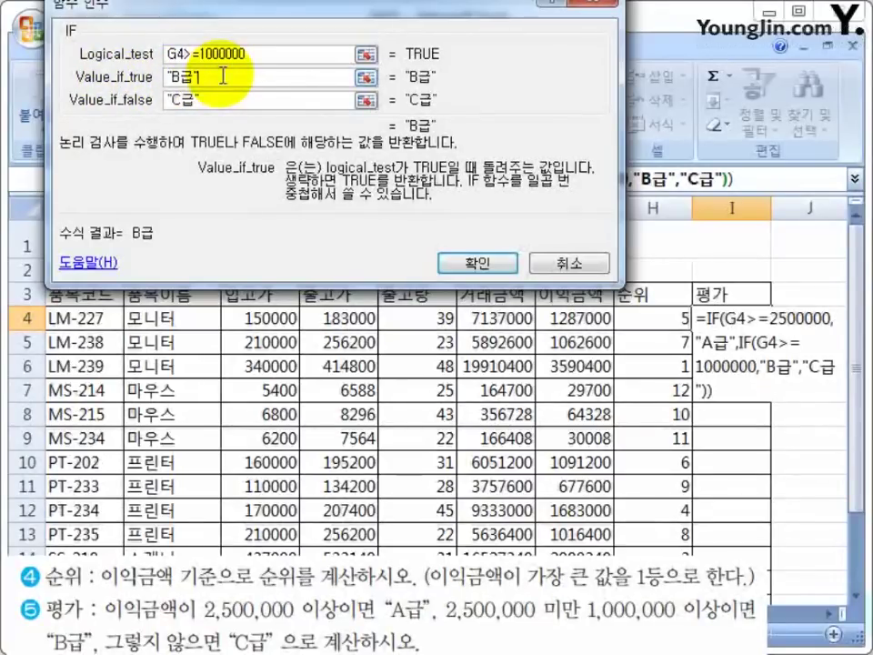
pyautogui.click(251, 55)
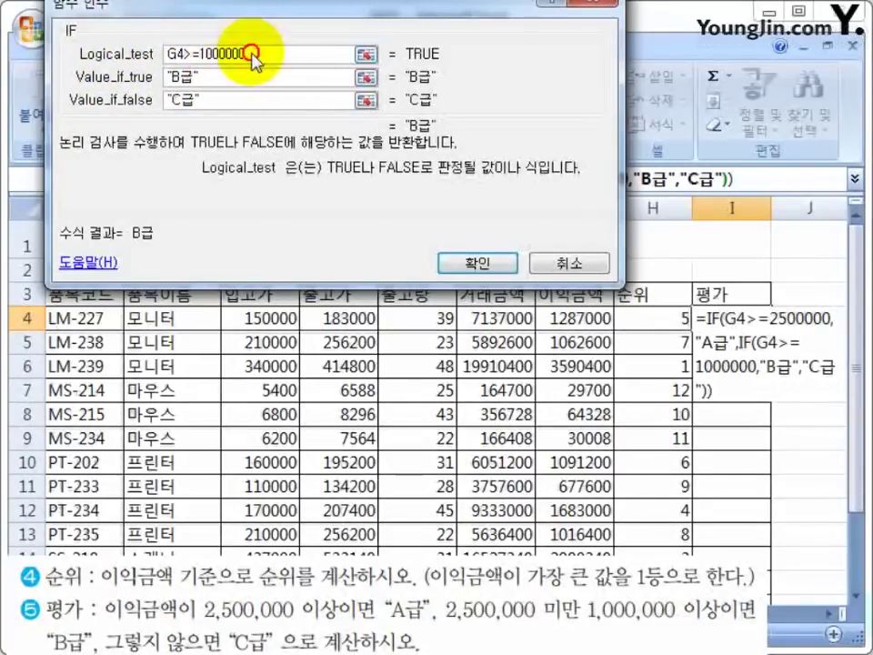
pyautogui.moveTo(251, 55); pyautogui.dragTo(178, 38)
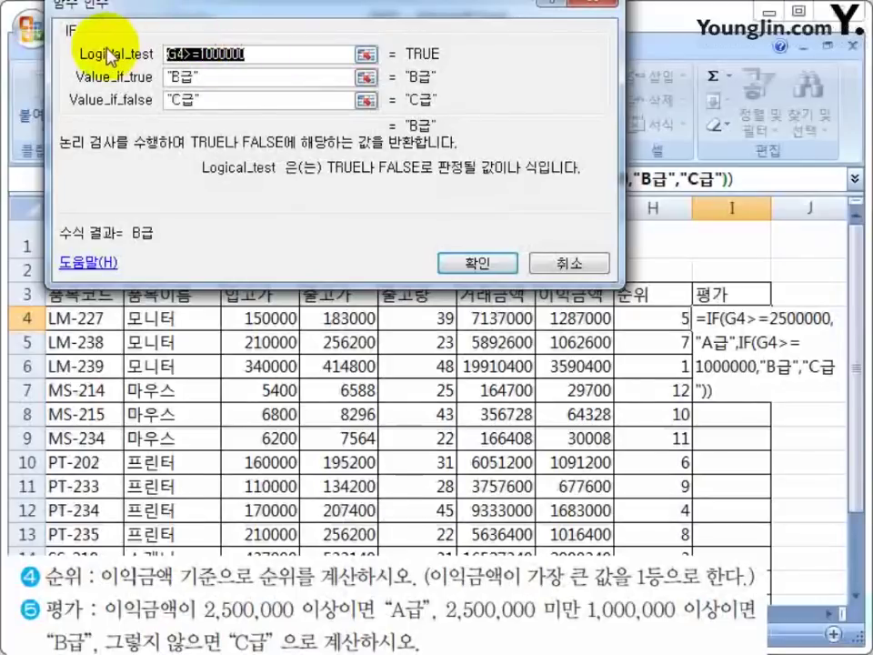
pyautogui.moveTo(211, 78); pyautogui.dragTo(78, 77)
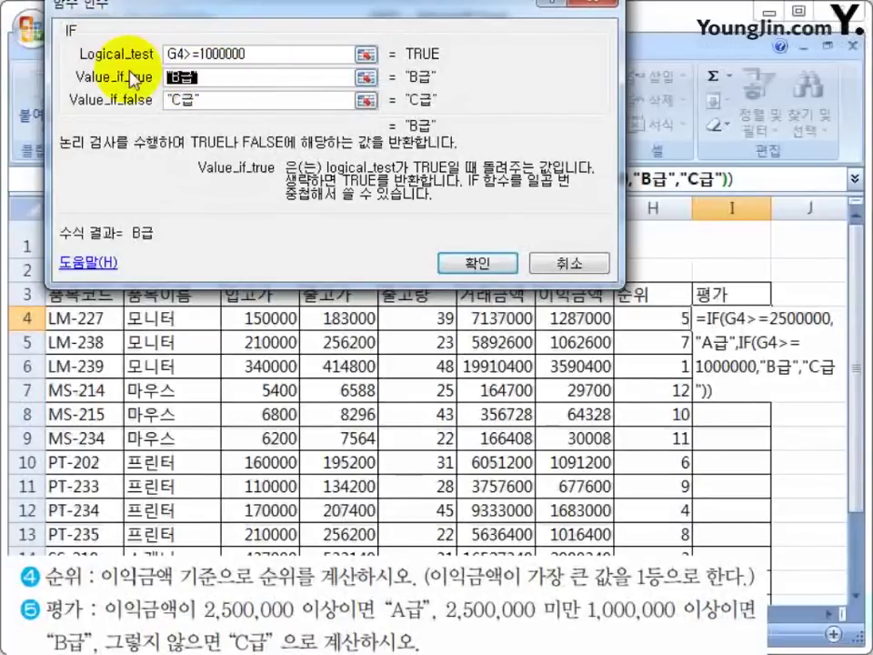
pyautogui.press('Tab')
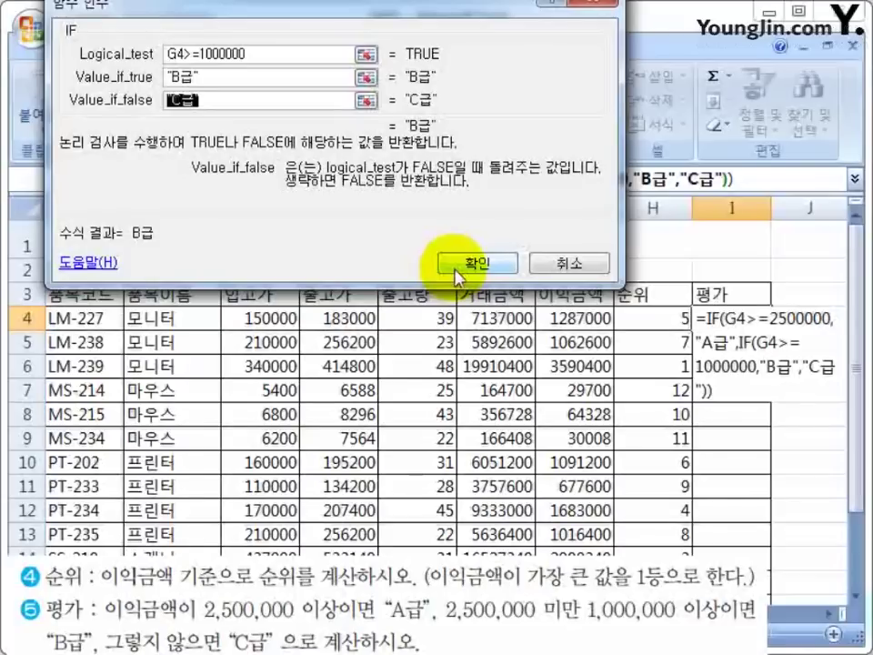
pyautogui.click(465, 265)
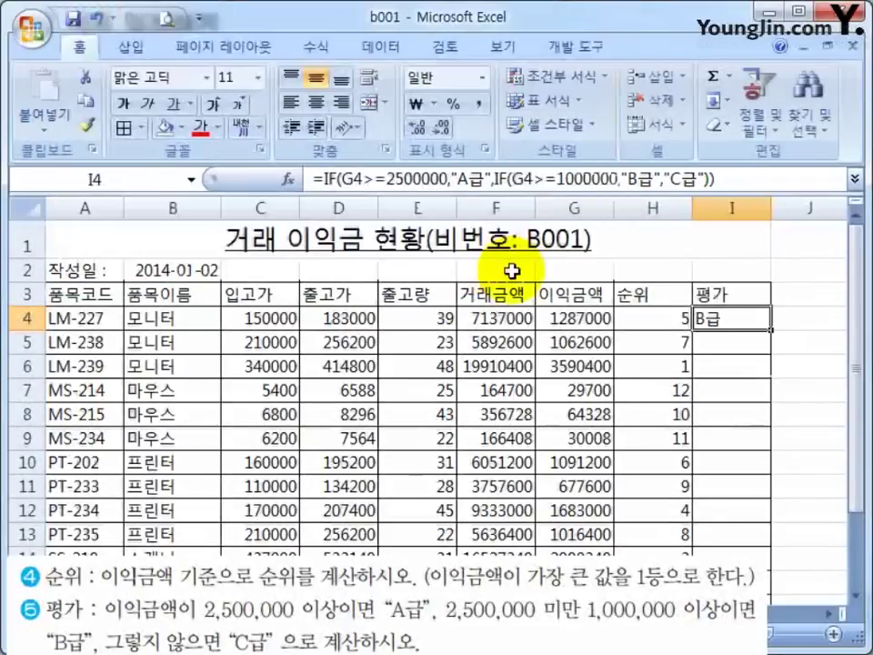
# Step: Fill the grade formula from I4 down to I15 so every product row shows A급, B급 or C급
pyautogui.doubleClick(772, 329)
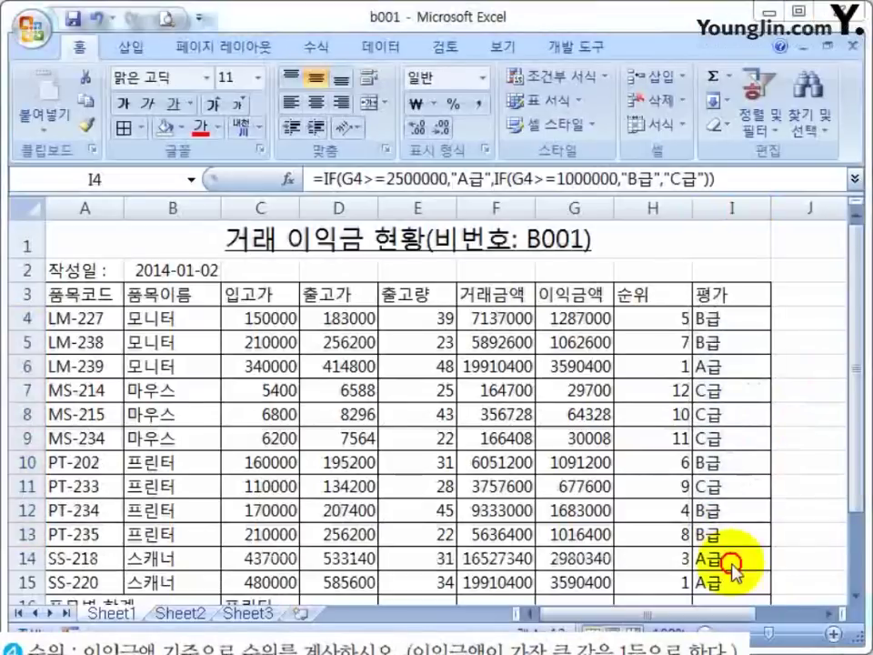
pyautogui.scroll(-5, 677, 455)
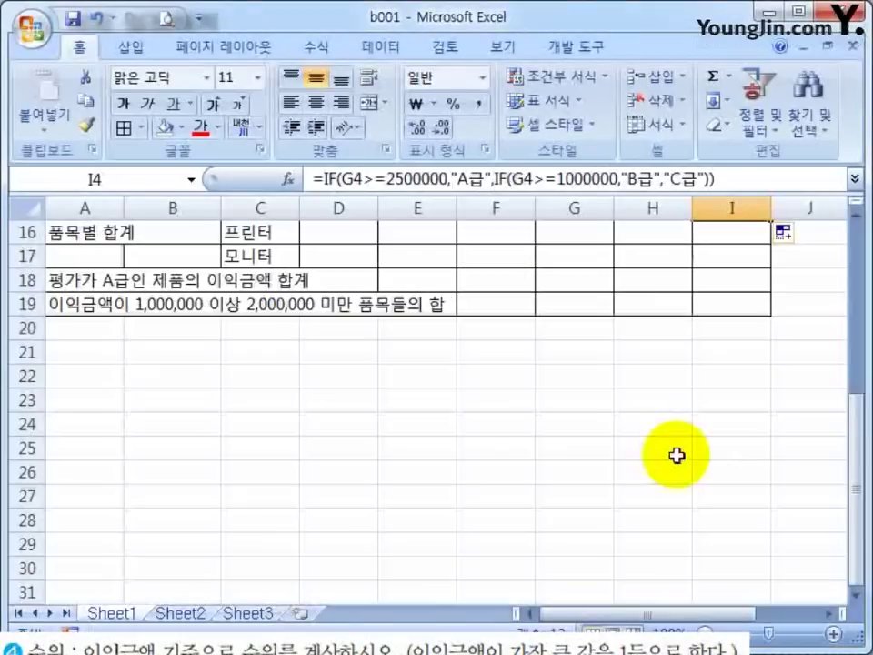
pyautogui.scroll(1, 677, 455)
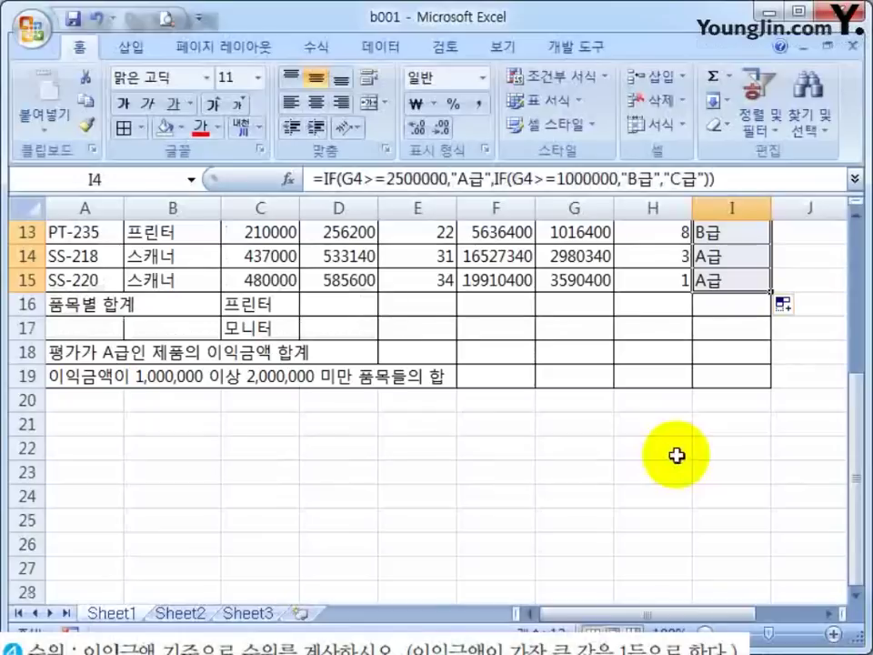
pyautogui.click(436, 480)
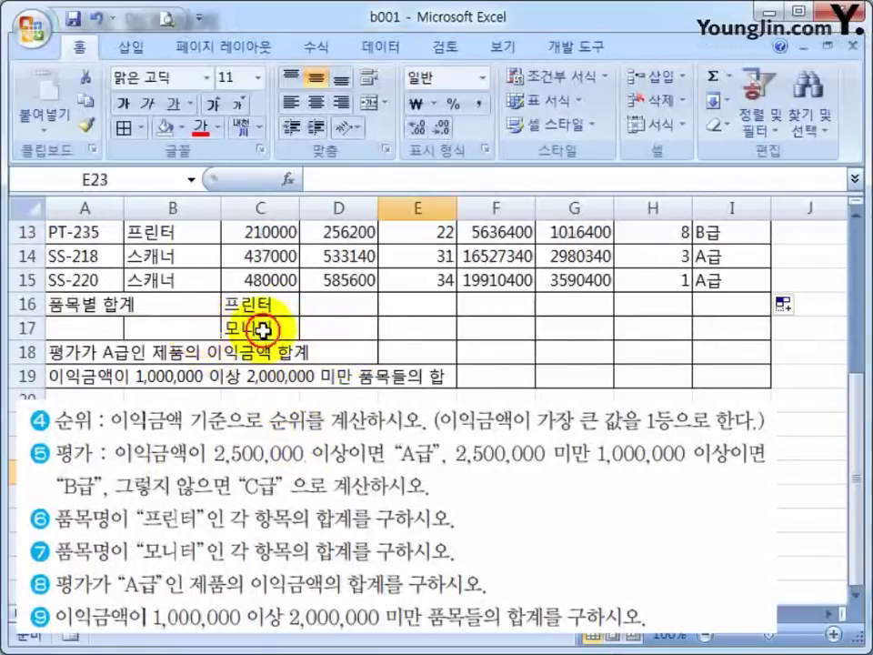
pyautogui.scroll(-1, 273, 355)
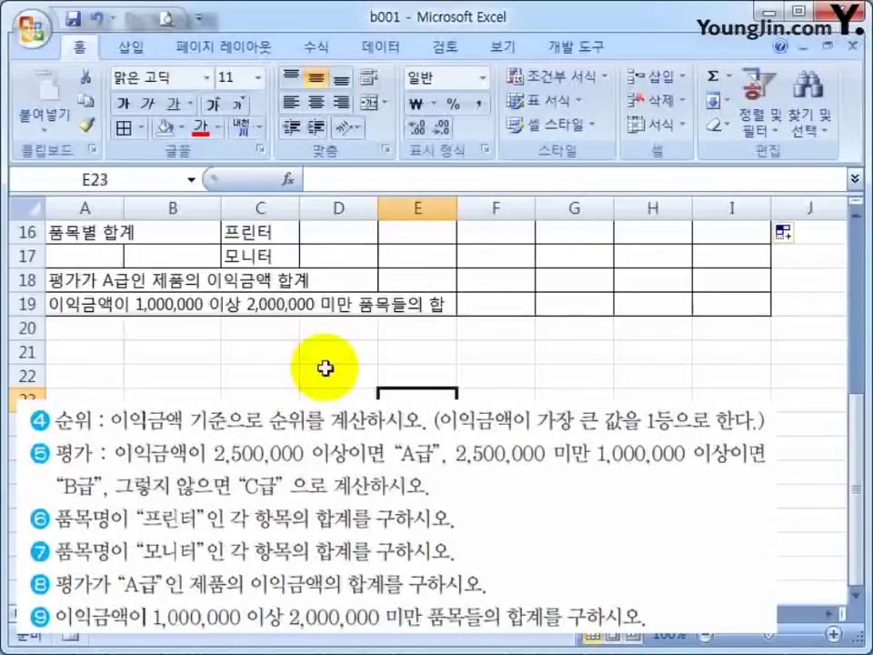
pyautogui.scroll(1, 305, 364)
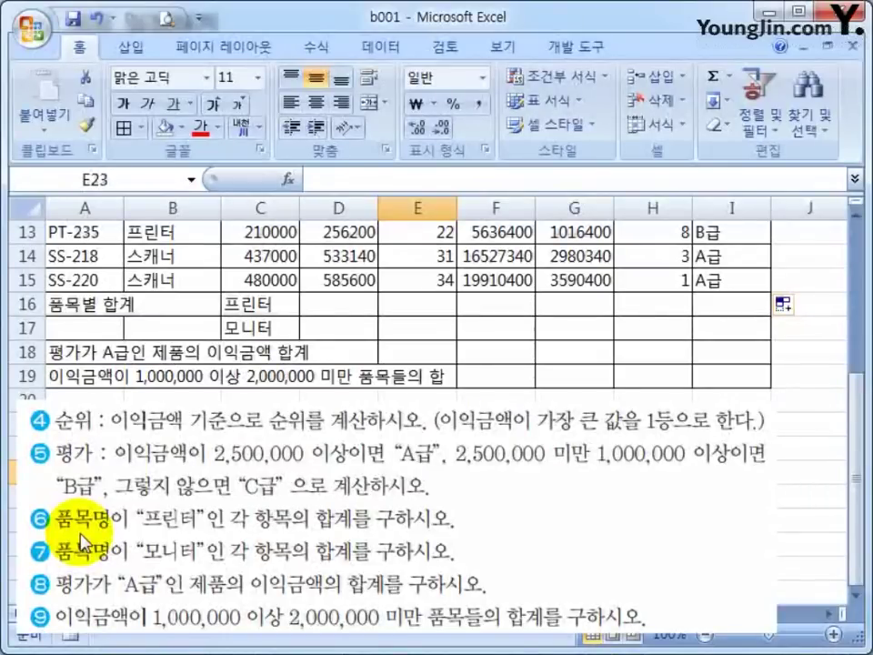
pyautogui.moveTo(82, 304); pyautogui.dragTo(725, 367)
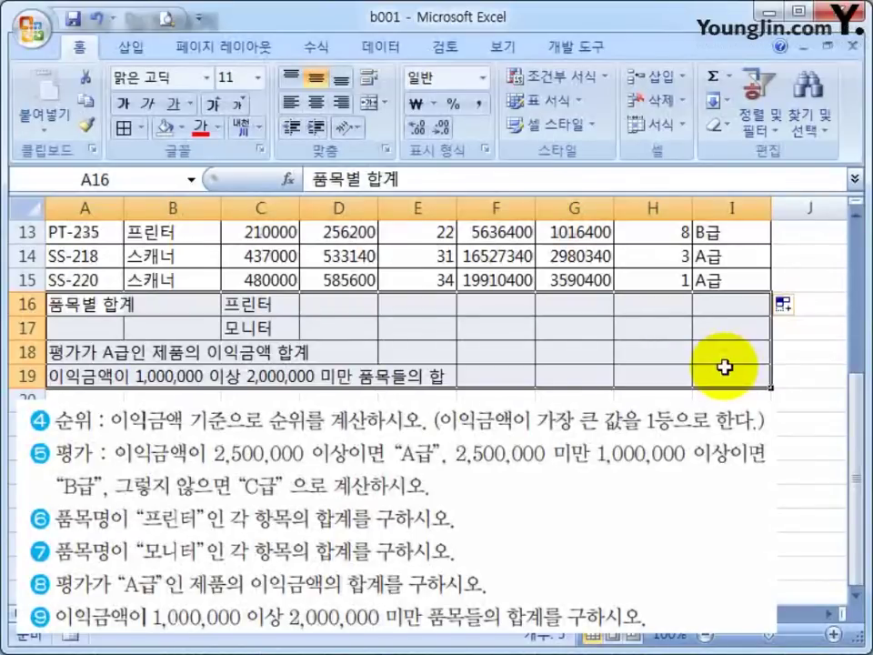
# Step: Merge and centre the 품목별 합계, 프린터 (C16:D16) and 모니터 (C17:D17) labels
pyautogui.click(390, 329)
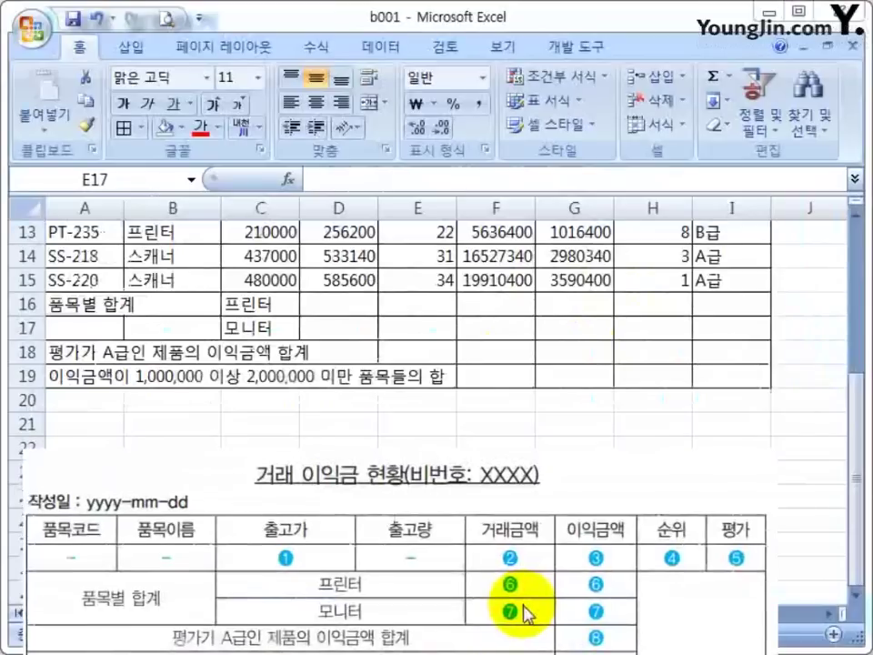
pyautogui.moveTo(87, 304); pyautogui.dragTo(194, 316)
pyautogui.press('F4')
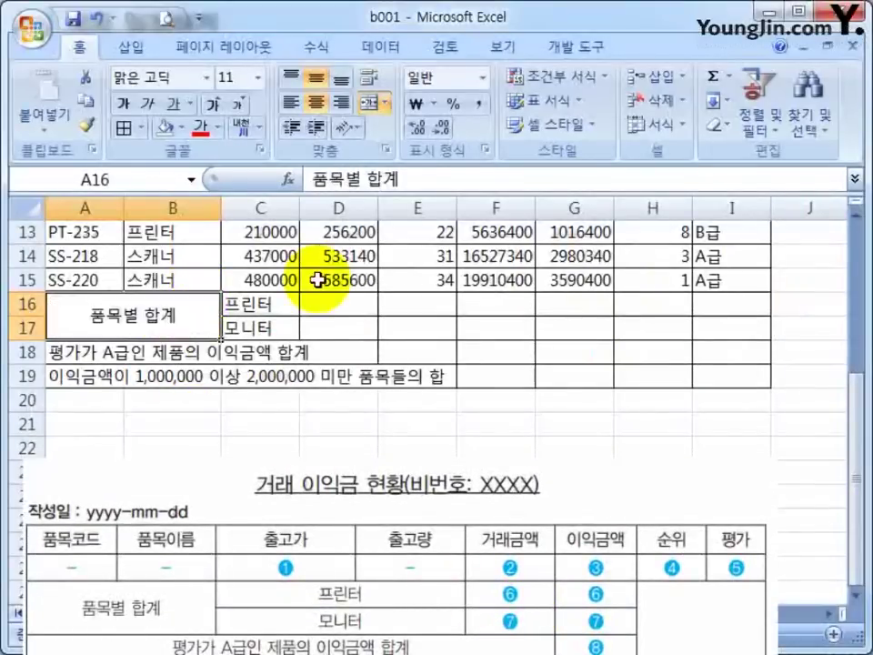
pyautogui.moveTo(265, 304); pyautogui.dragTo(338, 304)
pyautogui.click(368, 102)
pyautogui.moveTo(265, 328); pyautogui.dragTo(338, 327)
pyautogui.press('F4')
# Step: Merge and centre the row 18 and row 19 summary labels across columns A to F
pyautogui.moveTo(59, 352); pyautogui.dragTo(532, 350)
pyautogui.scroll(3, 605, 353)
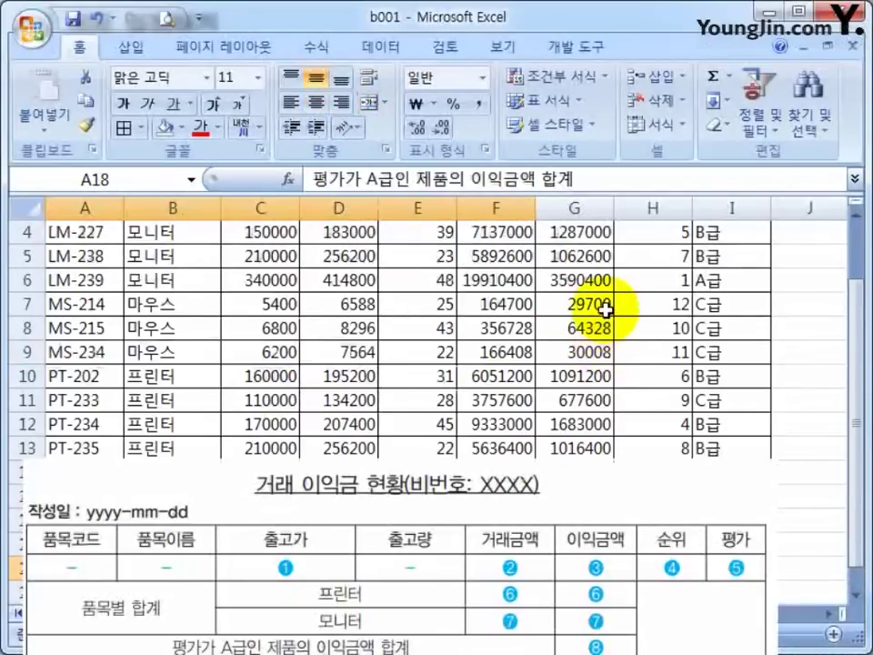
pyautogui.scroll(-3, 605, 314)
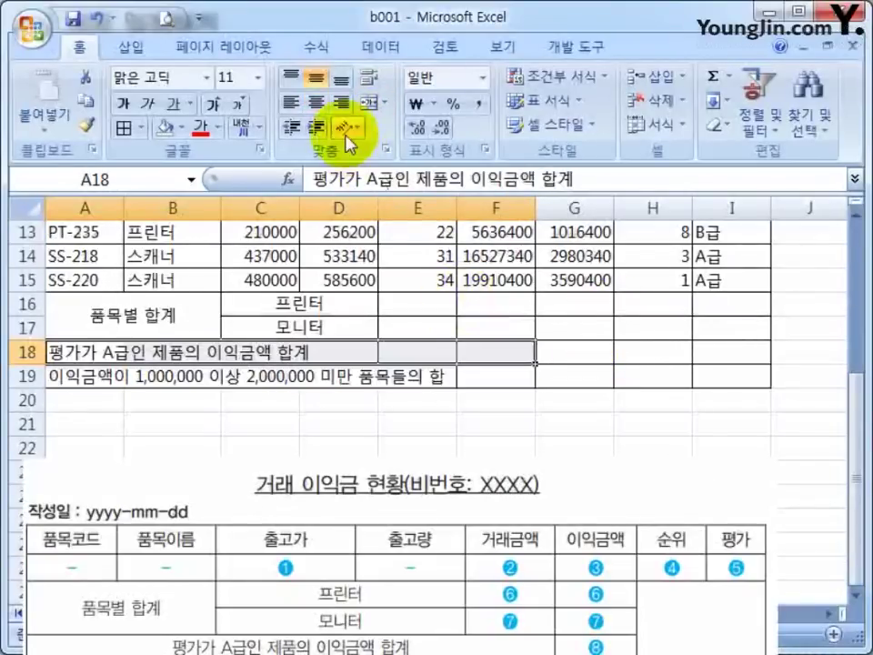
pyautogui.click(370, 102)
pyautogui.moveTo(510, 377); pyautogui.dragTo(65, 373)
pyautogui.click(368, 103)
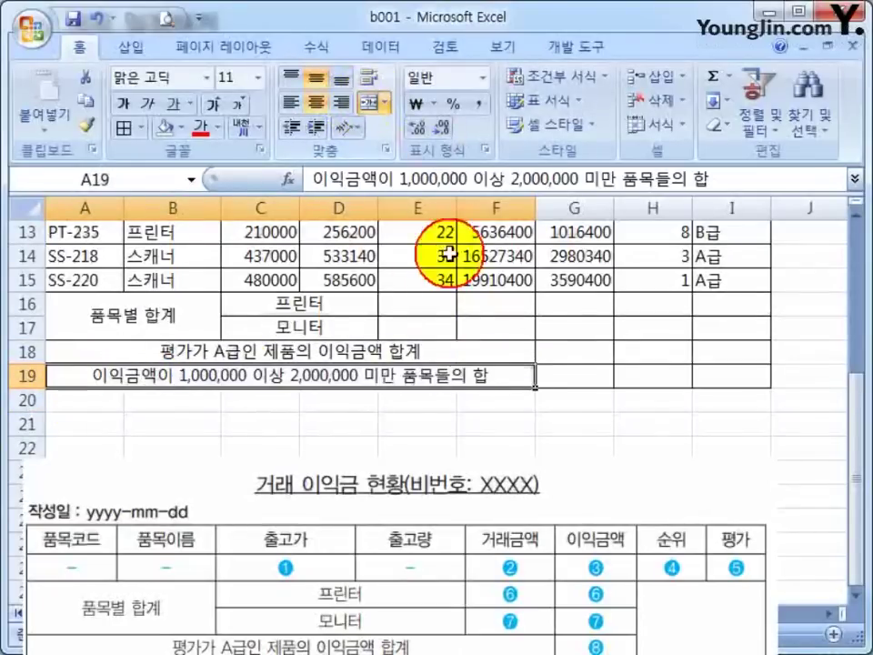
pyautogui.click(449, 420)
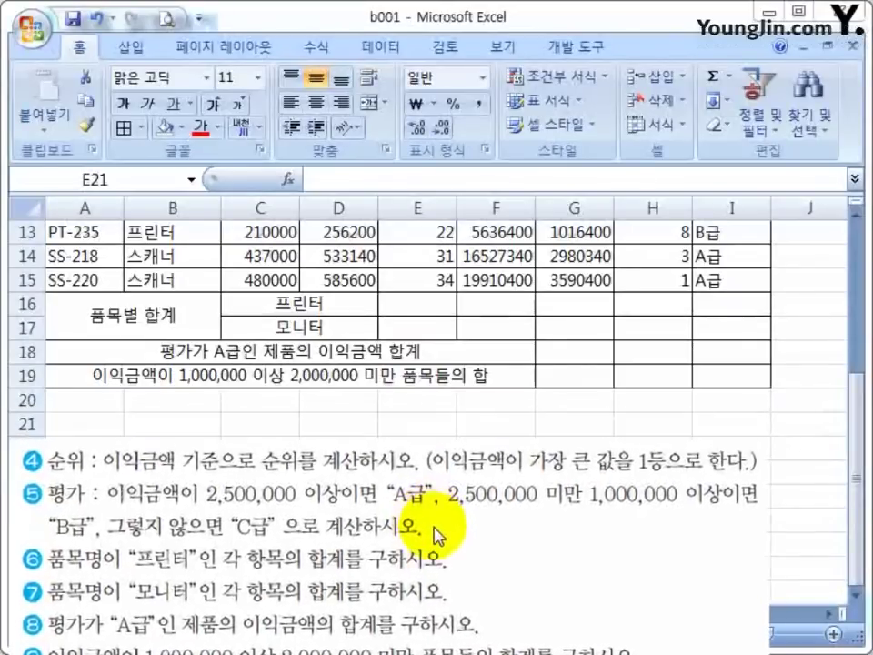
pyautogui.scroll(2, 389, 410)
pyautogui.click(417, 448)
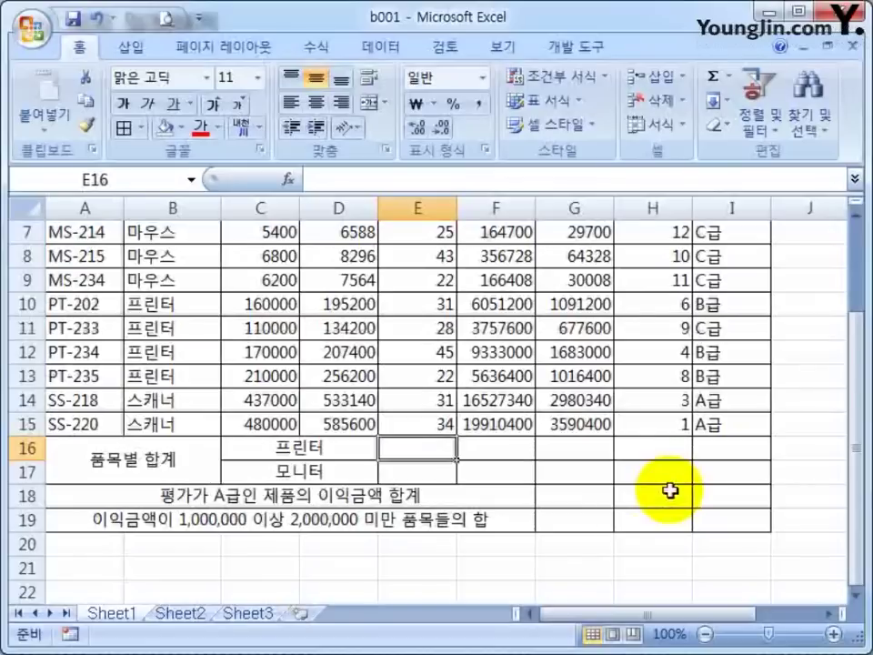
# Step: Start a SUMIF formula in E16 and bring up its Function Arguments dialog
pyautogui.scroll(-1, 669, 491)
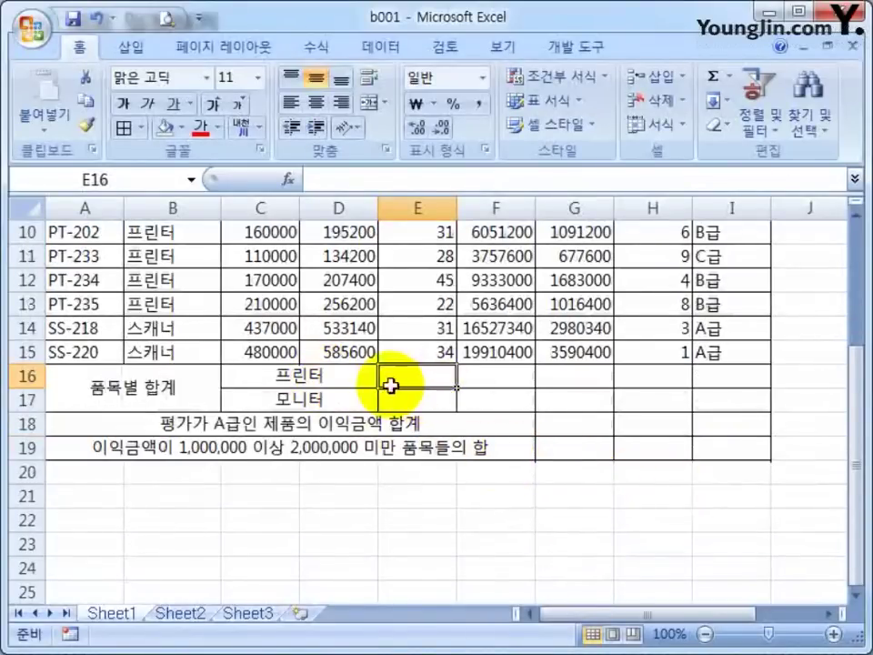
pyautogui.scroll(2, 415, 391)
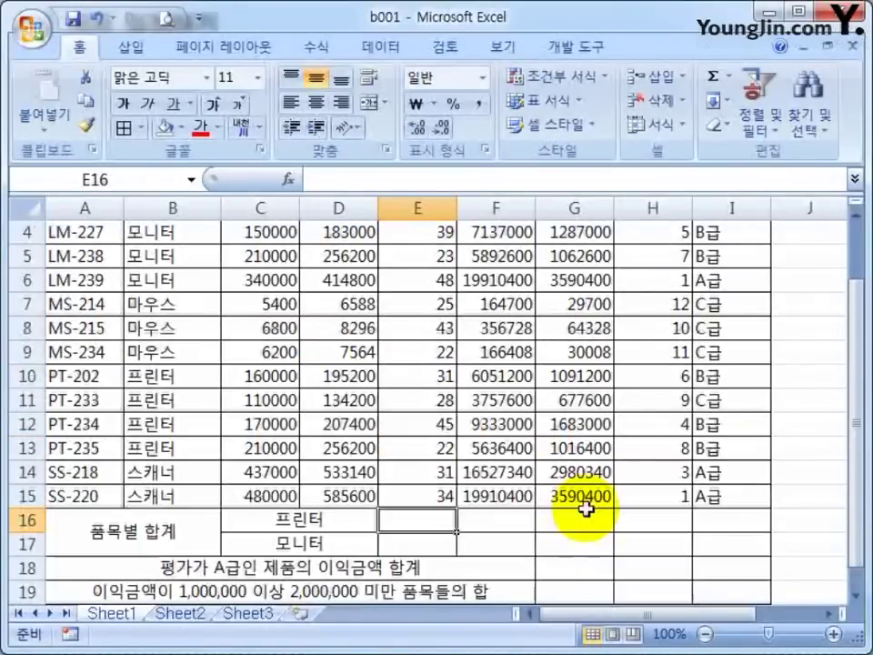
pyautogui.write('=녀')
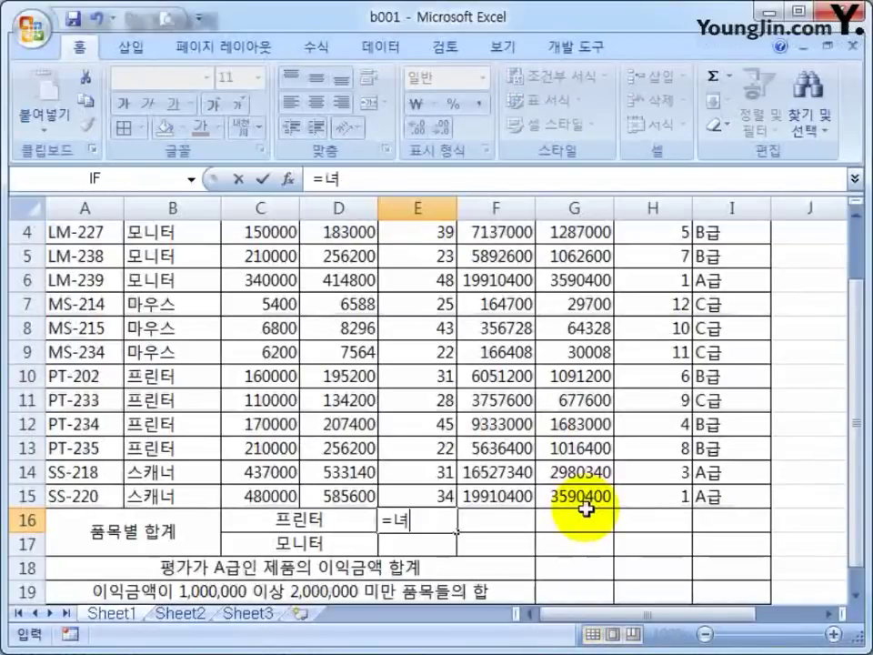
pyautogui.press('BackSpace')
pyautogui.write('SUMIF(')
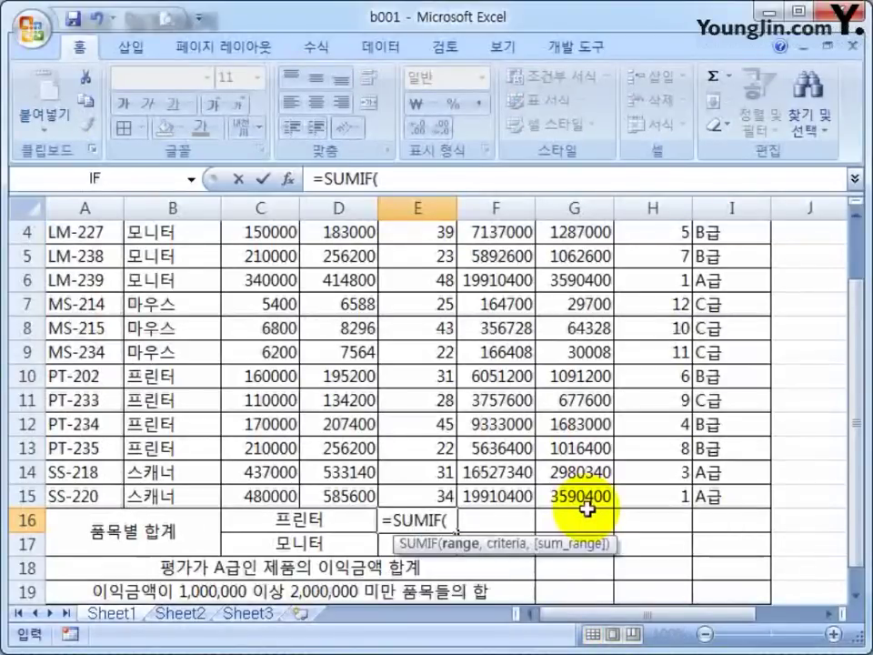
pyautogui.click(288, 179)
pyautogui.moveTo(278, 48); pyautogui.dragTo(767, 359)
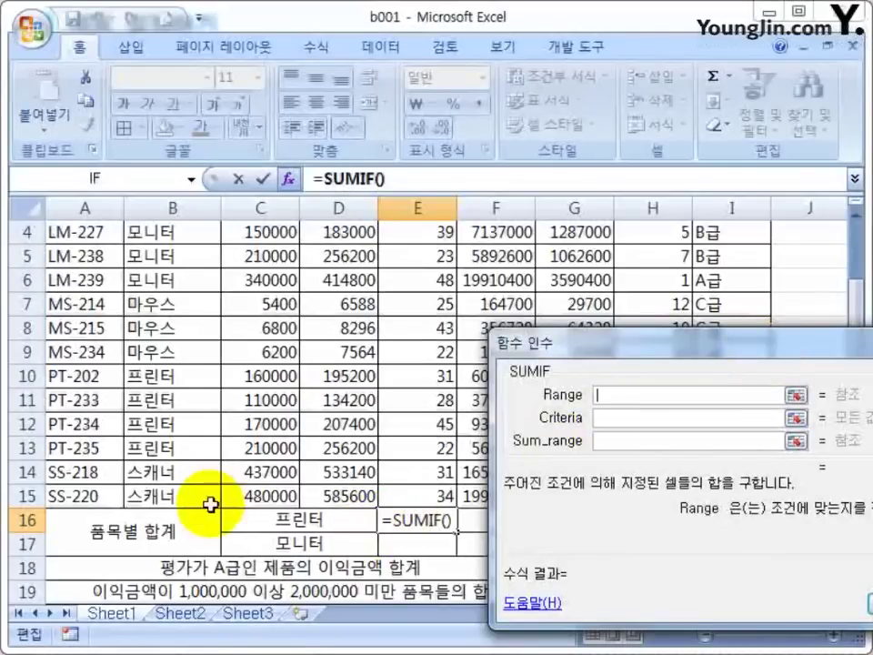
# Step: Set the SUMIF range to $B$4:$B$15 and the criteria to "프린터"
pyautogui.scroll(1, 182, 340)
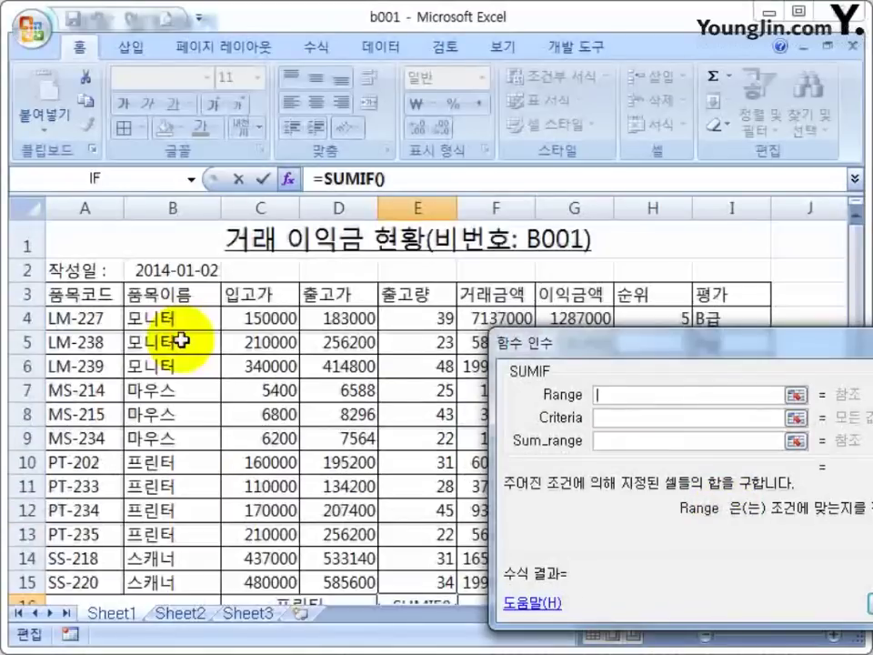
pyautogui.moveTo(172, 315); pyautogui.dragTo(195, 503)
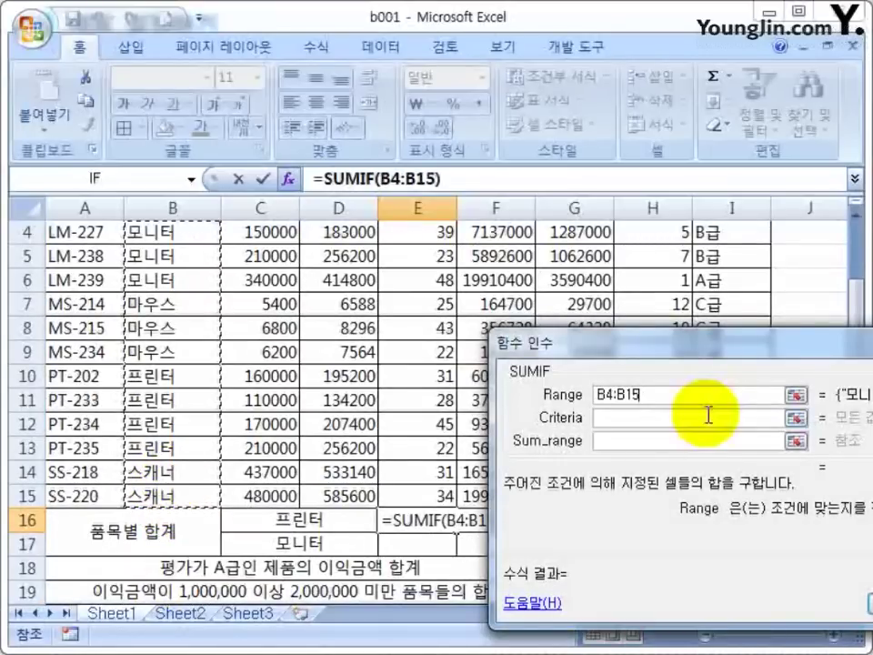
pyautogui.press('F4')
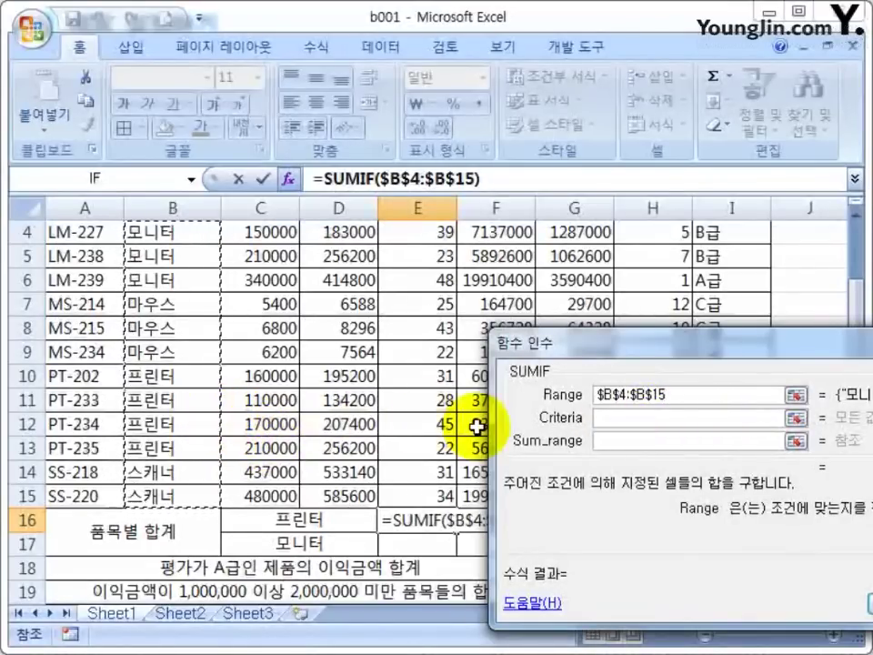
pyautogui.press('Tab')
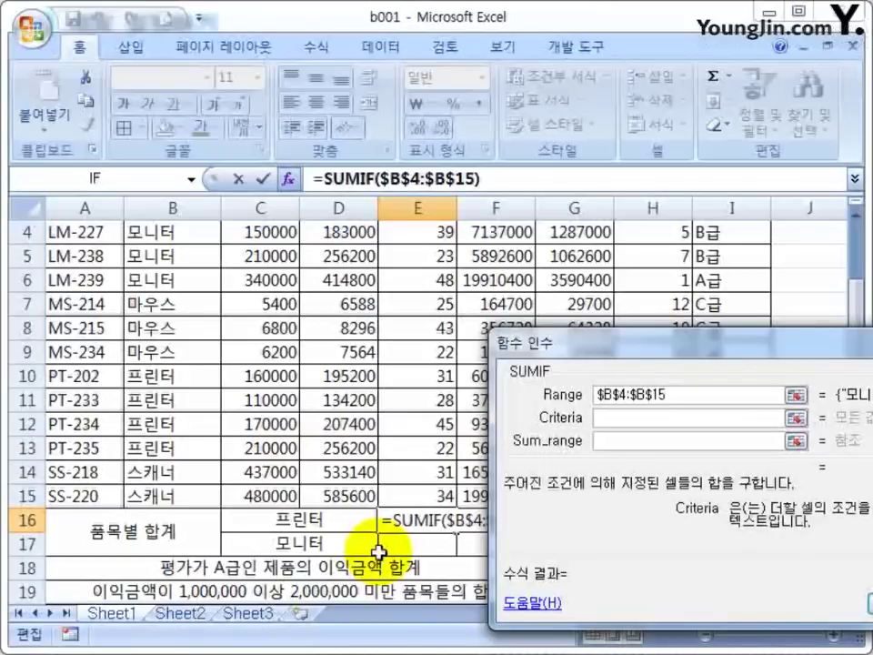
pyautogui.click(311, 521)
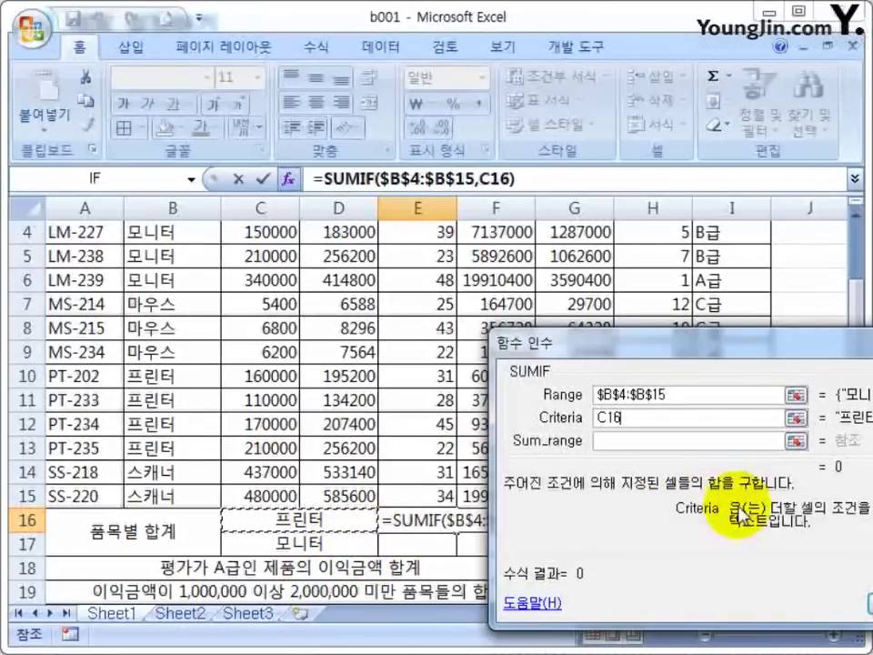
pyautogui.press('F4')
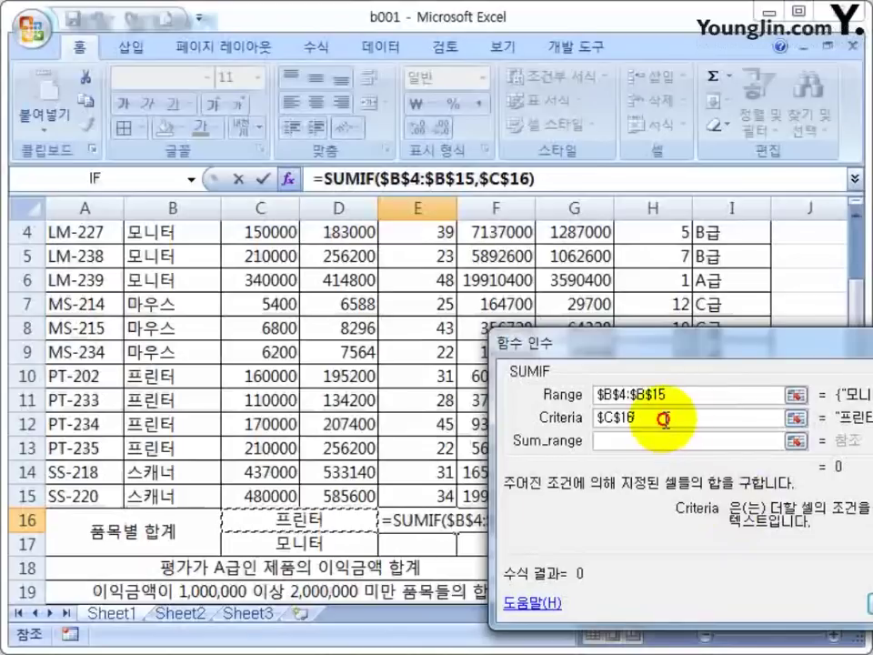
pyautogui.press('BackSpace')
pyautogui.press('BackSpace')
pyautogui.press('BackSpace')
pyautogui.press('BackSpace')
pyautogui.press('BackSpace')
pyautogui.write('프린')
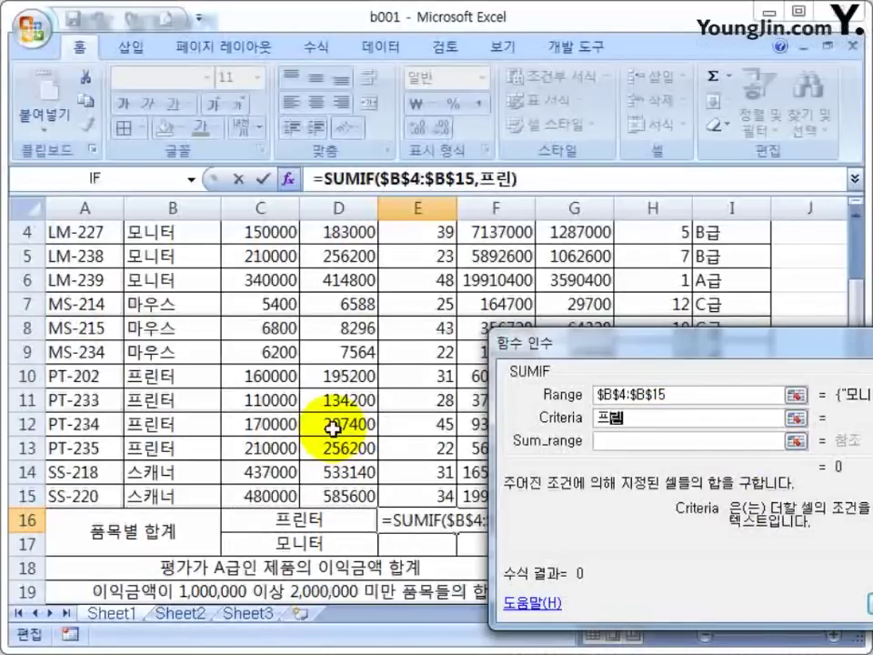
pyautogui.write('터')
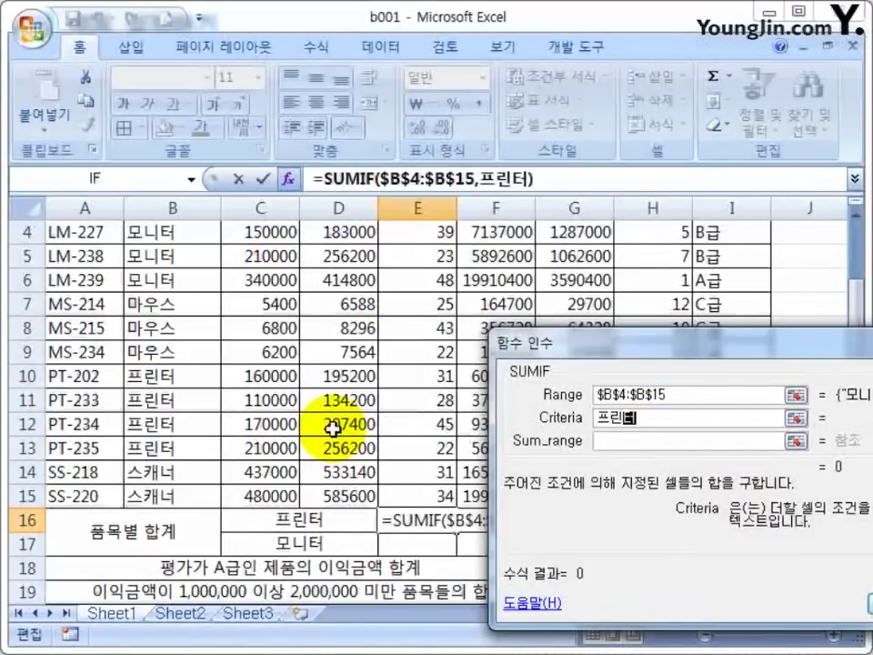
pyautogui.press('Tab')
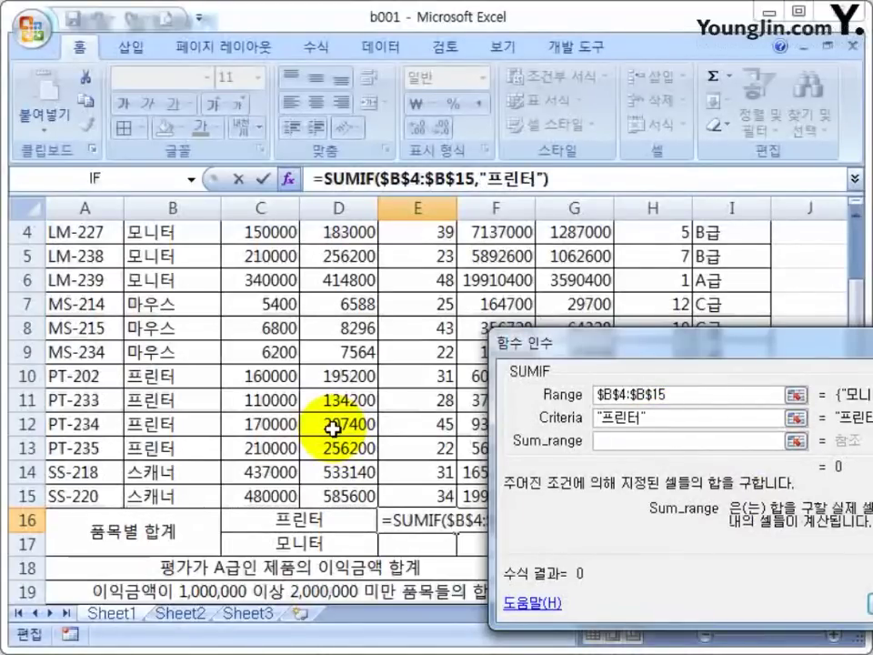
# Step: Sum E4:E15 and fill across to G16, giving printer totals 126, 24778200 and 4468200
pyautogui.scroll(1, 439, 459)
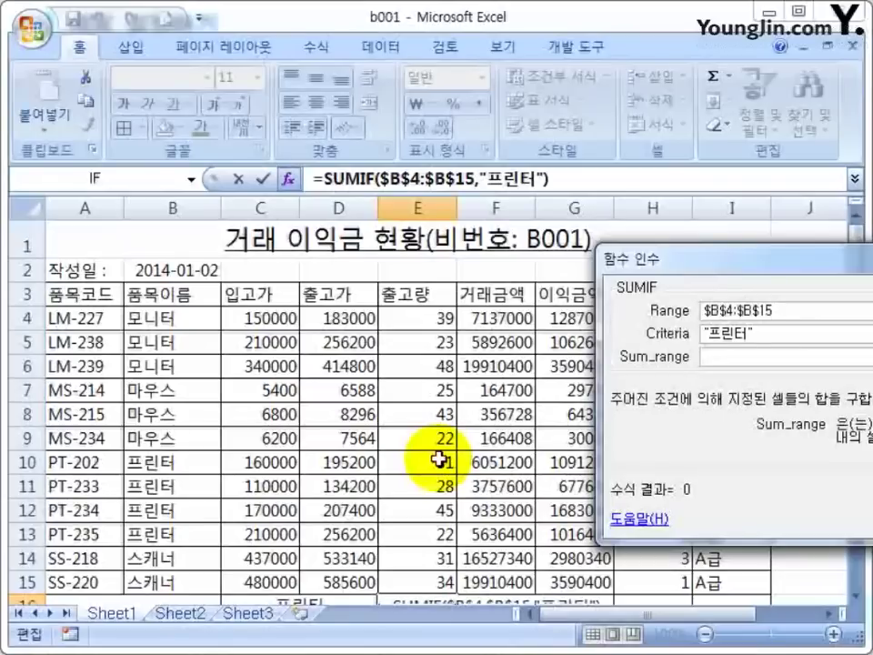
pyautogui.moveTo(436, 321); pyautogui.dragTo(404, 497)
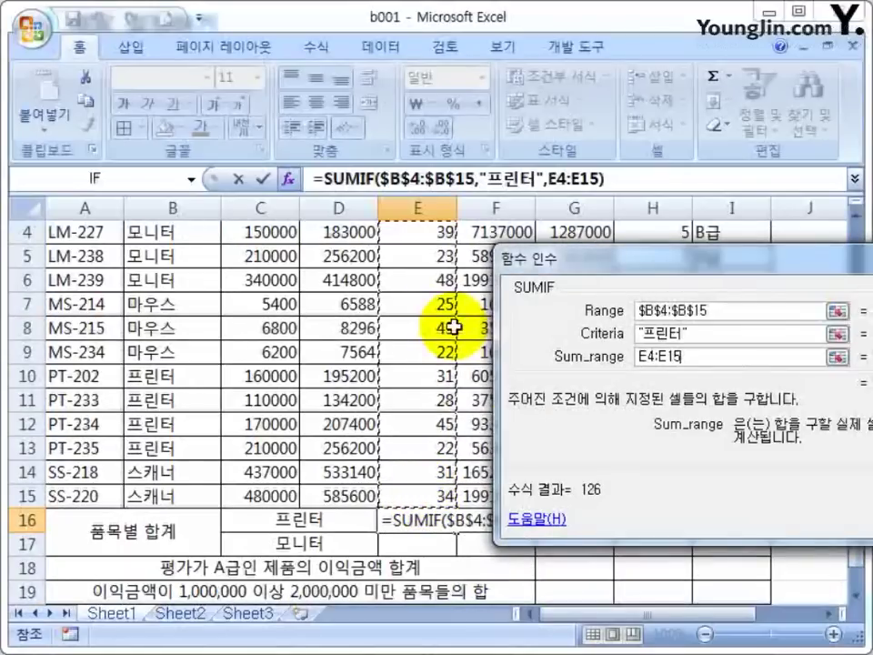
pyautogui.moveTo(580, 268); pyautogui.dragTo(707, 266)
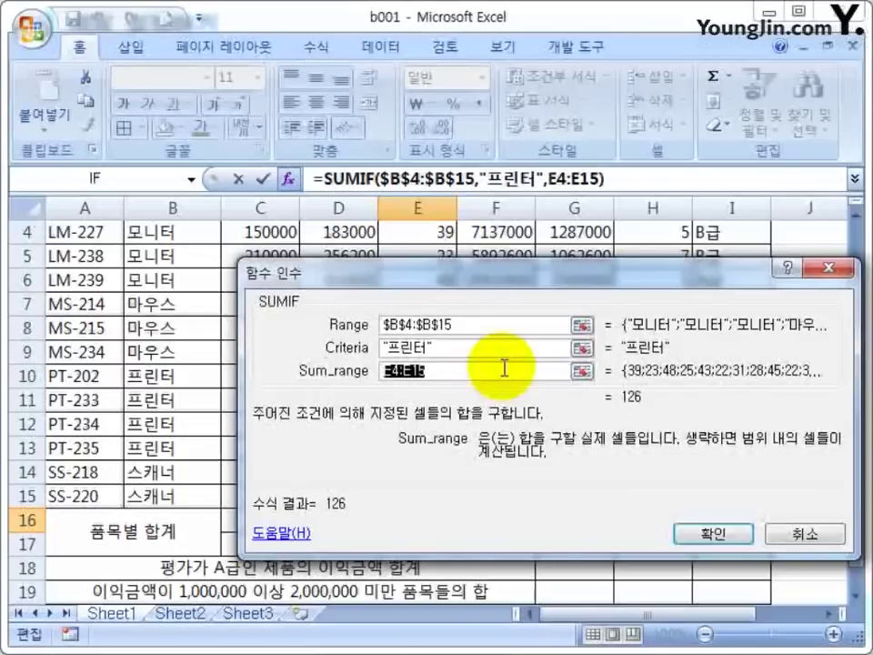
pyautogui.click(450, 368)
pyautogui.click(713, 531)
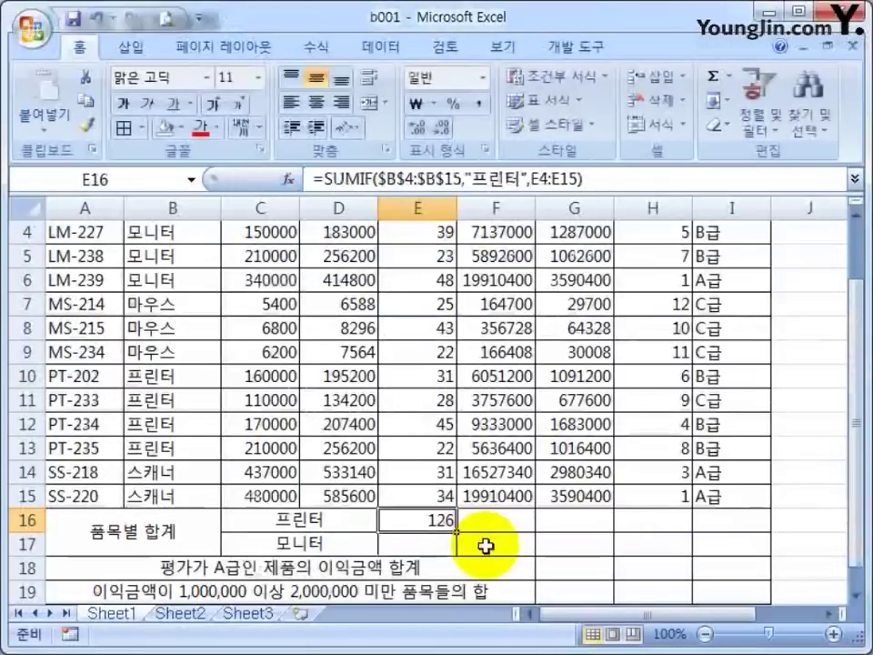
pyautogui.moveTo(454, 532); pyautogui.dragTo(605, 523)
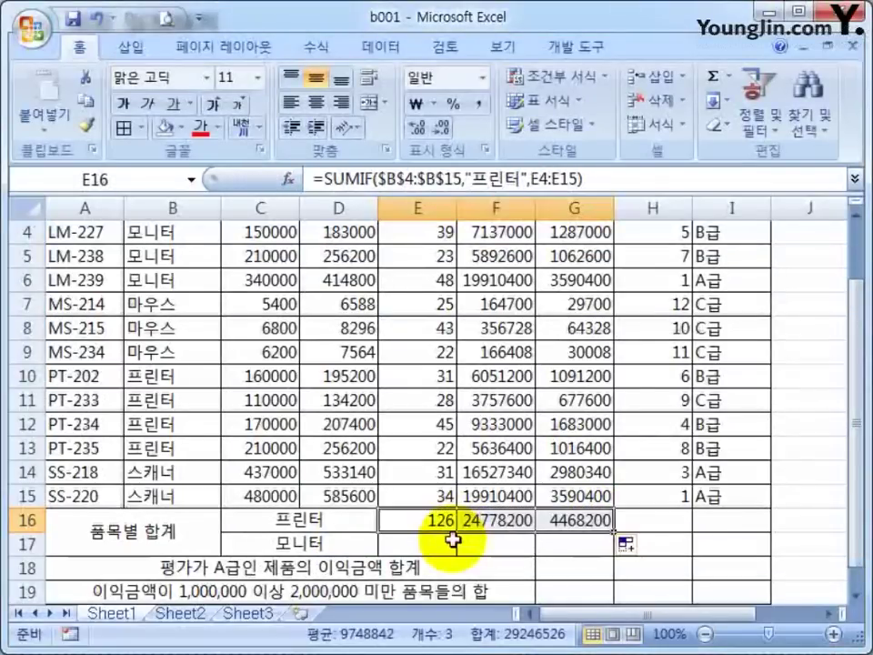
pyautogui.click(452, 541)
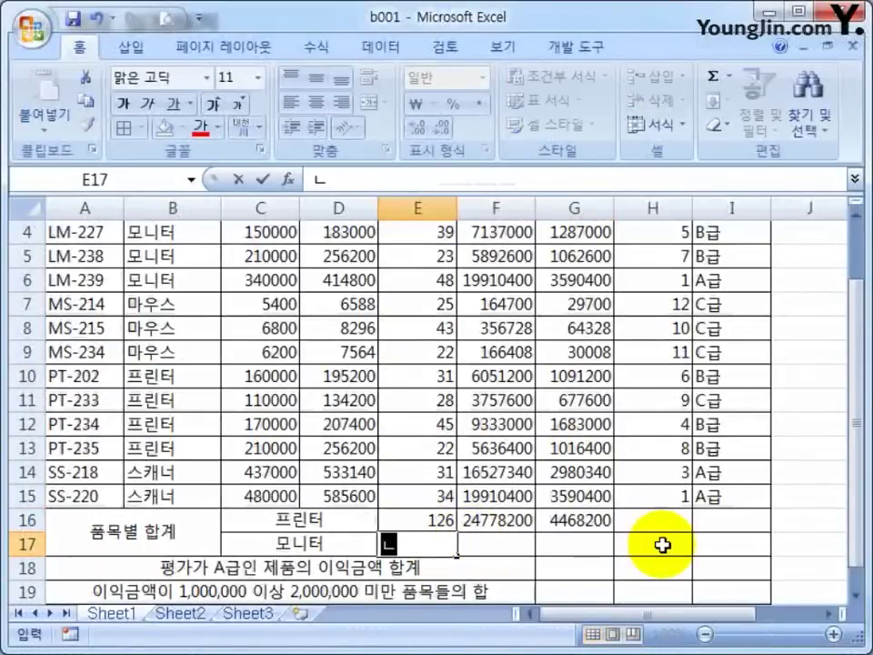
# Step: Start a SUMIF in E17 with range $B$4:$B$15 and criteria $C$17 (모니터)
pyautogui.write('=')
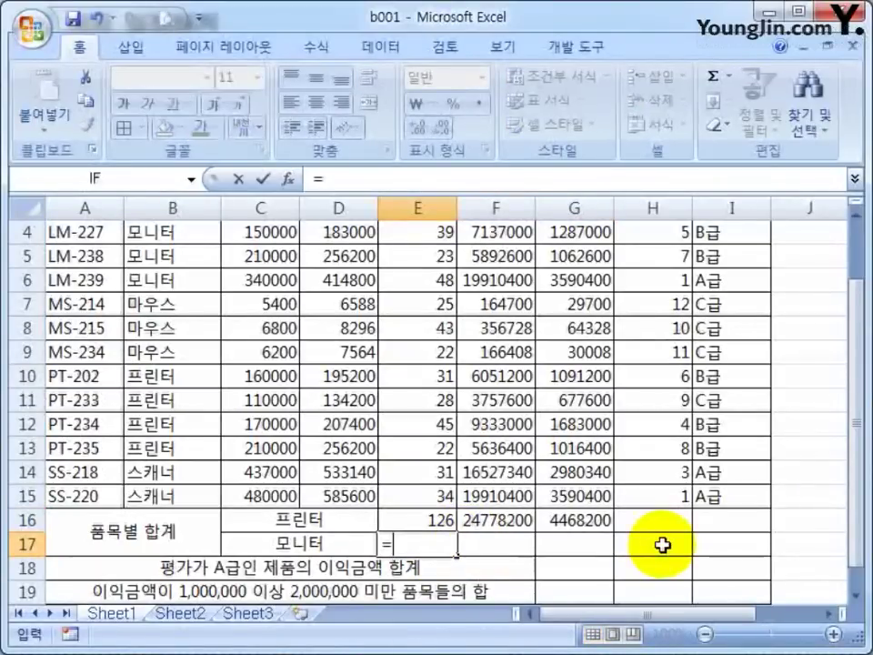
pyautogui.write('SU')
pyautogui.press('Tab')
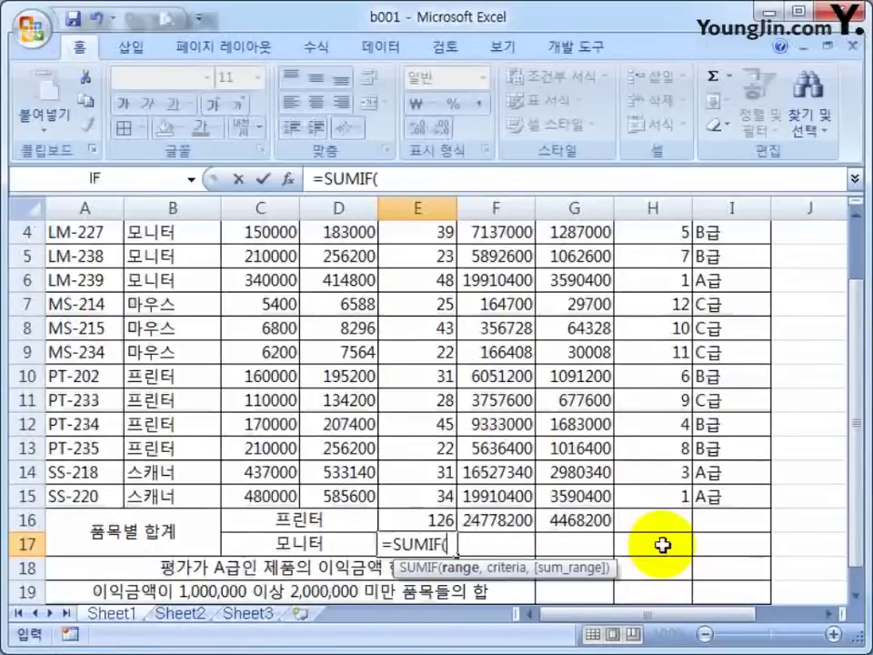
pyautogui.click(288, 178)
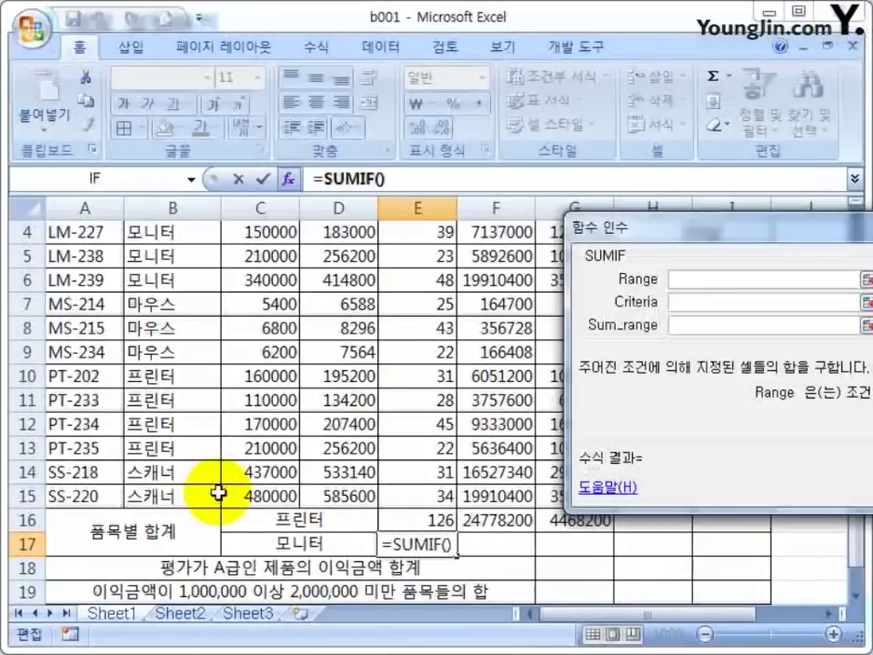
pyautogui.moveTo(183, 493); pyautogui.dragTo(166, 308)
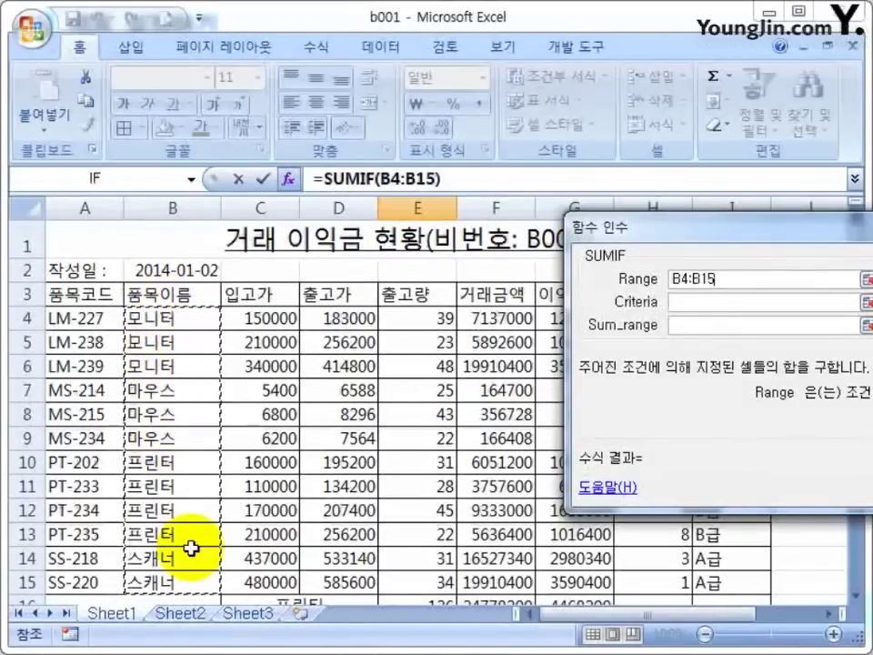
pyautogui.press('F4')
pyautogui.press('Tab')
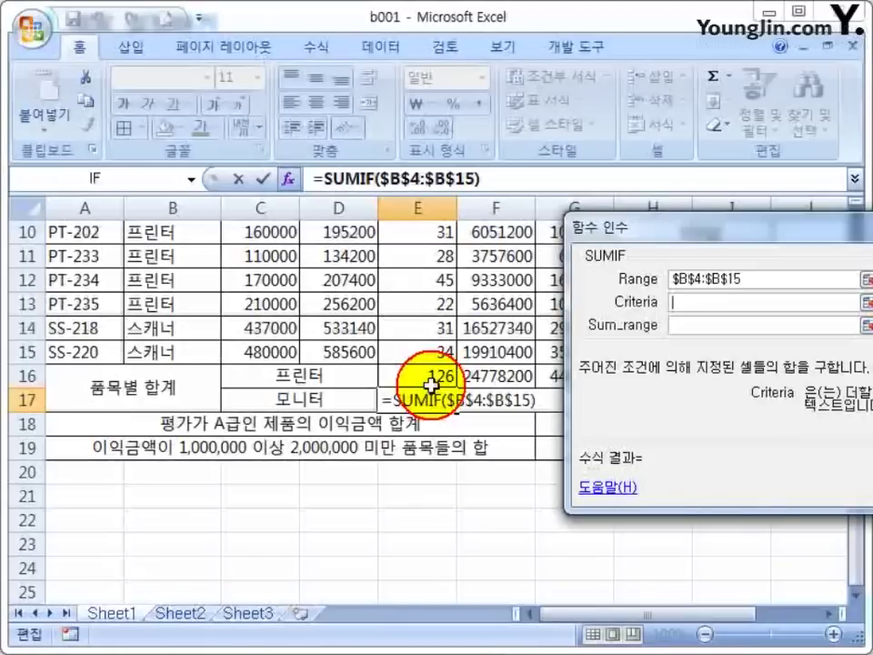
pyautogui.click(287, 400)
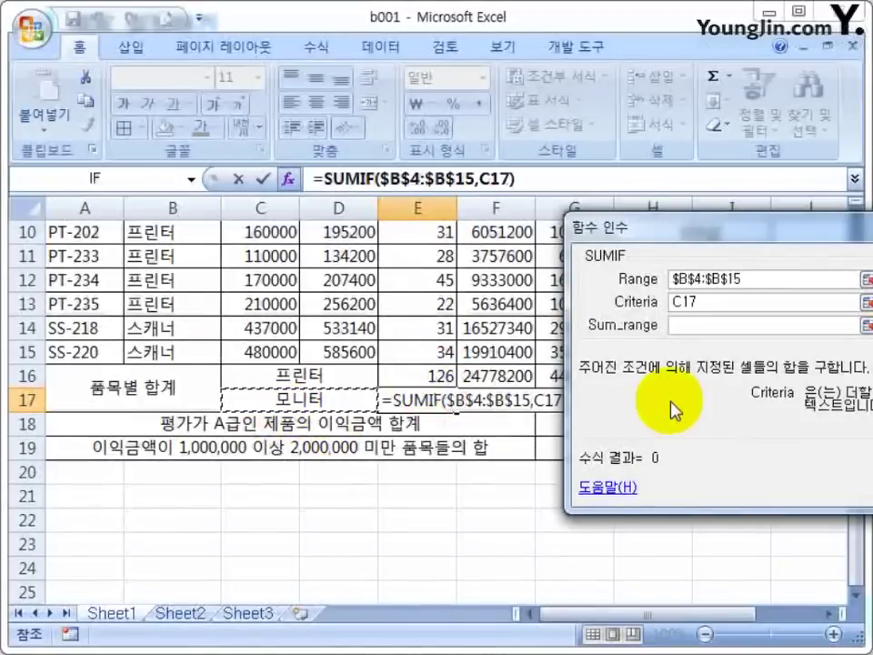
pyautogui.press('F4')
pyautogui.press('Tab')
# Step: Sum E4:E15 and fill across to G17, giving monitor totals 110, 32940000 and 5940000
pyautogui.scroll(3, 426, 317)
pyautogui.click(425, 317)
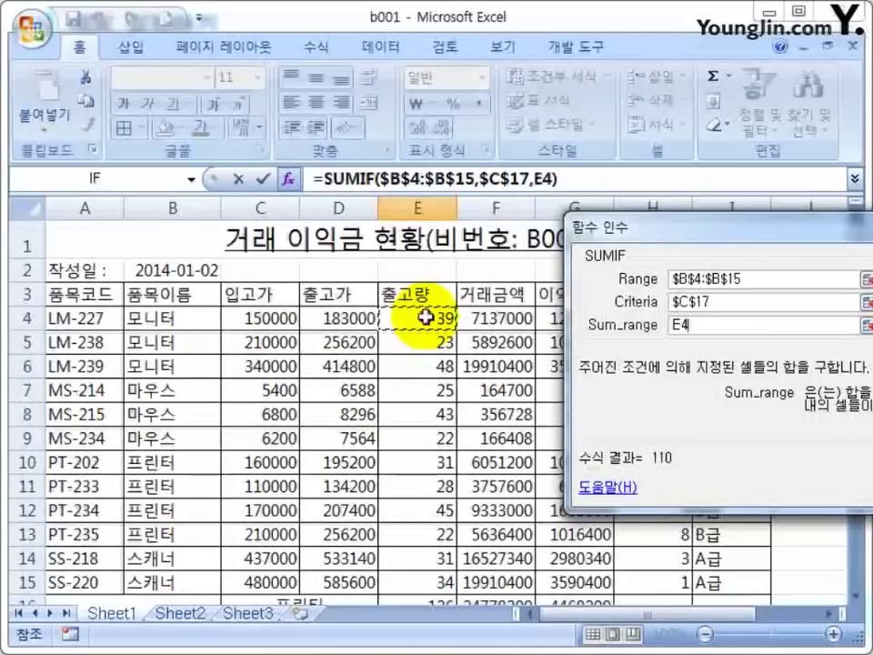
pyautogui.moveTo(426, 317); pyautogui.dragTo(416, 492)
pyautogui.moveTo(416, 492); pyautogui.dragTo(416, 492)
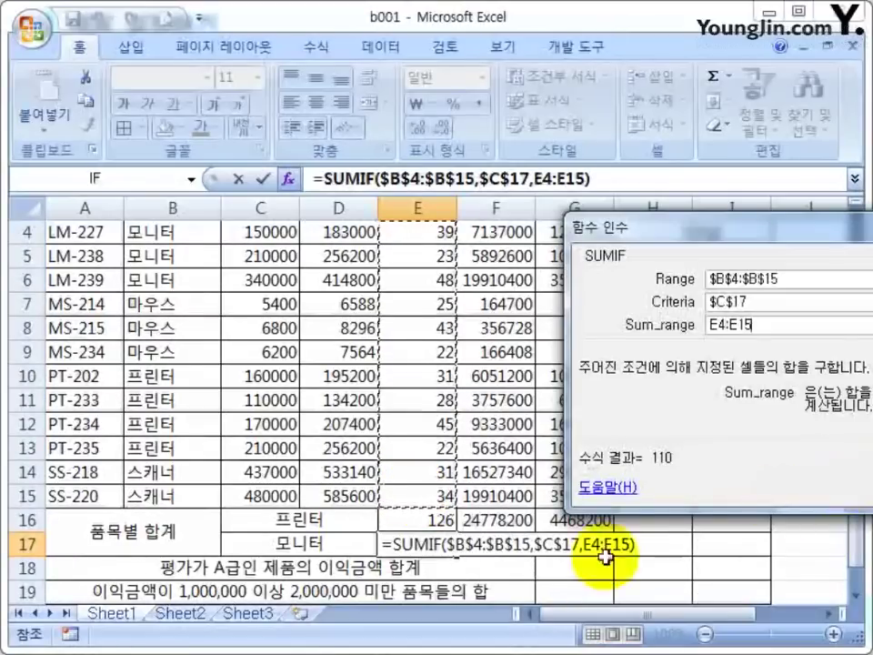
pyautogui.press('Return')
pyautogui.moveTo(457, 551); pyautogui.dragTo(590, 549)
pyautogui.click(575, 568)
pyautogui.scroll(-1, 335, 491)
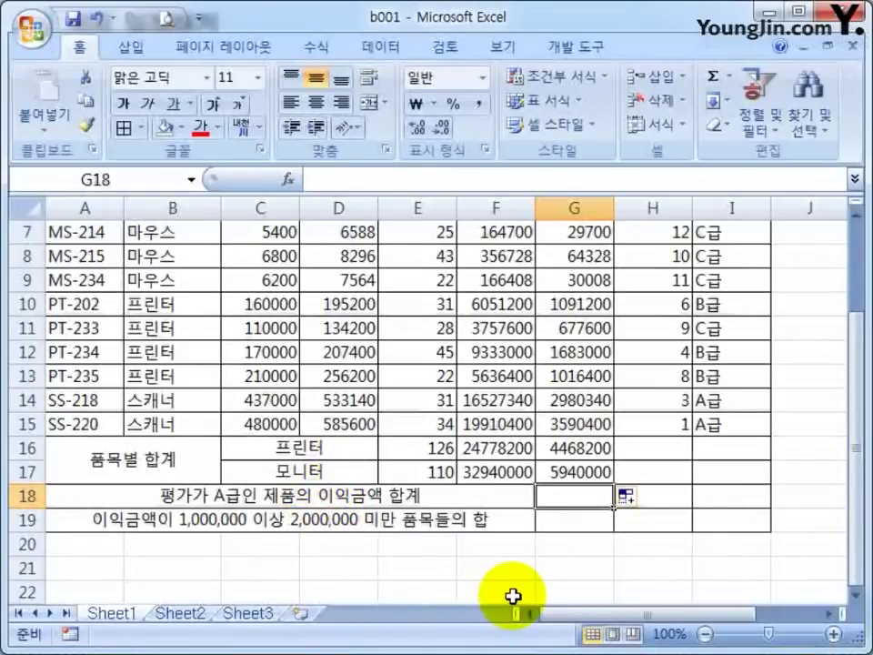
# Step: Start a SUMIF in G18 with the grade range $I$4:$I$15 and criteria "A급"
pyautogui.write('=SUM')
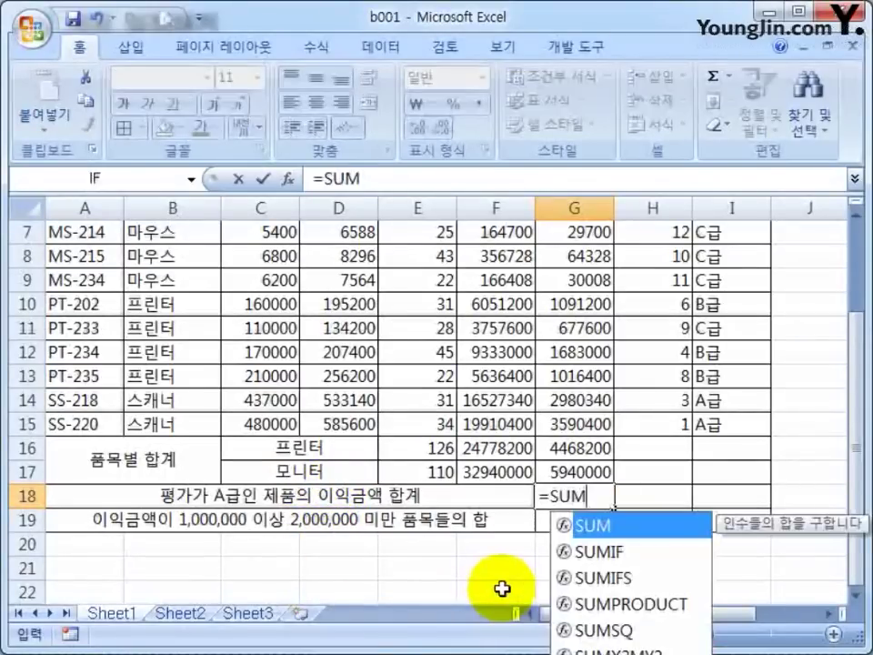
pyautogui.press('Down')
pyautogui.press('Down')
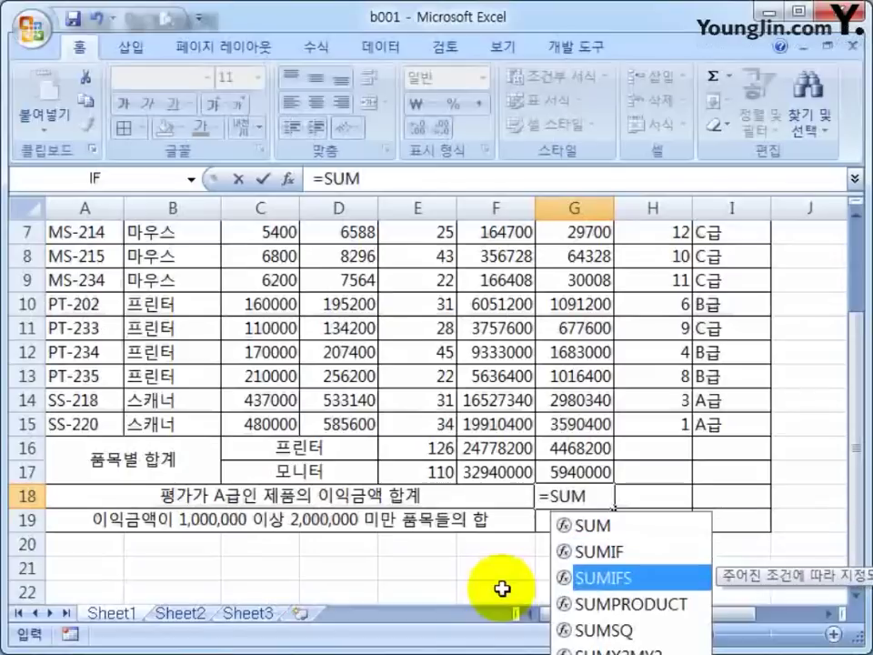
pyautogui.press('Up')
pyautogui.press('Tab')
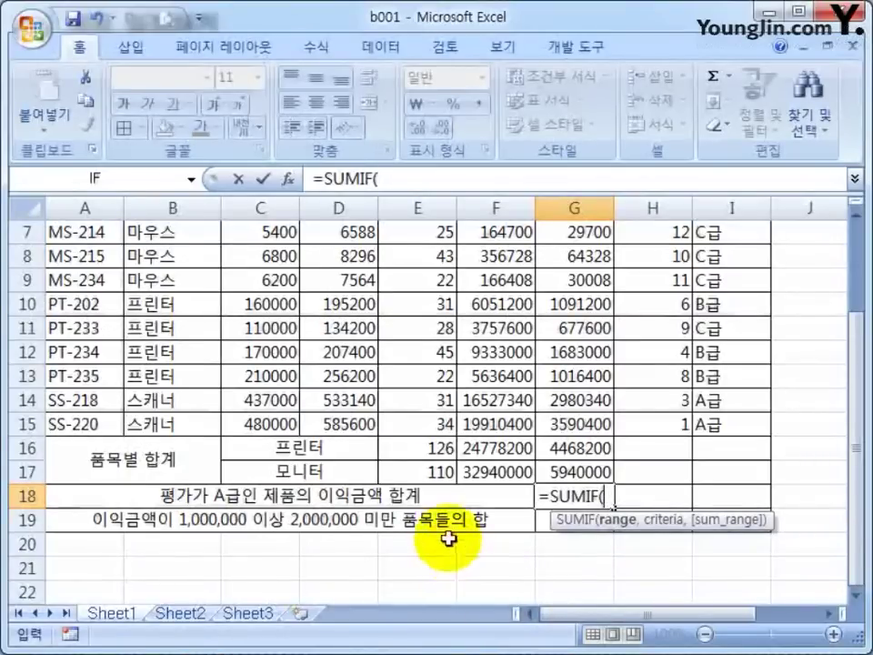
pyautogui.click(288, 178)
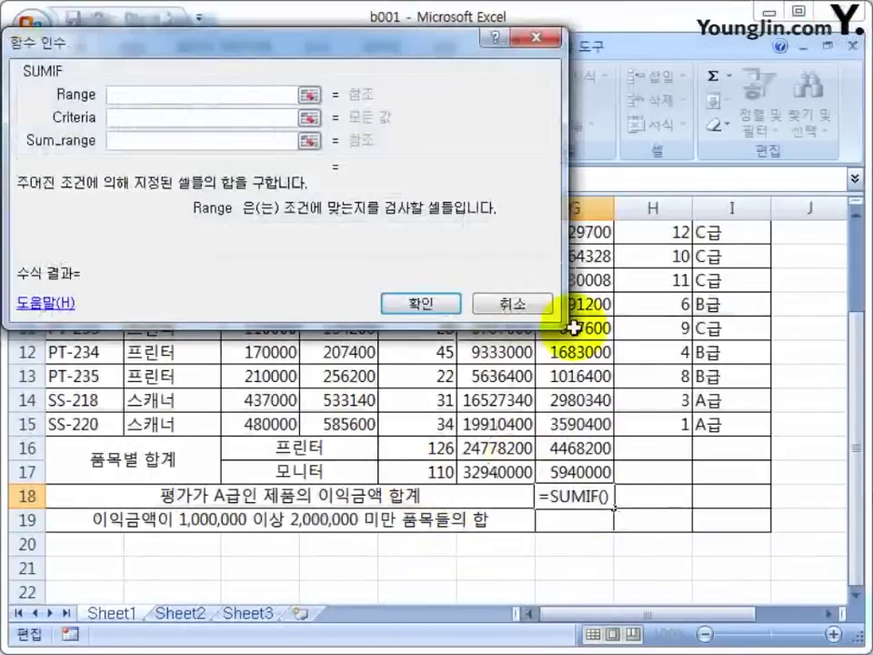
pyautogui.moveTo(758, 440); pyautogui.dragTo(732, 319)
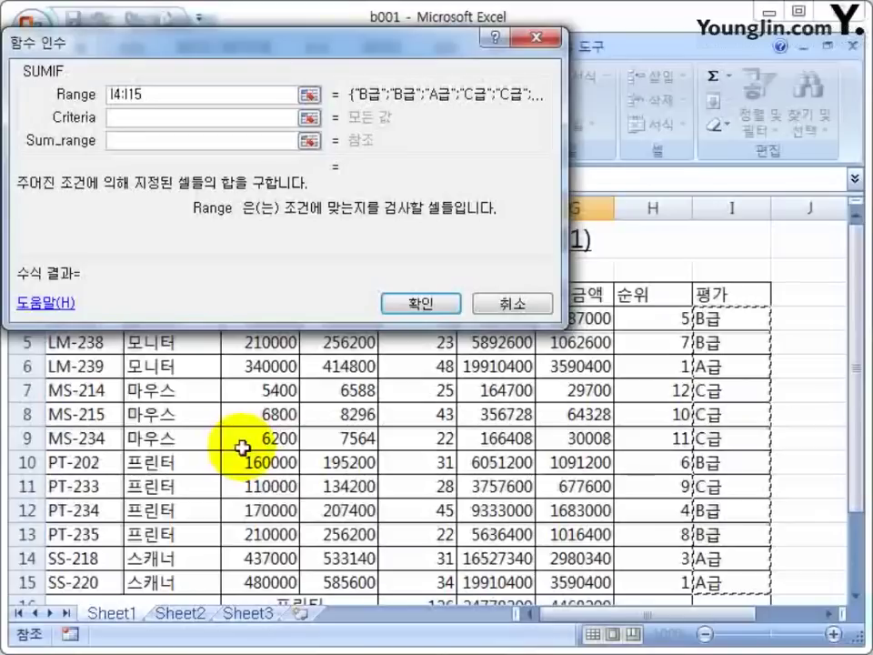
pyautogui.press('F4')
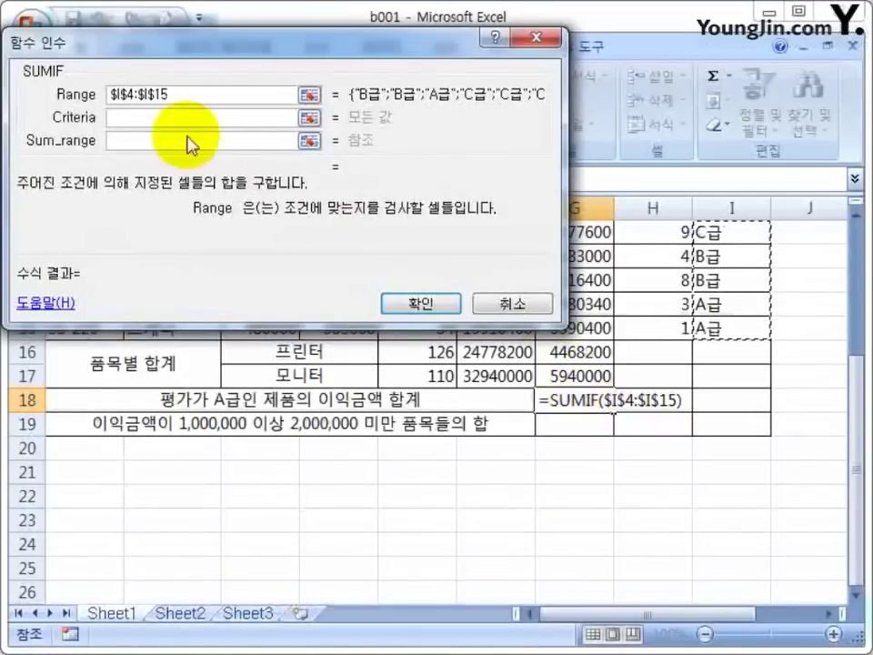
pyautogui.click(162, 118)
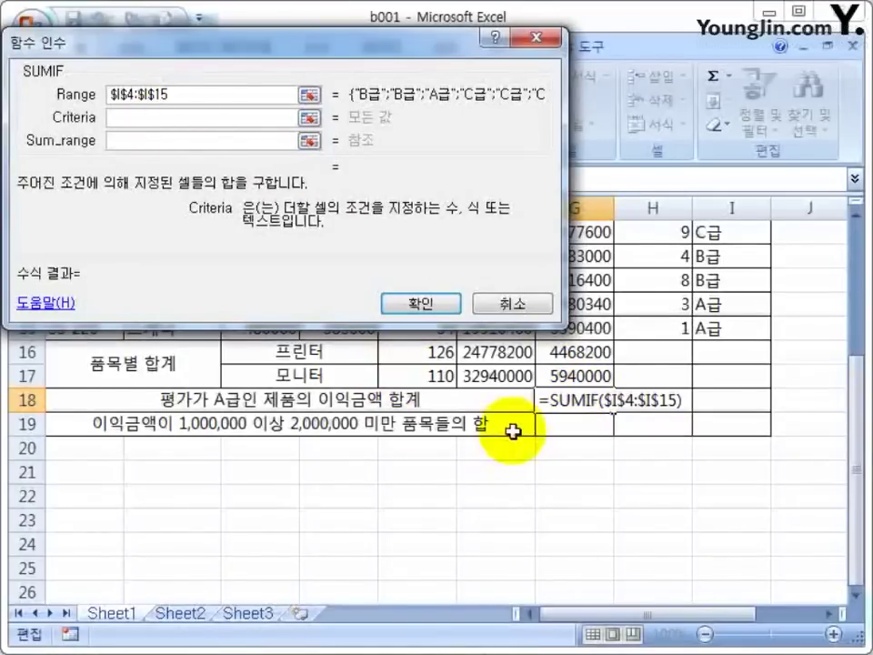
pyautogui.write('A')
pyautogui.press('BackSpace')
pyautogui.write('A급')
pyautogui.press('Tab')
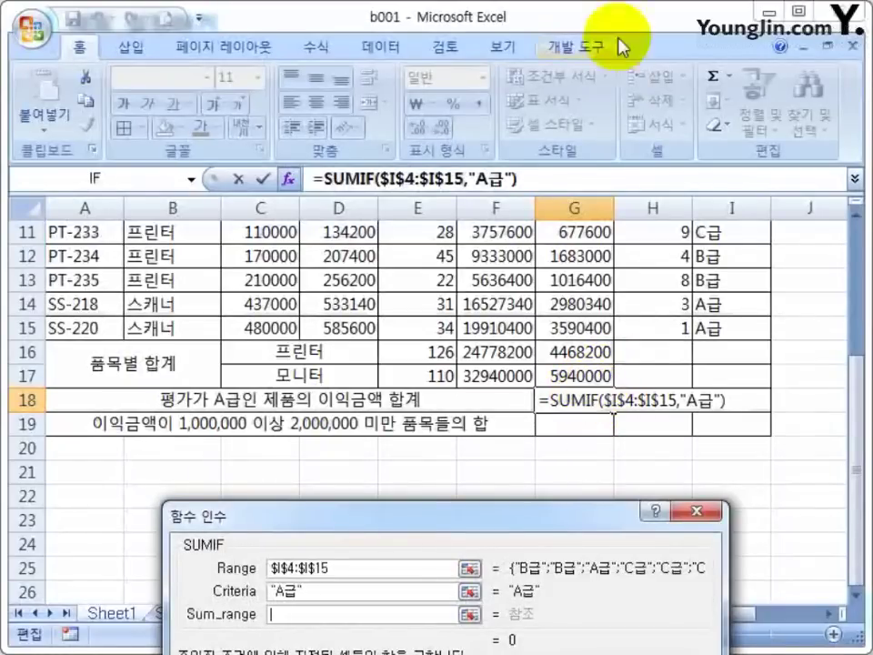
# Step: Sum the profit column G4:G15, giving an A급 profit total of 10161140
pyautogui.scroll(4, 608, 273)
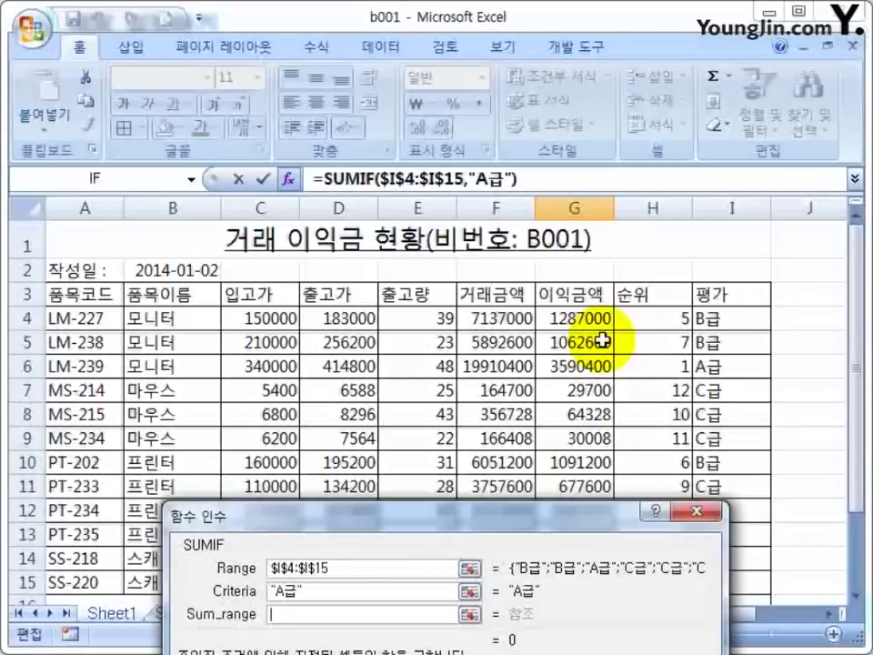
pyautogui.scroll(-3, 509, 428)
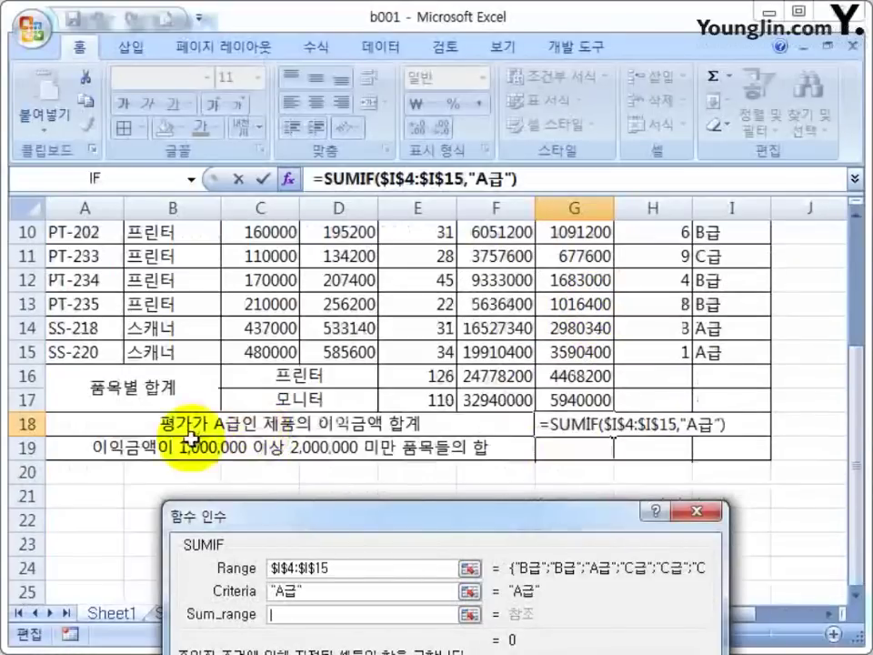
pyautogui.scroll(3, 473, 410)
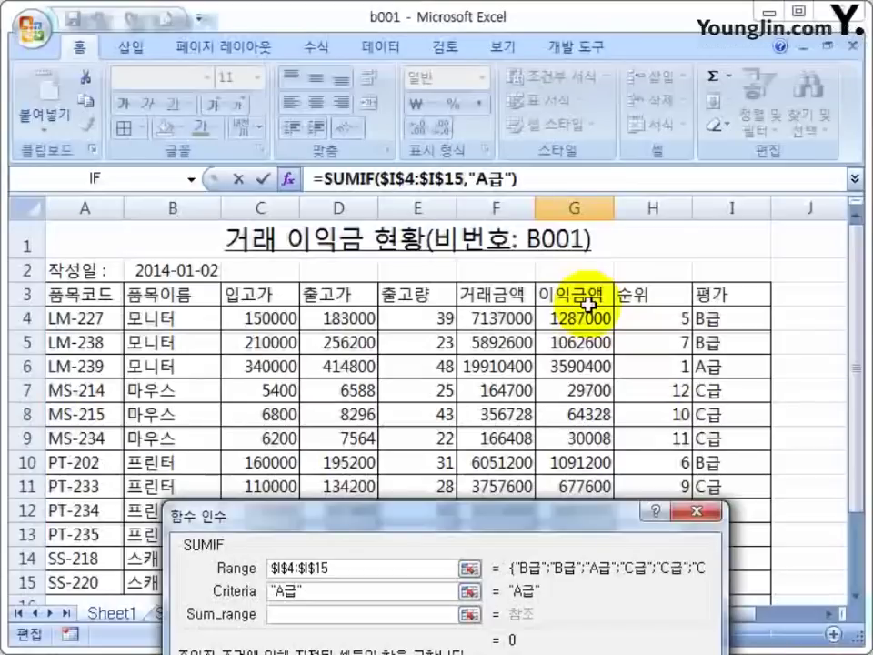
pyautogui.moveTo(568, 301); pyautogui.dragTo(569, 478)
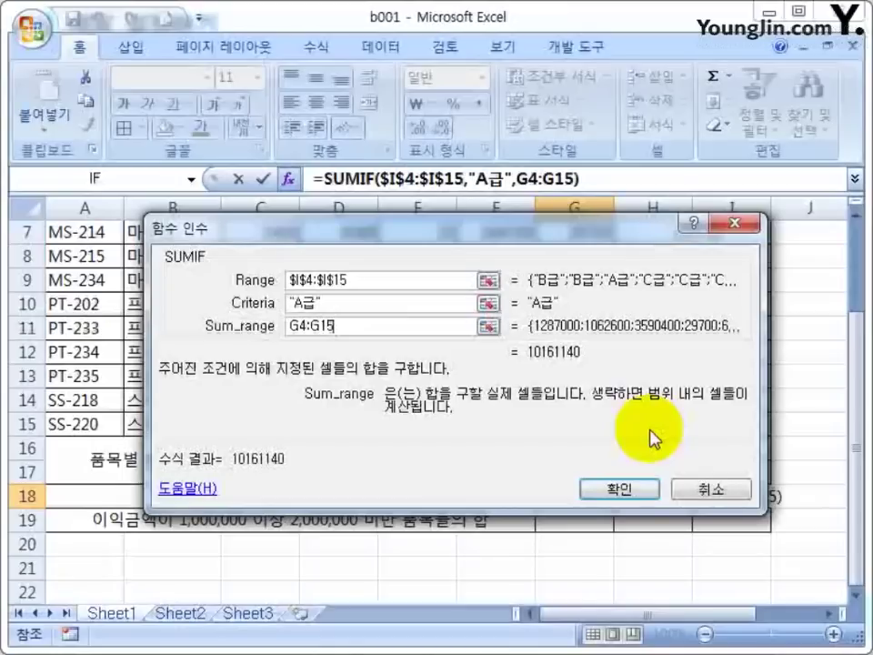
pyautogui.click(618, 488)
pyautogui.click(596, 519)
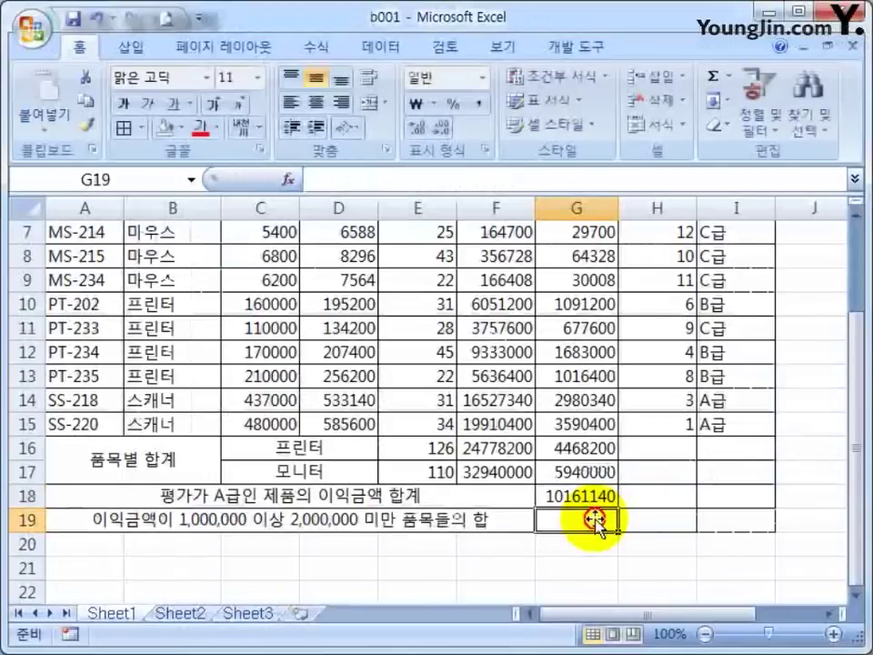
# Step: Enter the heading 이익금액 in both A22 and B22
pyautogui.scroll(-2, 691, 536)
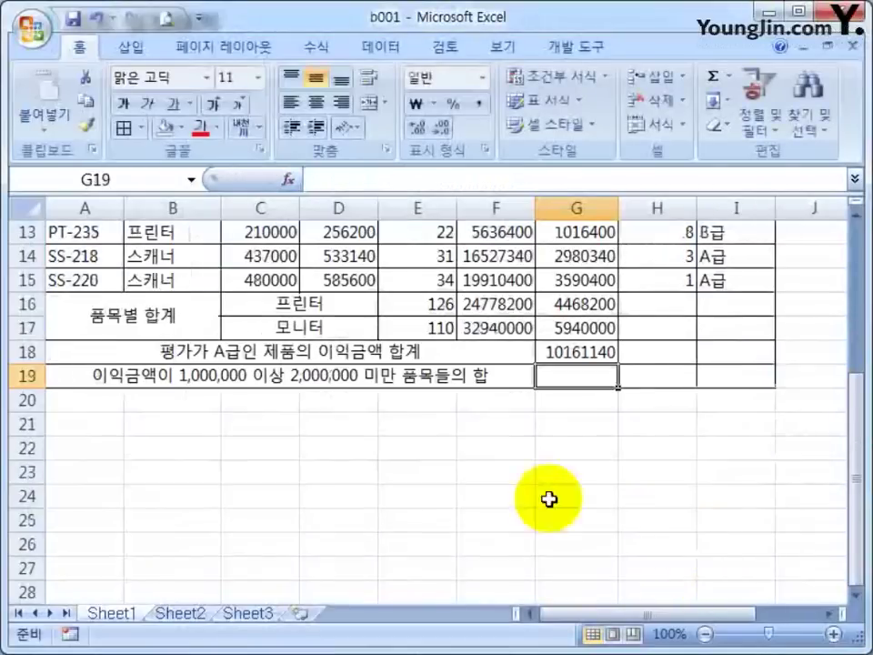
pyautogui.click(287, 455)
pyautogui.click(470, 455)
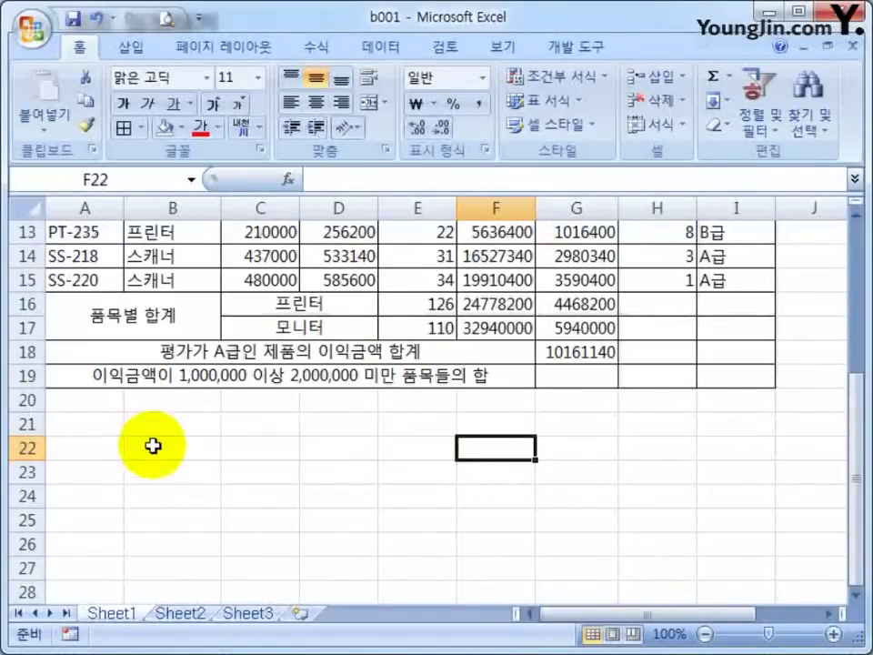
pyautogui.press('Home')
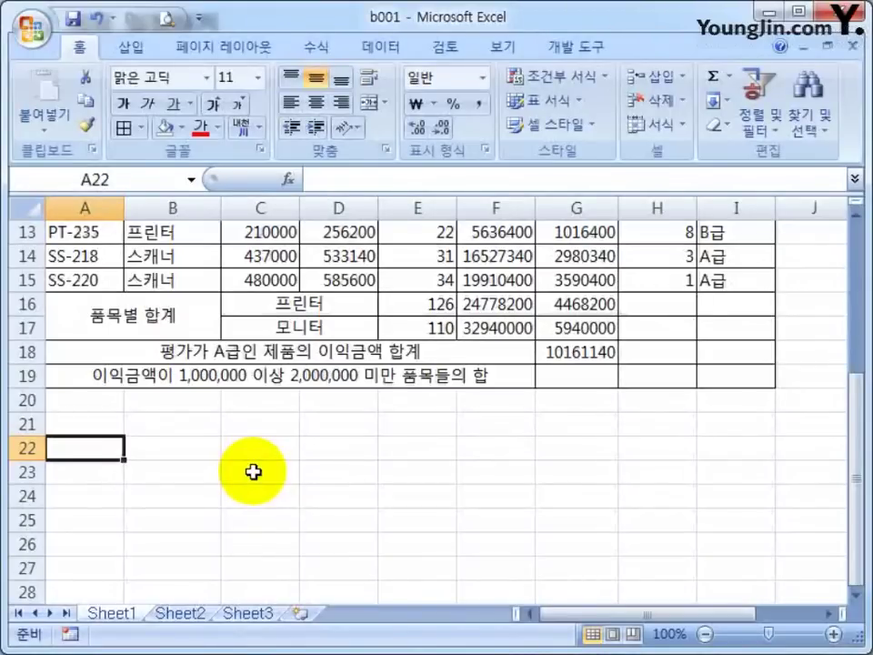
pyautogui.write('이')
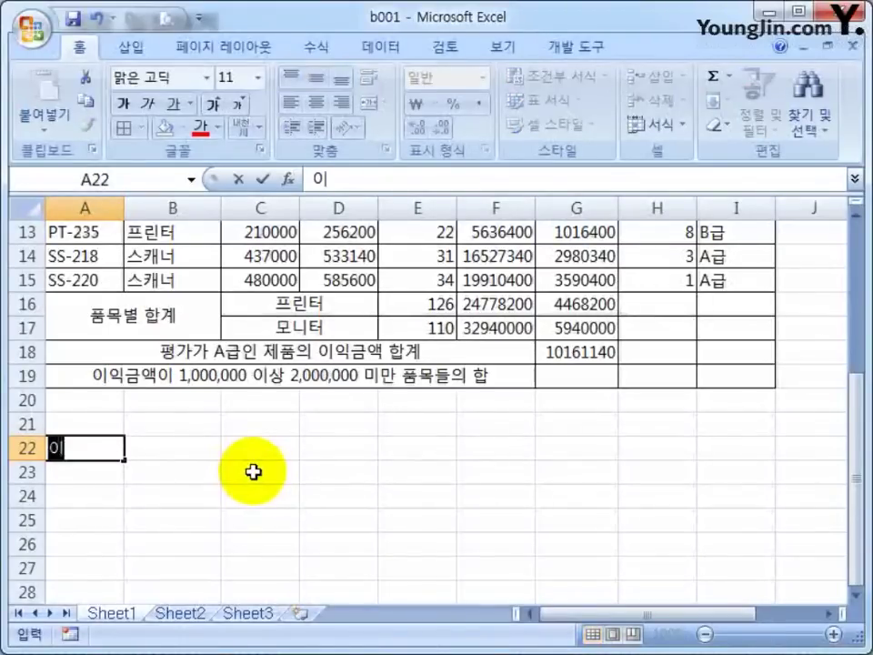
pyautogui.write('익금액')
pyautogui.press('Tab')
pyautogui.write('이익급')
pyautogui.press('BackSpace')
pyautogui.write('금액')
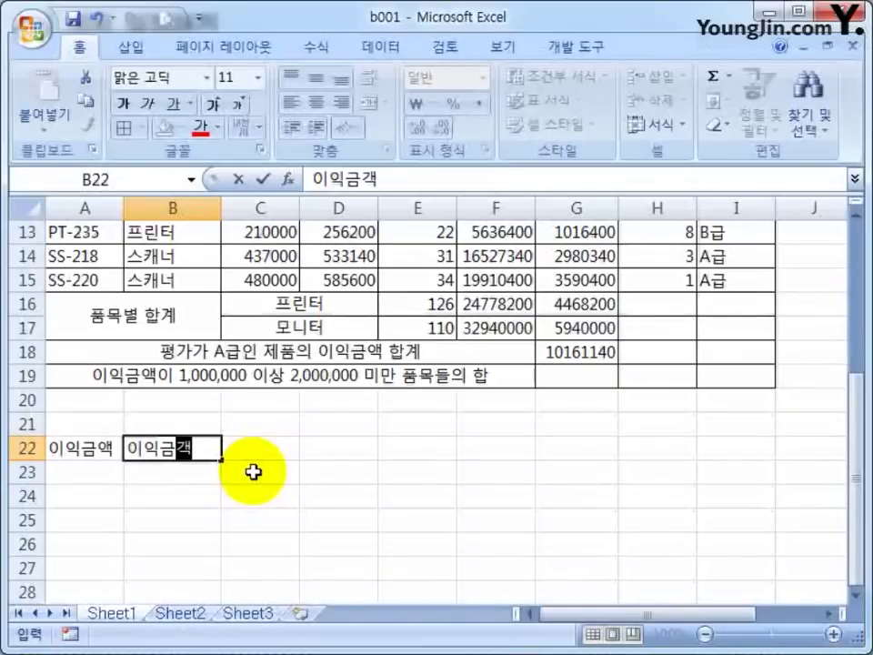
pyautogui.press('Return')
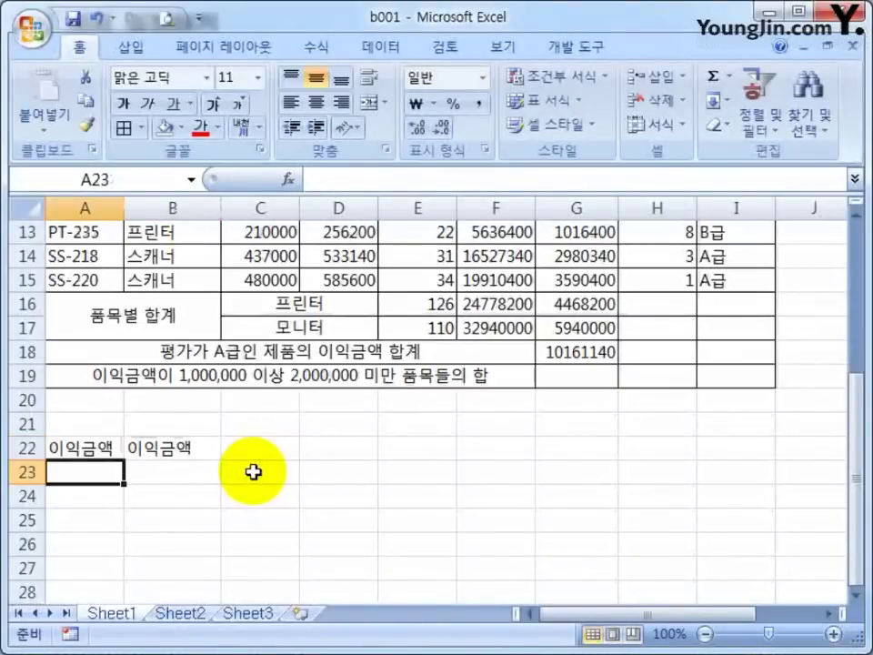
# Step: Enter >=1000000 in A23 and <2000000 in B23, then start a formula in G19
pyautogui.write('>')
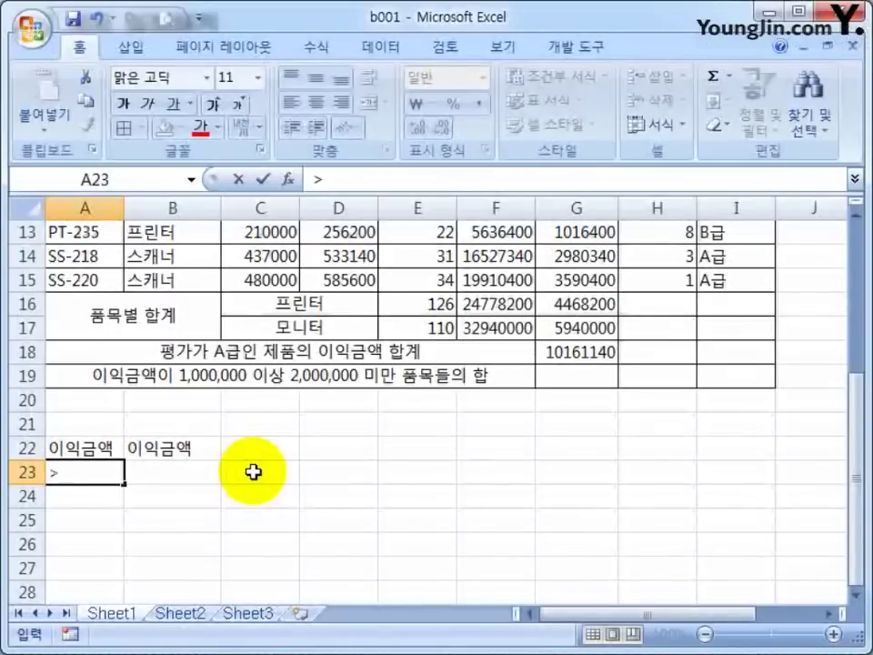
pyautogui.write('=100')
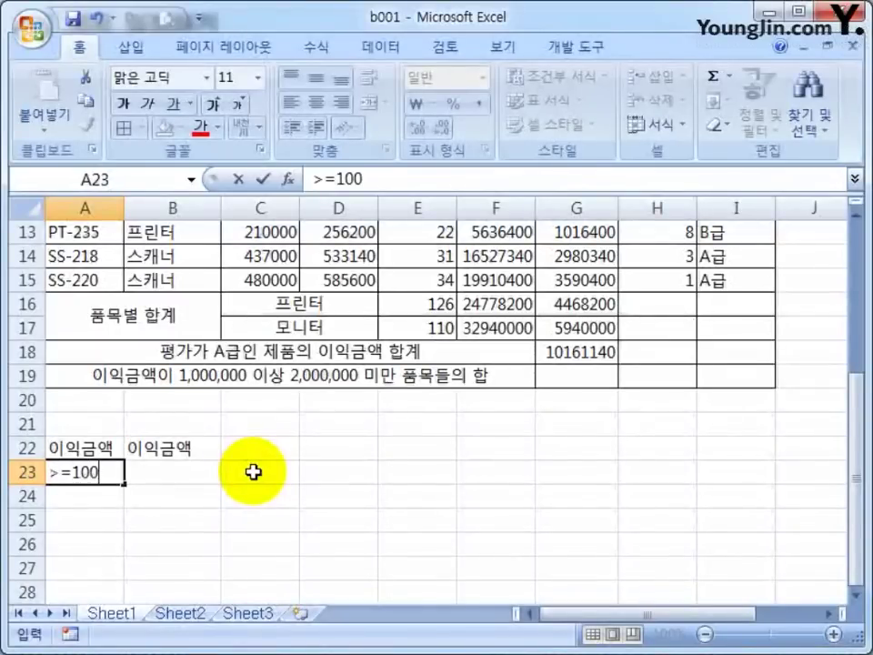
pyautogui.write('0000')
pyautogui.press('Tab')
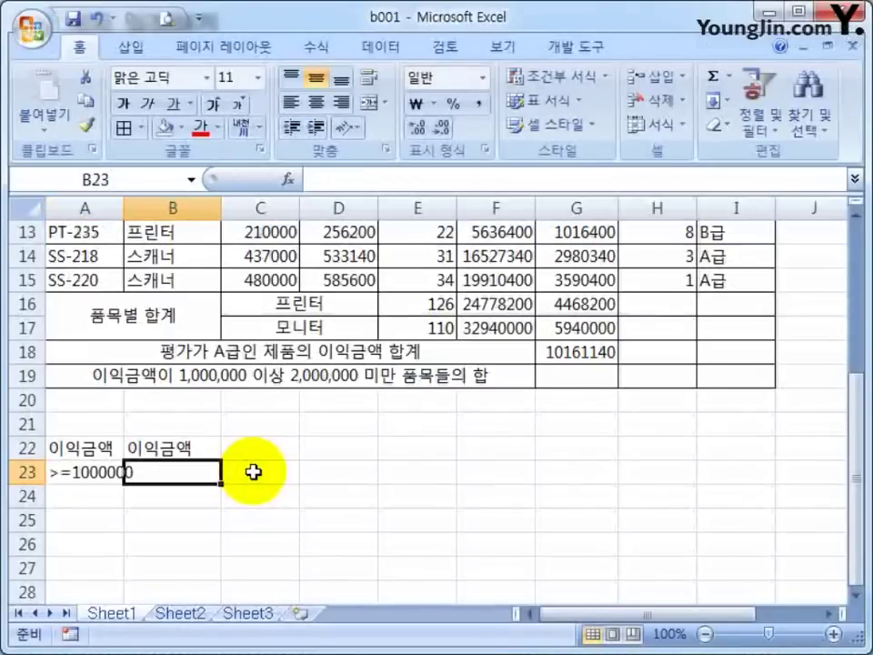
pyautogui.write('<200')
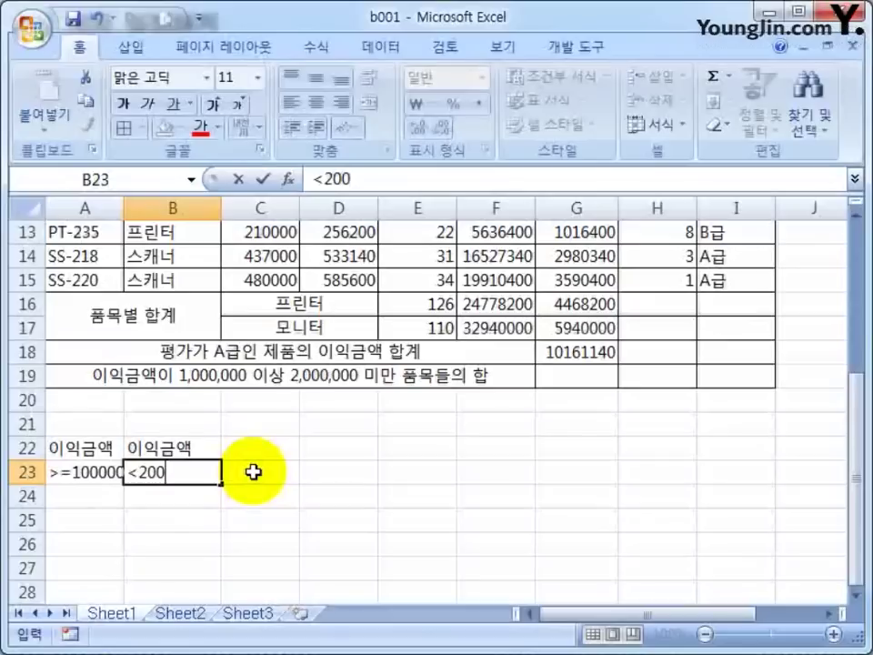
pyautogui.write('0000')
pyautogui.press('Return')
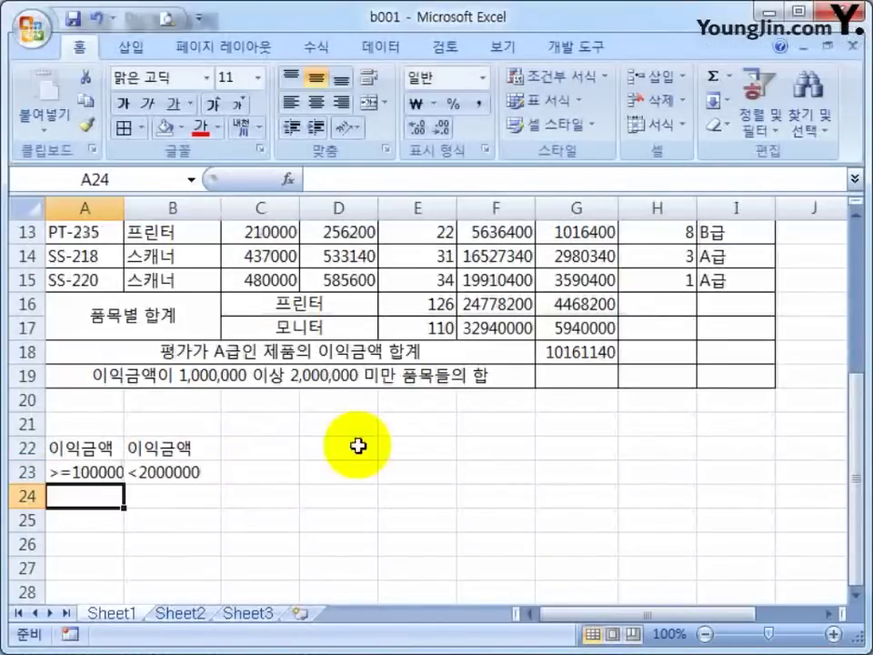
pyautogui.click(577, 376)
pyautogui.write('=ㅇㄴ')
pyautogui.press('BackSpace')
pyautogui.press('BackSpace')
# Step: Start a DSUM in G19 using A3:I15 as the database
pyautogui.write('DSU')
pyautogui.press('Tab')
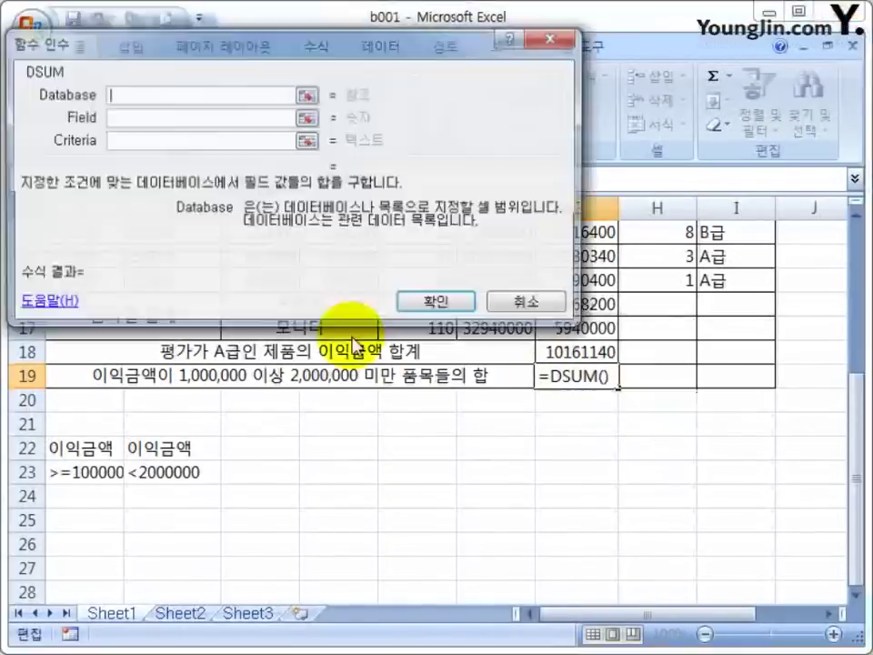
pyautogui.click(289, 178)
pyautogui.moveTo(302, 43); pyautogui.dragTo(611, 439)
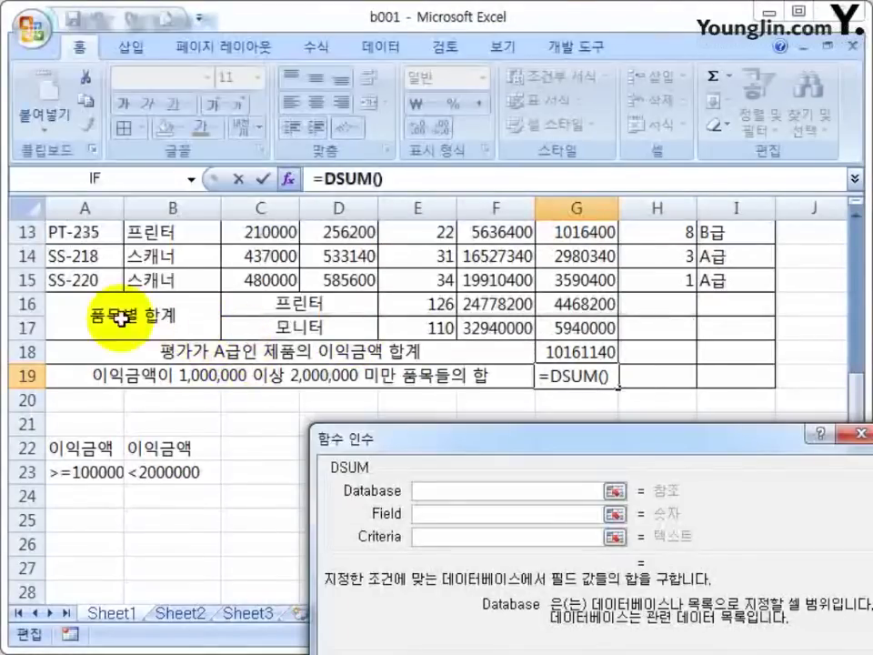
pyautogui.scroll(4, 64, 283)
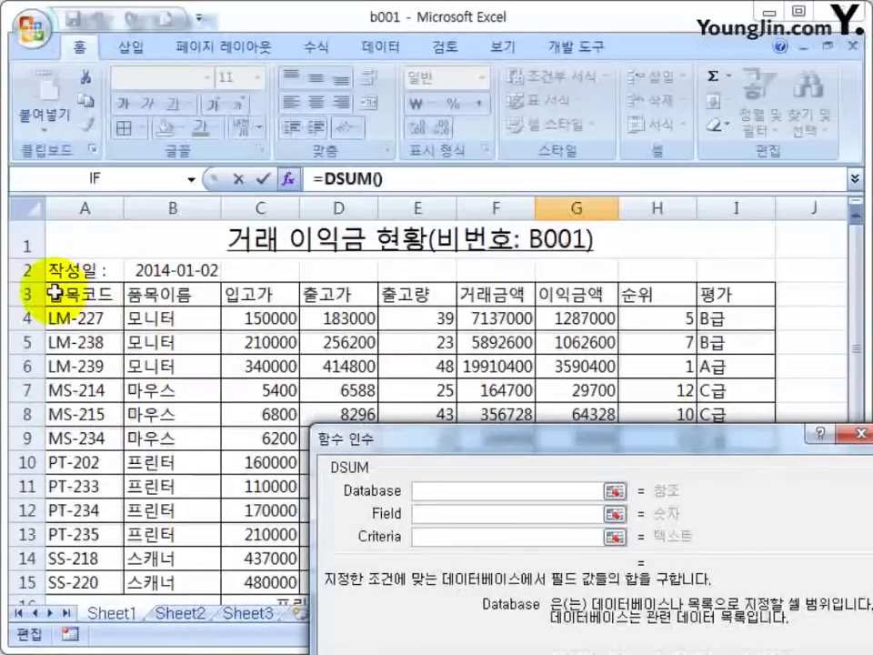
pyautogui.moveTo(54, 293); pyautogui.dragTo(238, 511)
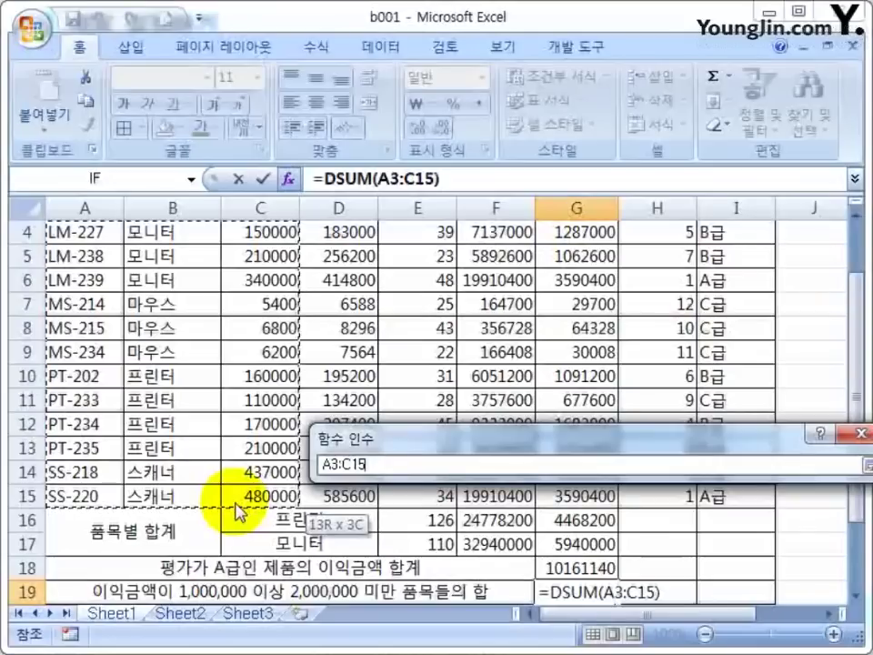
pyautogui.moveTo(239, 512); pyautogui.dragTo(744, 503)
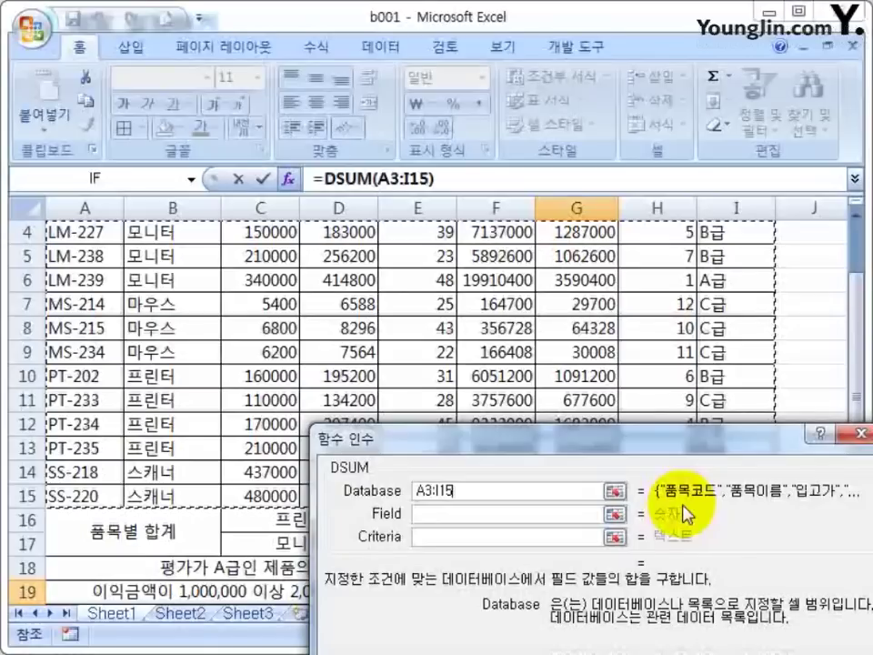
# Step: Set the field to the 이익금액 heading G3 and criteria to $A$22:$B$23, giving 6140200
pyautogui.moveTo(565, 440); pyautogui.dragTo(499, 234)
pyautogui.click(473, 300)
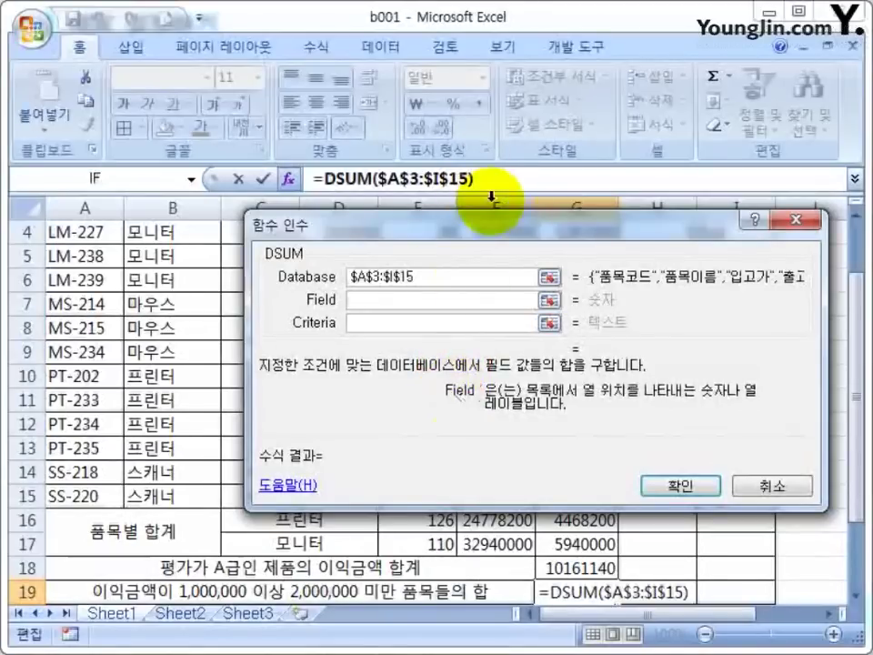
pyautogui.moveTo(530, 227); pyautogui.dragTo(164, 240)
pyautogui.scroll(1, 609, 340)
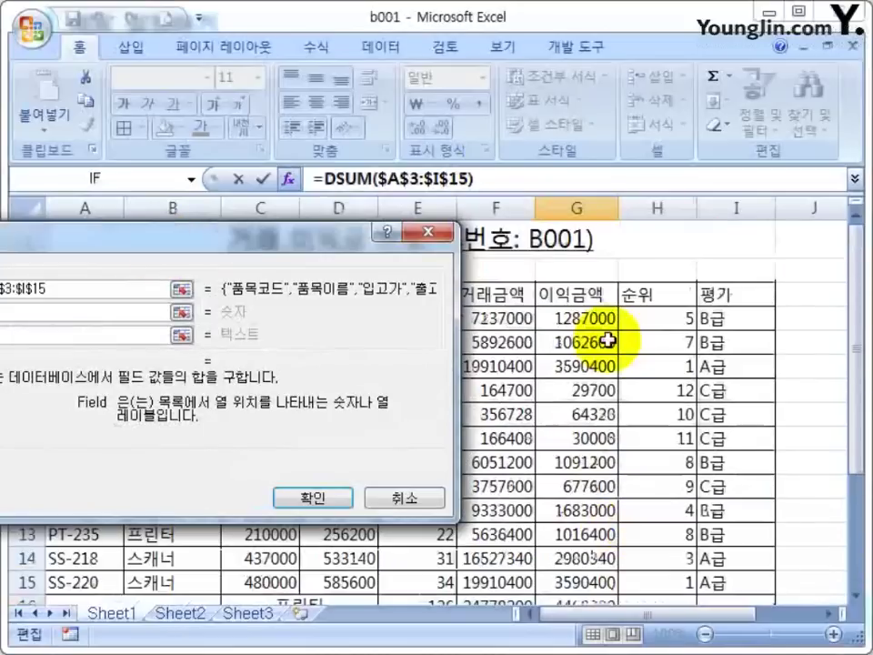
pyautogui.click(576, 295)
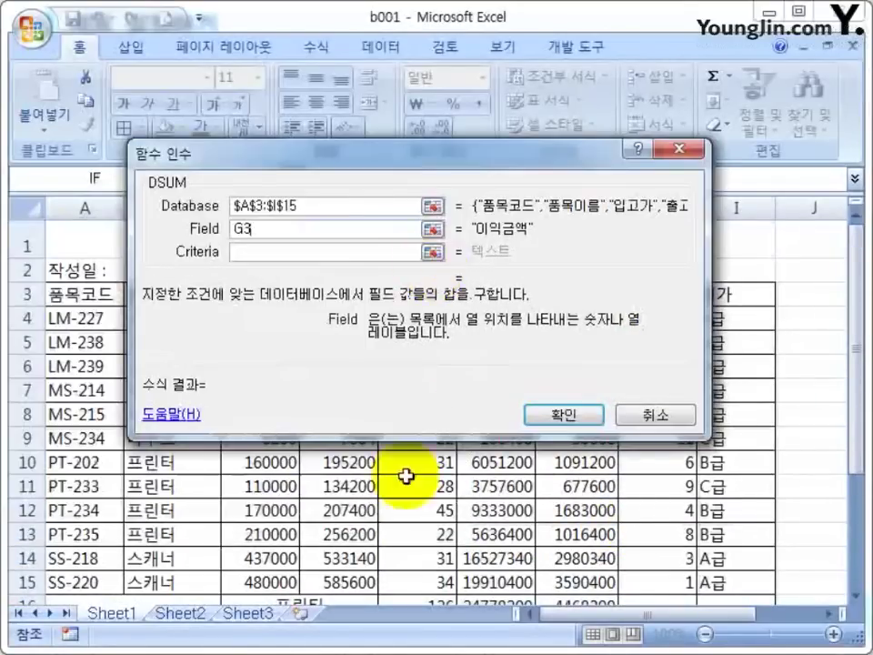
pyautogui.click(243, 254)
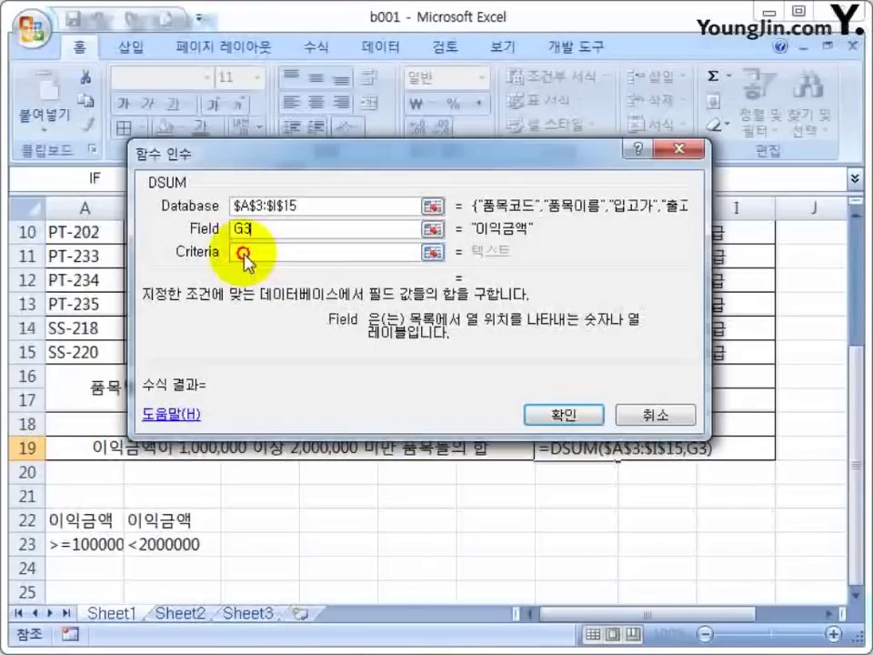
pyautogui.moveTo(91, 522); pyautogui.dragTo(214, 546)
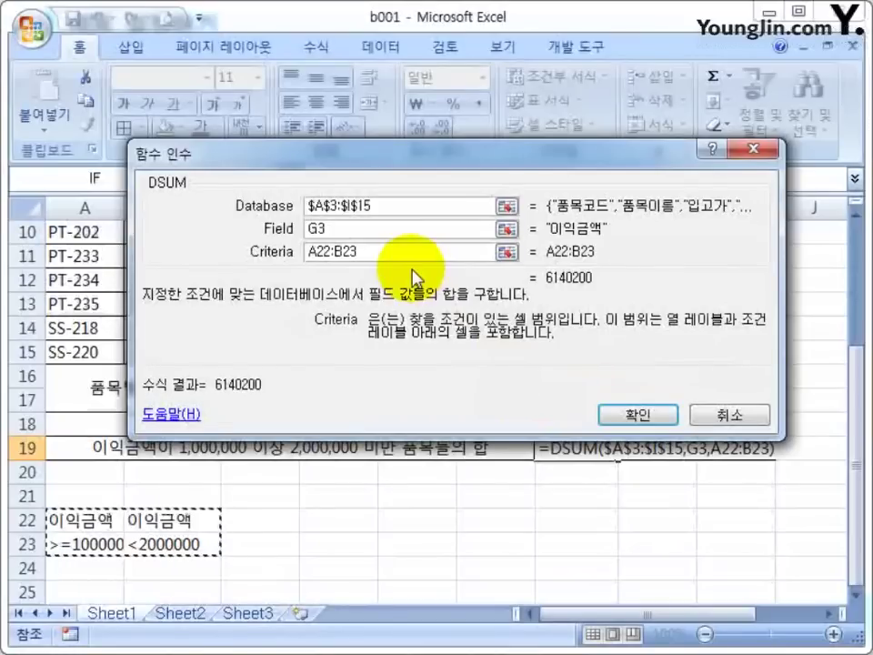
pyautogui.press('F4')
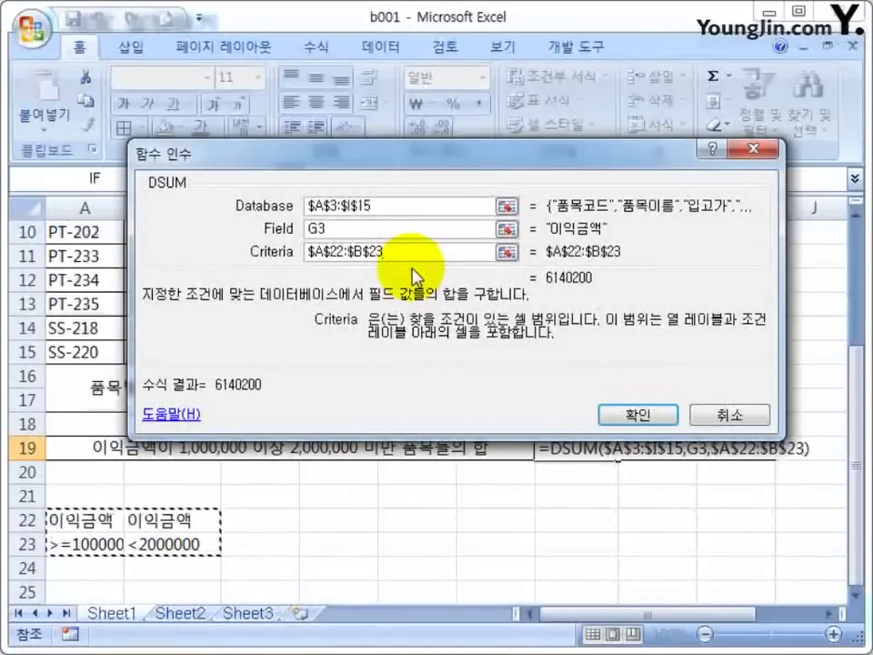
pyautogui.click(635, 416)
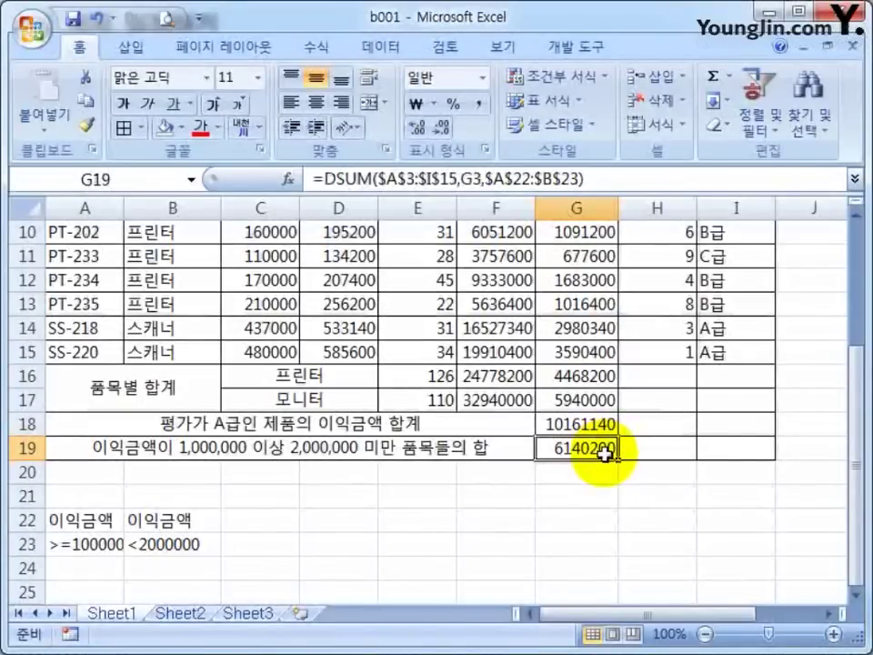
pyautogui.click(173, 544)
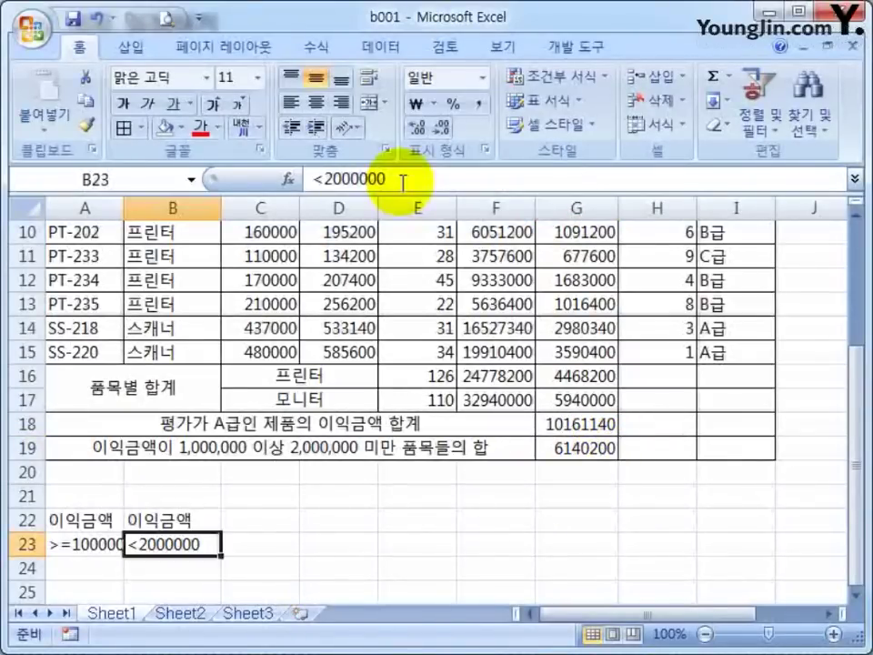
pyautogui.click(401, 180)
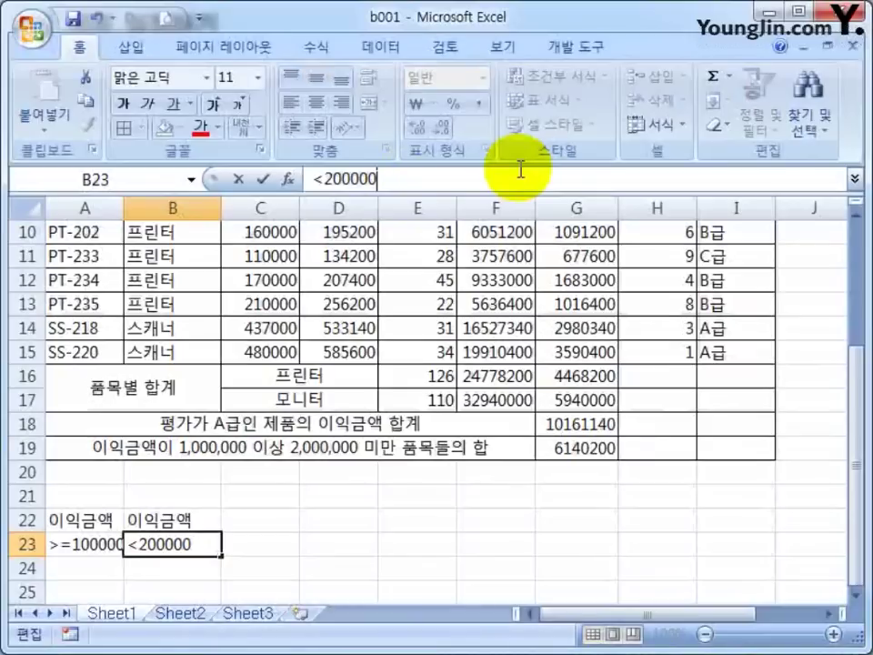
pyautogui.press('BackSpace')
pyautogui.press('Return')
pyautogui.press('Up')
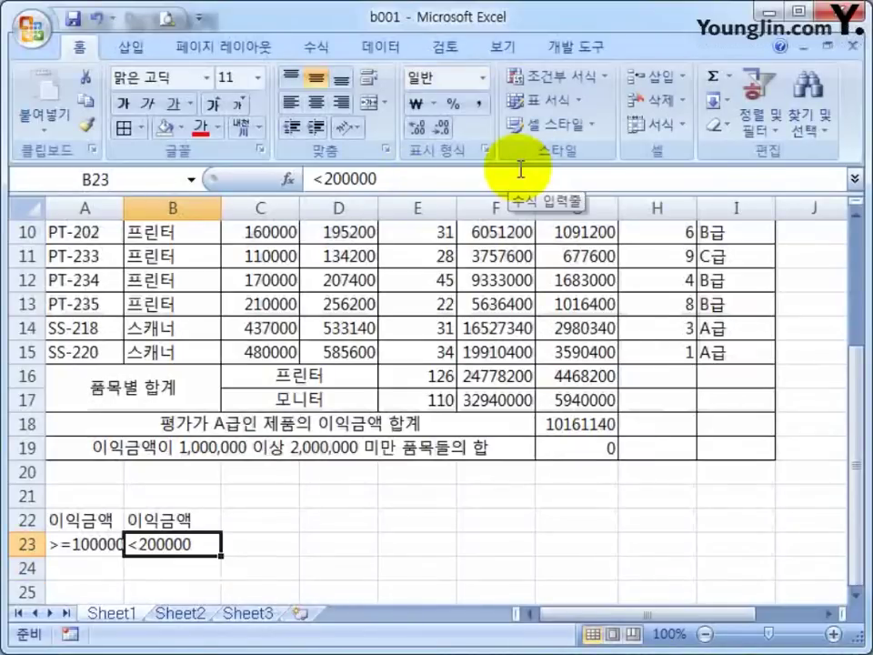
pyautogui.click(421, 185)
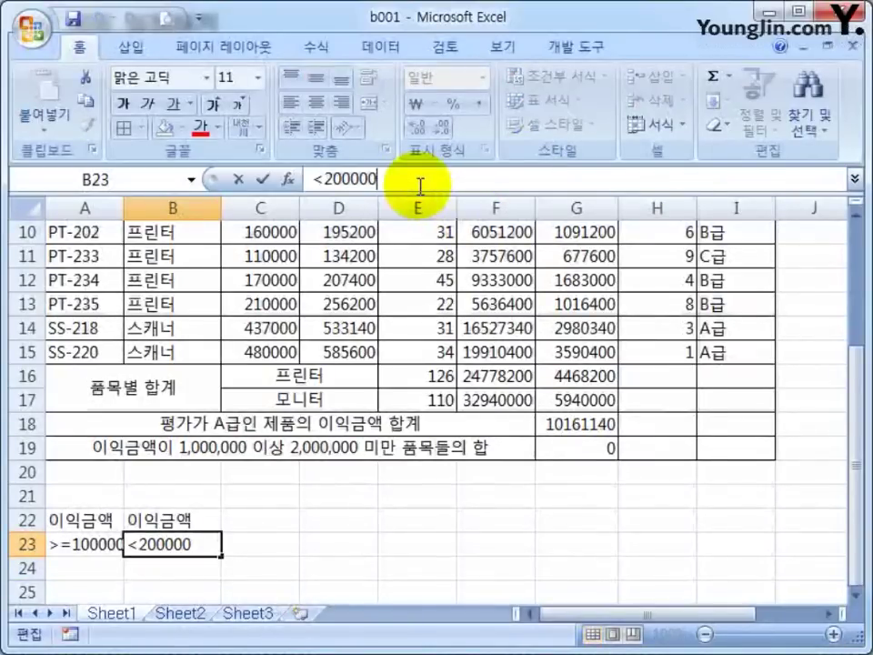
pyautogui.write('0')
pyautogui.press('Return')
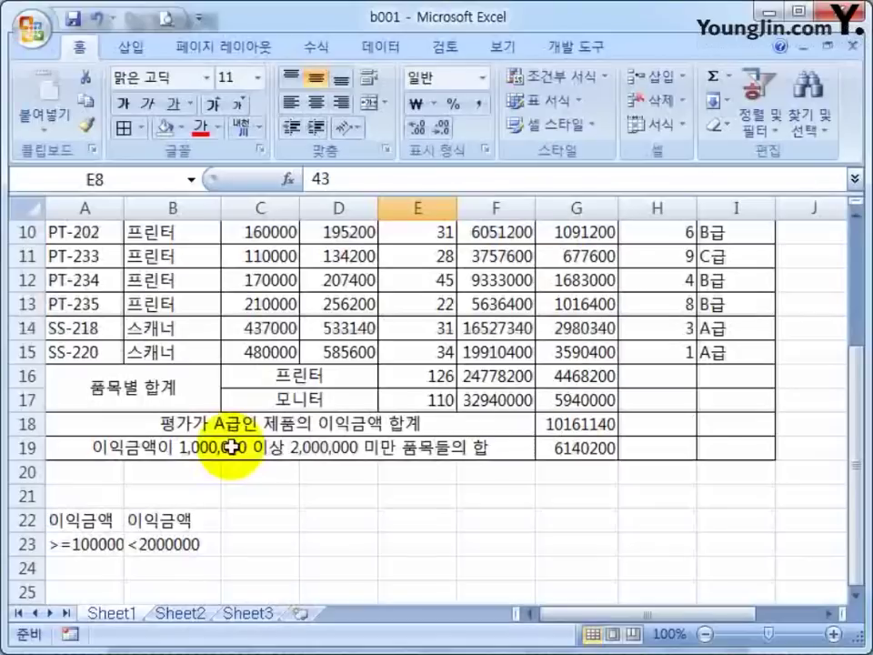
pyautogui.click(88, 521)
pyautogui.click(385, 177)
pyautogui.click(312, 179)
pyautogui.press('Return')
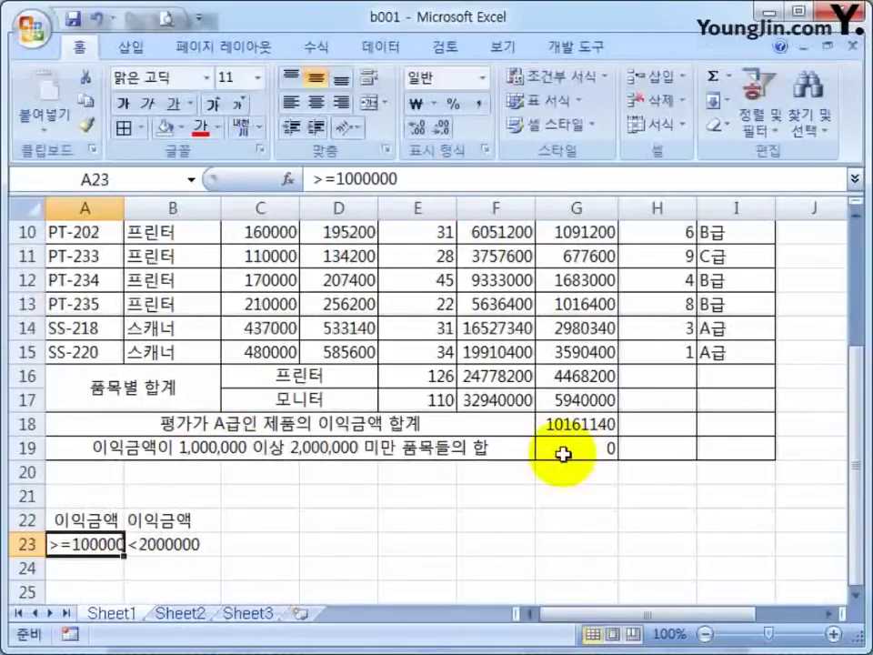
pyautogui.click(95, 519)
pyautogui.click(320, 174)
pyautogui.press('Delete')
pyautogui.press('Return')
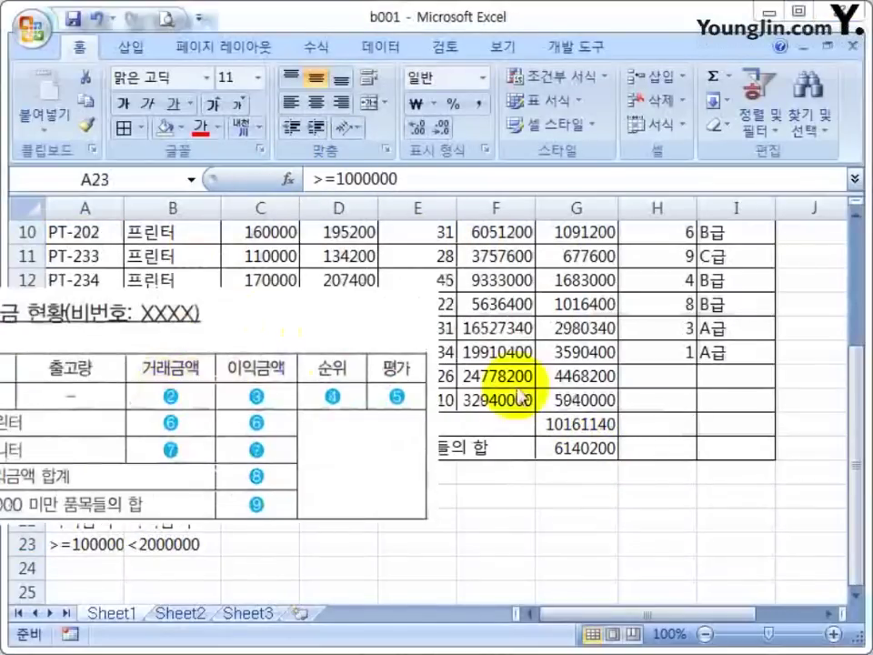
# Step: Merge the empty block H16:I19 into a single cell
pyautogui.moveTo(659, 375); pyautogui.dragTo(744, 445)
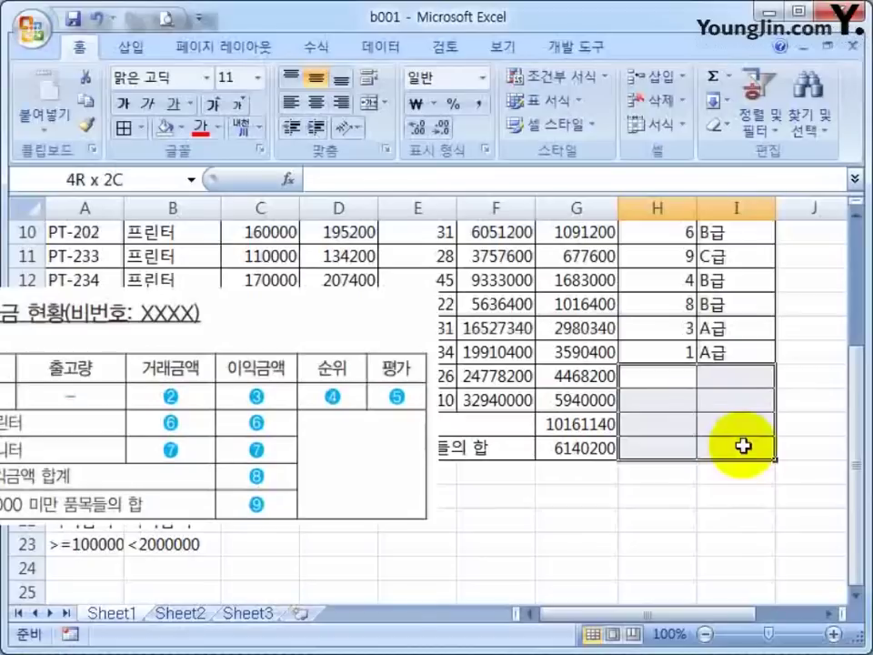
pyautogui.click(369, 102)
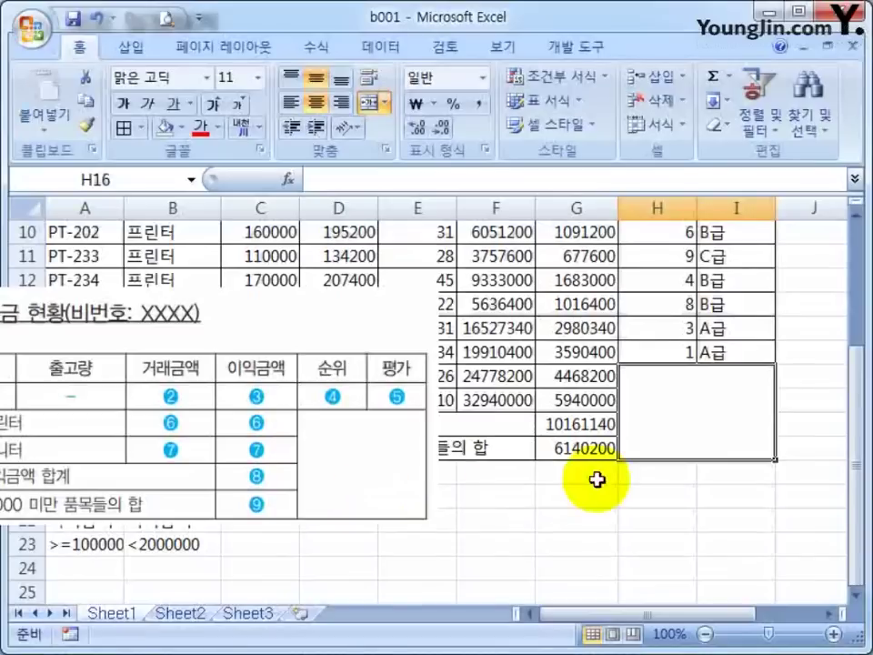
pyautogui.click(686, 430)
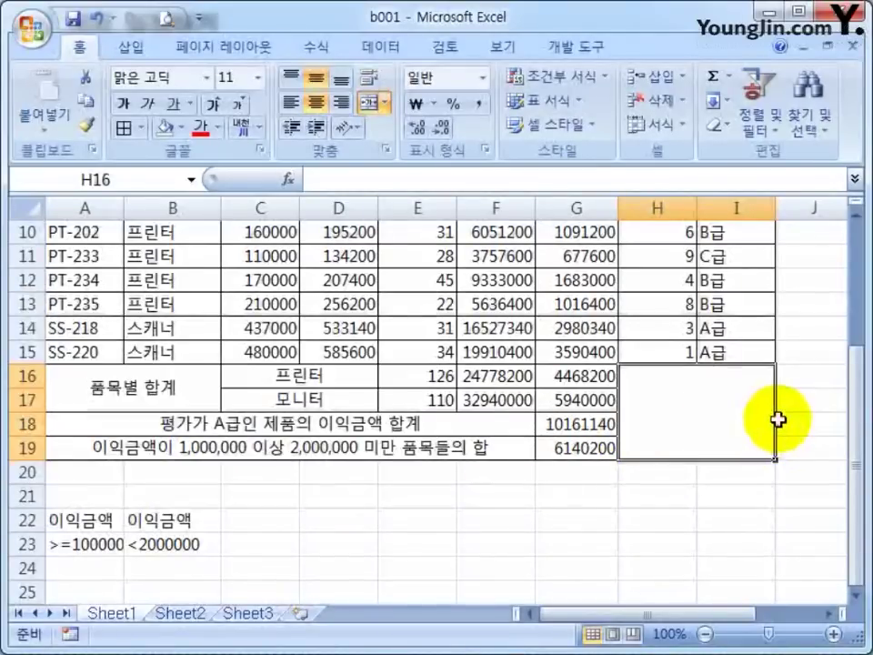
# Step: Add both rising and falling diagonal borders to the merged cell, forming an X
pyautogui.hotkey('ctrl', '1')
pyautogui.click(367, 10)
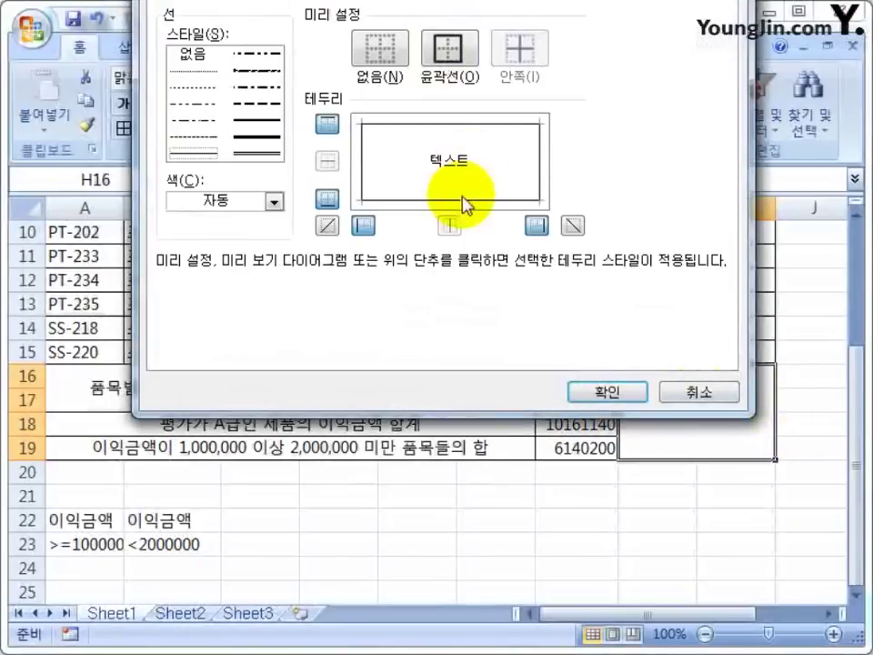
pyautogui.click(406, 185)
pyautogui.click(572, 225)
pyautogui.click(602, 391)
pyautogui.click(573, 522)
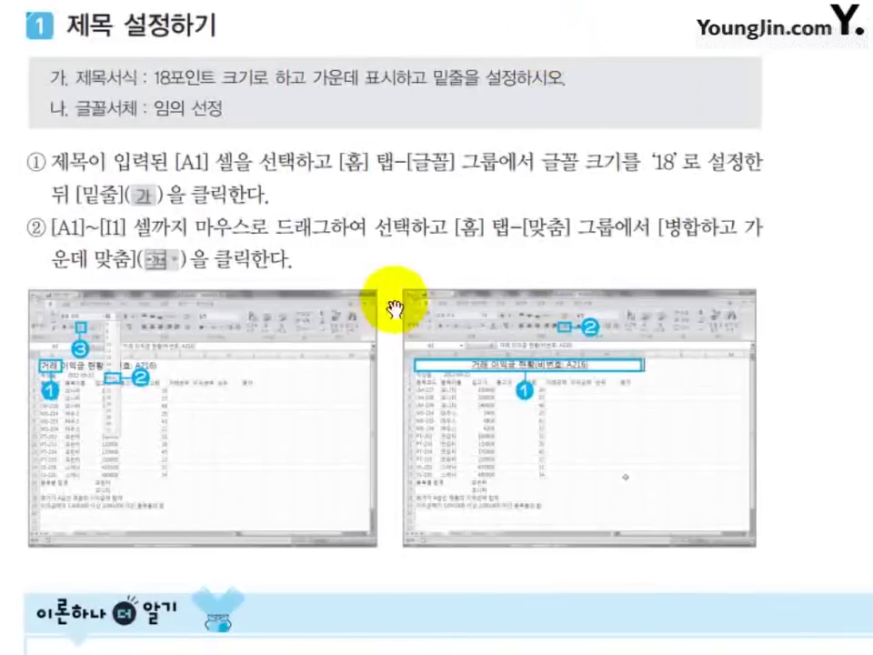
# Step: Scroll the textbook past the profit-calculation steps to the formula operator symbols table
pyautogui.scroll(-5, 393, 254)
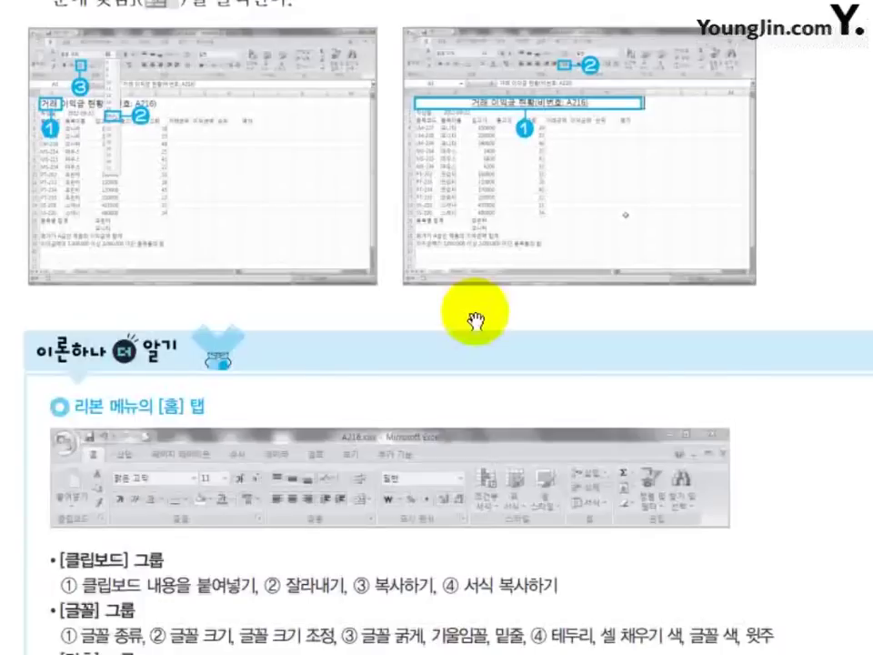
pyautogui.scroll(-5, 474, 320)
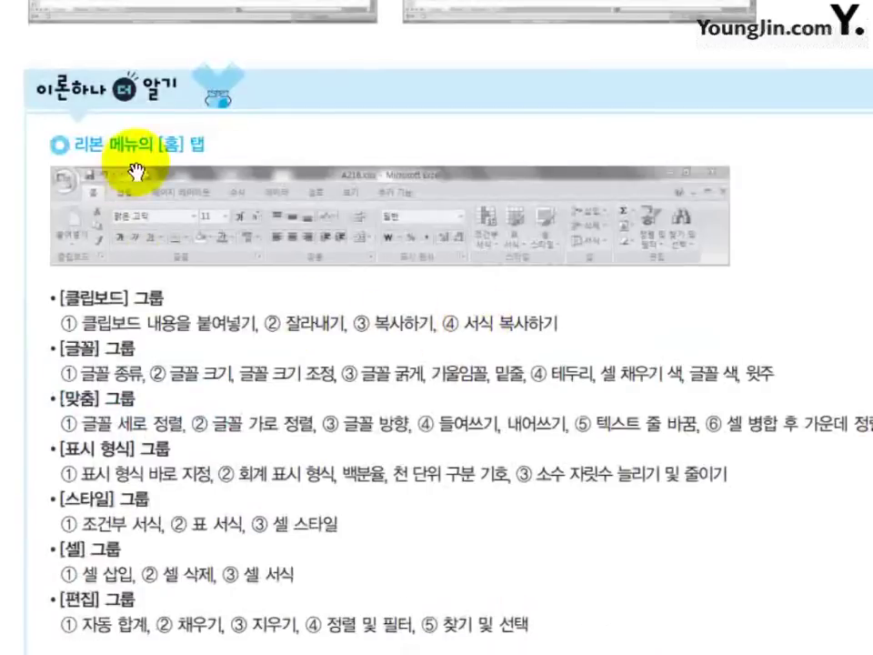
pyautogui.scroll(-12, 380, 396)
pyautogui.scroll(-6, 380, 396)
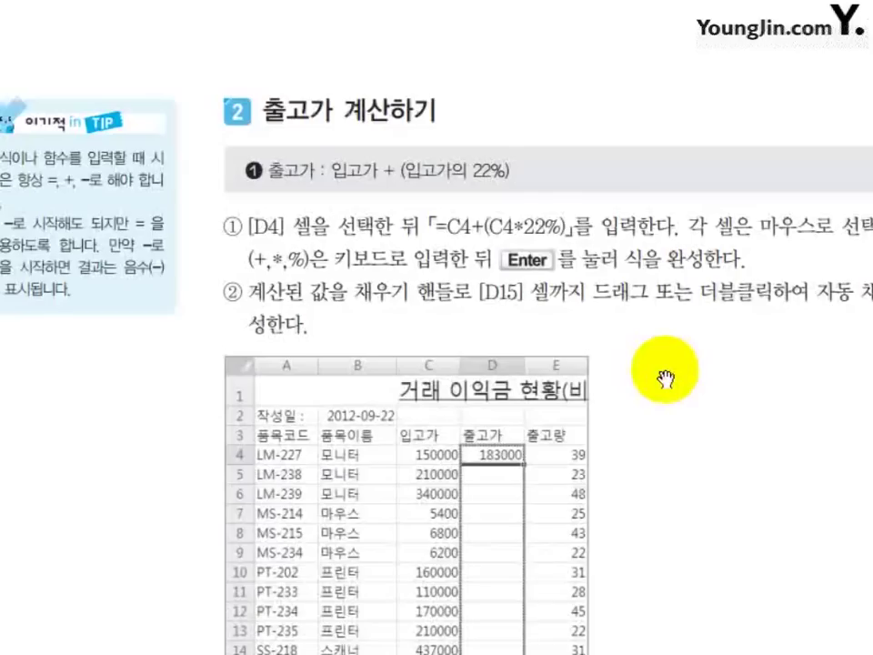
pyautogui.moveTo(667, 379); pyautogui.dragTo(503, 305)
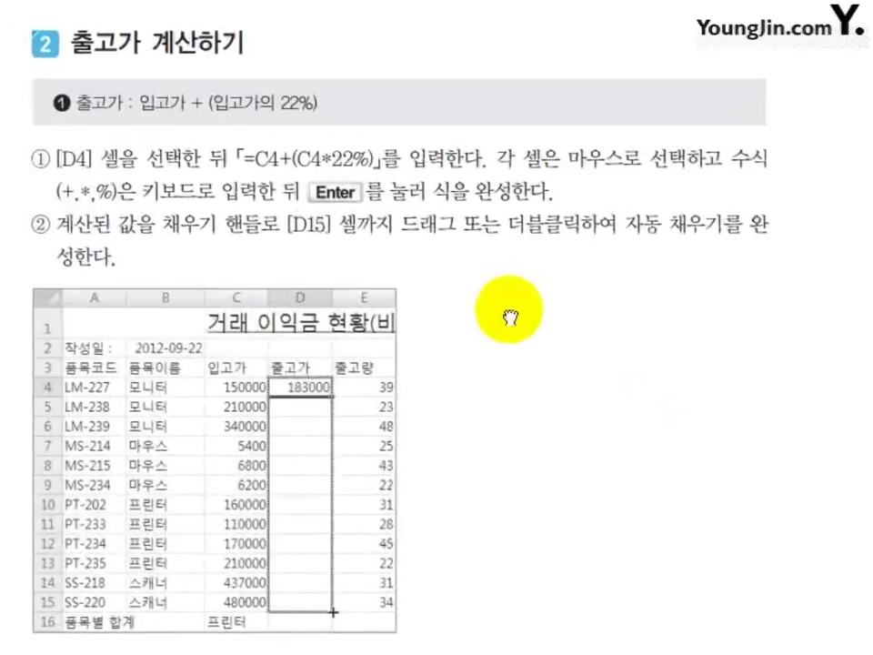
pyautogui.scroll(-6, 465, 367)
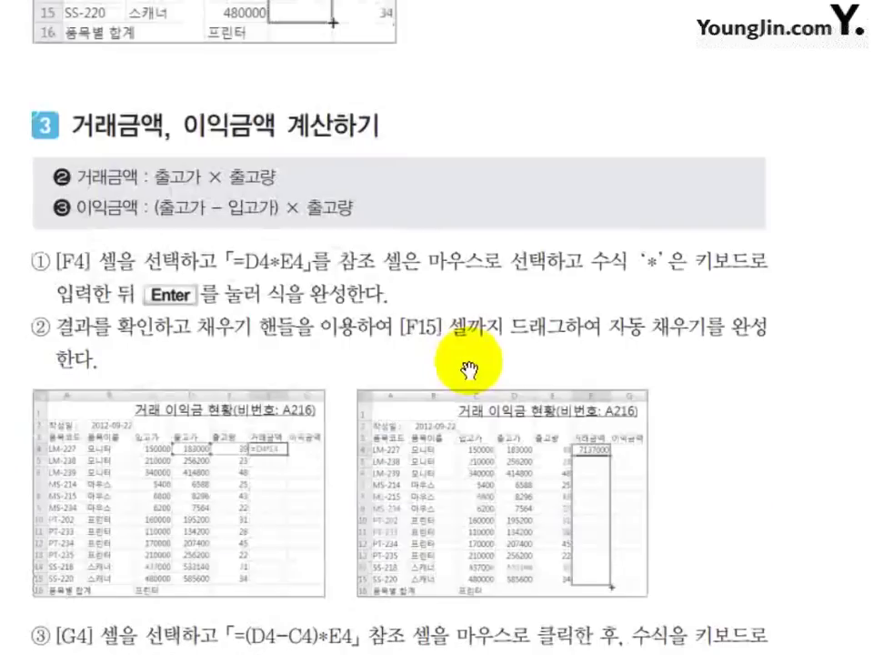
pyautogui.scroll(-1, 450, 204)
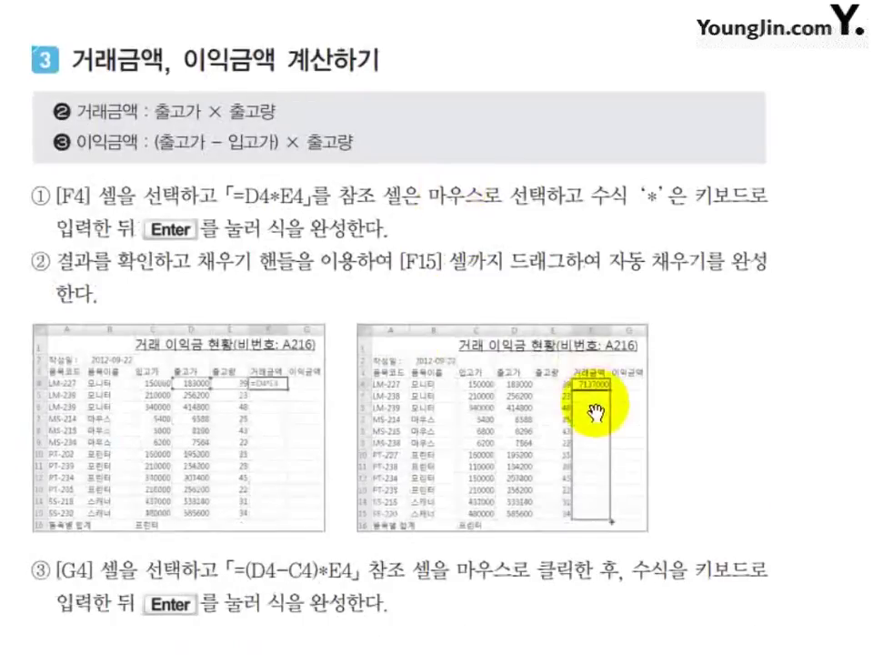
pyautogui.scroll(-10, 585, 356)
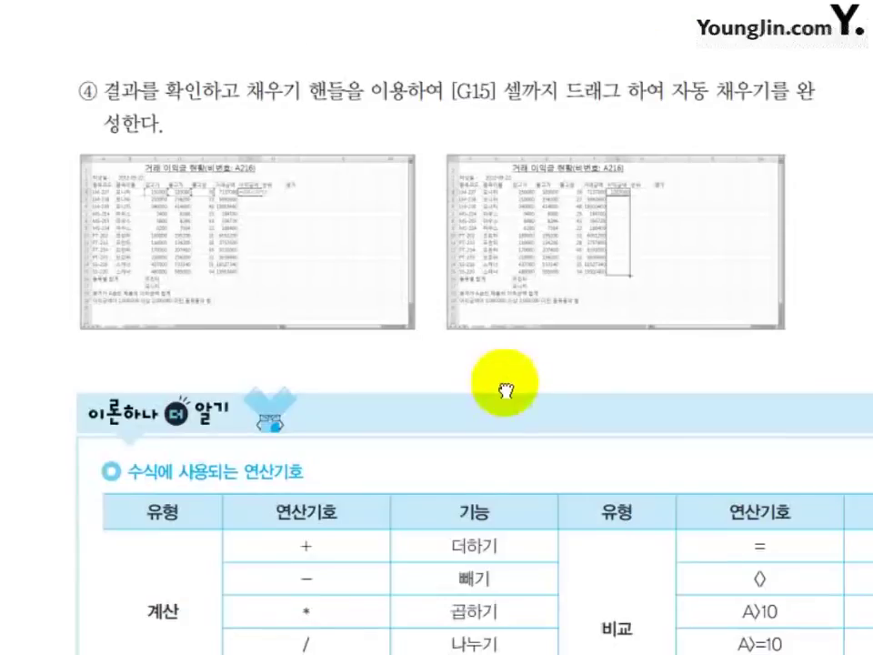
pyautogui.scroll(-5, 507, 382)
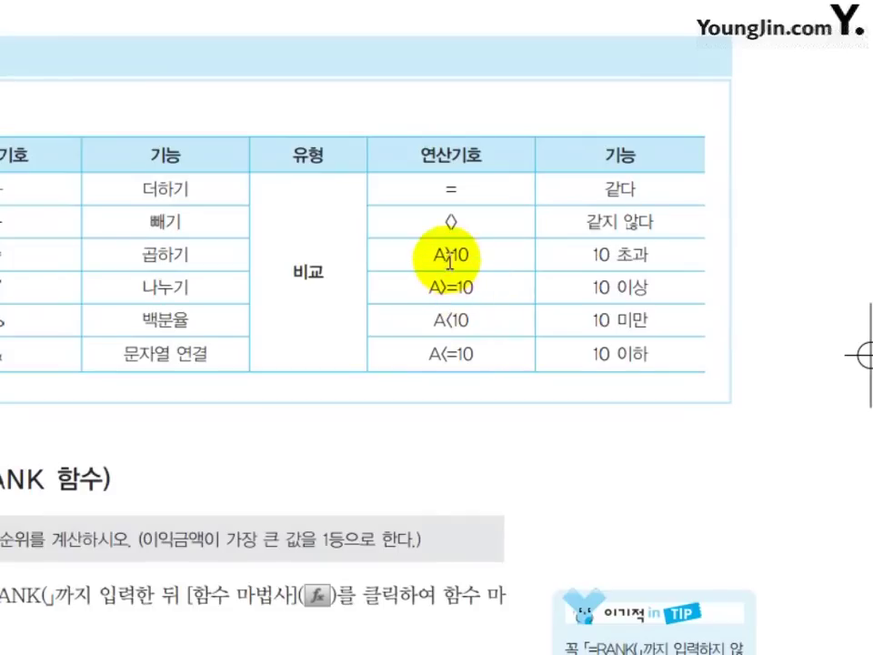
# Step: Highlight the A>=10 and A>10 operator examples, then pan to 'RANK 함수 인수 더 알기'
pyautogui.moveTo(442, 288); pyautogui.dragTo(474, 287)
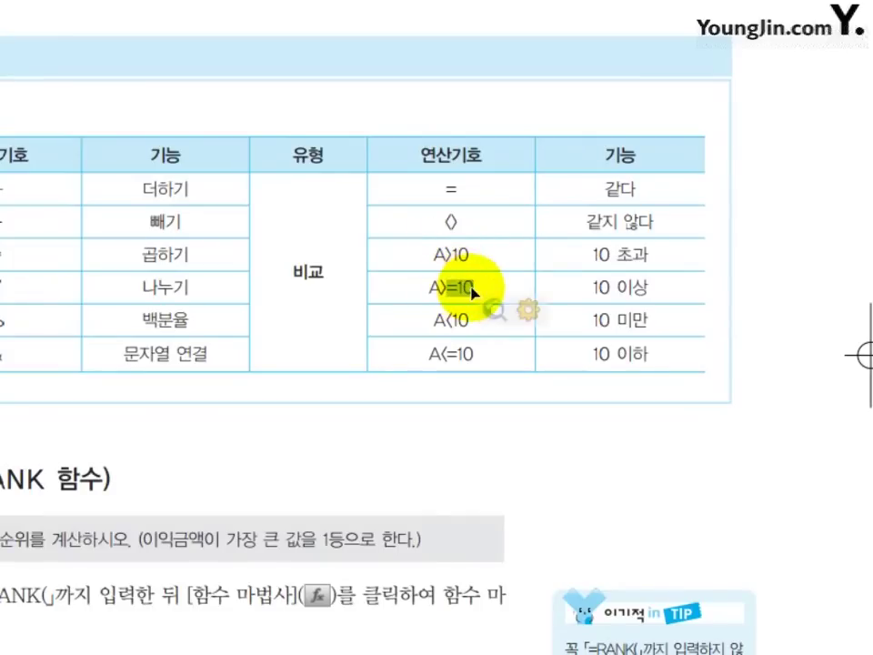
pyautogui.click(472, 261)
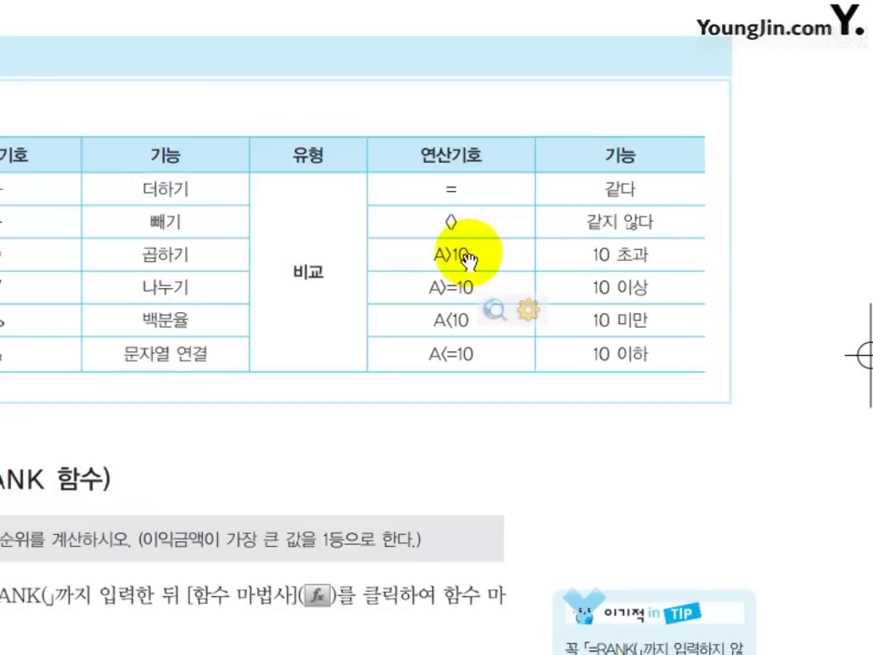
pyautogui.moveTo(470, 254); pyautogui.dragTo(416, 261)
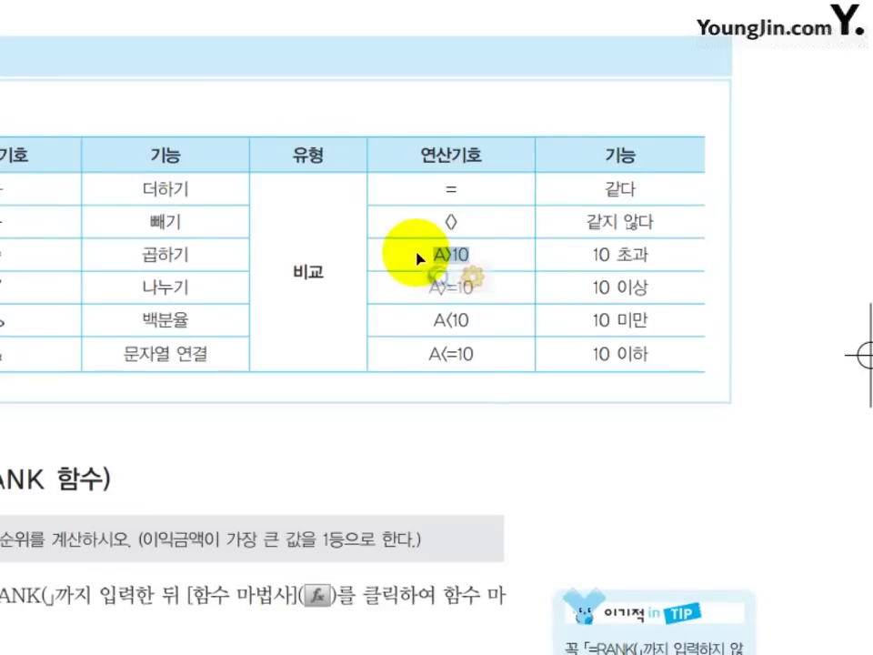
pyautogui.click(517, 298)
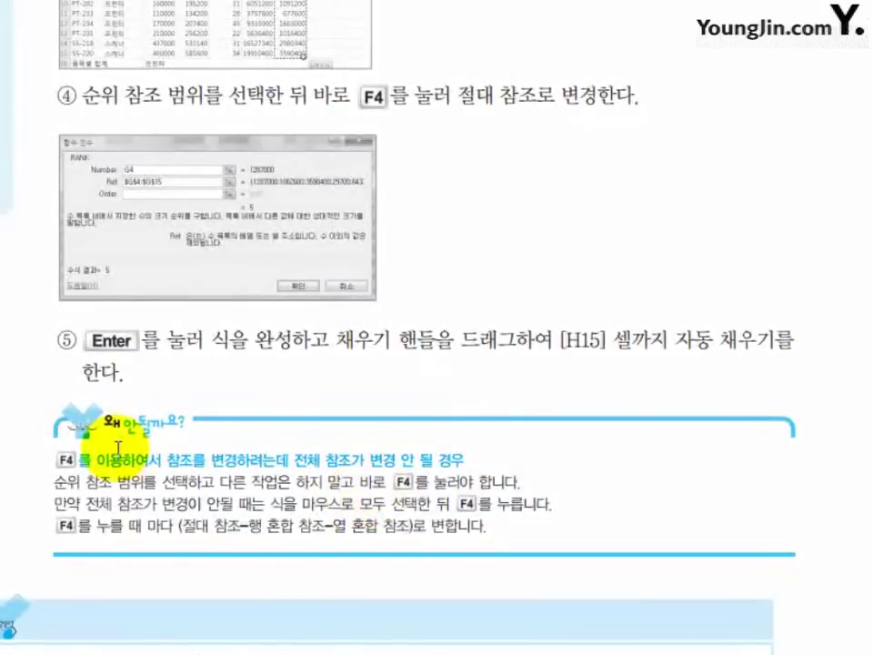
pyautogui.moveTo(391, 532); pyautogui.dragTo(406, 230)
pyautogui.moveTo(418, 517); pyautogui.dragTo(658, 302)
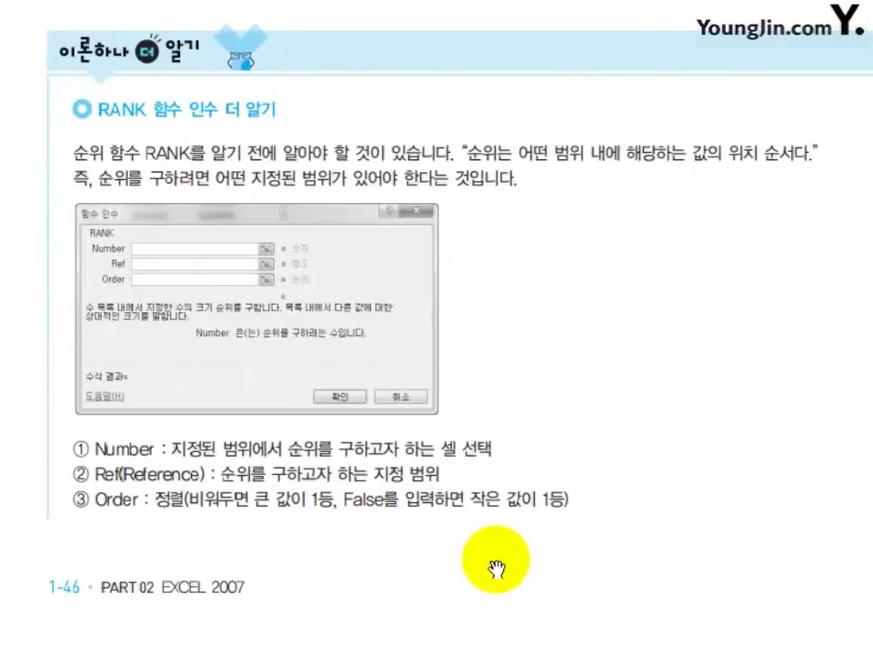
# Step: Read down the e-book to the nested IF step-② instructions, briefly highlighting two lines
pyautogui.scroll(-10, 495, 569)
pyautogui.scroll(-4, 523, 532)
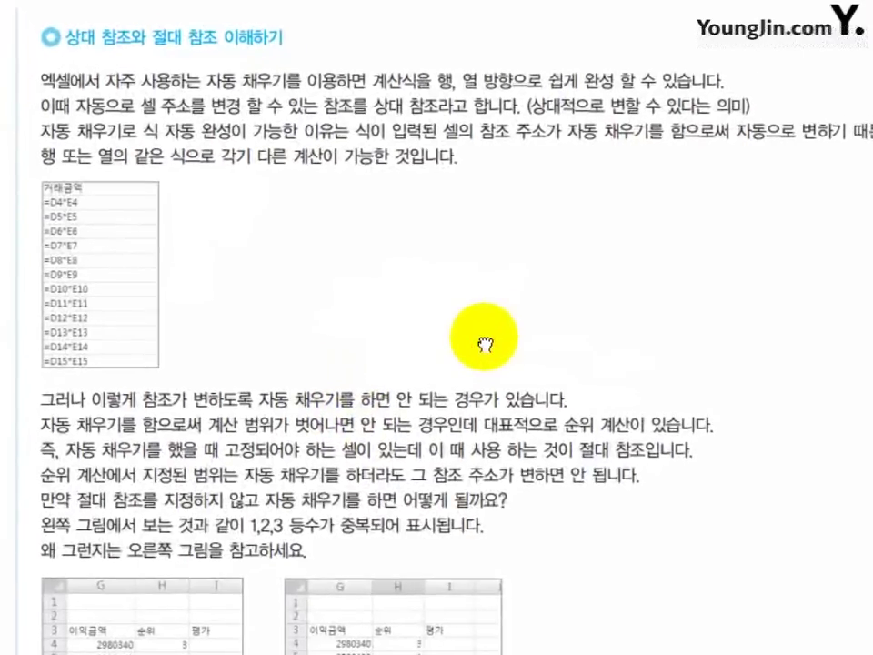
pyautogui.scroll(-20, 496, 391)
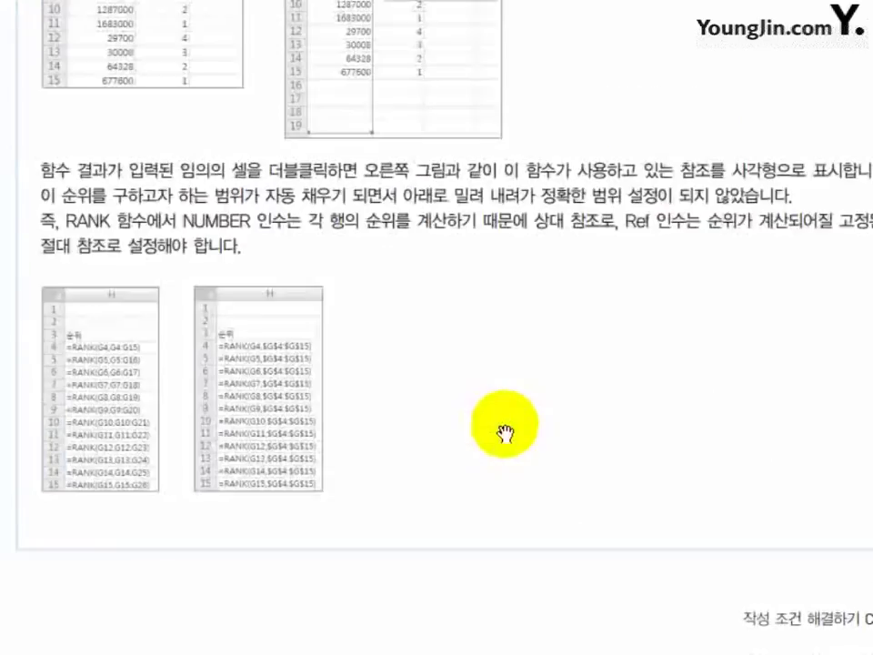
pyautogui.scroll(-10, 507, 428)
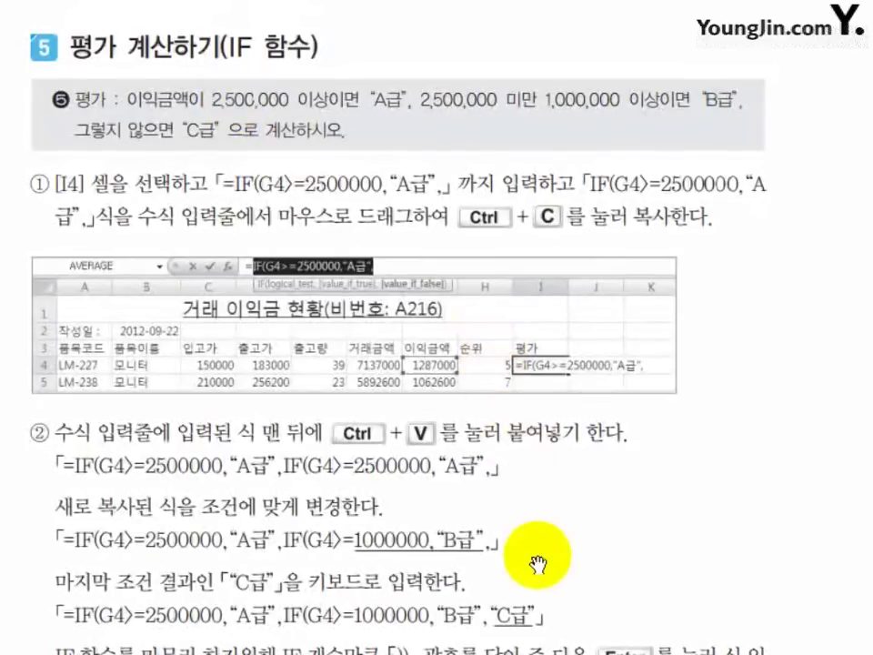
pyautogui.moveTo(543, 585); pyautogui.dragTo(543, 594)
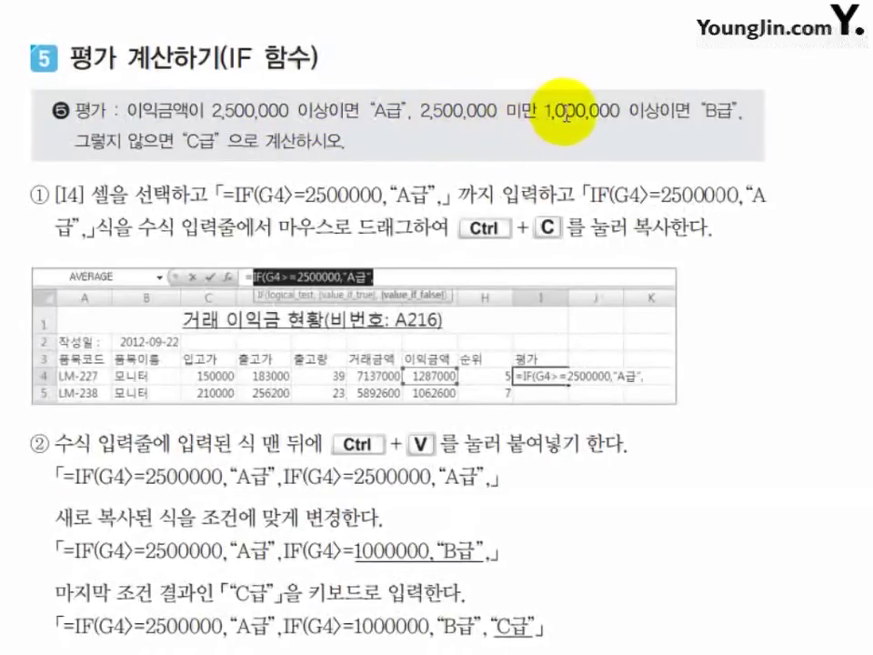
pyautogui.scroll(-5, 627, 399)
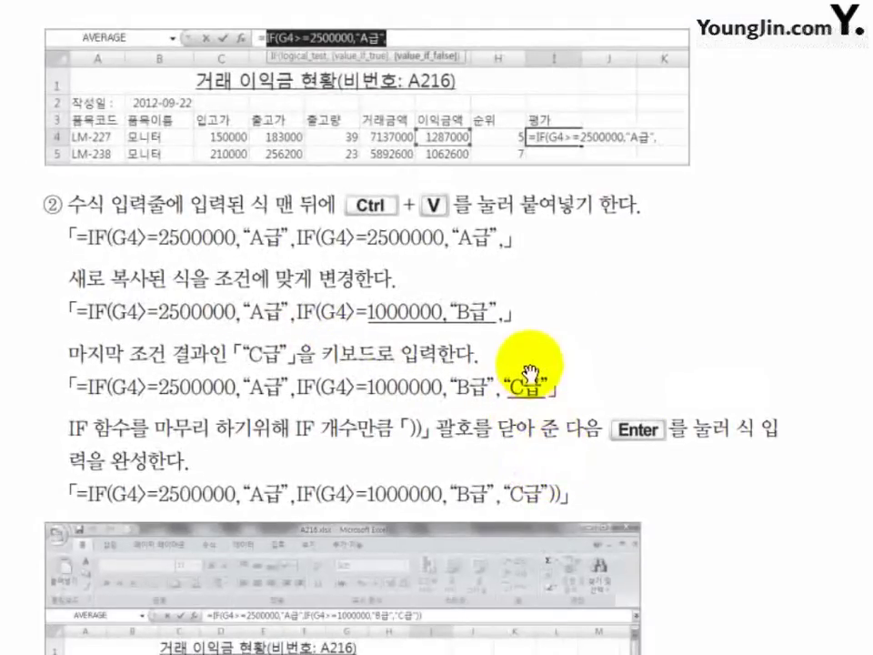
pyautogui.moveTo(532, 363); pyautogui.dragTo(540, 256)
pyautogui.click(620, 351)
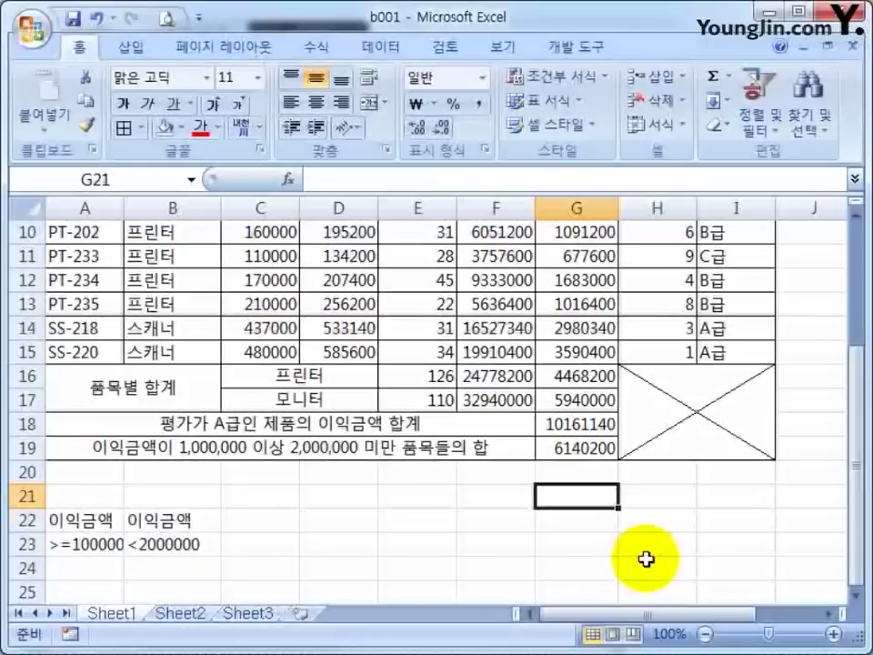
# Step: In I4, begin the grade formula =IF(G4>=2500000,"A급", referencing G4's profit
pyautogui.scroll(3, 728, 359)
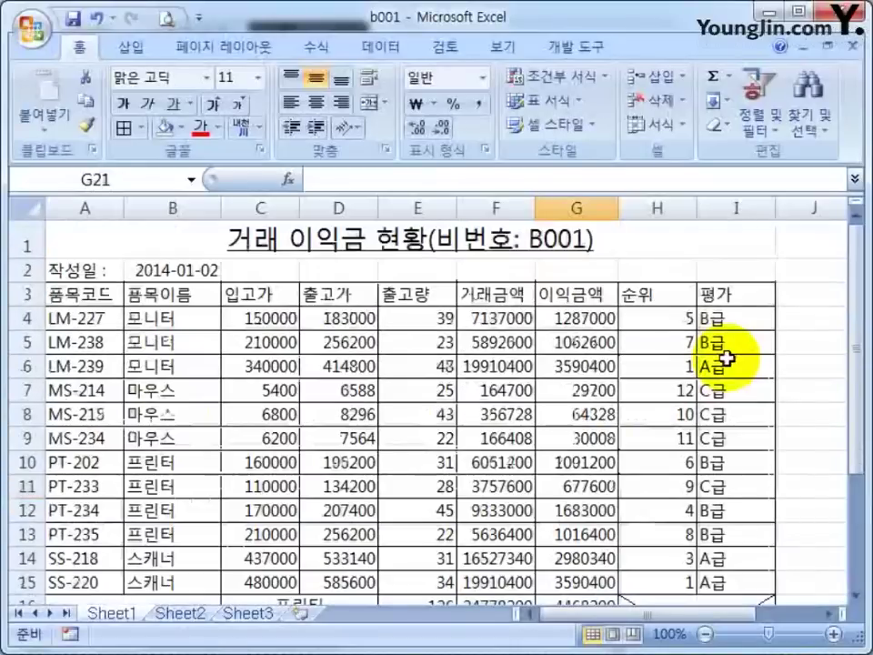
pyautogui.scroll(-1, 728, 359)
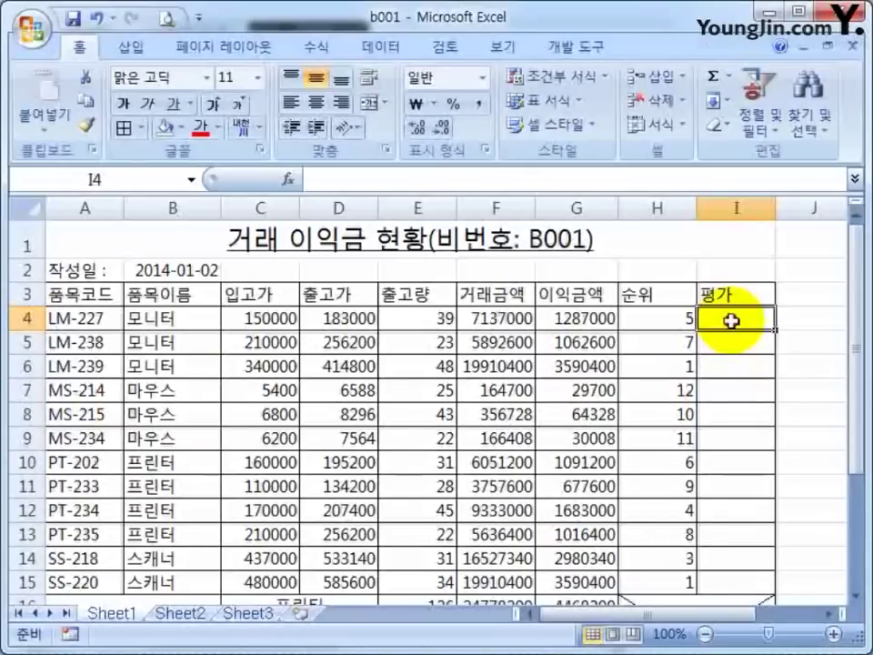
pyautogui.click(410, 186)
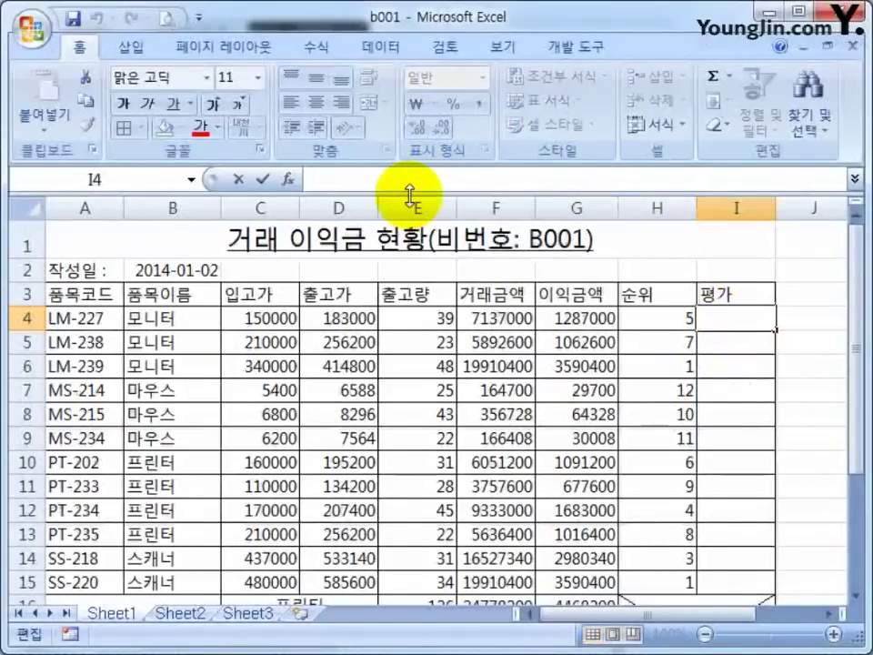
pyautogui.write('=IF(')
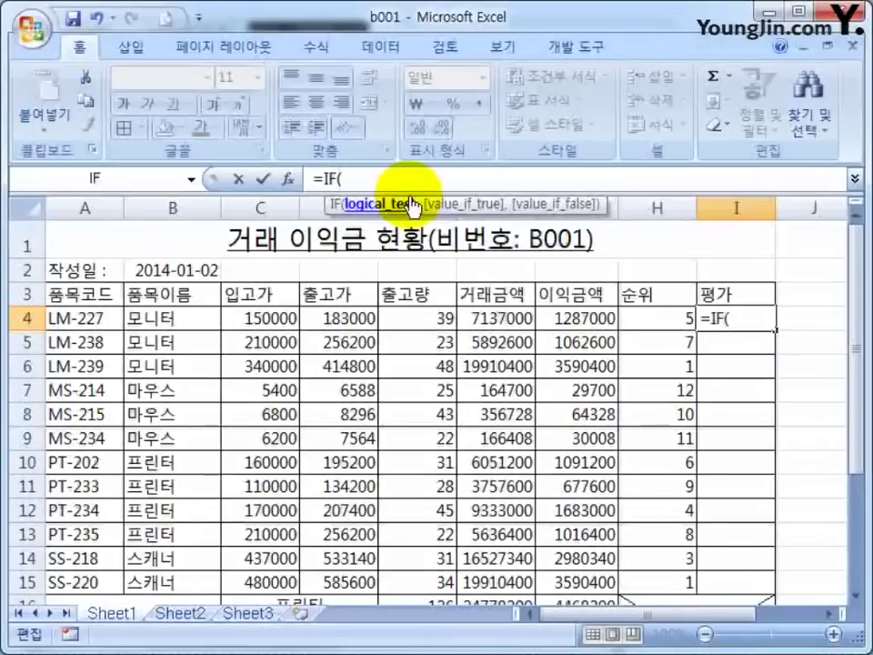
pyautogui.click(575, 319)
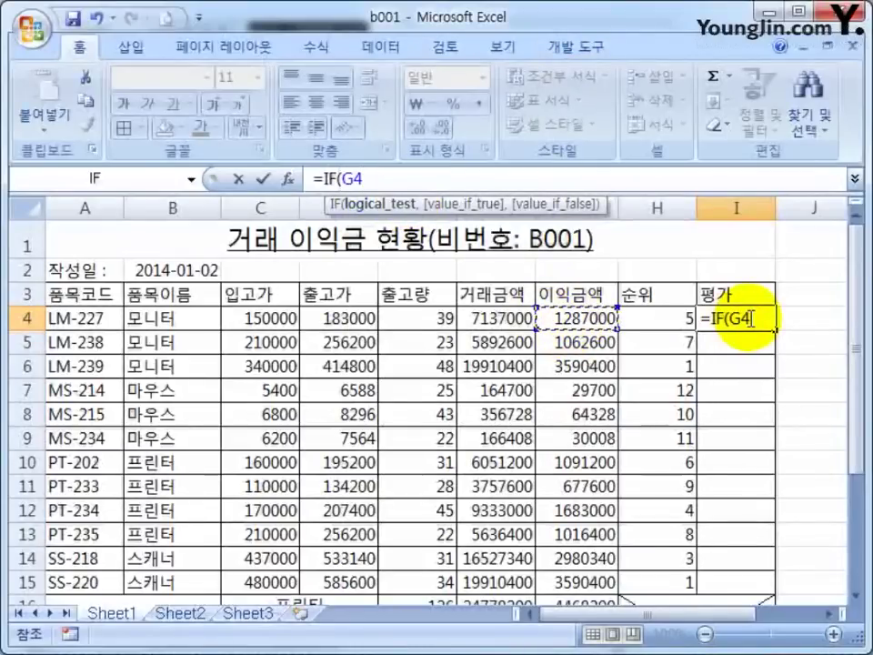
pyautogui.write('>=2500000,"ㄷ')
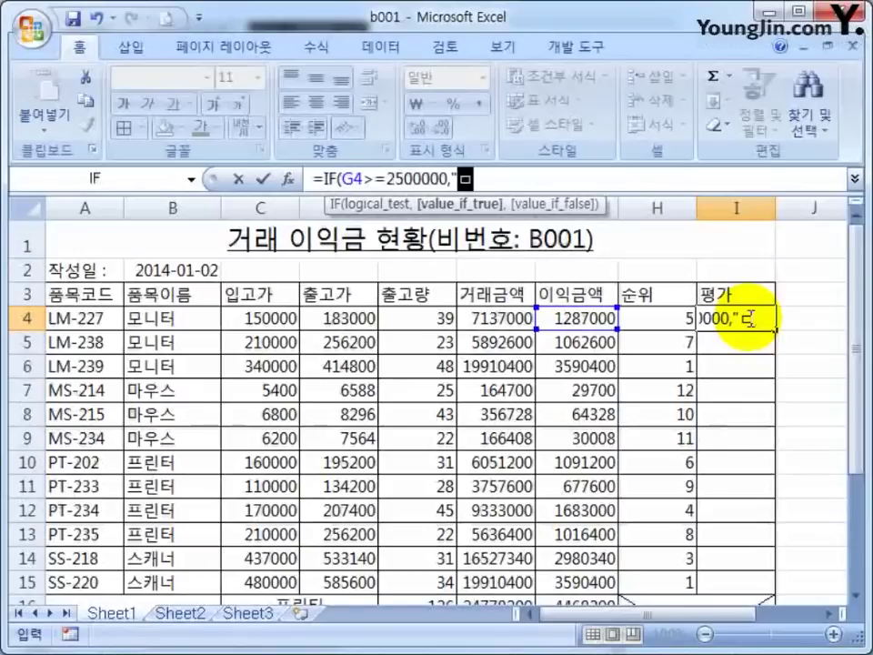
pyautogui.write('그ㅜㅂ')
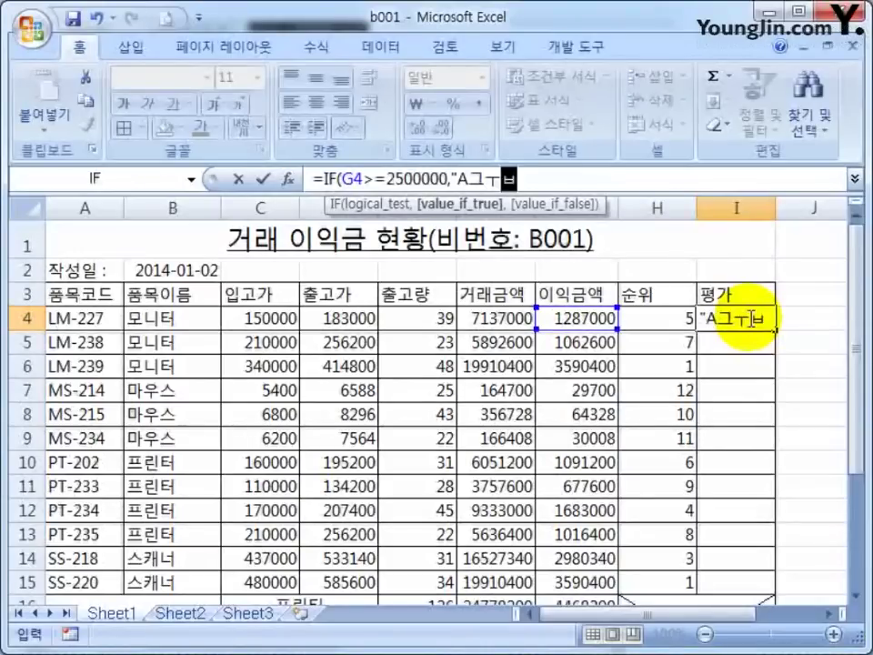
pyautogui.press('BackSpace')
pyautogui.press('BackSpace')
pyautogui.press('BackSpace')
pyautogui.write('ㄱ')
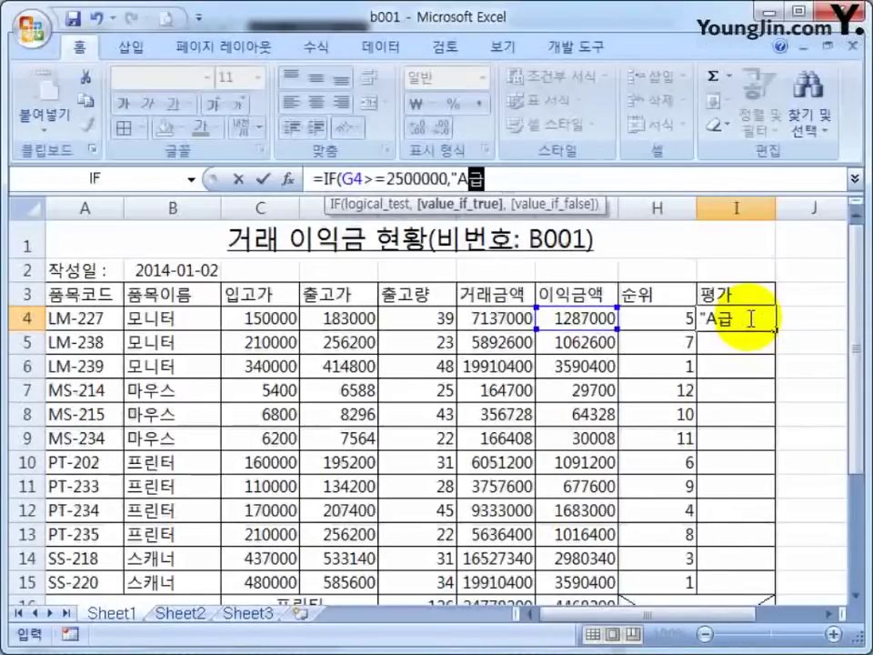
pyautogui.write('ㅡㅂ",')
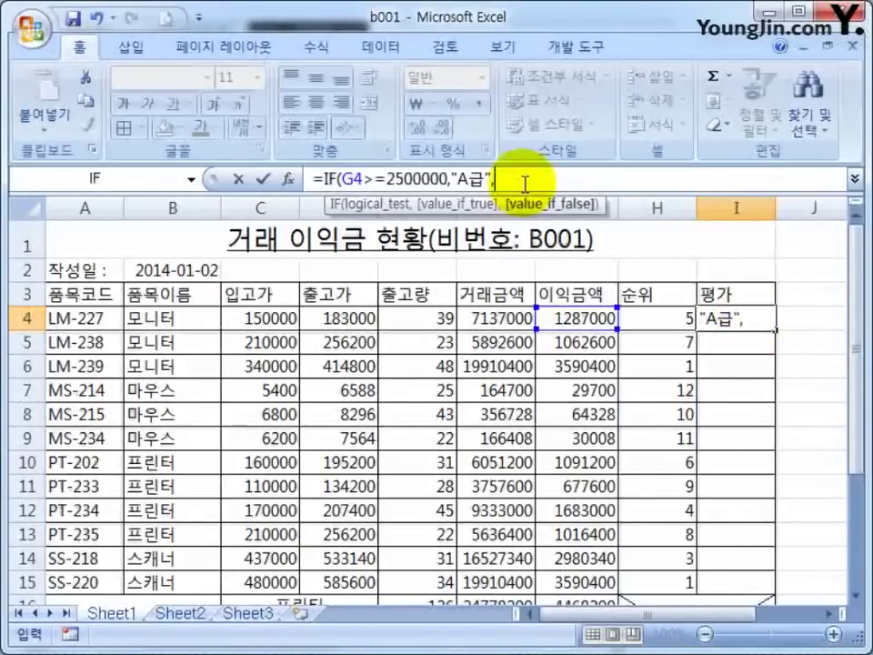
# Step: Duplicate the IF clause at the formula's end and change its threshold to 1000000
pyautogui.moveTo(503, 178); pyautogui.dragTo(305, 184)
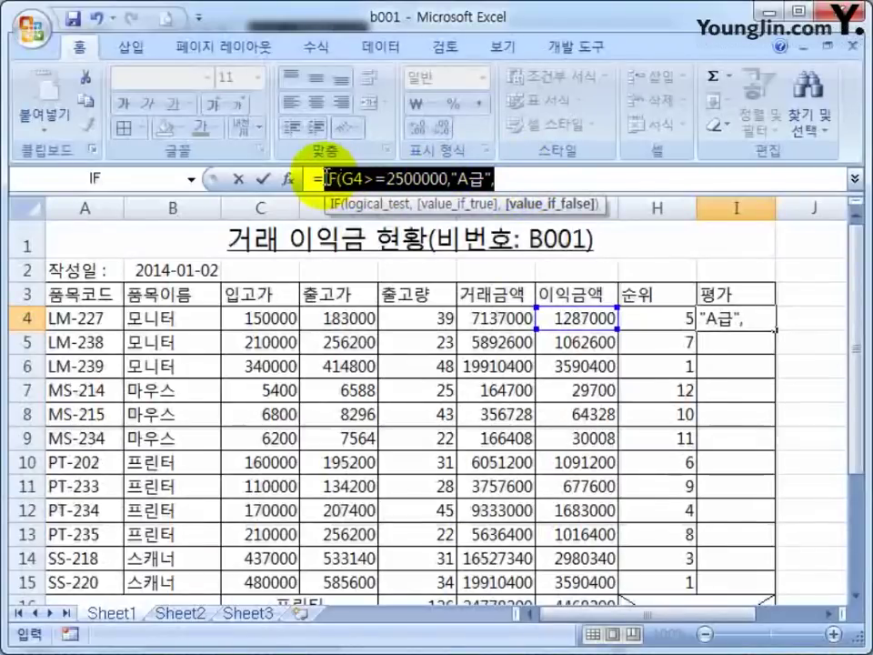
pyautogui.hotkey('ctrl', 'c')
pyautogui.click(568, 176)
pyautogui.hotkey('ctrl', 'v')
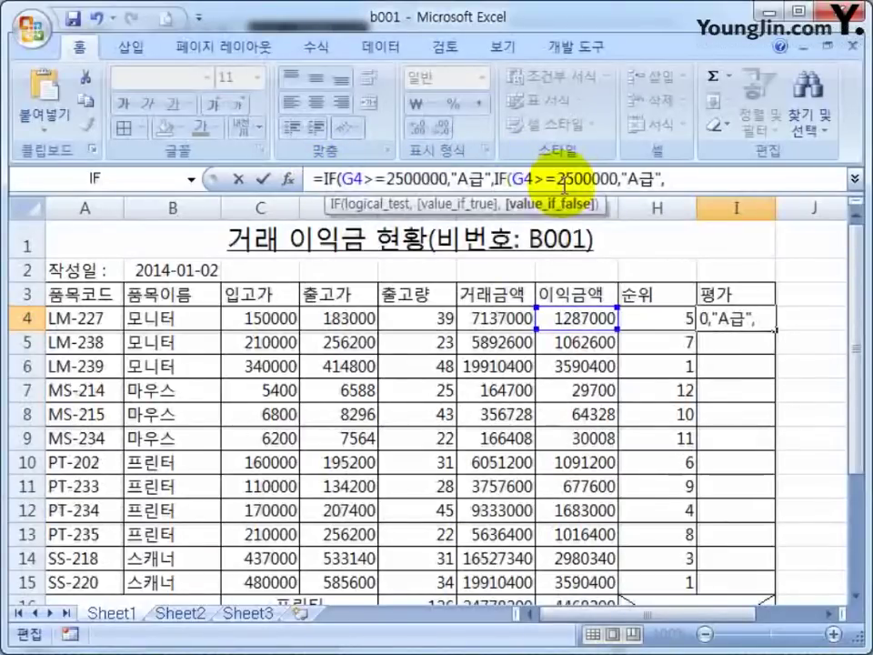
pyautogui.moveTo(556, 179); pyautogui.dragTo(575, 179)
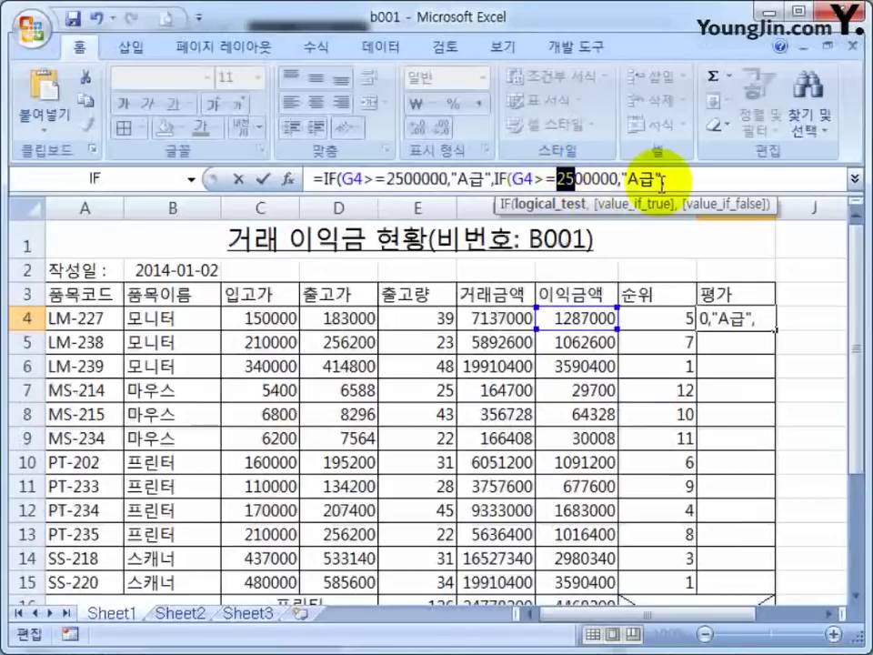
pyautogui.write('10')
# Step: Make the nested grade "B급" and finish with the fallback "C급"))
pyautogui.moveTo(641, 179); pyautogui.dragTo(630, 180)
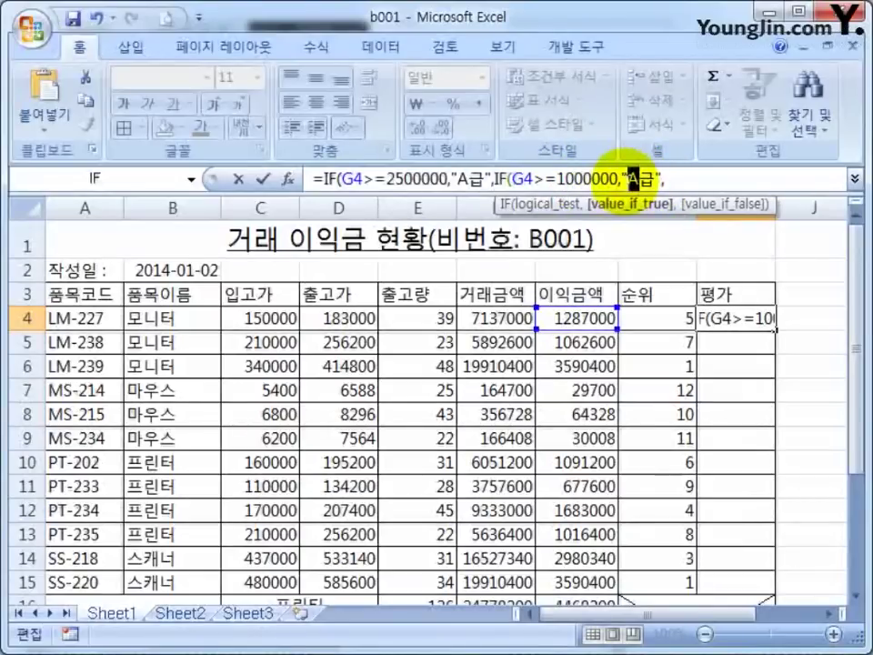
pyautogui.press('BackSpace')
pyautogui.write('B')
pyautogui.press('BackSpace')
pyautogui.write('CRM')
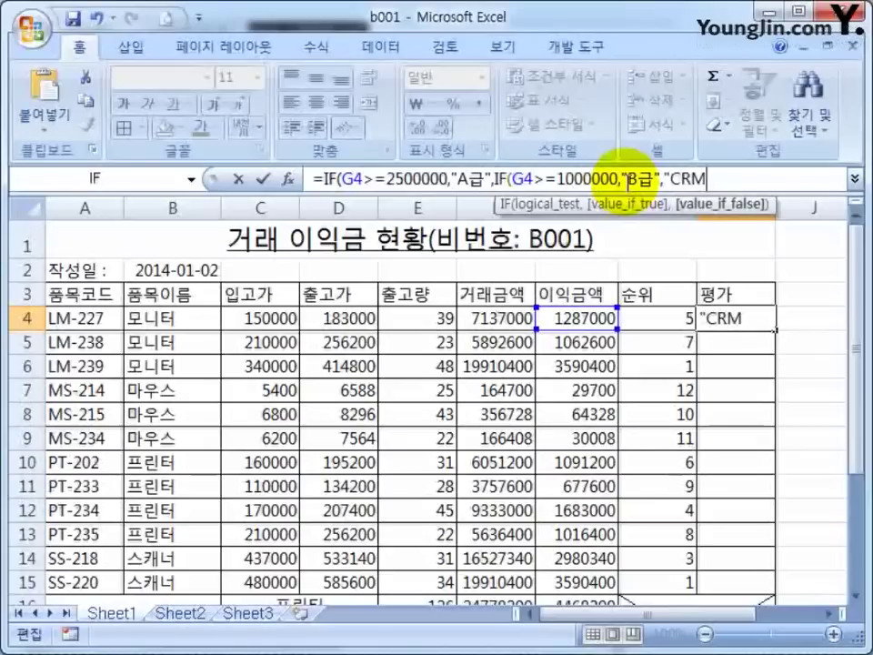
pyautogui.press('BackSpace')
pyautogui.press('BackSpace')
pyautogui.write('급"')
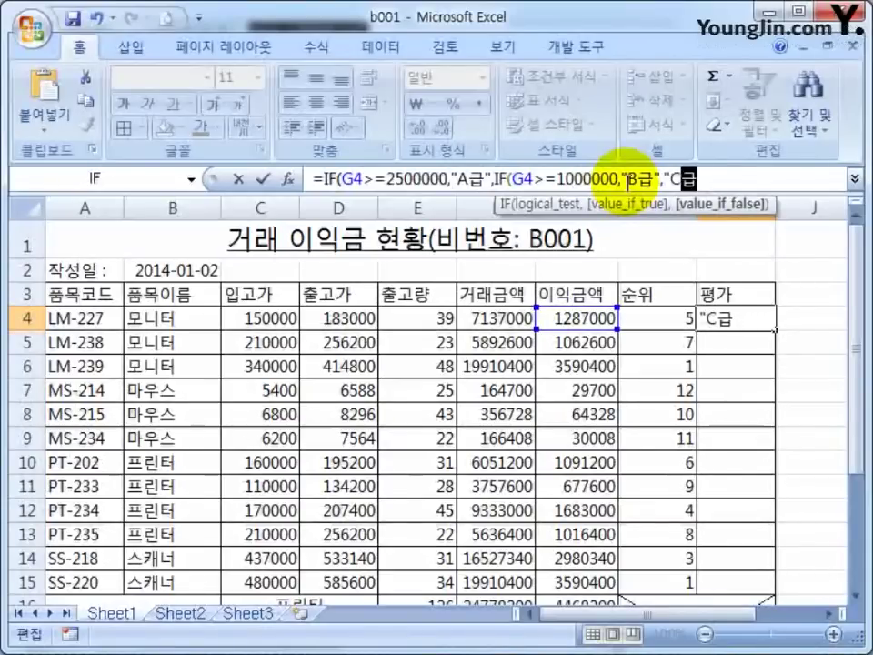
pyautogui.write(')')
# Step: Enter the formula, accept the bracket correction, and fill it down to I15
pyautogui.press('Return')
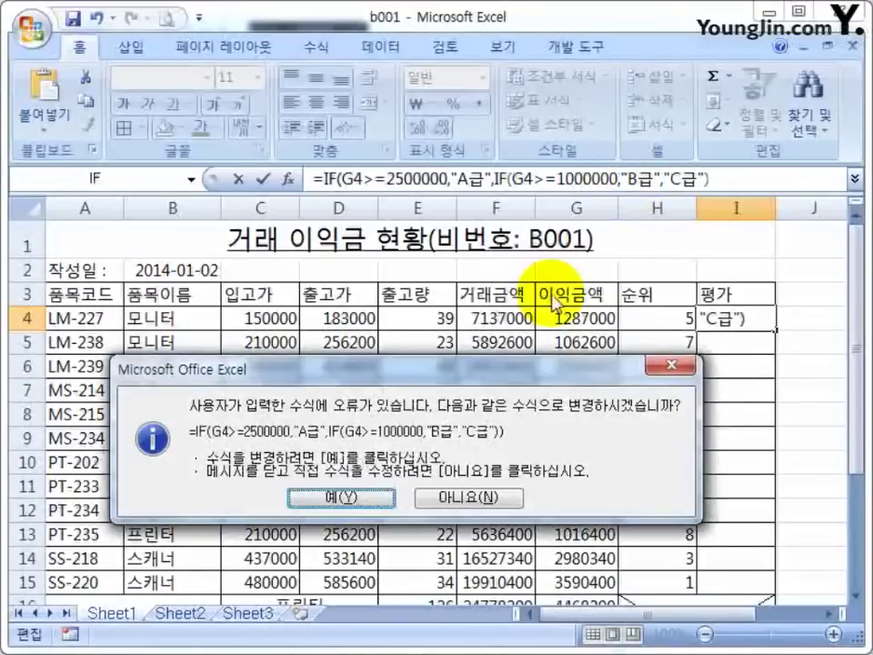
pyautogui.press('Return')
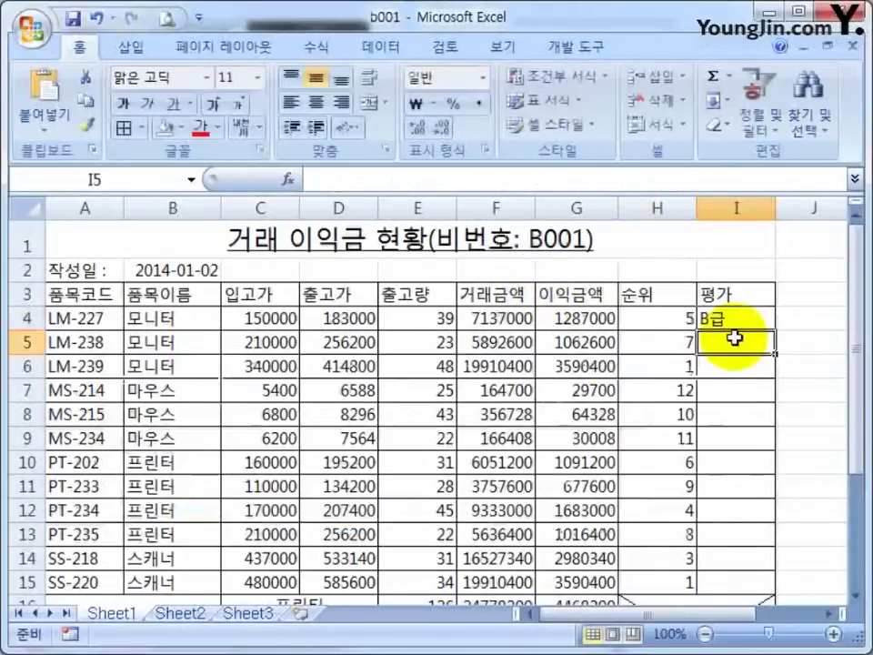
pyautogui.click(737, 317)
pyautogui.moveTo(775, 330); pyautogui.dragTo(755, 582)
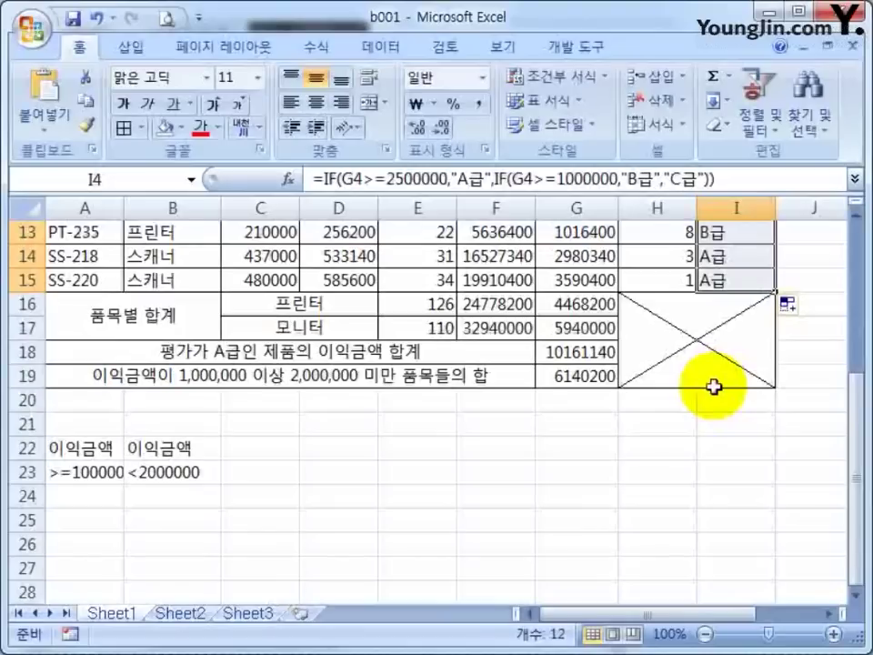
pyautogui.scroll(4, 714, 387)
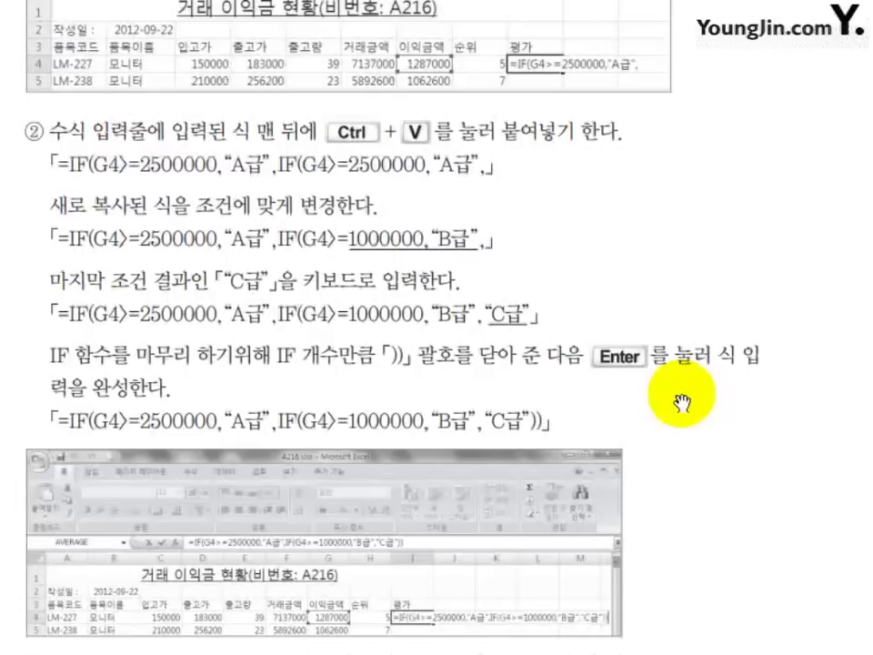
# Step: Scroll the textbook past the IF and nested IF pages to section 6, 품목별 합계 계산하기
pyautogui.scroll(-3, 637, 402)
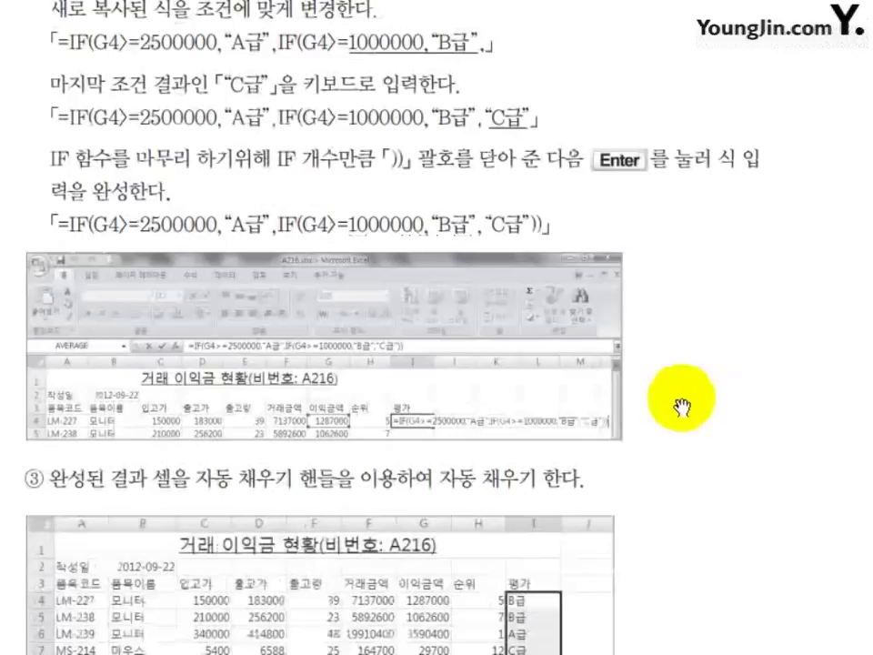
pyautogui.scroll(-2, 591, 364)
pyautogui.scroll(-2, 580, 353)
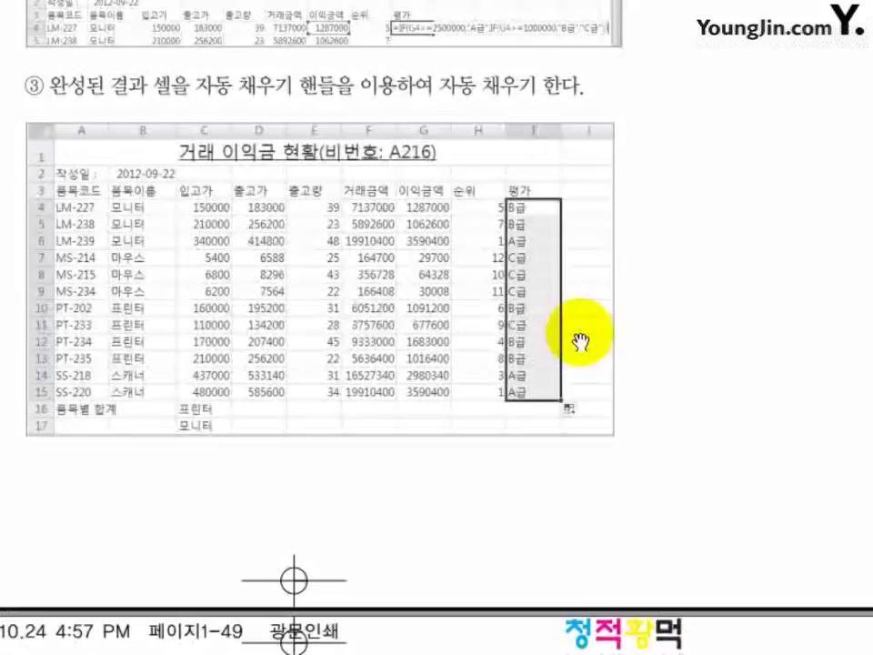
pyautogui.scroll(-8, 580, 341)
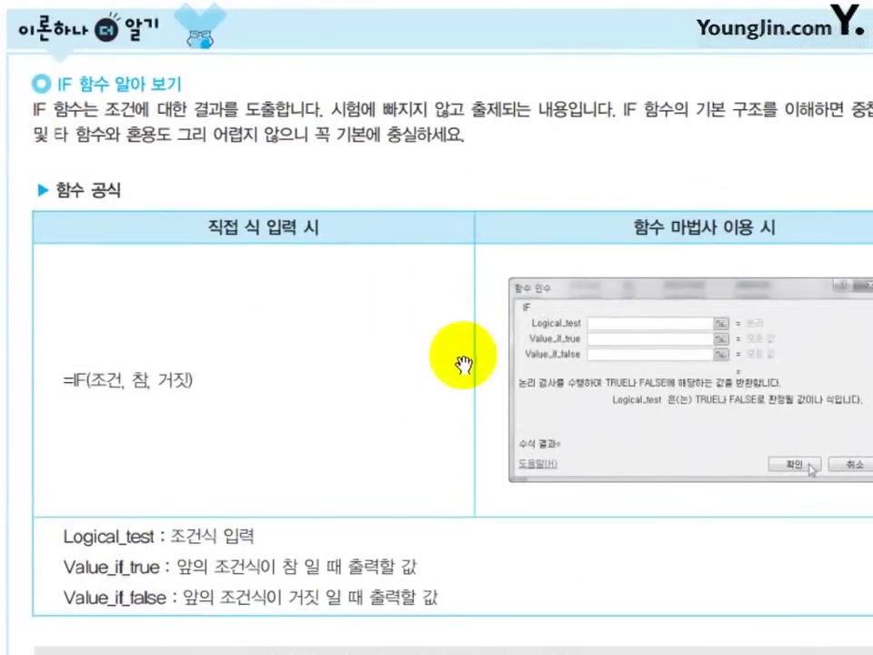
pyautogui.scroll(-6, 462, 351)
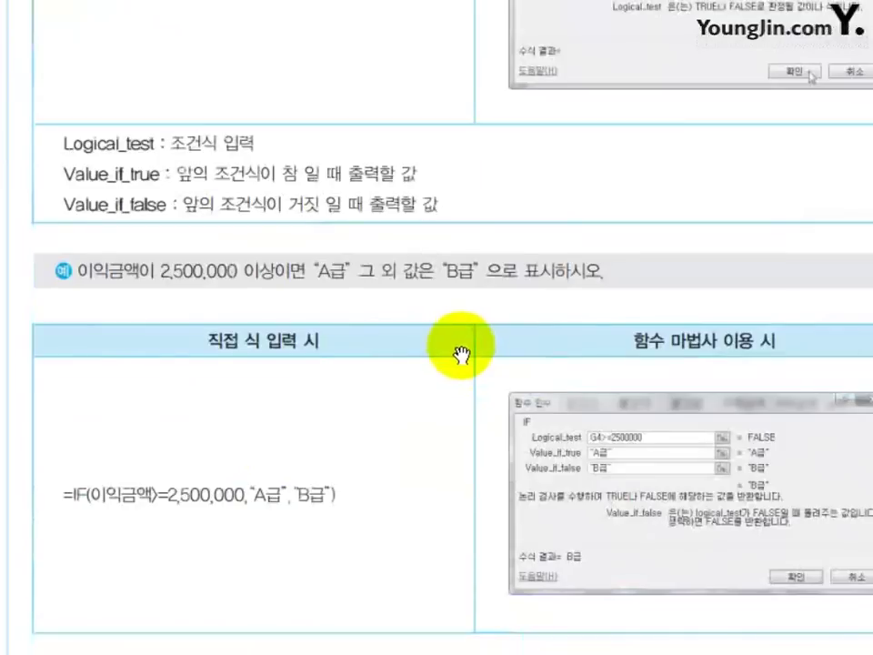
pyautogui.scroll(-1, 462, 352)
pyautogui.scroll(-15, 462, 353)
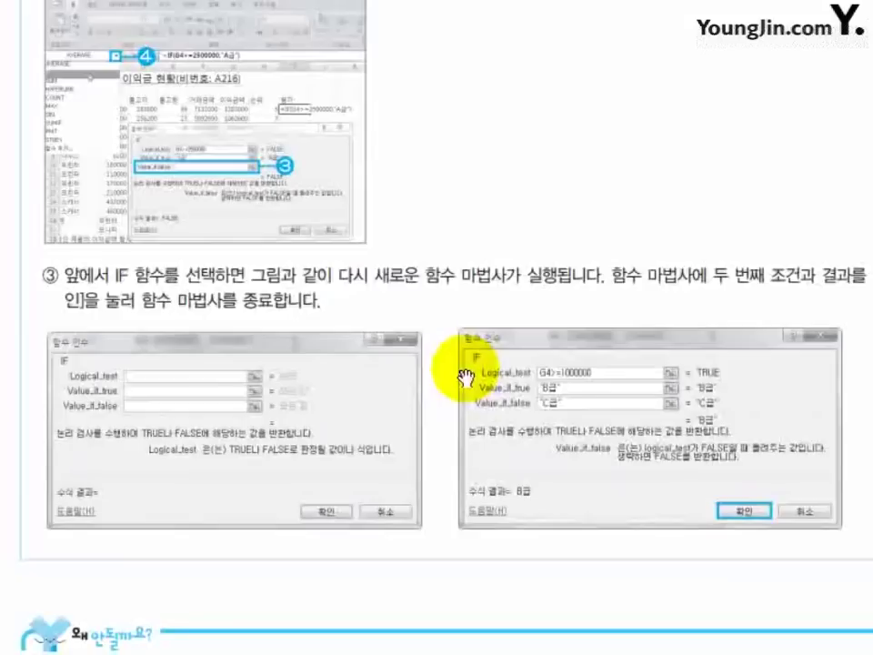
pyautogui.scroll(-1, 466, 376)
pyautogui.scroll(-8, 466, 371)
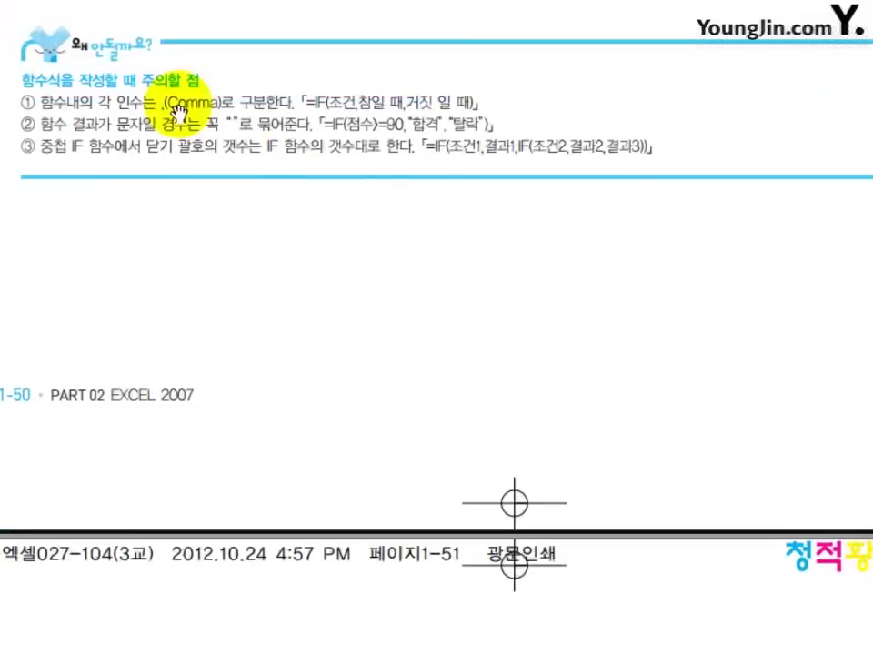
pyautogui.scroll(-8, 438, 341)
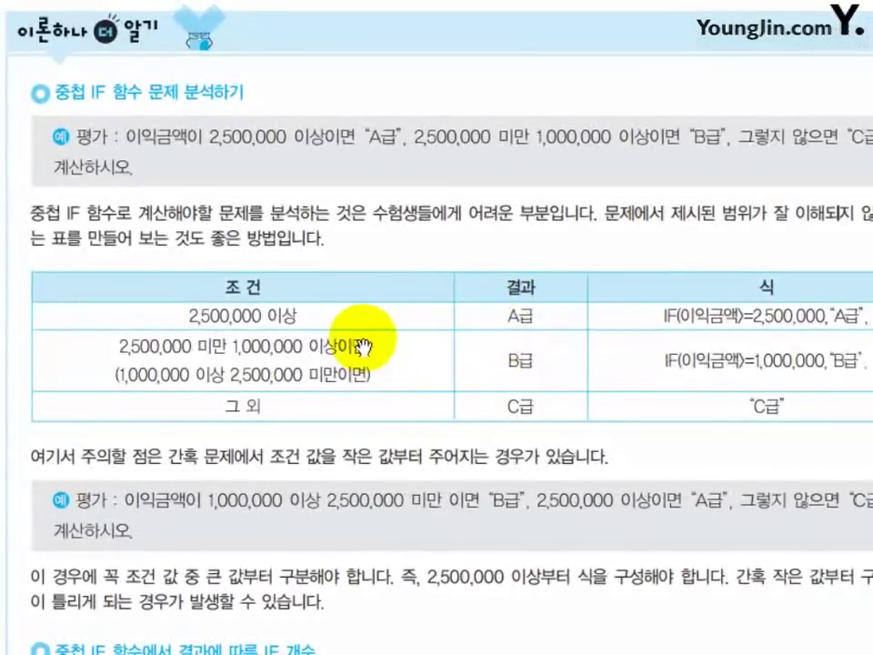
pyautogui.scroll(-5, 619, 370)
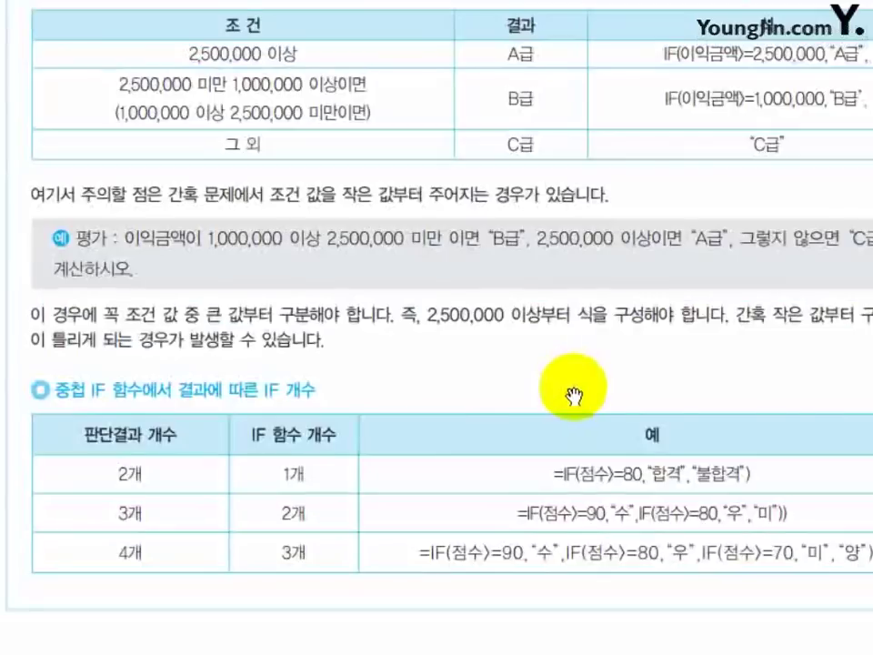
pyautogui.scroll(-10, 561, 413)
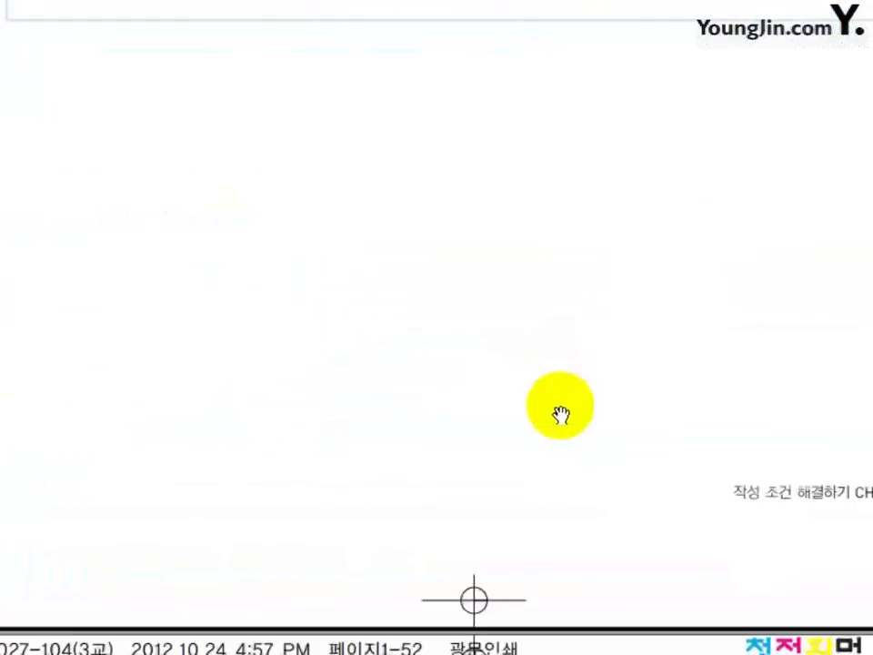
pyautogui.scroll(-6, 556, 418)
pyautogui.moveTo(642, 371); pyautogui.dragTo(492, 341)
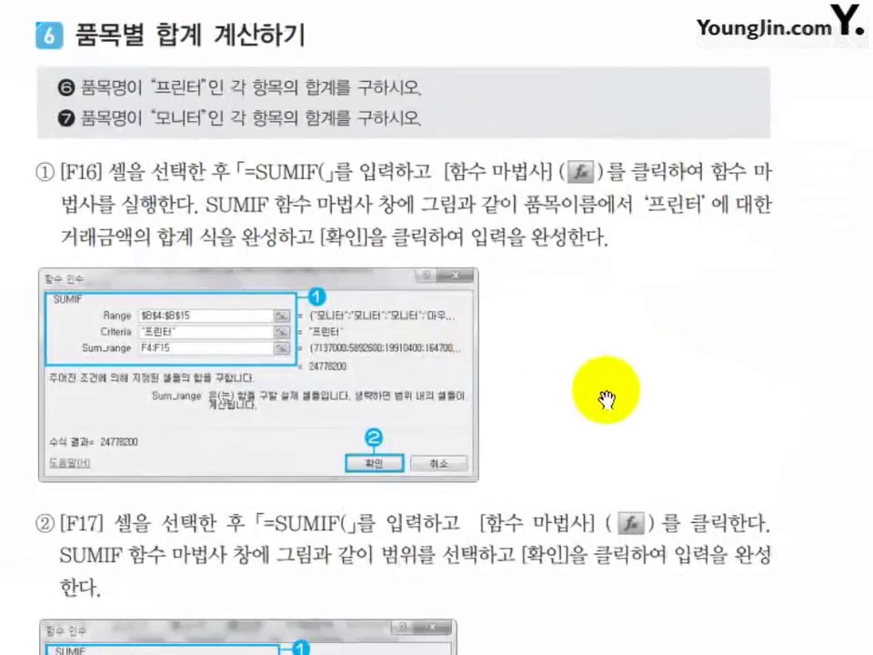
# Step: Scroll past the SUMIF and range-sum pages to section 9, 작업표 정렬하기
pyautogui.scroll(-8, 610, 374)
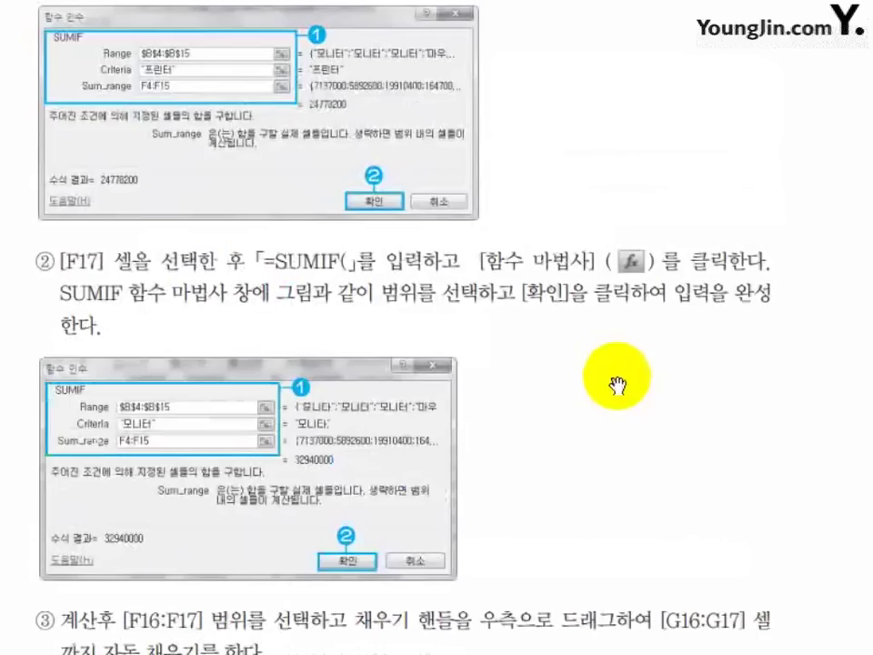
pyautogui.scroll(-6, 610, 391)
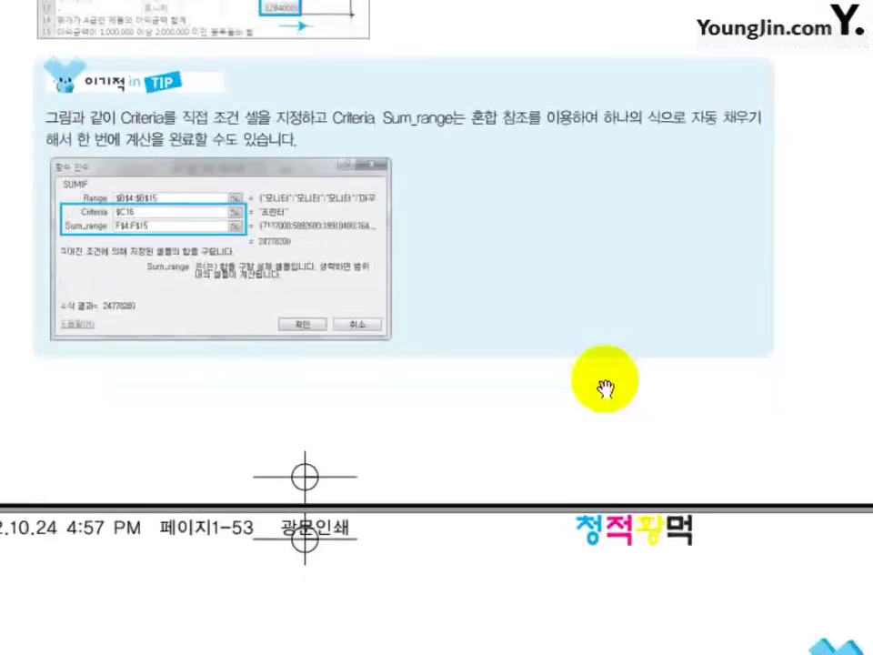
pyautogui.scroll(-6, 604, 393)
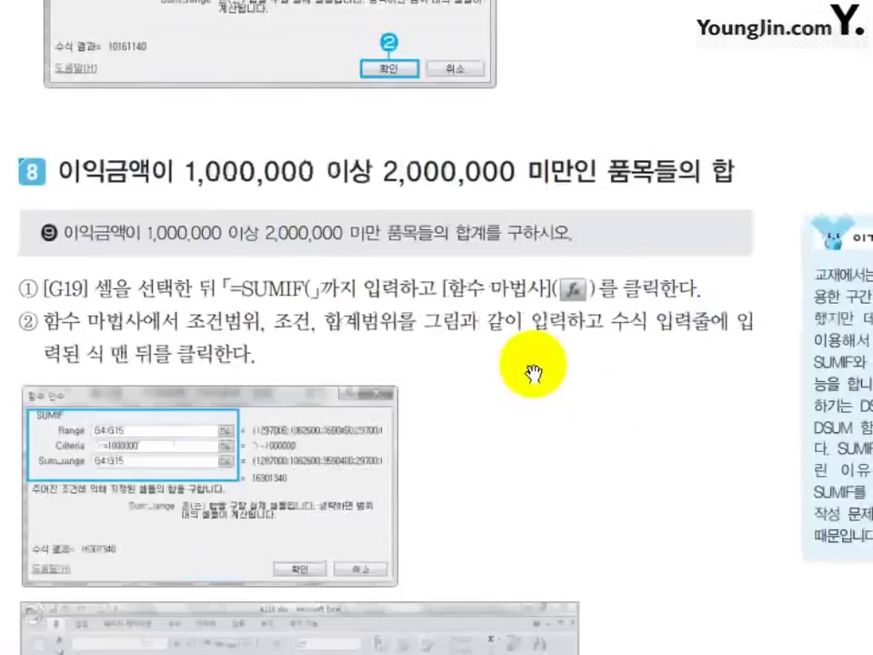
pyautogui.scroll(-2, 533, 372)
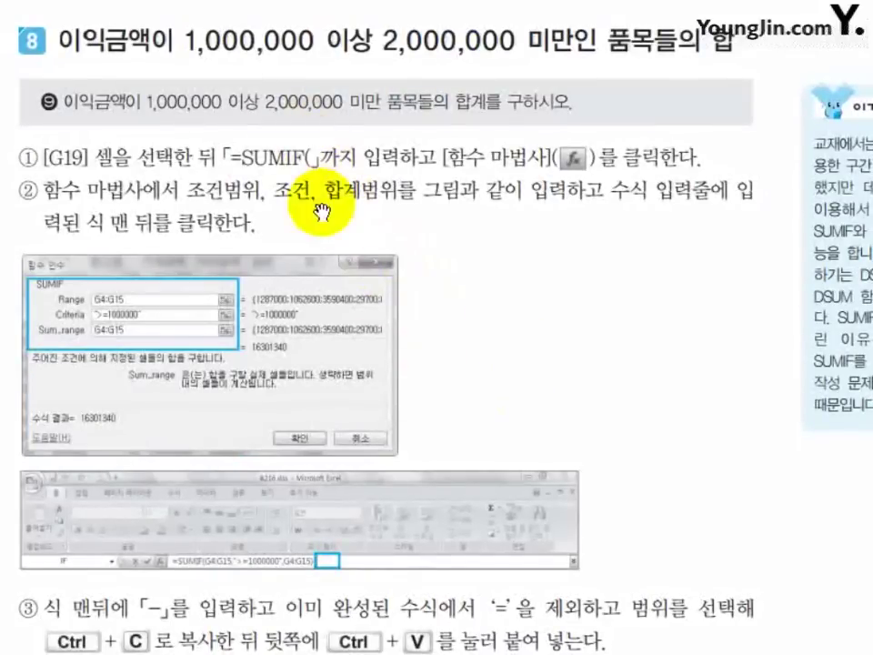
pyautogui.scroll(-5, 537, 417)
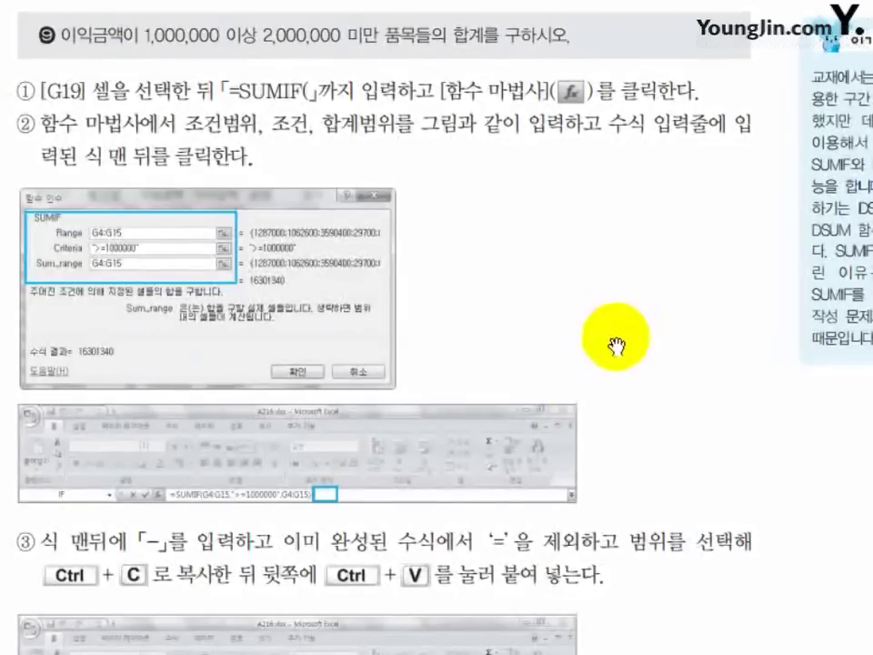
pyautogui.scroll(-5, 615, 454)
pyautogui.scroll(-11, 624, 343)
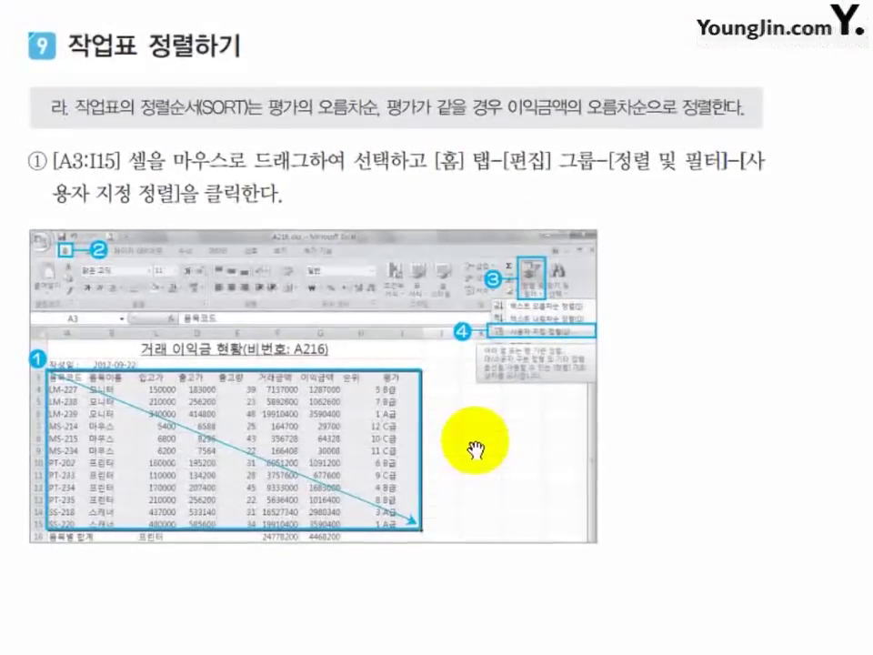
# Step: Scroll through sections 9–12 to section 13's instructions for hiding the 입고가 column
pyautogui.scroll(-10, 475, 453)
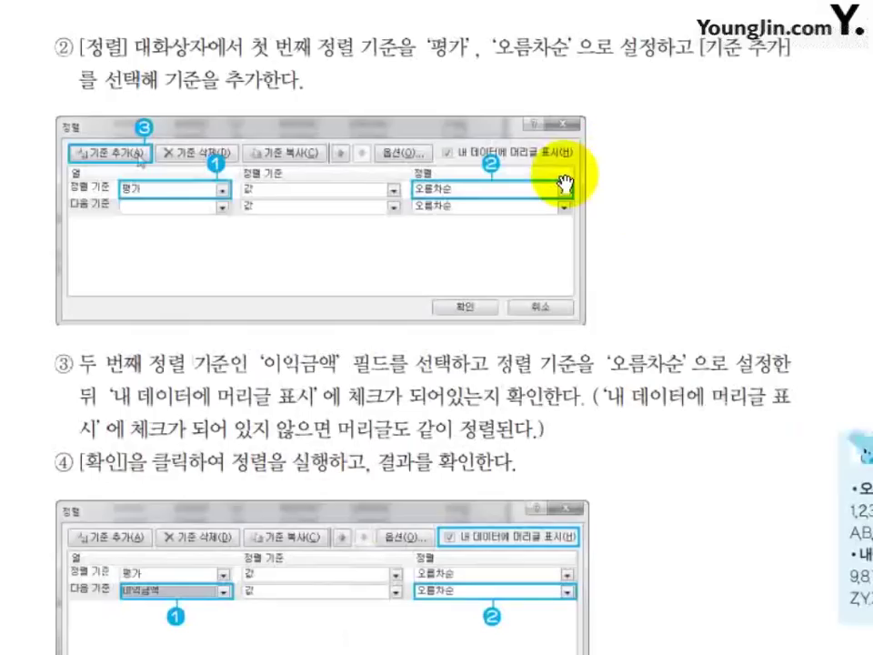
pyautogui.scroll(-10, 462, 292)
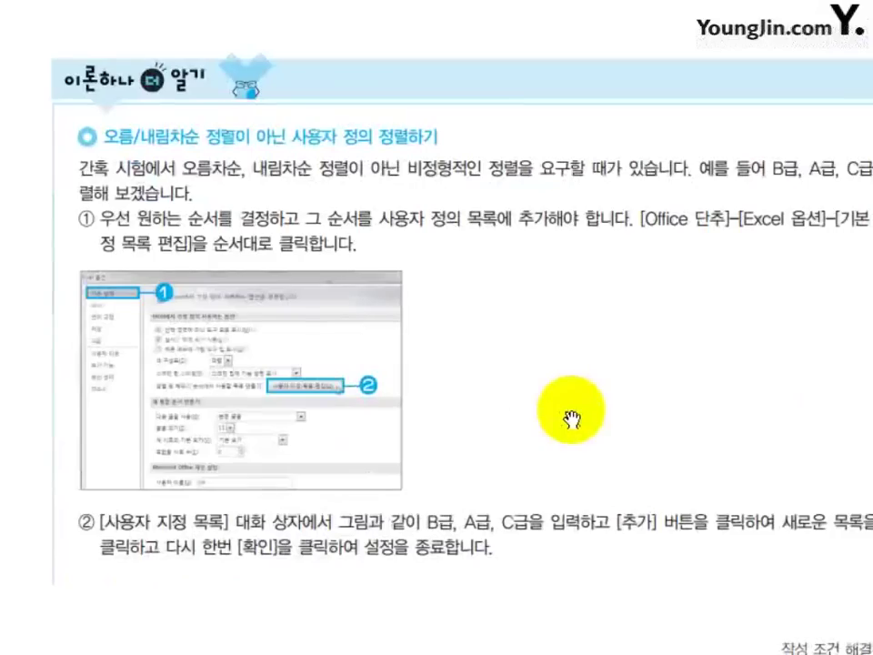
pyautogui.scroll(-10, 557, 431)
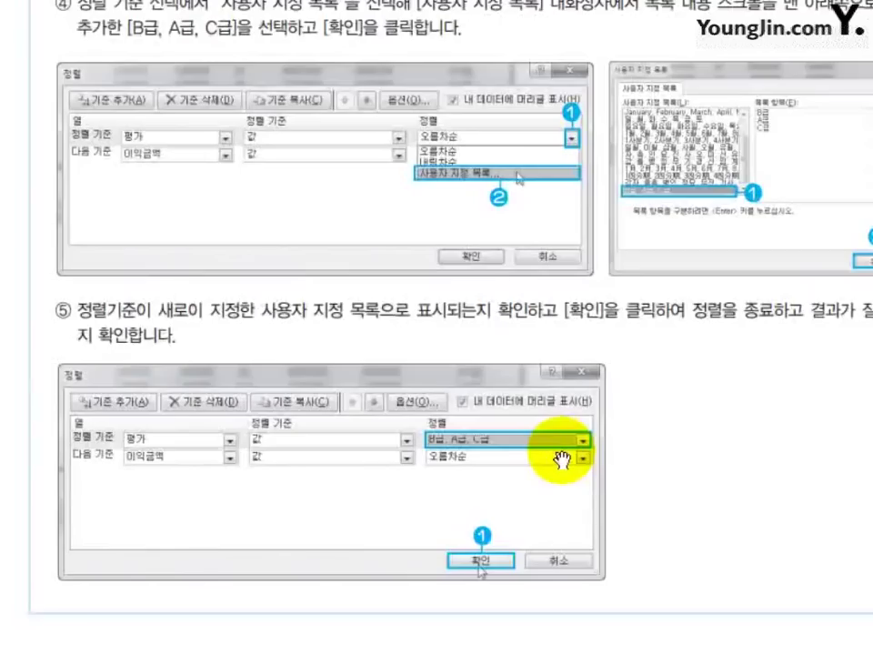
pyautogui.scroll(-10, 562, 459)
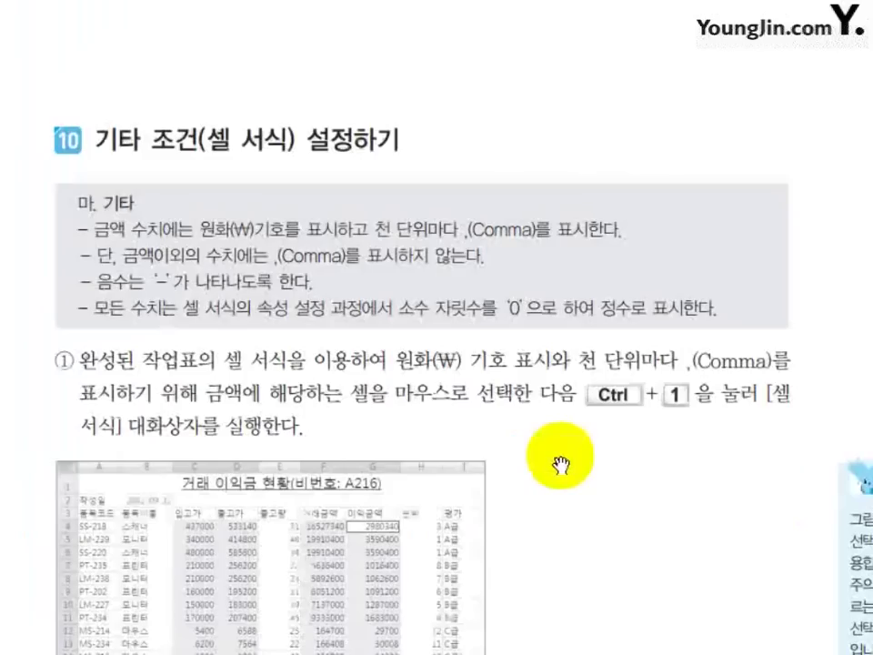
pyautogui.scroll(-10, 560, 473)
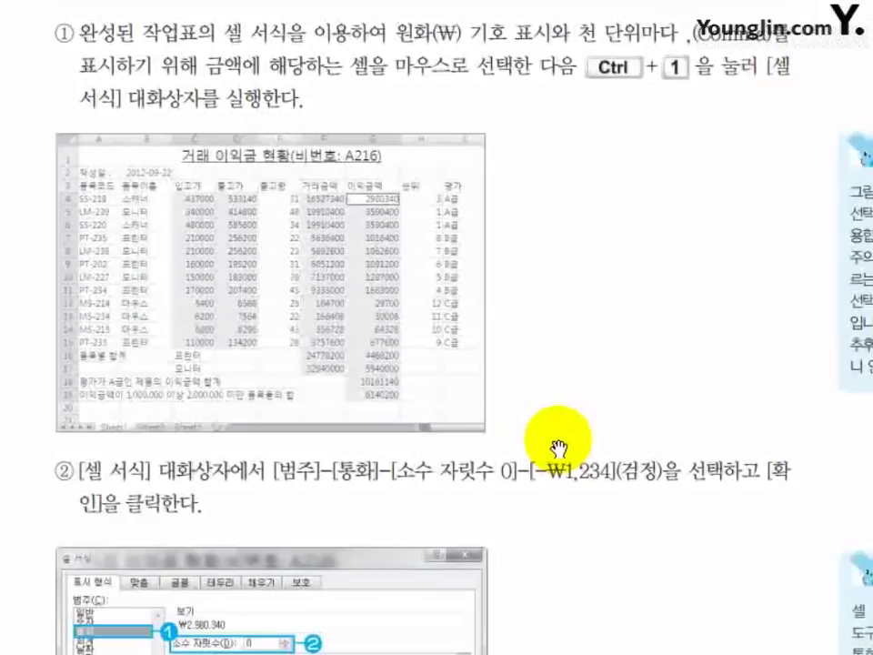
pyautogui.scroll(-5, 557, 447)
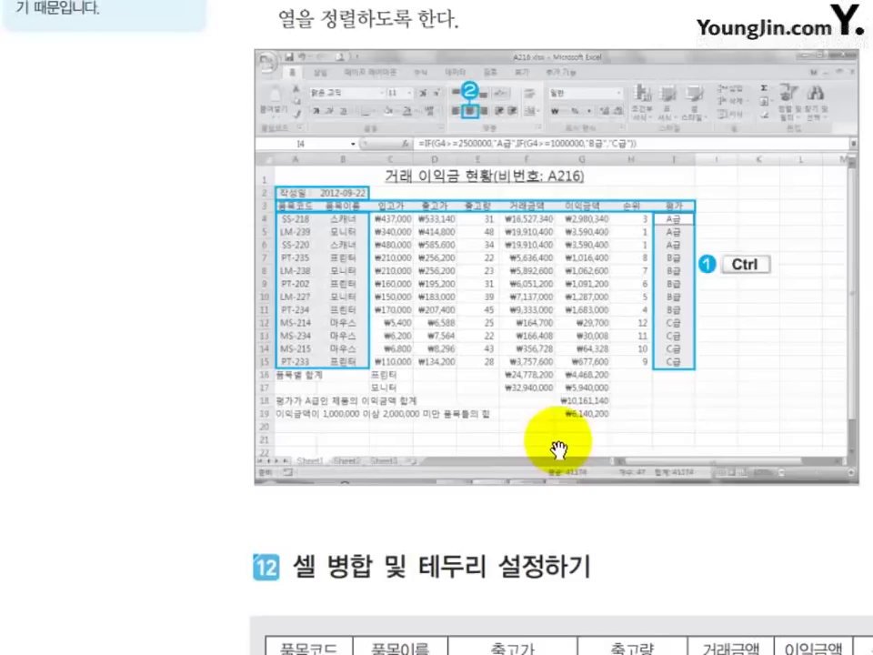
pyautogui.scroll(-10, 557, 449)
pyautogui.scroll(-15, 557, 454)
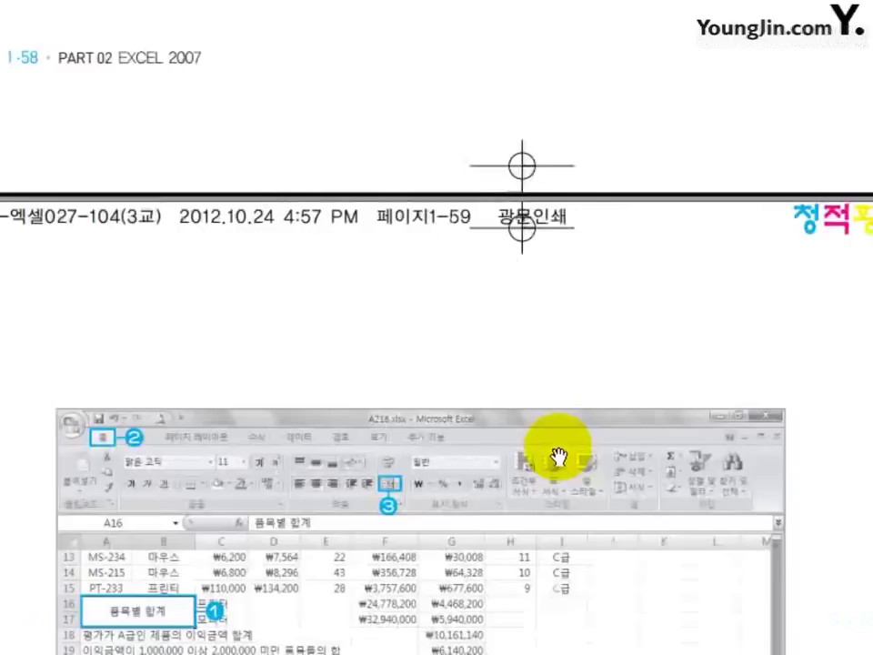
pyautogui.scroll(-4, 556, 451)
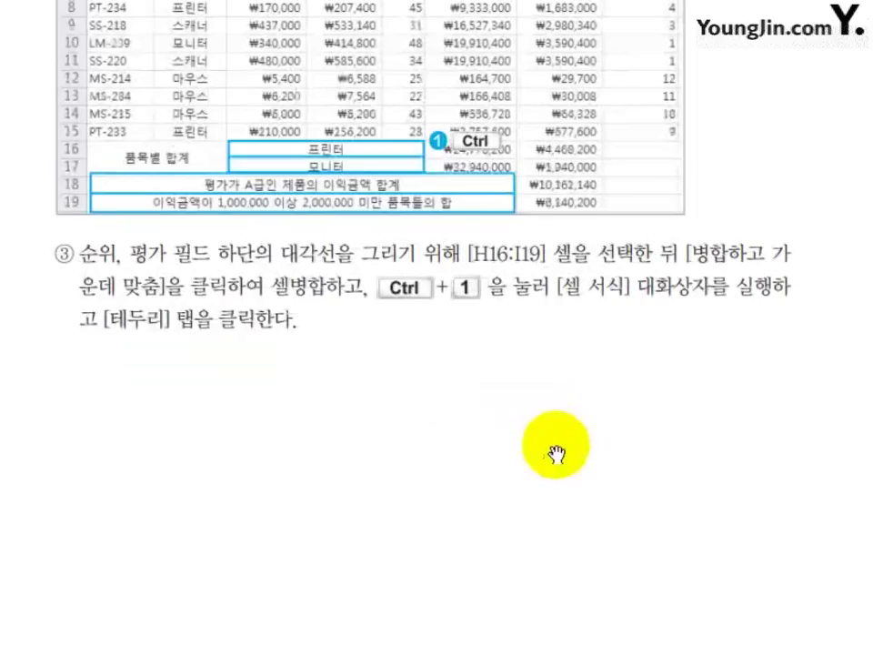
pyautogui.scroll(5, 382, 309)
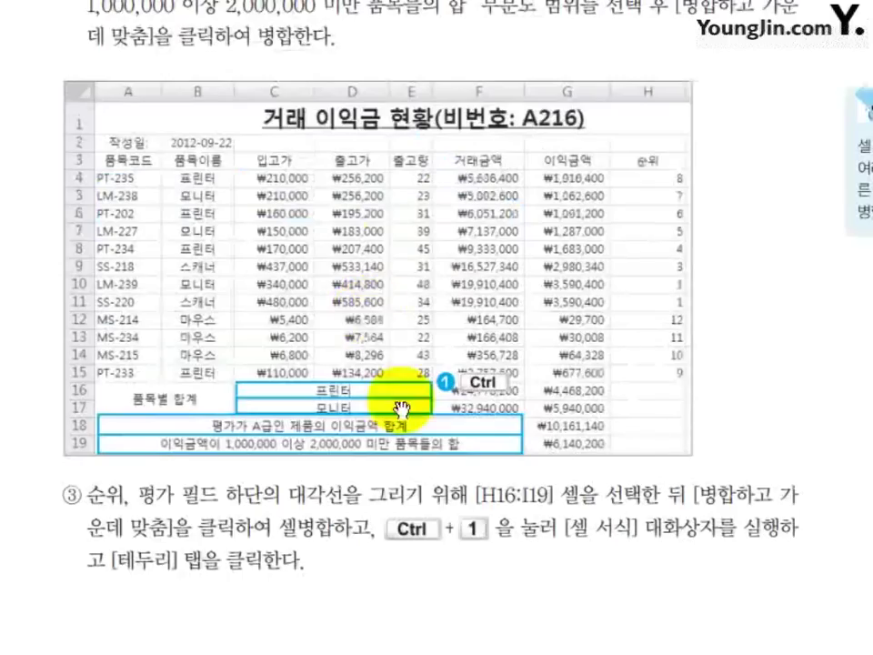
pyautogui.scroll(-15, 428, 455)
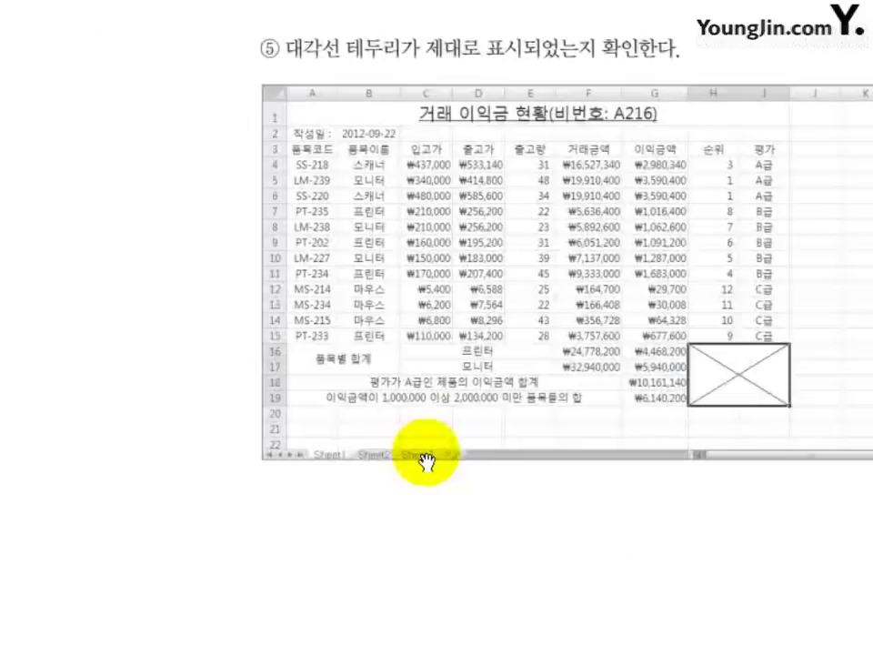
pyautogui.scroll(-10, 425, 460)
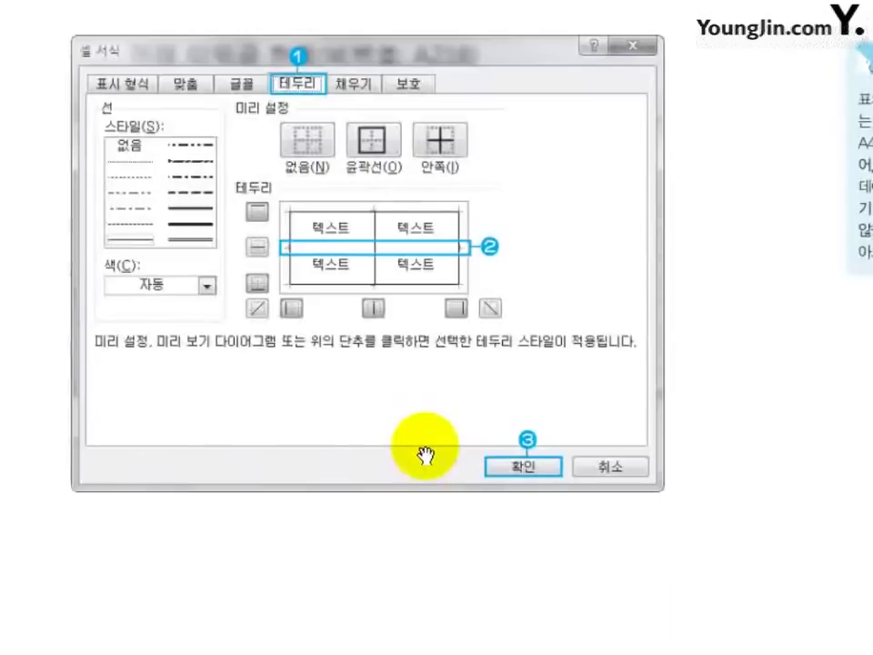
pyautogui.scroll(-10, 425, 455)
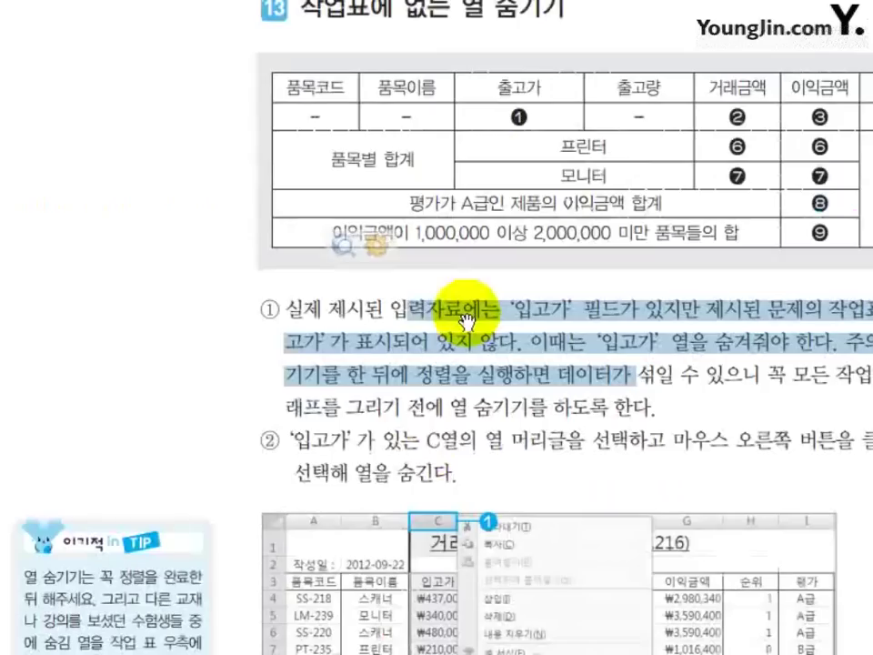
pyautogui.scroll(-5, 462, 487)
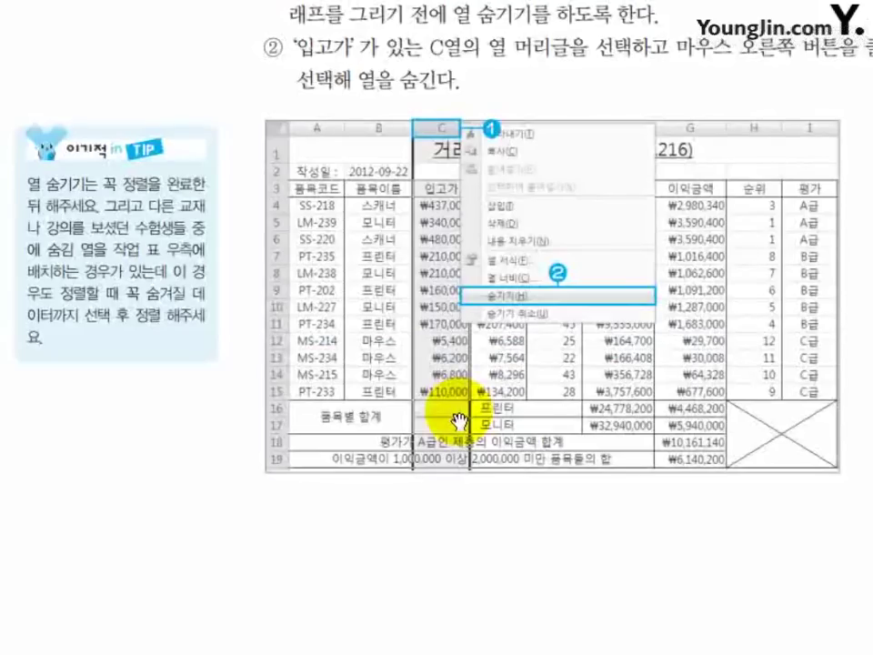
pyautogui.scroll(-8, 482, 446)
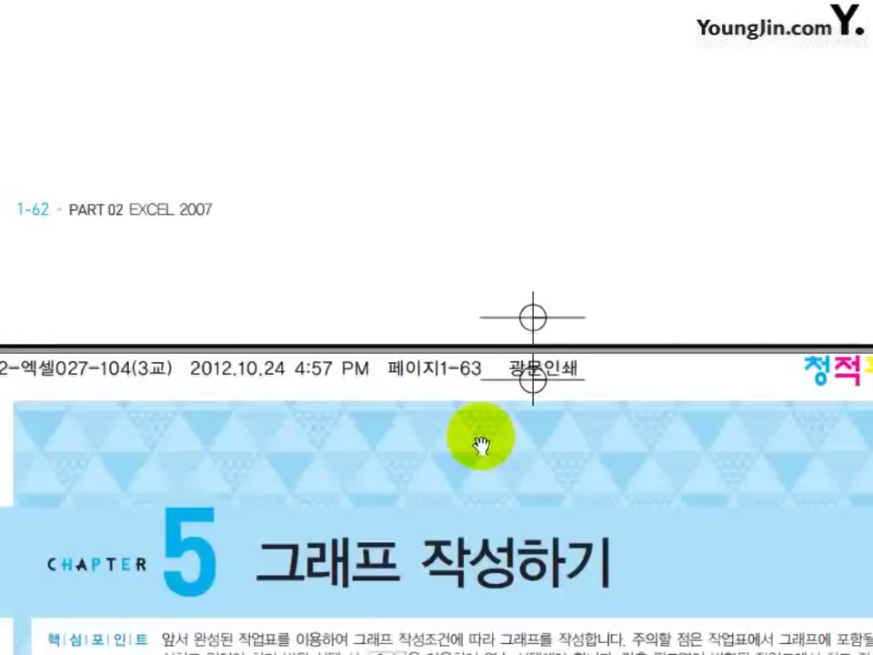
pyautogui.scroll(10, 482, 445)
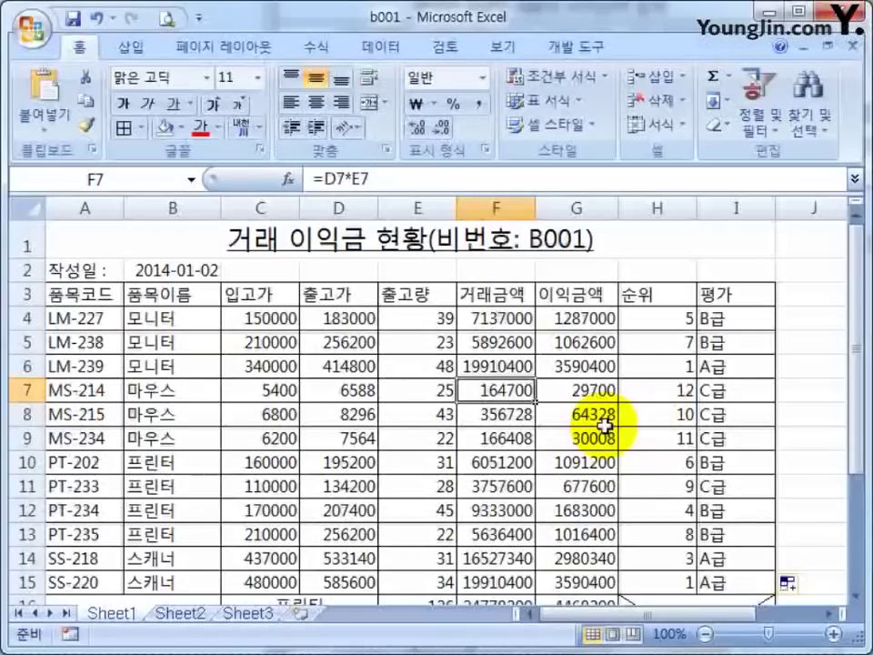
# Step: Select the trade-profit table A3:I15, starting from the 품목코드 header cell
pyautogui.scroll(-2, 604, 424)
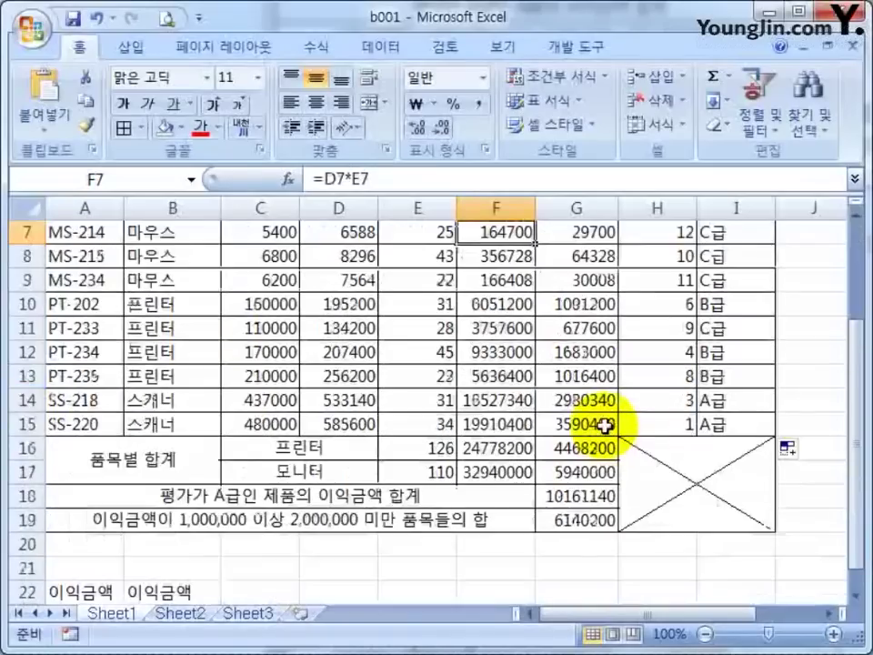
pyautogui.scroll(2, 604, 424)
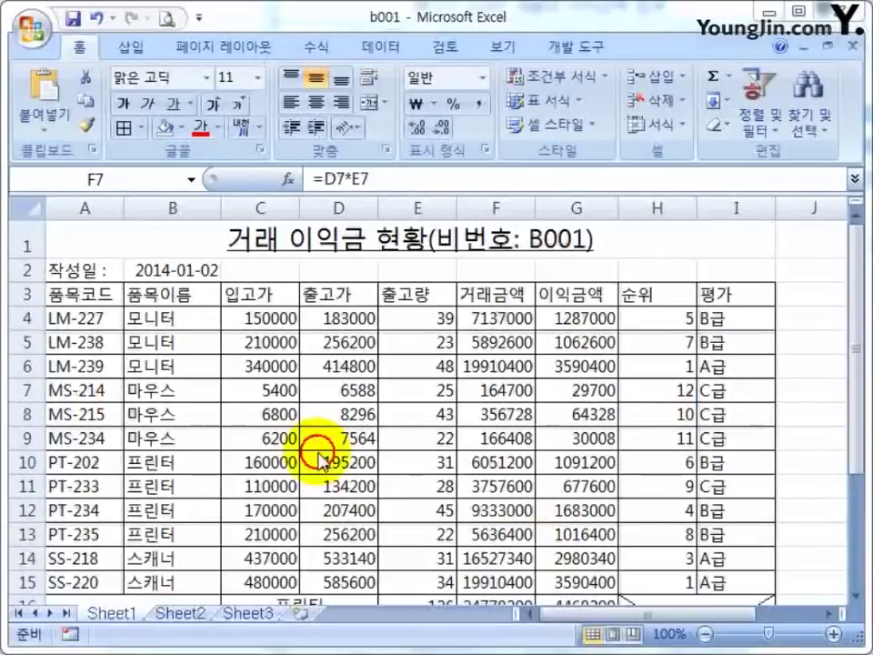
pyautogui.click(62, 293)
pyautogui.moveTo(62, 294); pyautogui.dragTo(725, 499)
pyautogui.scroll(1, 741, 382)
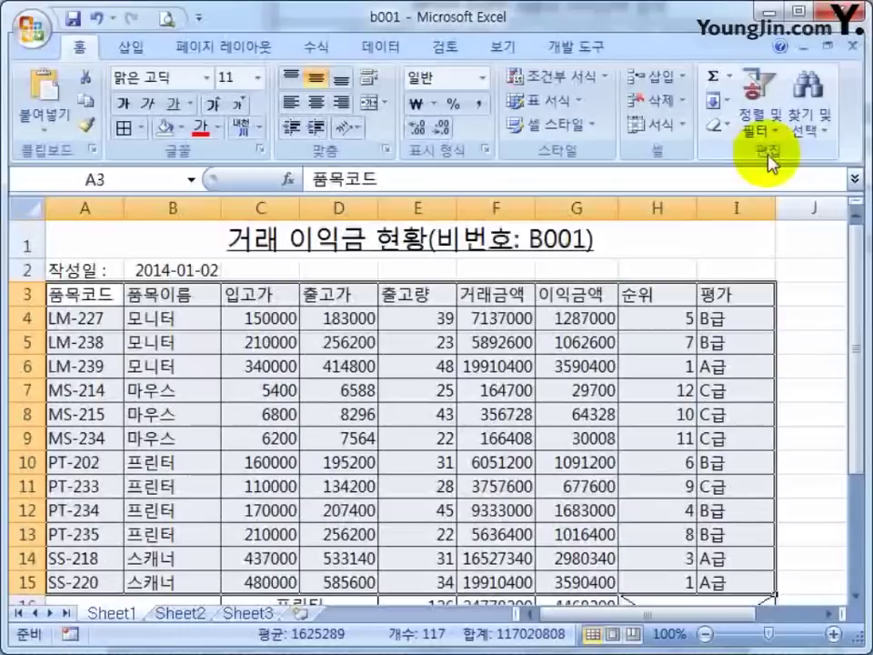
# Step: Custom-sort the table by 평가 ascending, then by 이익금액 ascending
pyautogui.click(764, 123)
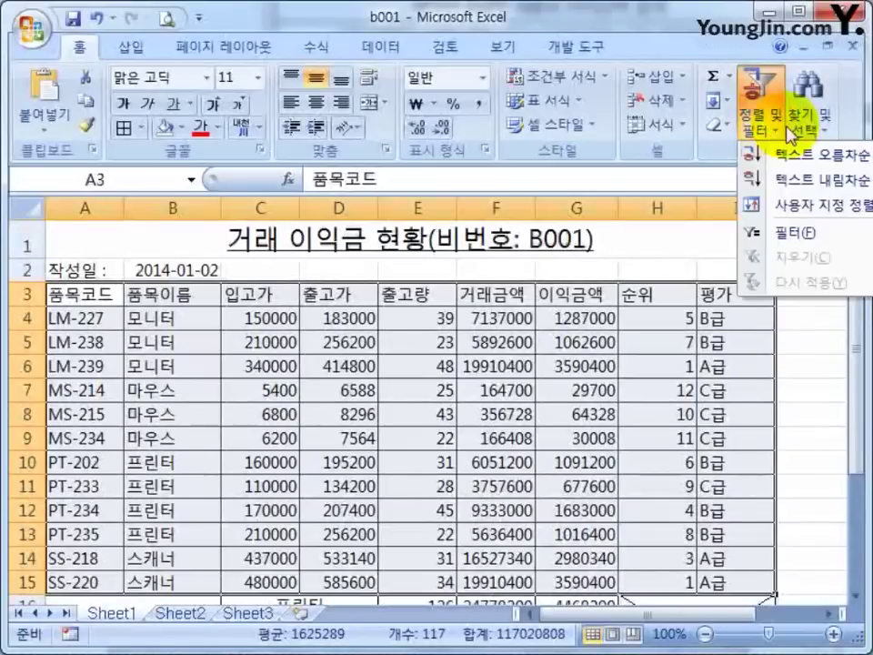
pyautogui.click(788, 220)
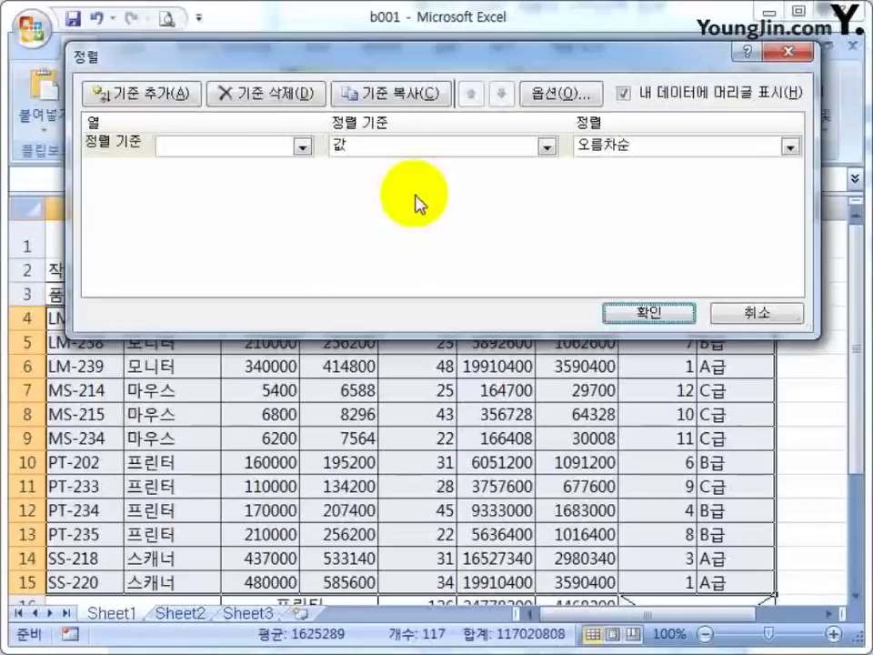
pyautogui.click(301, 146)
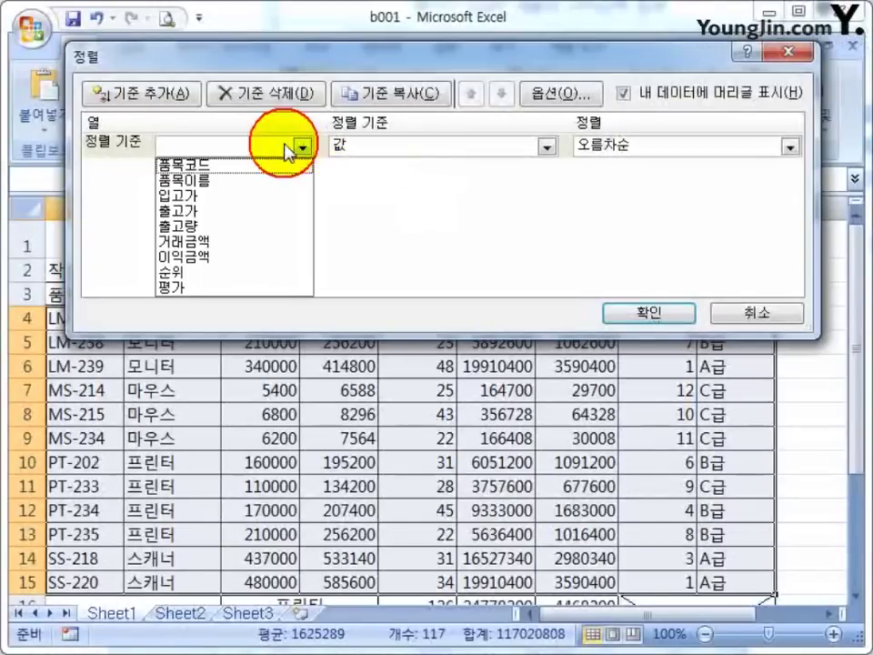
pyautogui.click(185, 289)
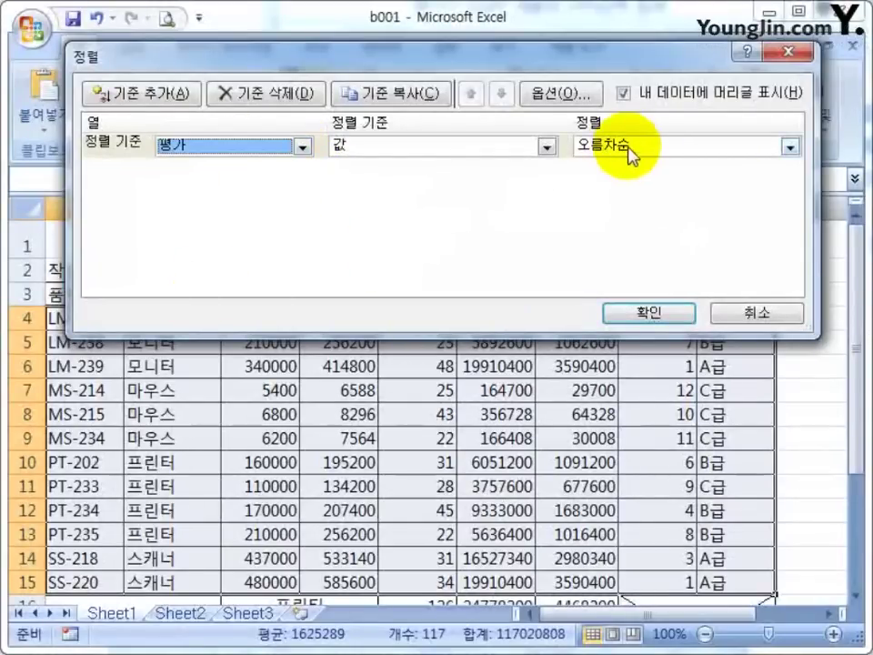
pyautogui.click(137, 95)
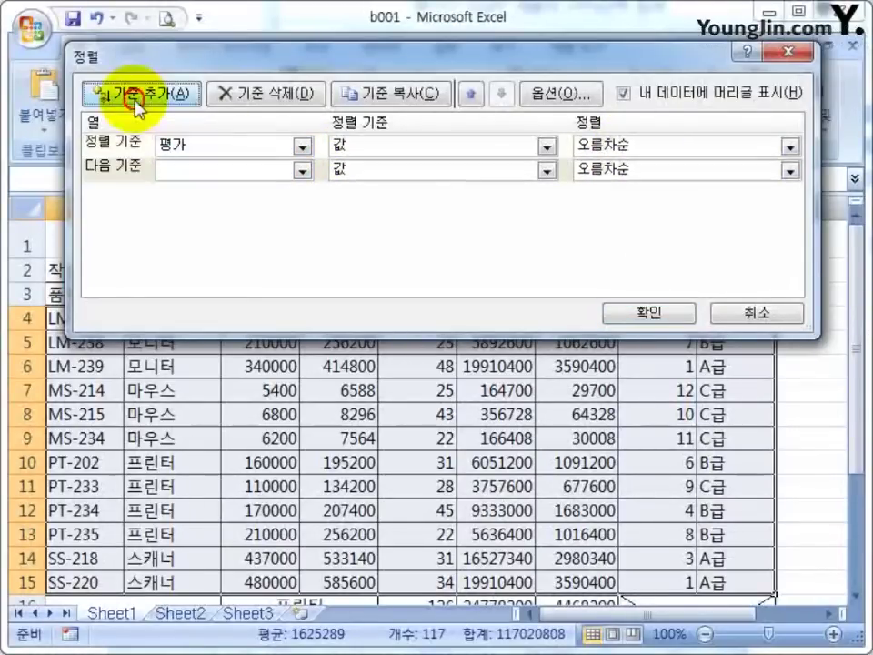
pyautogui.click(269, 169)
pyautogui.click(227, 264)
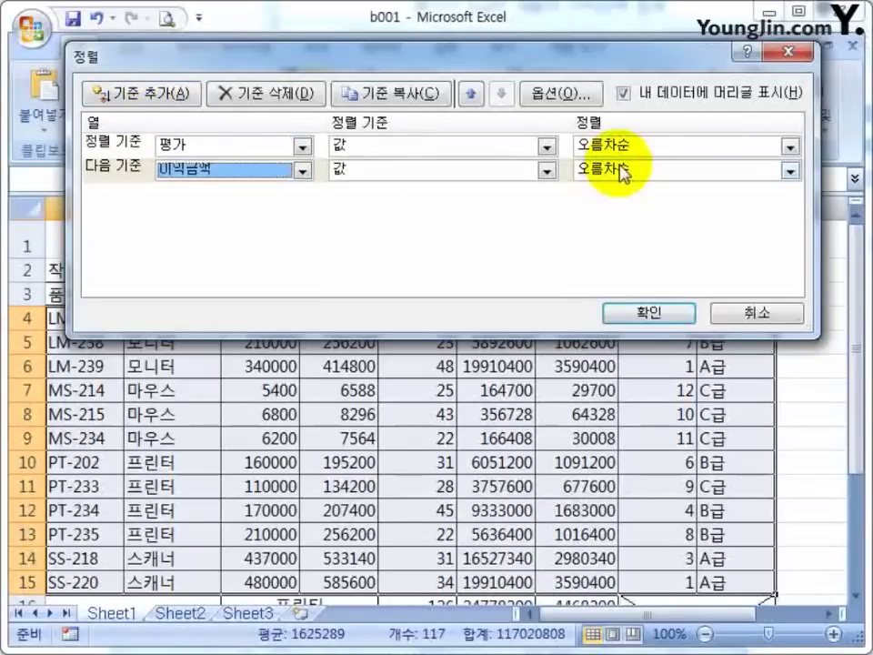
pyautogui.click(647, 316)
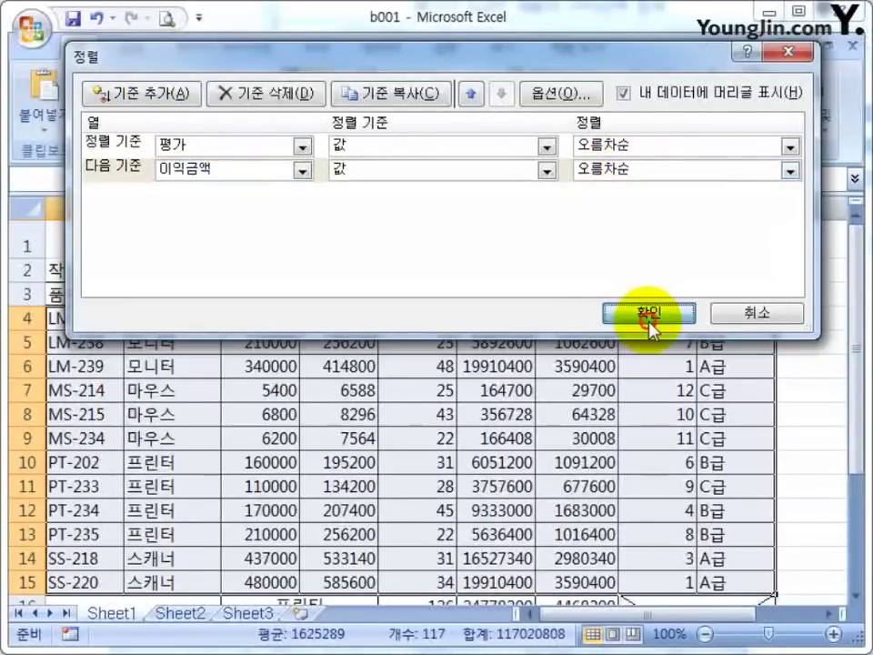
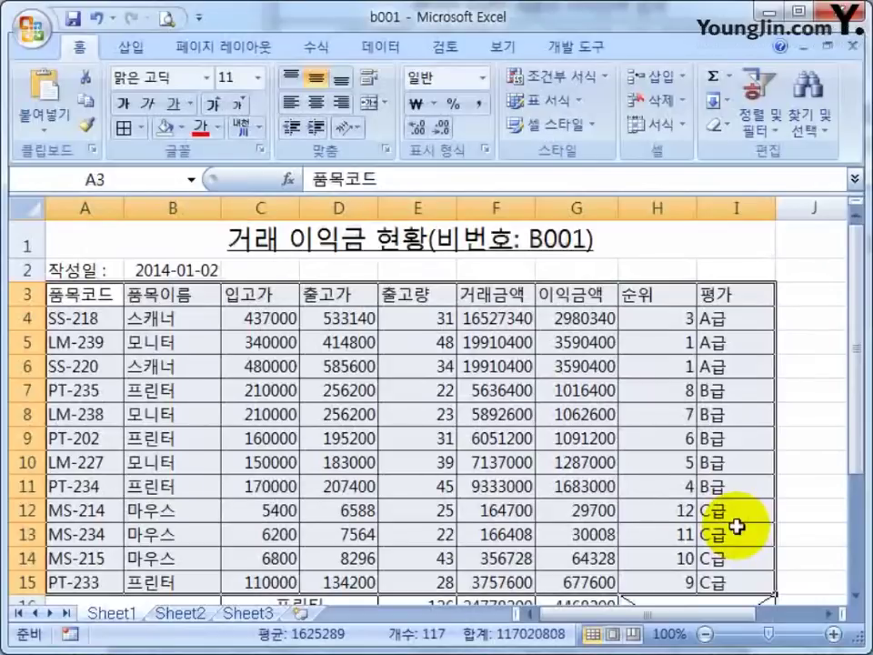
# Step: Start a custom sort on 평가 that uses a custom list order
pyautogui.click(751, 129)
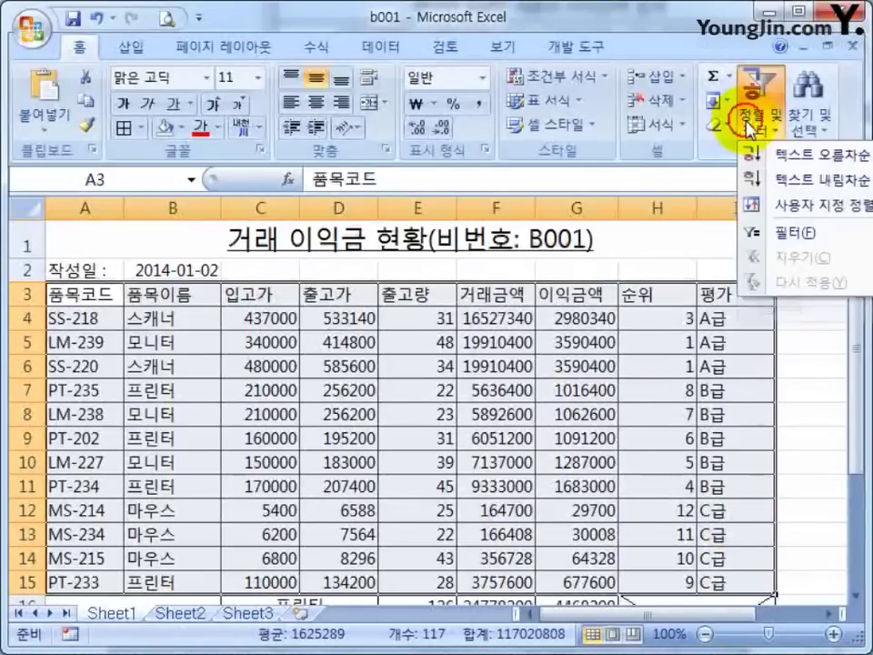
pyautogui.click(814, 208)
pyautogui.click(693, 144)
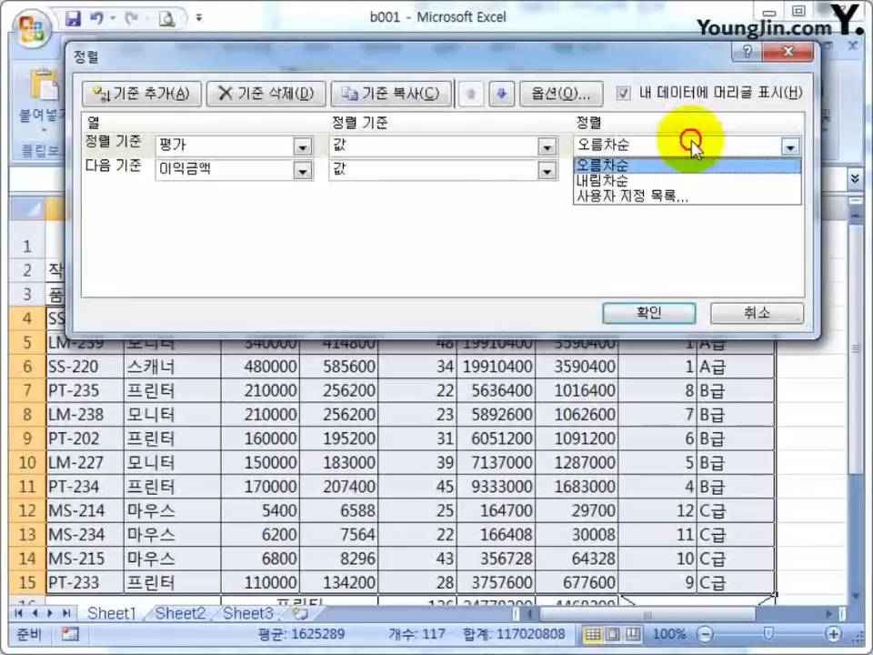
pyautogui.click(646, 196)
# Step: Create the custom list B급, A급, C급 and make it the 평가 sort order
pyautogui.click(478, 98)
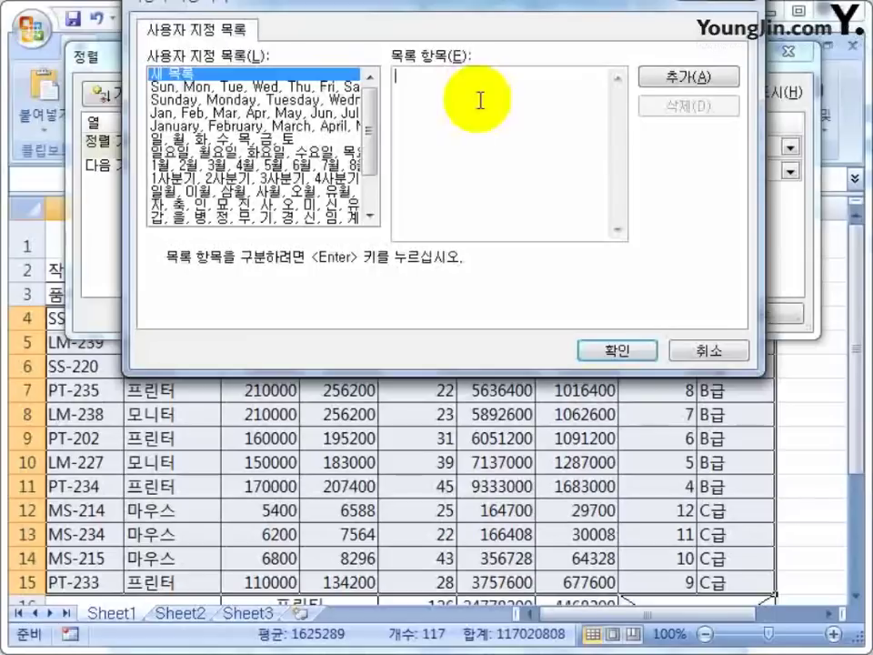
pyautogui.write('B급')
pyautogui.press('Return')
pyautogui.write('A급')
pyautogui.press('Return')
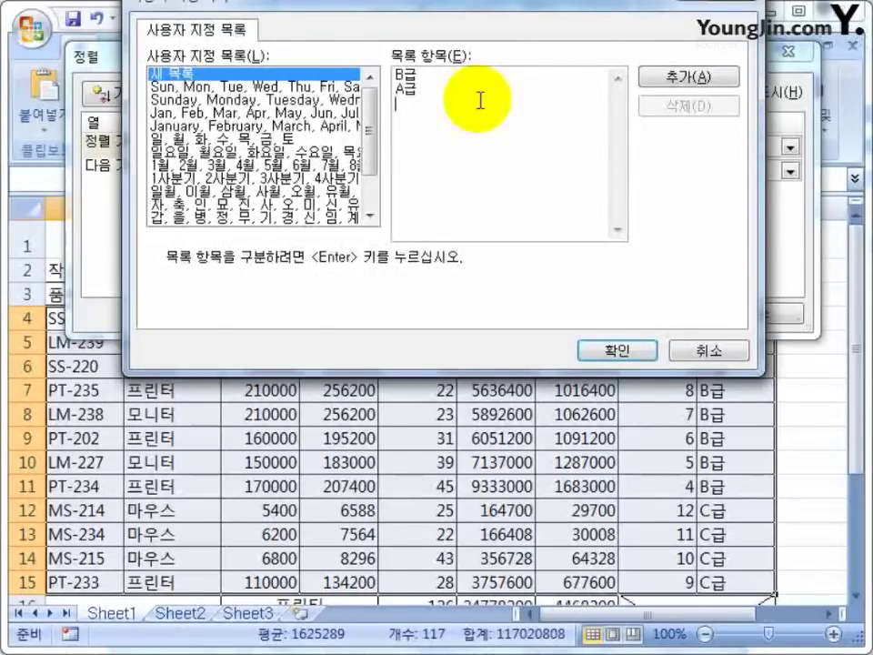
pyautogui.write('C급')
pyautogui.click(690, 82)
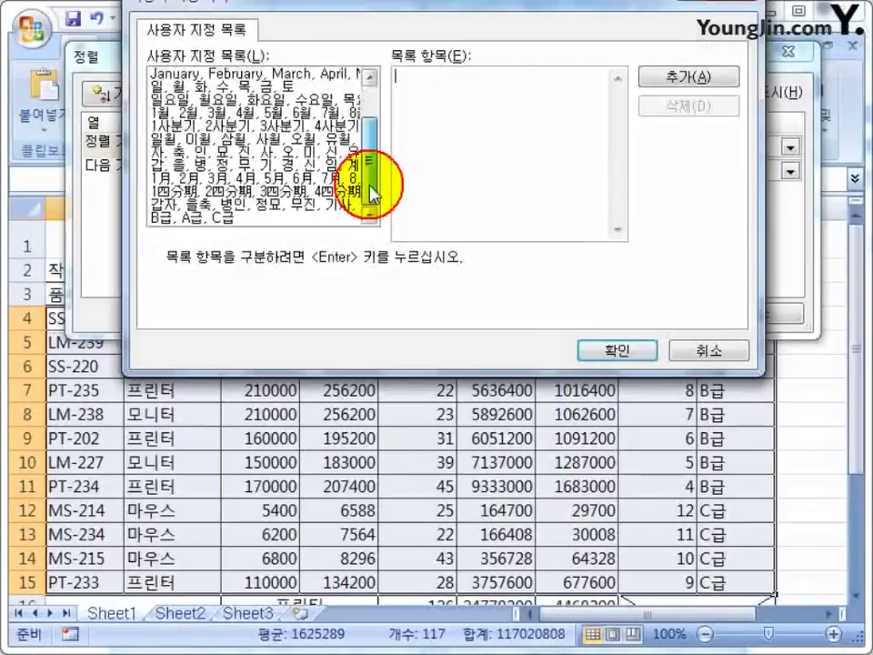
pyautogui.click(194, 218)
pyautogui.click(616, 352)
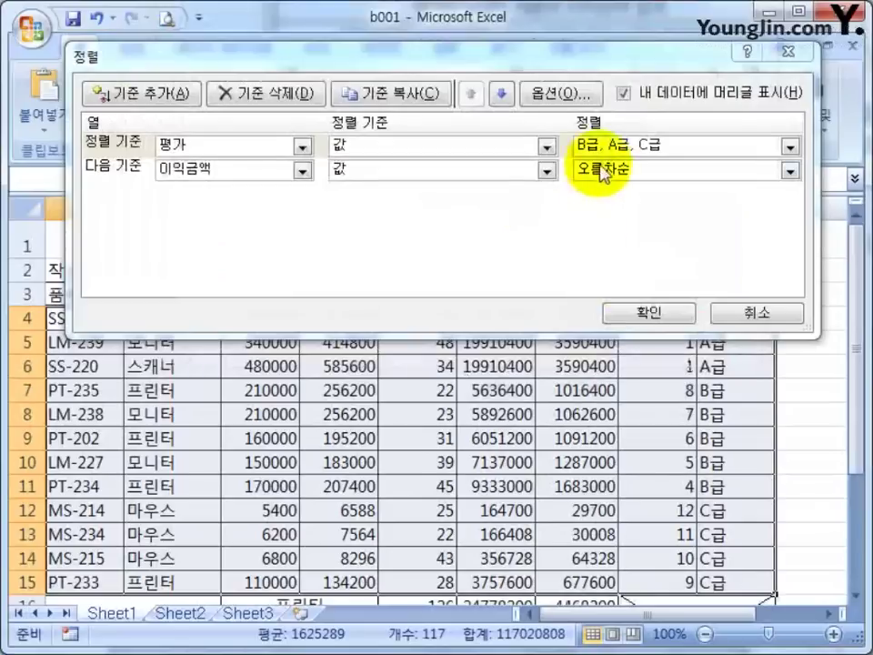
# Step: Apply the B급/A급/C급 sort, then re-sort 평가 ascending so A급 rows come first
pyautogui.click(636, 310)
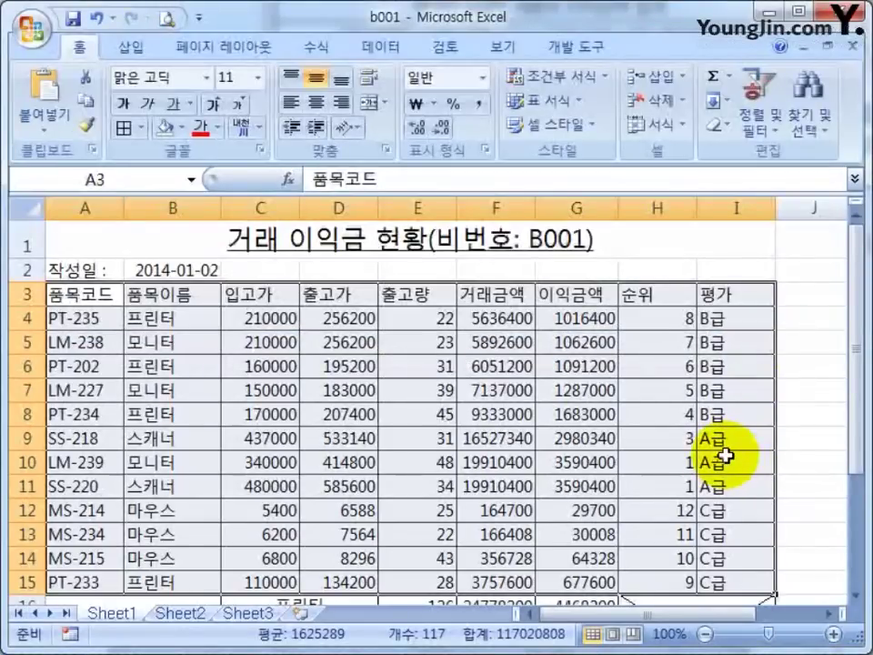
pyautogui.click(757, 102)
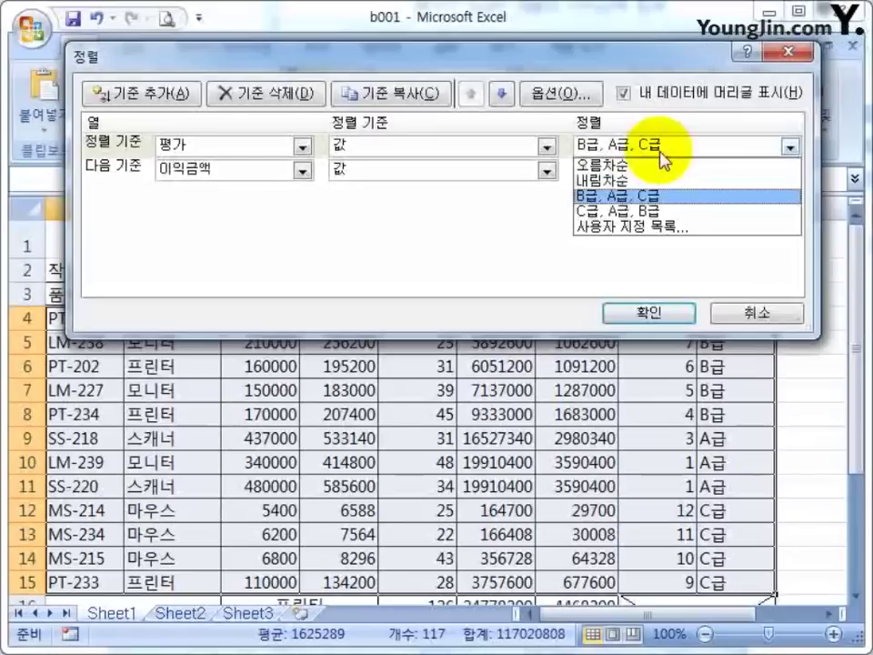
pyautogui.click(639, 166)
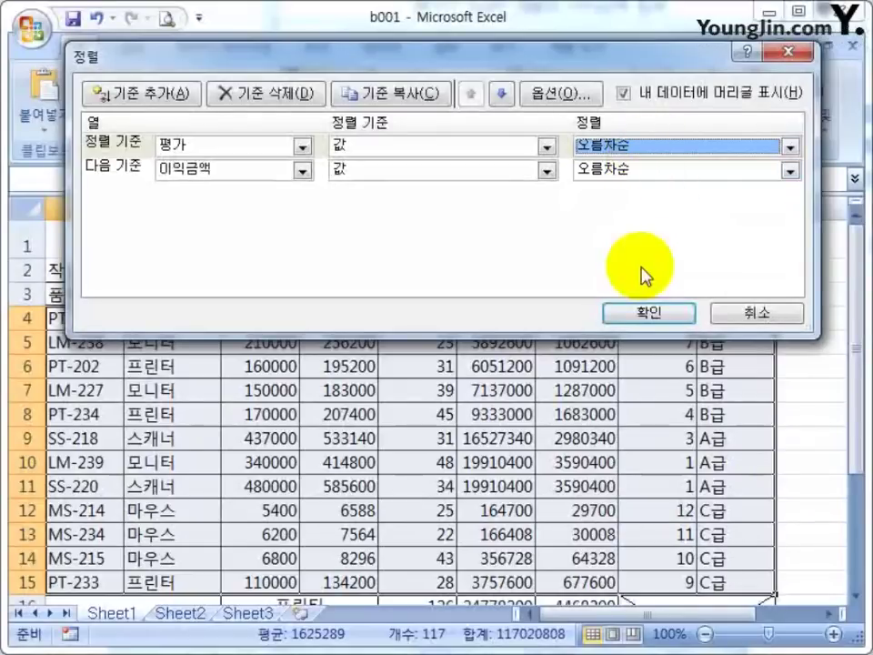
pyautogui.click(646, 315)
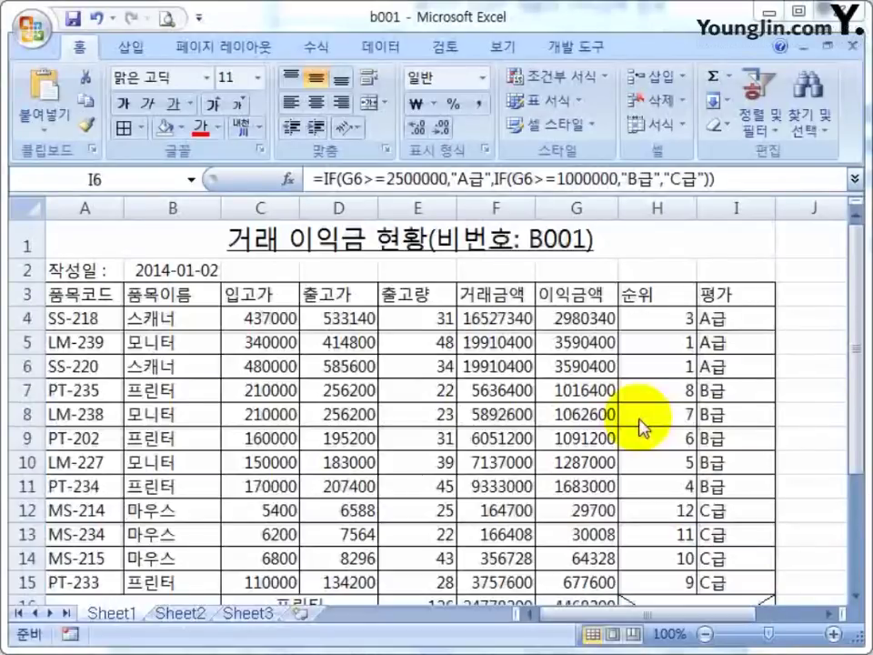
# Step: Select C4:D15, F4:G17 and G18:G19 together as one multi-range selection
pyautogui.scroll(-1, 621, 418)
pyautogui.scroll(1, 273, 326)
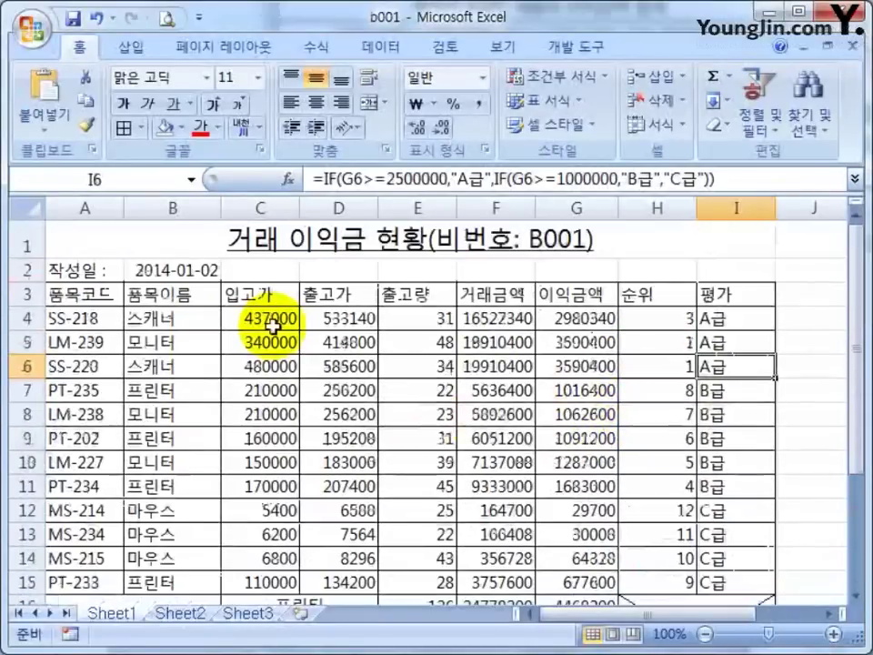
pyautogui.moveTo(234, 318); pyautogui.dragTo(344, 519)
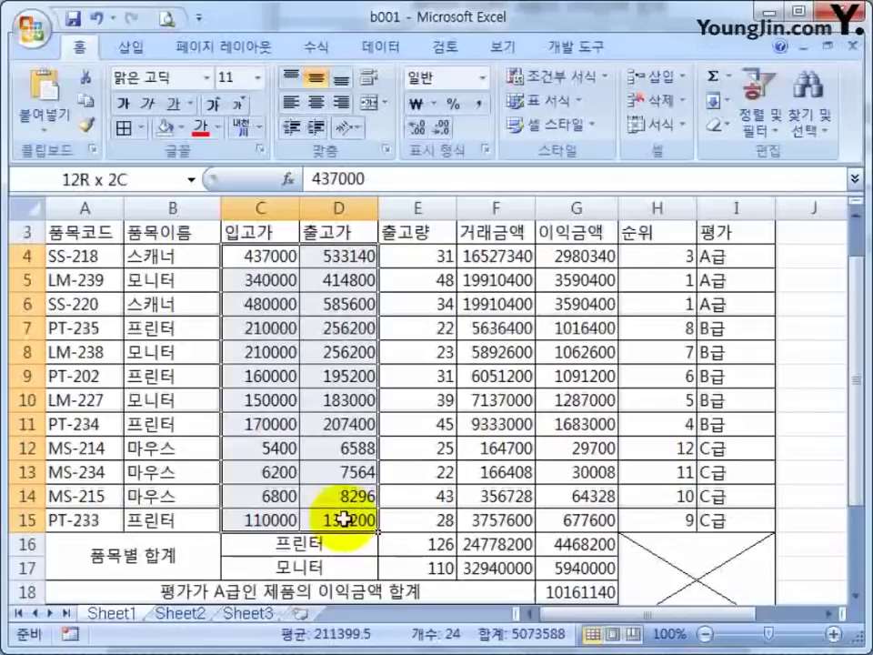
pyautogui.scroll(1, 556, 483)
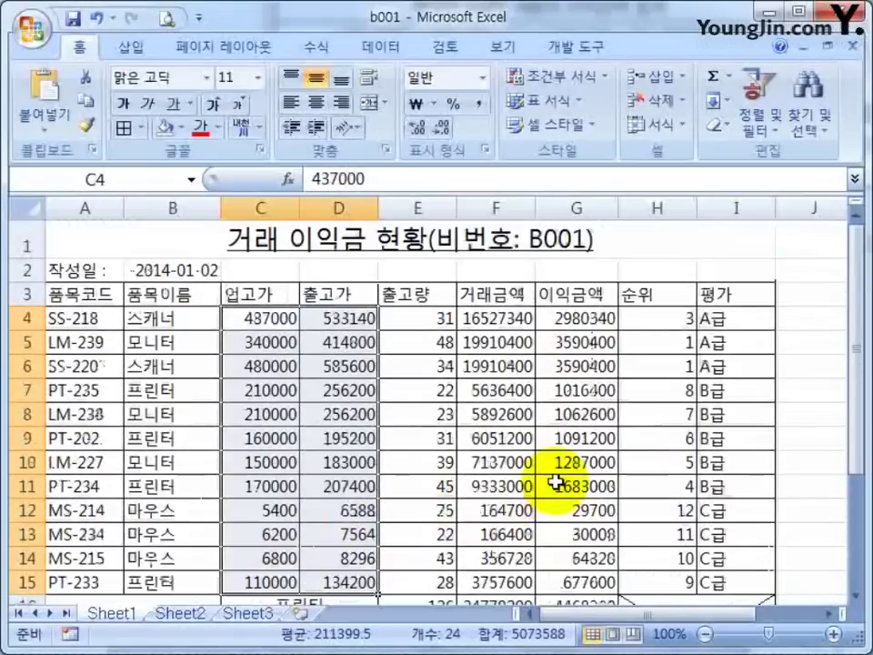
pyautogui.moveTo(495, 318); pyautogui.dragTo(580, 543)
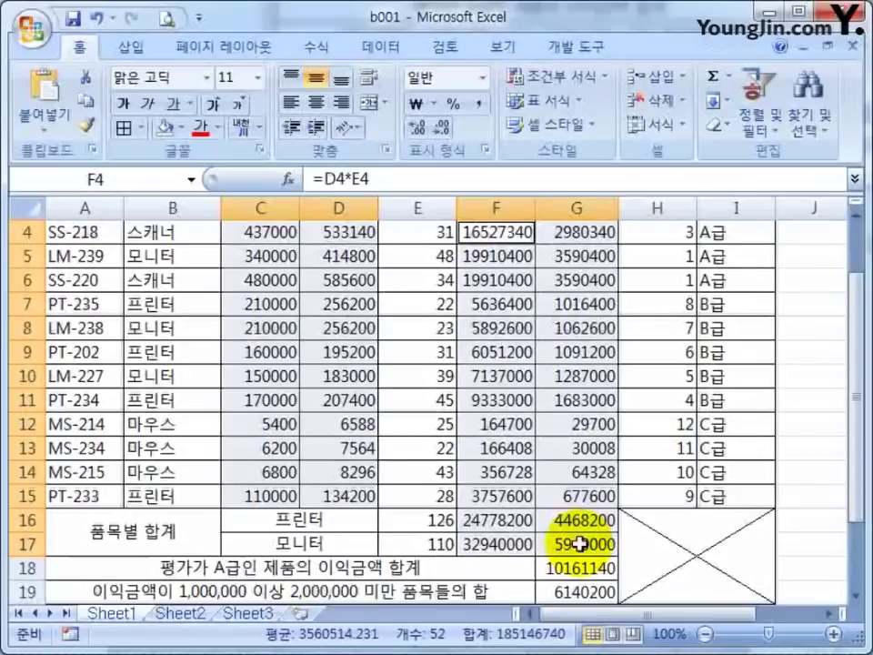
pyautogui.scroll(-1, 601, 495)
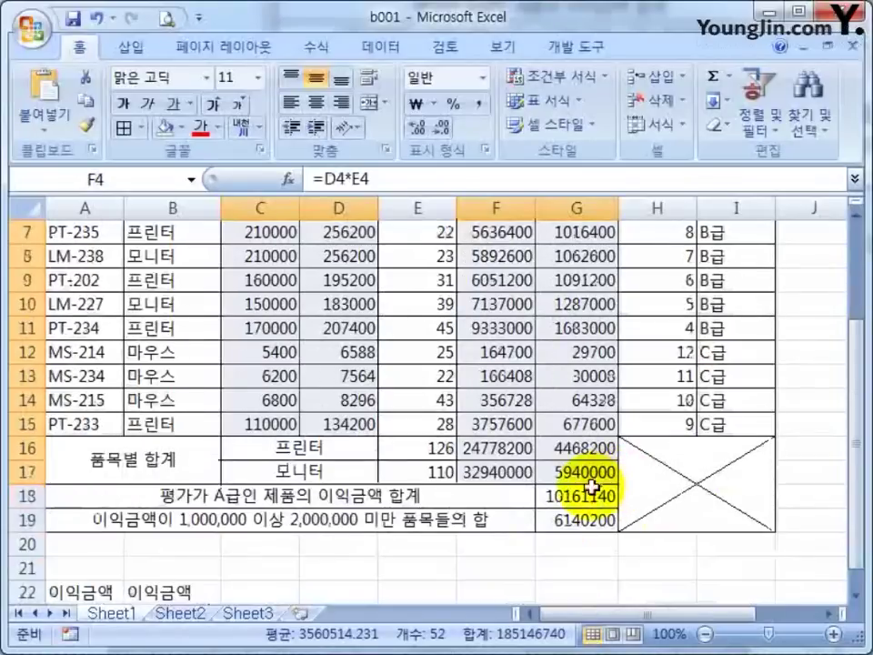
pyautogui.moveTo(580, 494); pyautogui.dragTo(585, 521)
pyautogui.scroll(2, 585, 520)
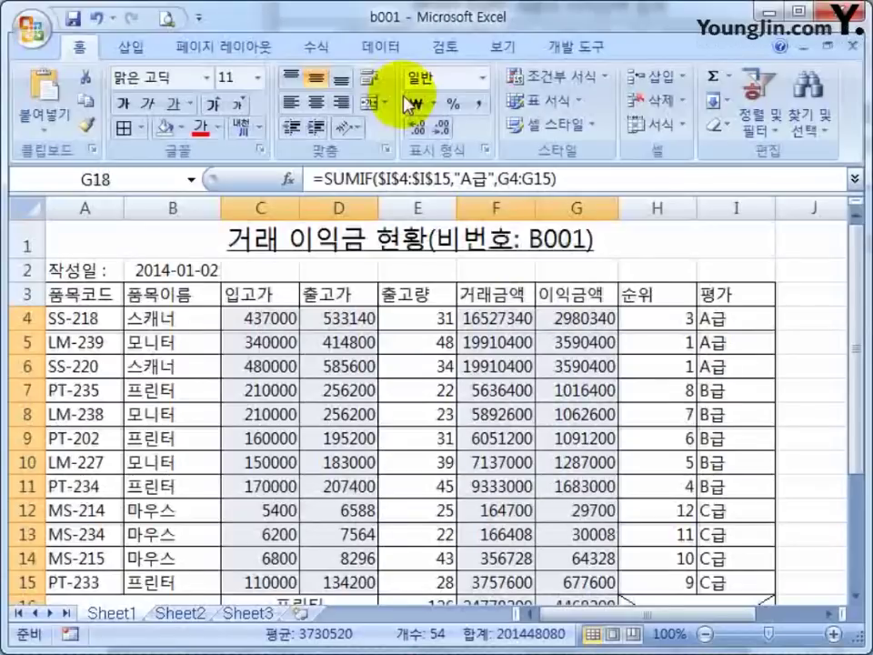
# Step: Format the selected figures as 통화 (Currency) with ₩, then deselect by choosing G20
pyautogui.click(421, 104)
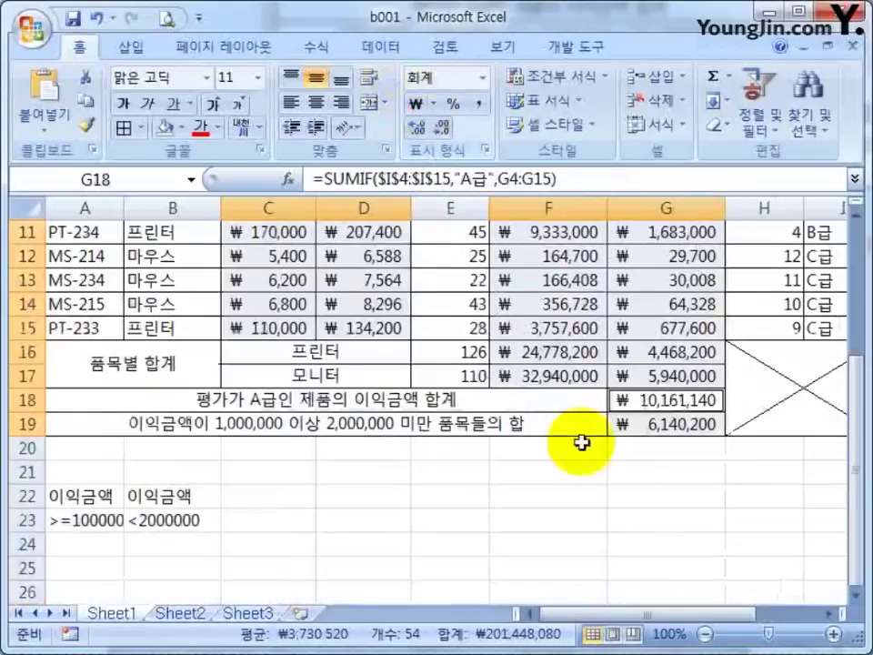
pyautogui.scroll(3, 628, 440)
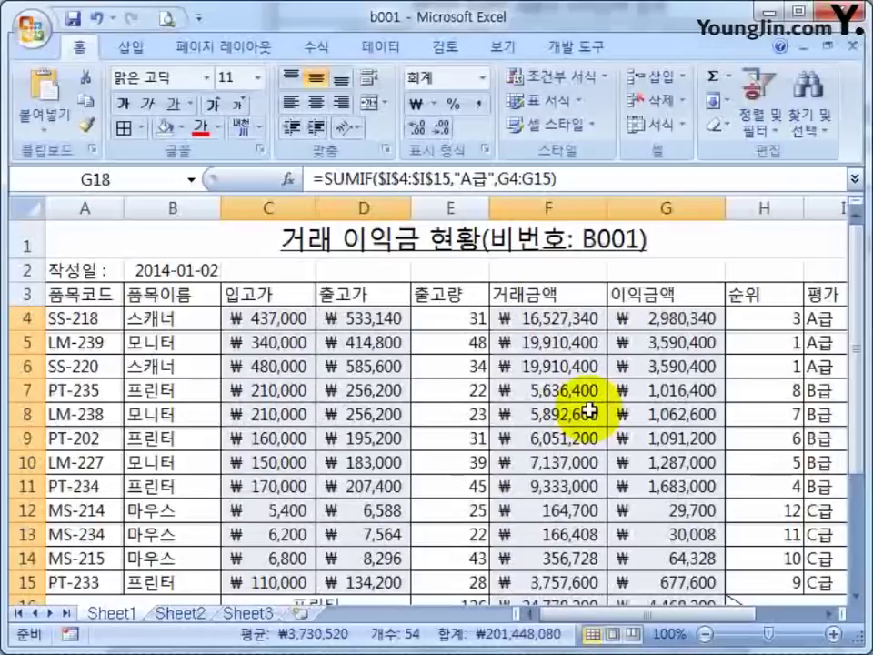
pyautogui.click(482, 78)
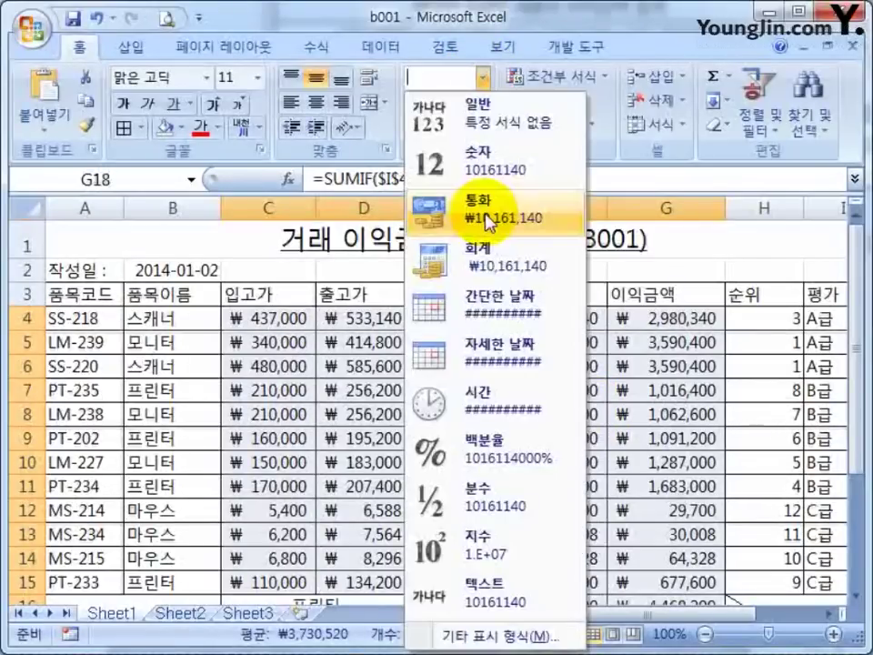
pyautogui.click(490, 221)
pyautogui.scroll(-3, 508, 348)
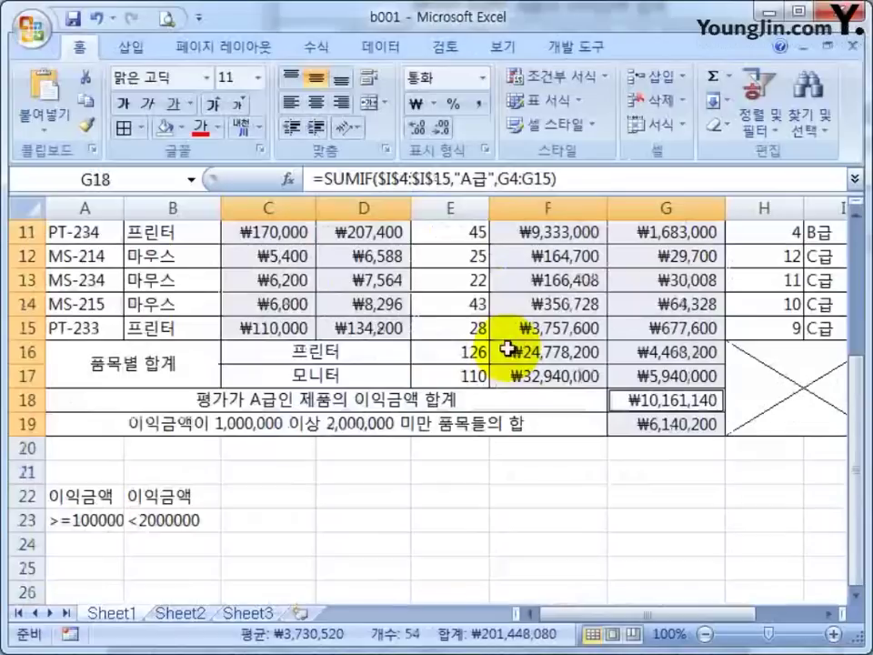
pyautogui.scroll(3, 249, 289)
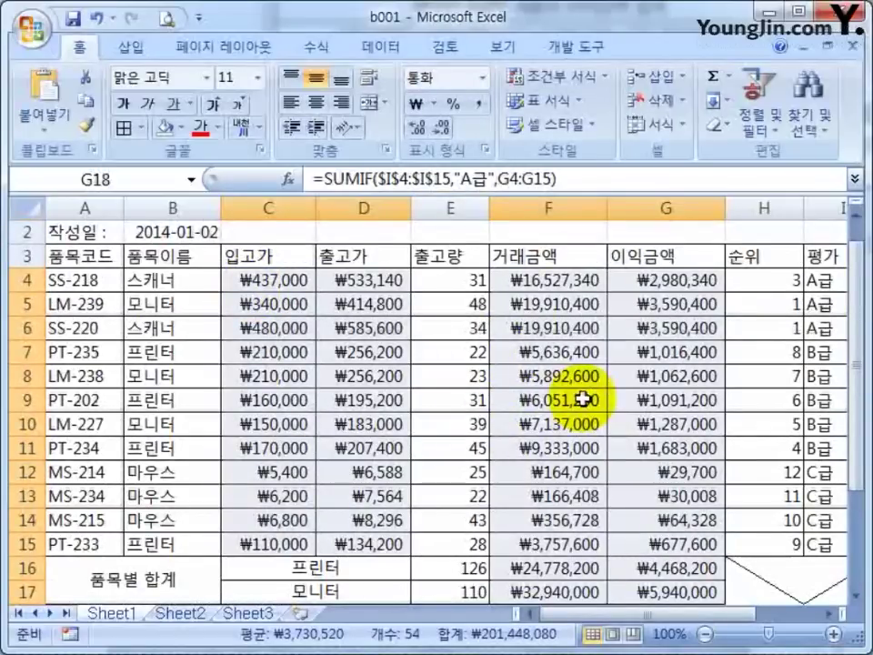
pyautogui.scroll(-2, 672, 493)
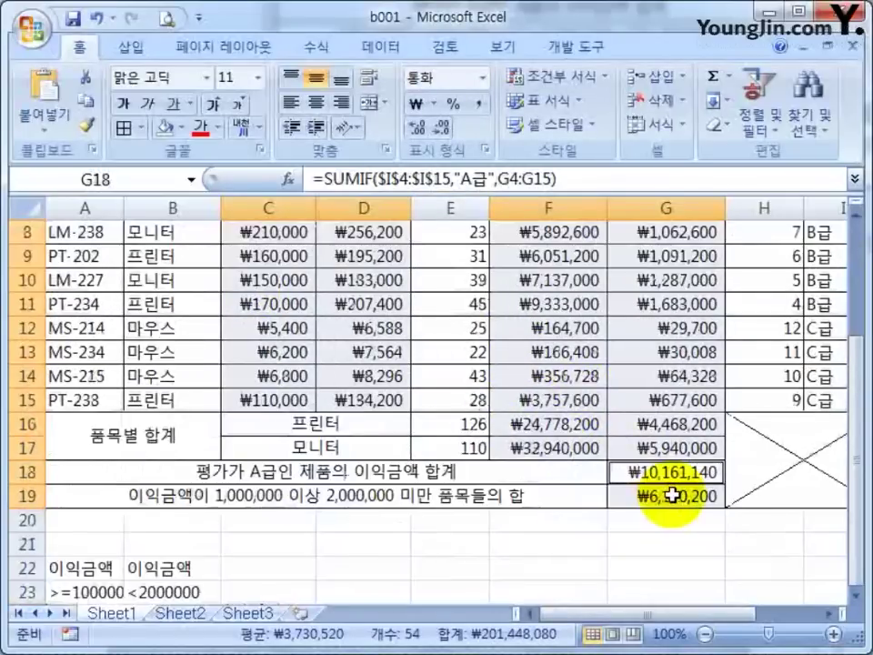
pyautogui.click(671, 522)
pyautogui.scroll(2, 645, 482)
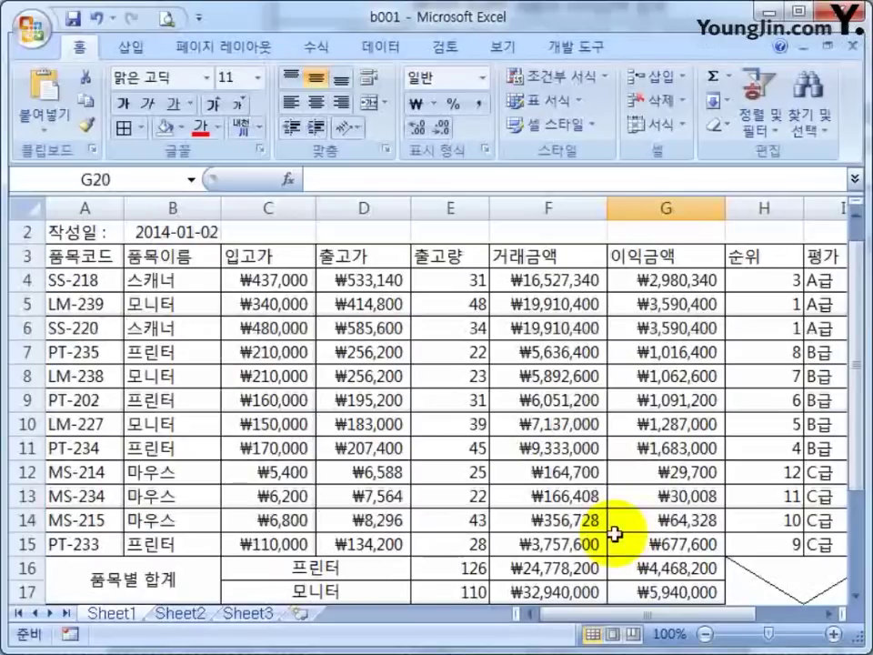
# Step: Centre column A from 작성일 to row 15, the header row B3:I3 and grades I4:I15
pyautogui.scroll(1, 615, 534)
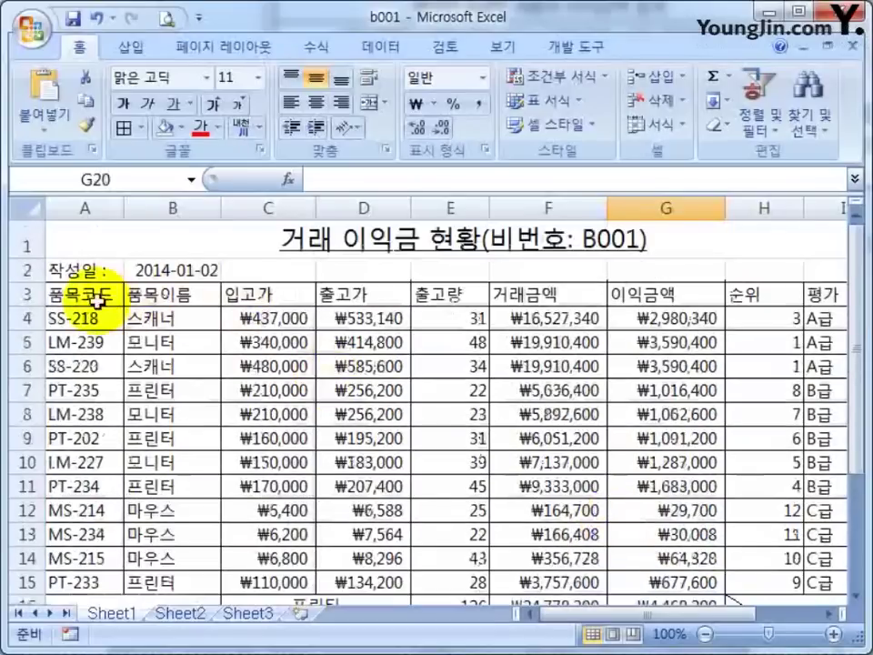
pyautogui.moveTo(77, 276); pyautogui.dragTo(73, 519)
pyautogui.scroll(1, 185, 522)
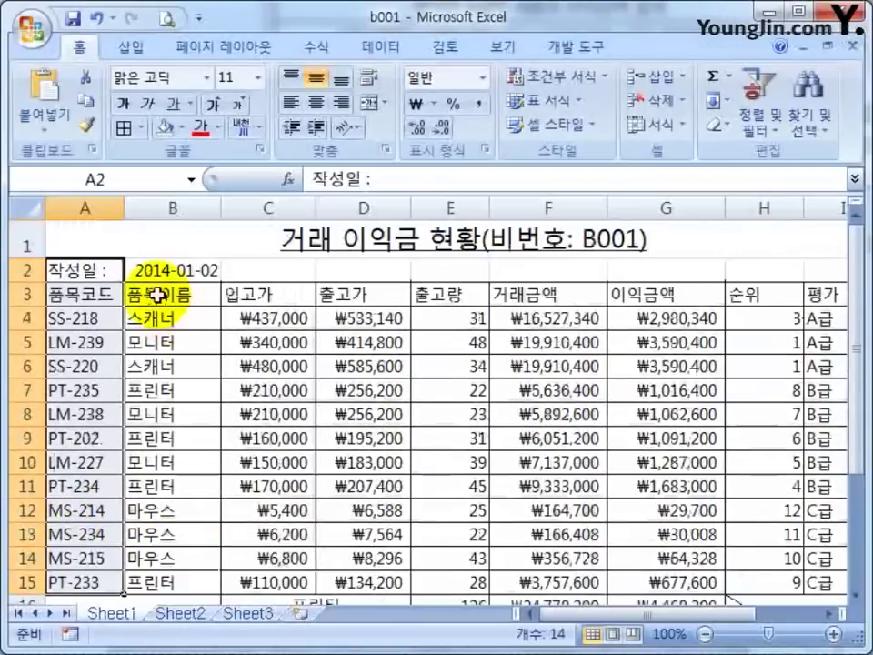
pyautogui.keyDown('ctrl'); pyautogui.moveTo(151, 294); pyautogui.dragTo(667, 293); pyautogui.keyUp('ctrl')
pyautogui.keyDown('ctrl'); pyautogui.moveTo(667, 318); pyautogui.dragTo(662, 583); pyautogui.keyUp('ctrl')
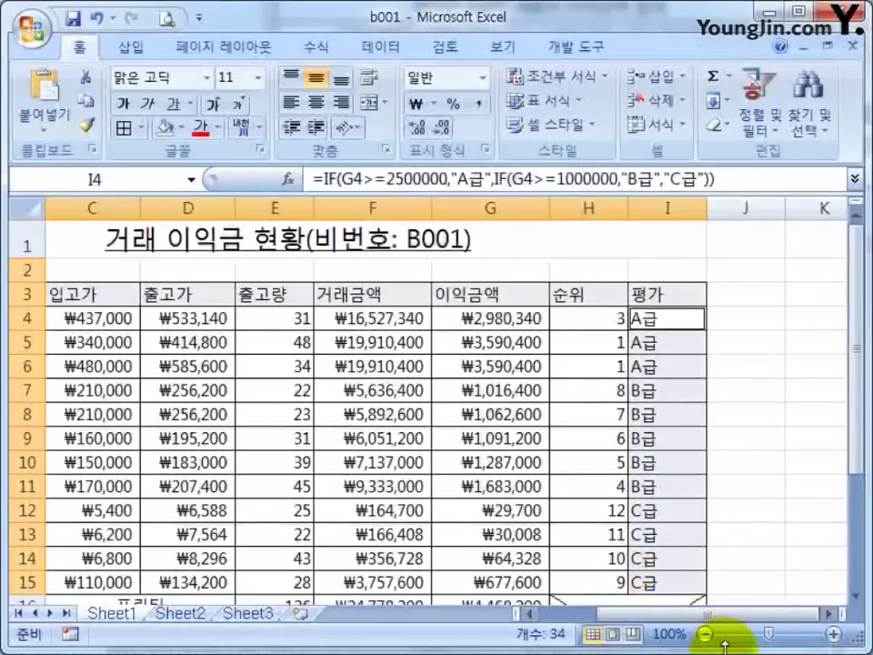
pyautogui.moveTo(725, 615); pyautogui.dragTo(182, 582)
pyautogui.scroll(-1, 472, 482)
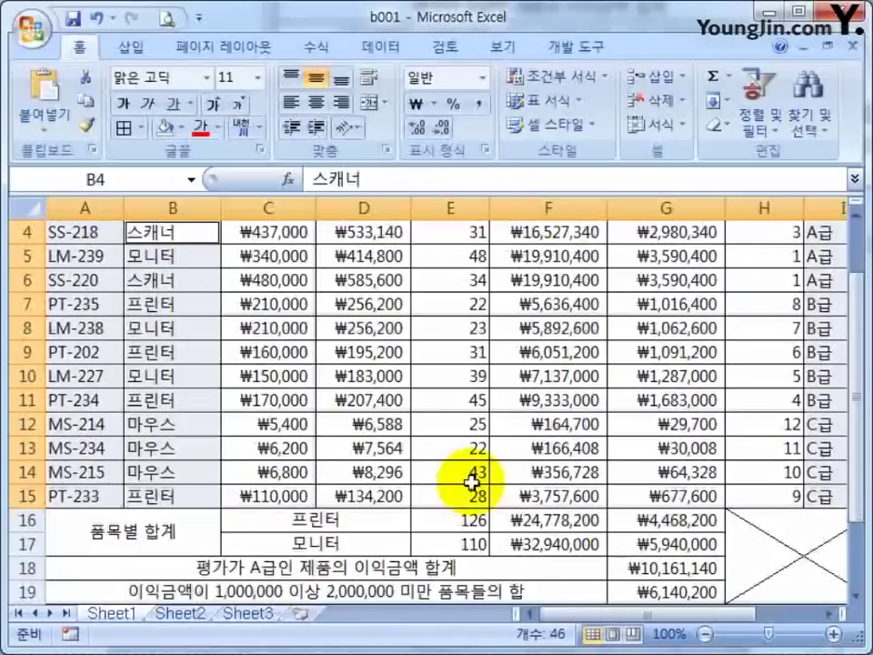
pyautogui.scroll(1, 473, 482)
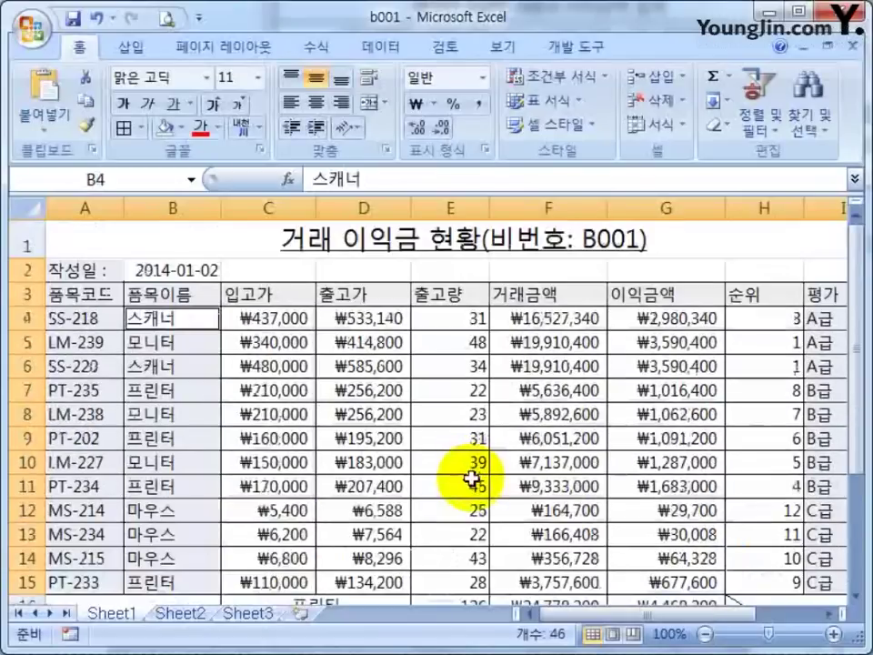
pyautogui.click(315, 102)
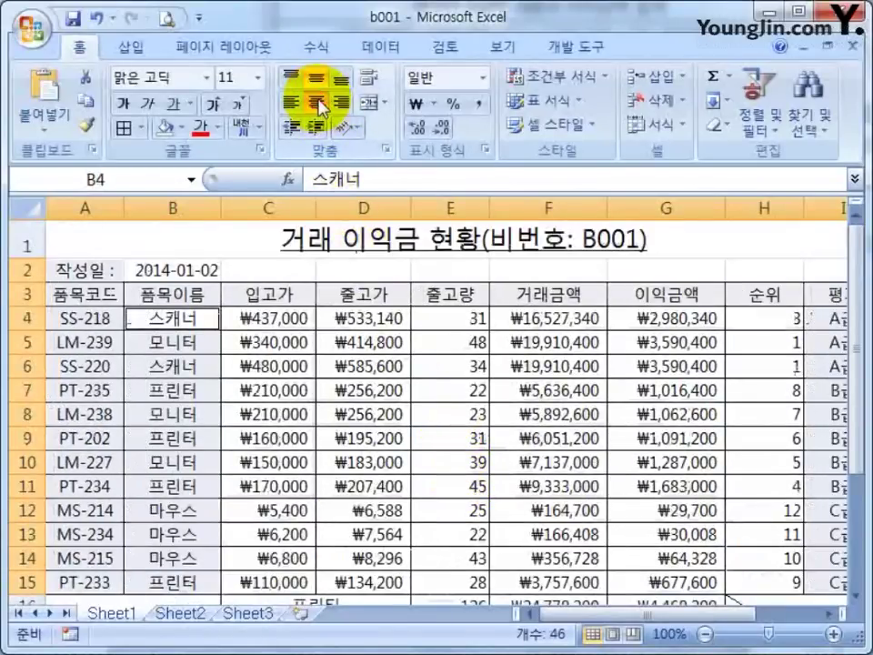
pyautogui.click(451, 414)
# Step: Check the merged 품목별 합계, row 19 and 모니터 label cells
pyautogui.scroll(-3, 543, 435)
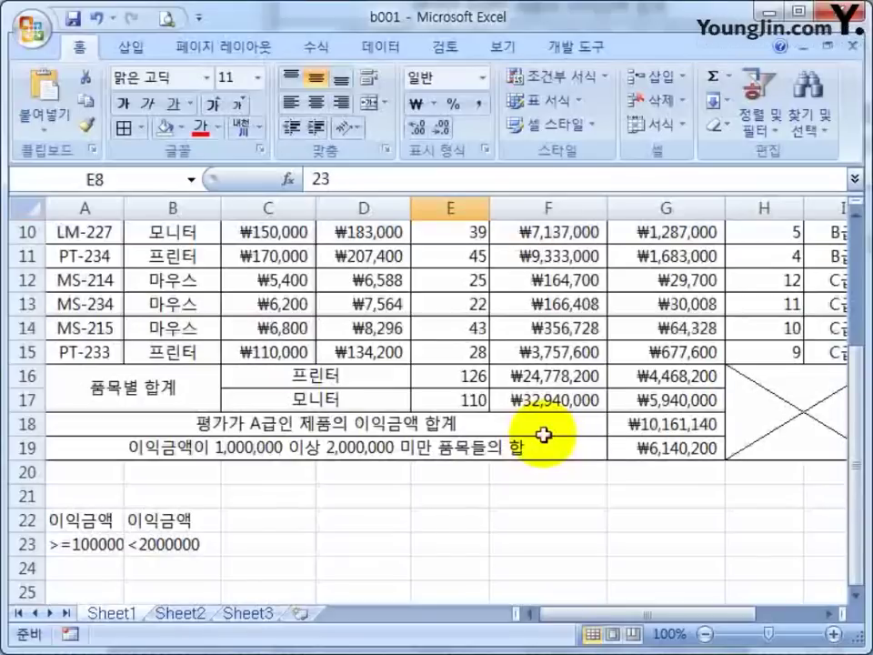
pyautogui.click(136, 384)
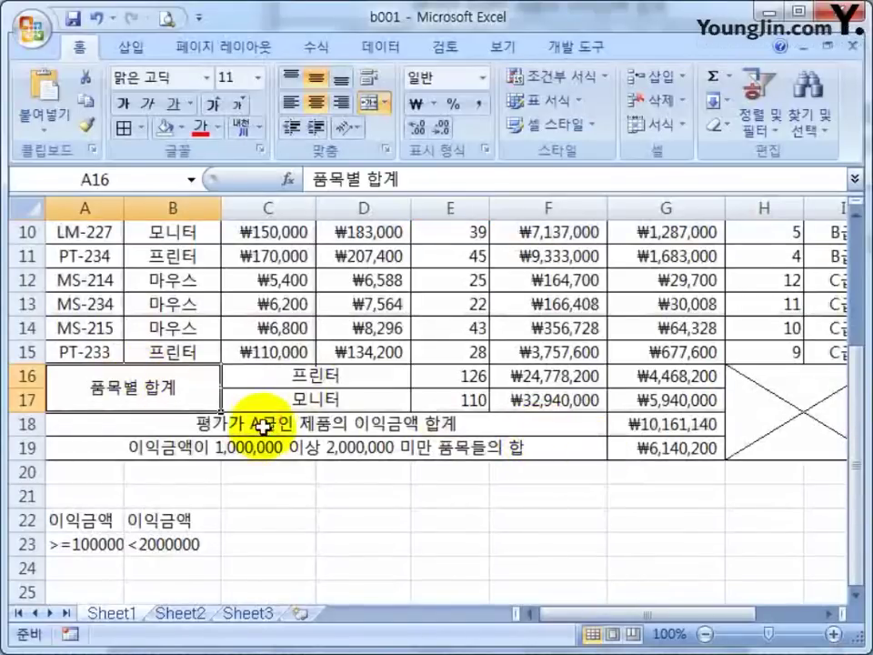
pyautogui.click(351, 447)
pyautogui.click(335, 399)
pyautogui.click(533, 516)
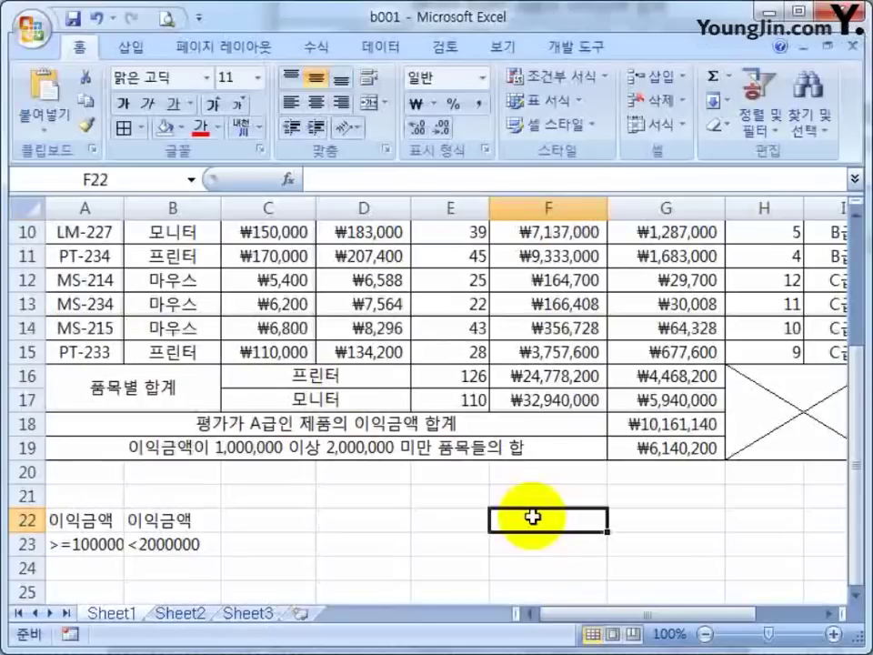
pyautogui.scroll(3, 689, 581)
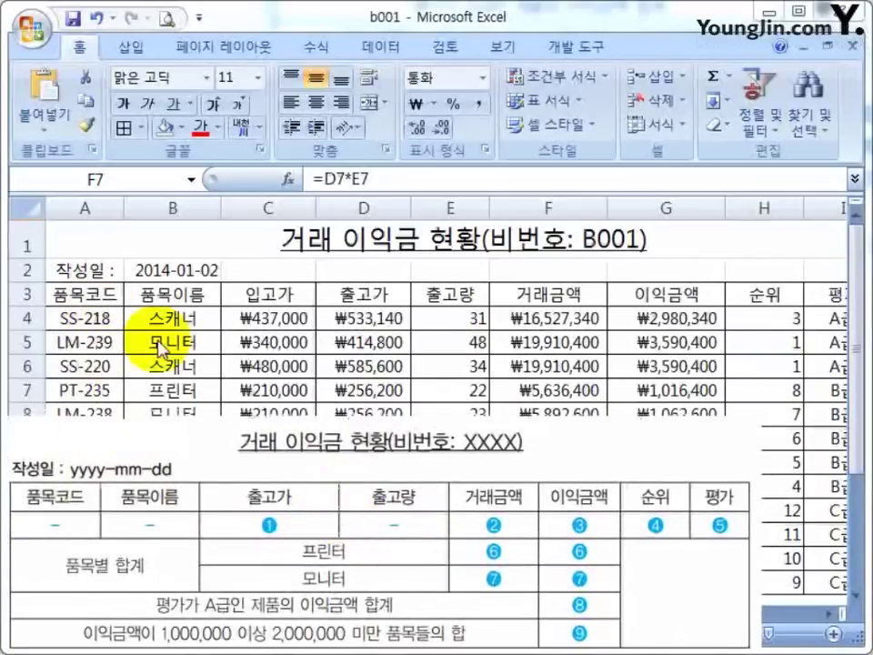
# Step: Fill the 입고가 header cell C3 with yellow
pyautogui.click(268, 294)
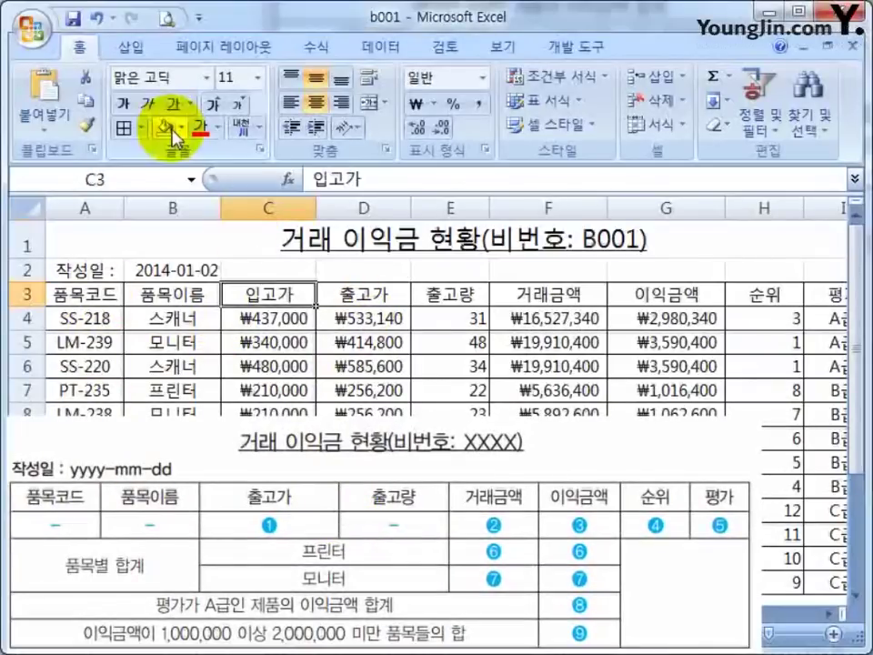
pyautogui.click(183, 128)
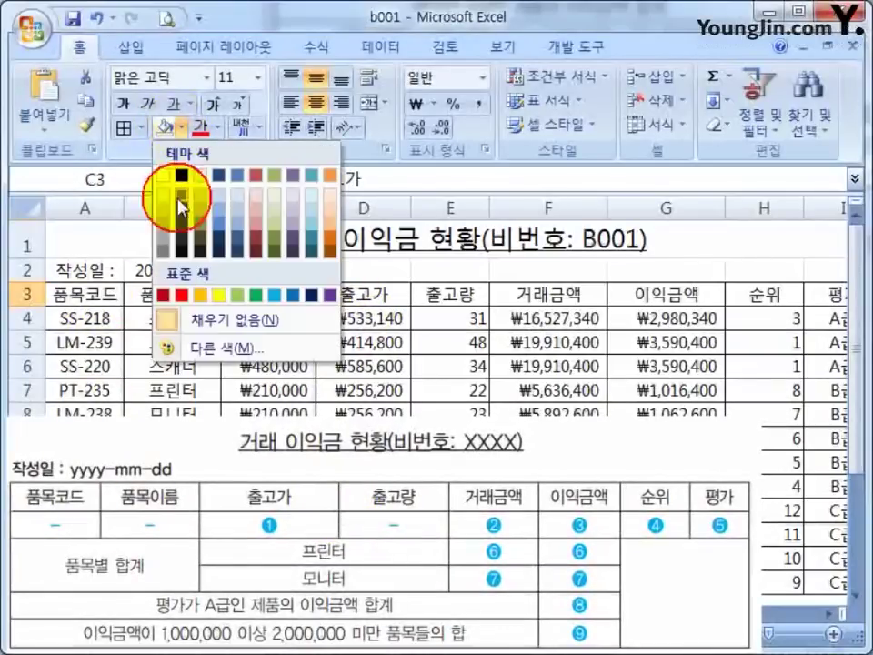
pyautogui.click(226, 293)
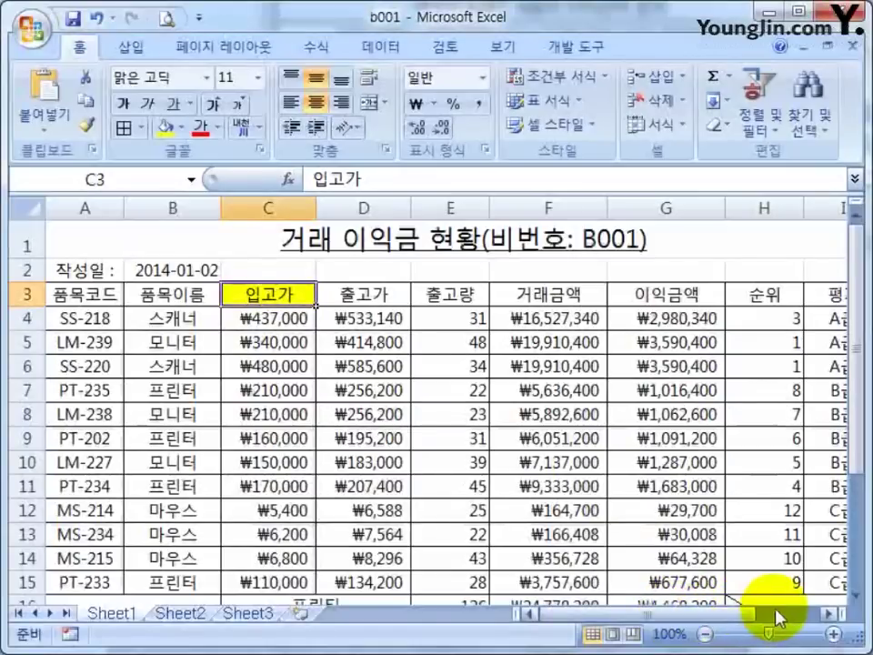
# Step: Select cell J3, then select the table range from 출고가 to 평가
pyautogui.moveTo(723, 615); pyautogui.dragTo(787, 625)
pyautogui.click(747, 297)
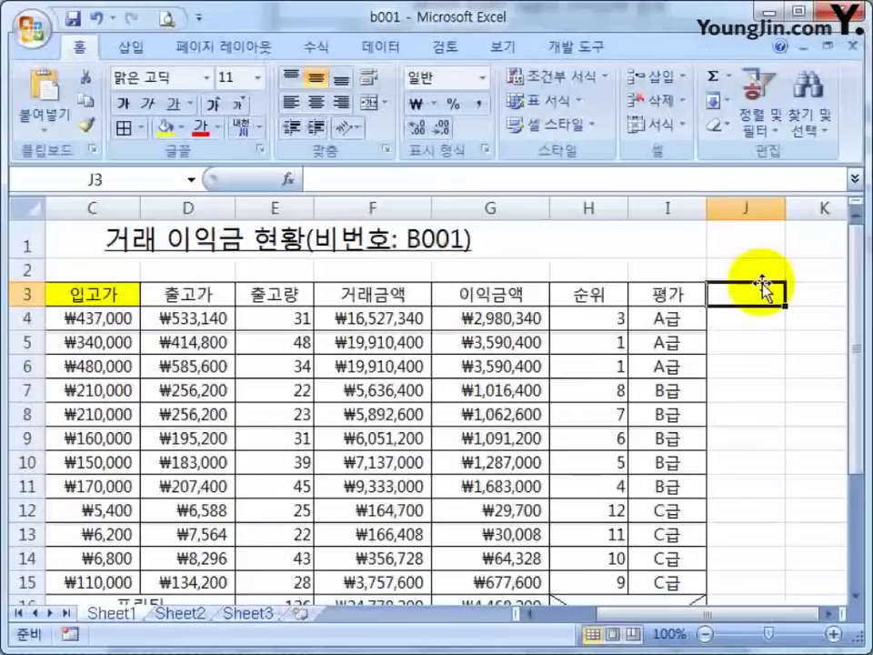
pyautogui.moveTo(762, 290); pyautogui.dragTo(25, 562)
pyautogui.click(191, 533)
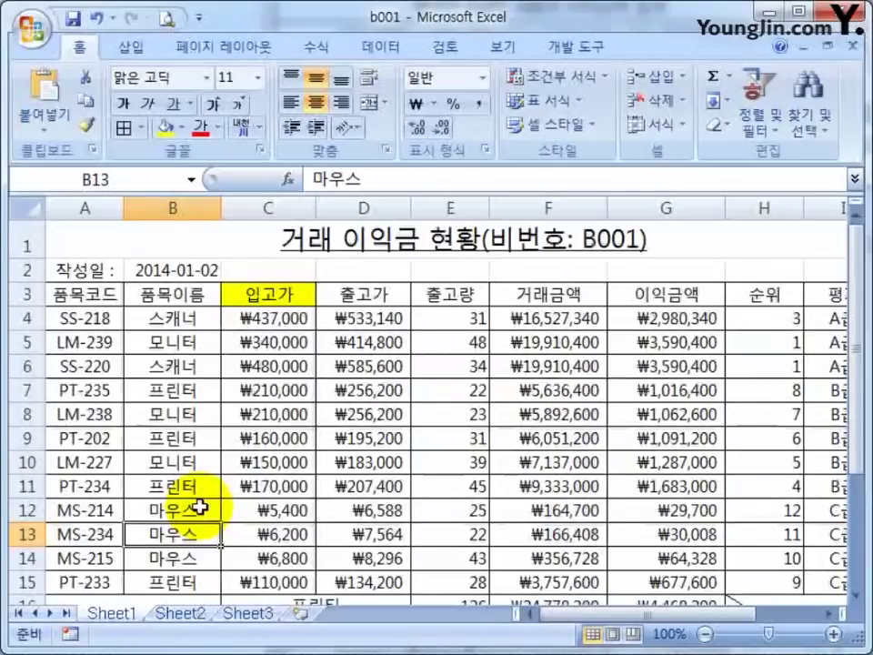
pyautogui.hscroll(2, 735, 275)
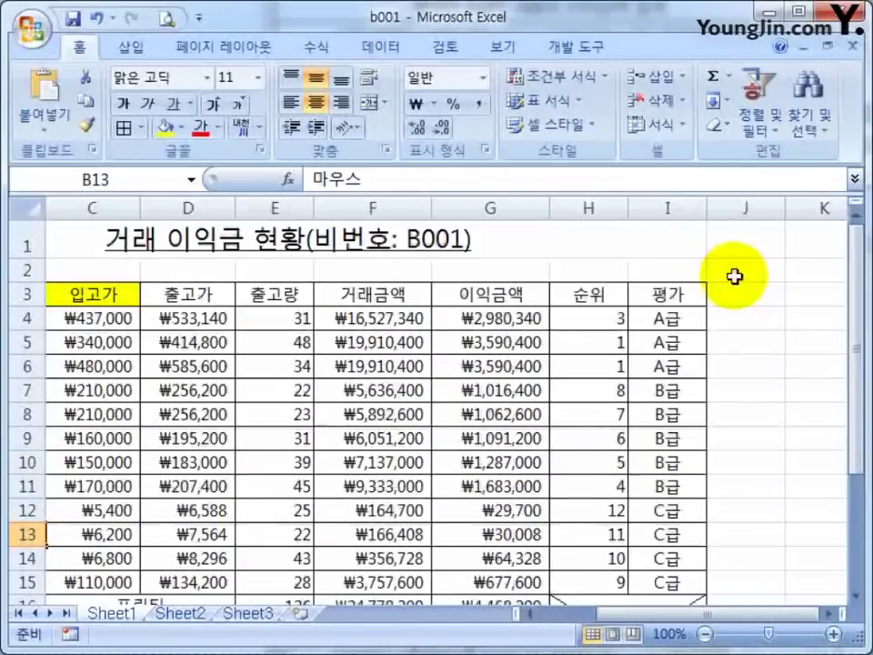
pyautogui.click(732, 294)
pyautogui.moveTo(673, 294); pyautogui.dragTo(219, 557)
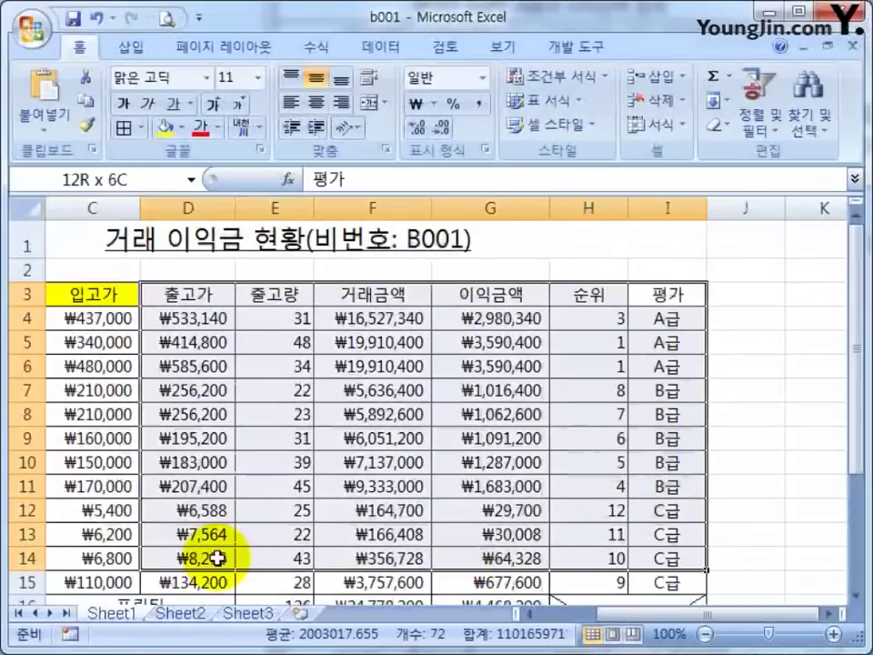
# Step: Hide column C, which holds the 입고가 purchase prices
pyautogui.moveTo(746, 293); pyautogui.dragTo(9, 582)
pyautogui.click(273, 464)
pyautogui.hotkey('ctrl', 'Up')
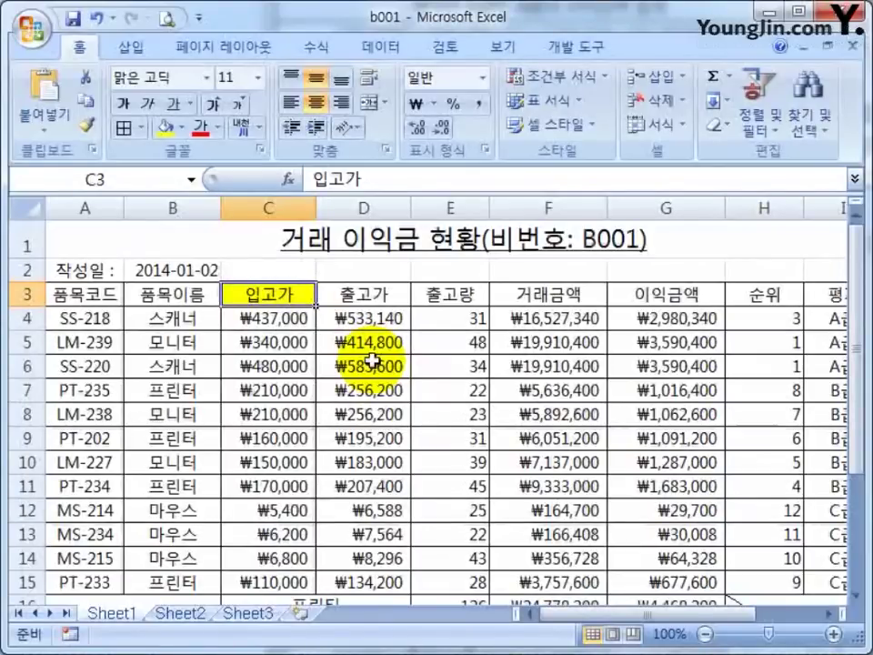
pyautogui.click(236, 199)
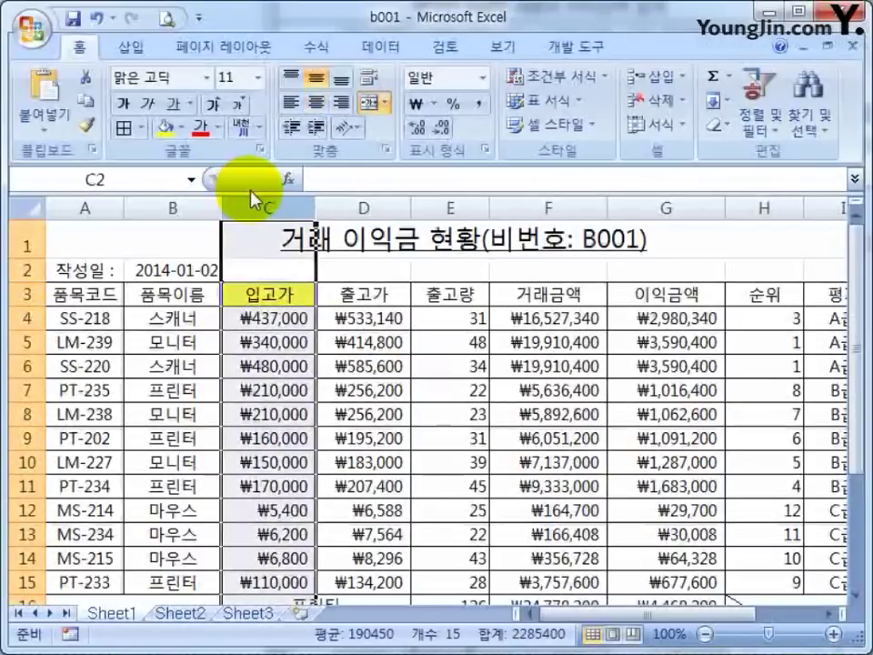
pyautogui.rightClick(255, 202)
pyautogui.click(300, 450)
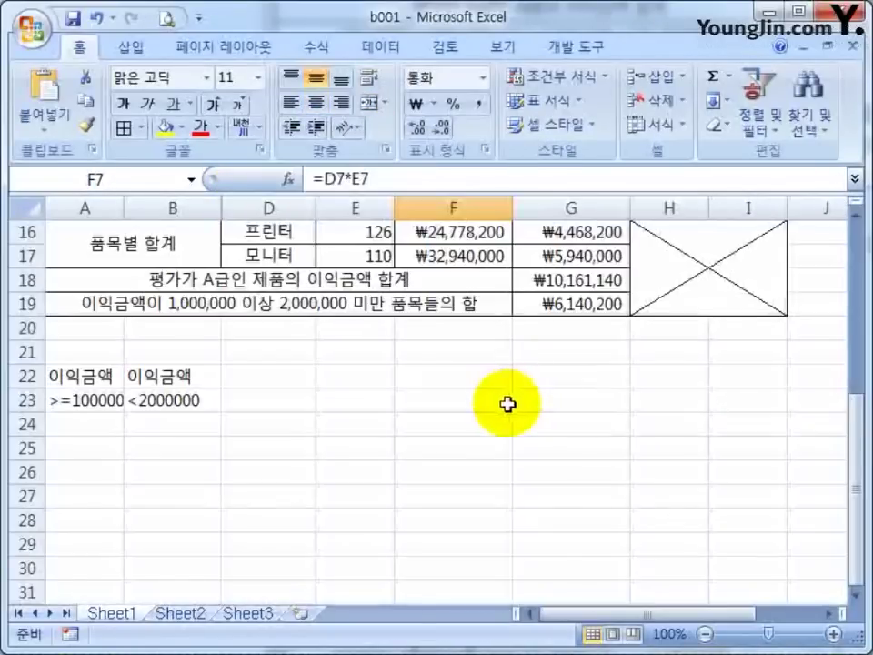
# Step: Set the table from the 작성일 row down to 9-point font
pyautogui.scroll(5, 510, 400)
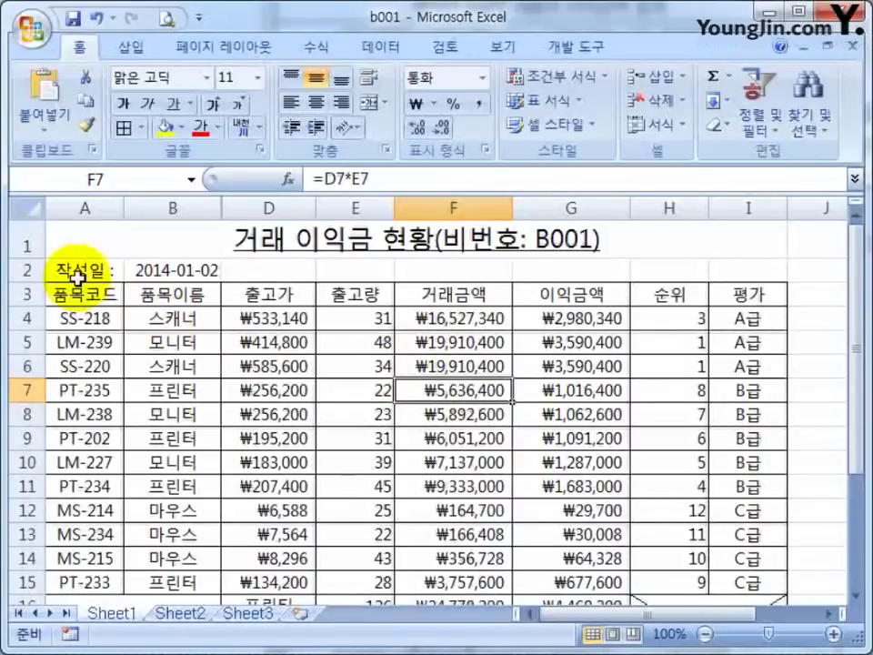
pyautogui.moveTo(85, 318); pyautogui.dragTo(730, 575)
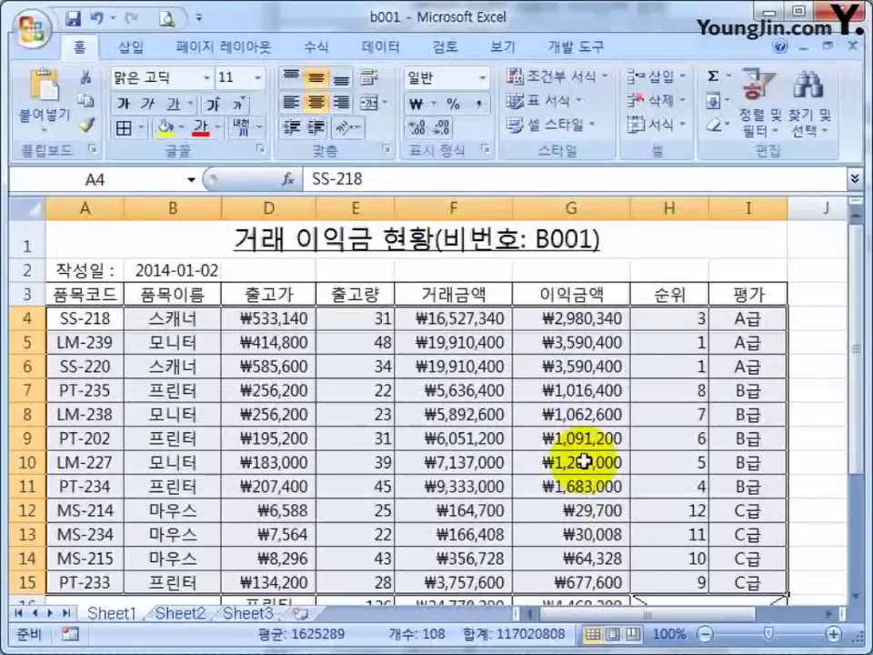
pyautogui.scroll(-5, 582, 461)
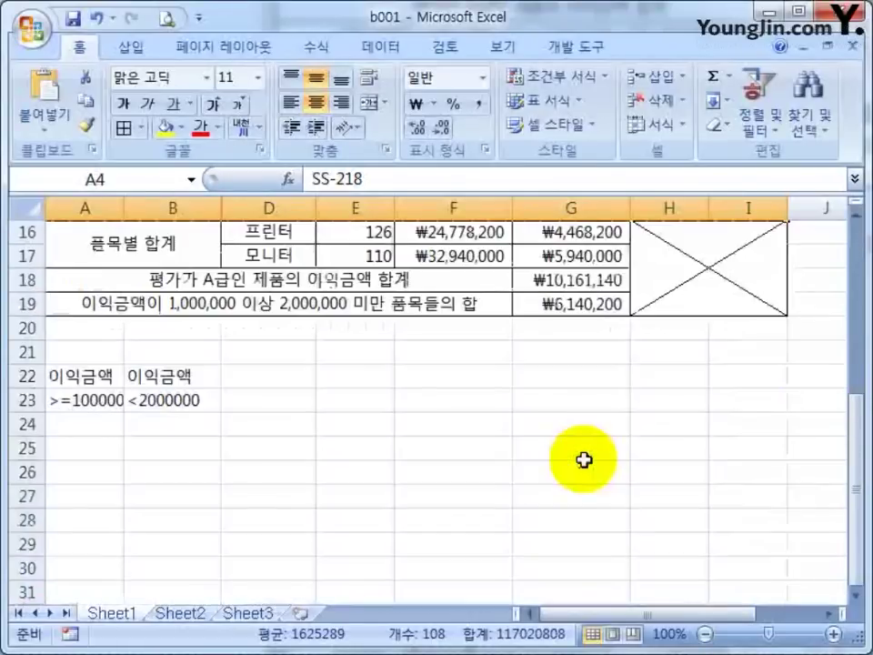
pyautogui.scroll(5, 585, 457)
pyautogui.moveTo(82, 270); pyautogui.dragTo(649, 405)
pyautogui.scroll(2, 650, 405)
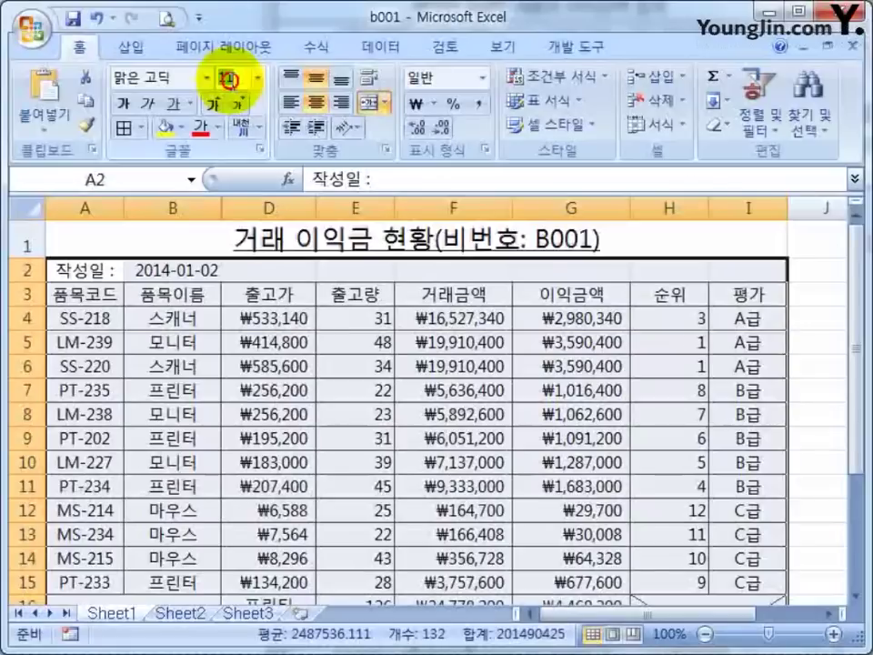
pyautogui.click(229, 79)
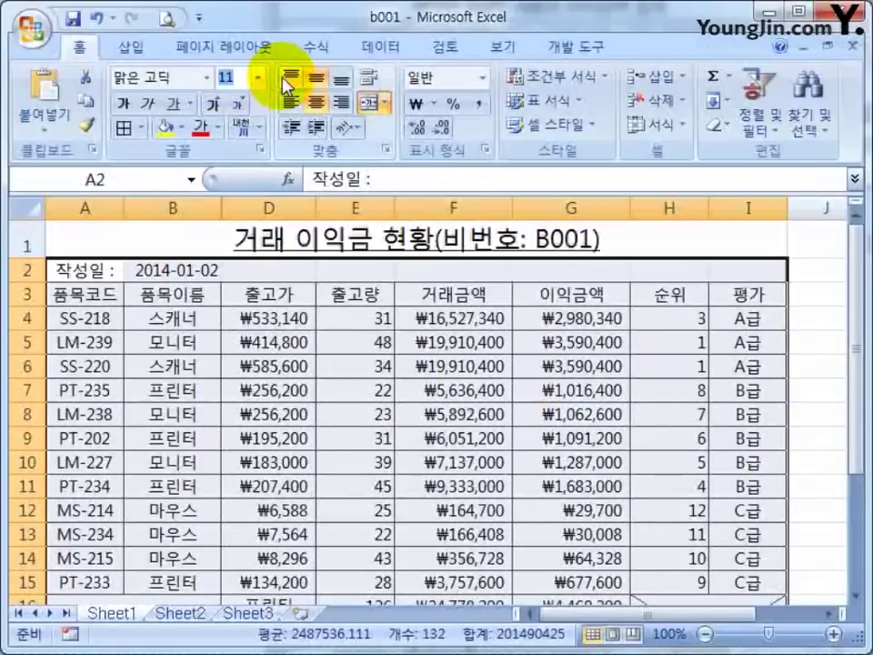
pyautogui.write('9')
pyautogui.press('Return')
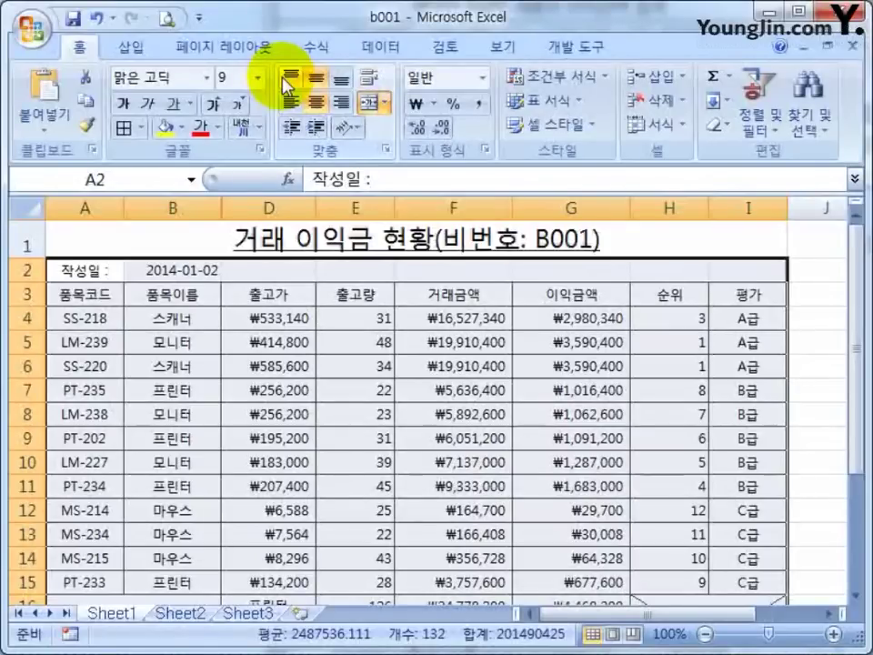
pyautogui.click(572, 366)
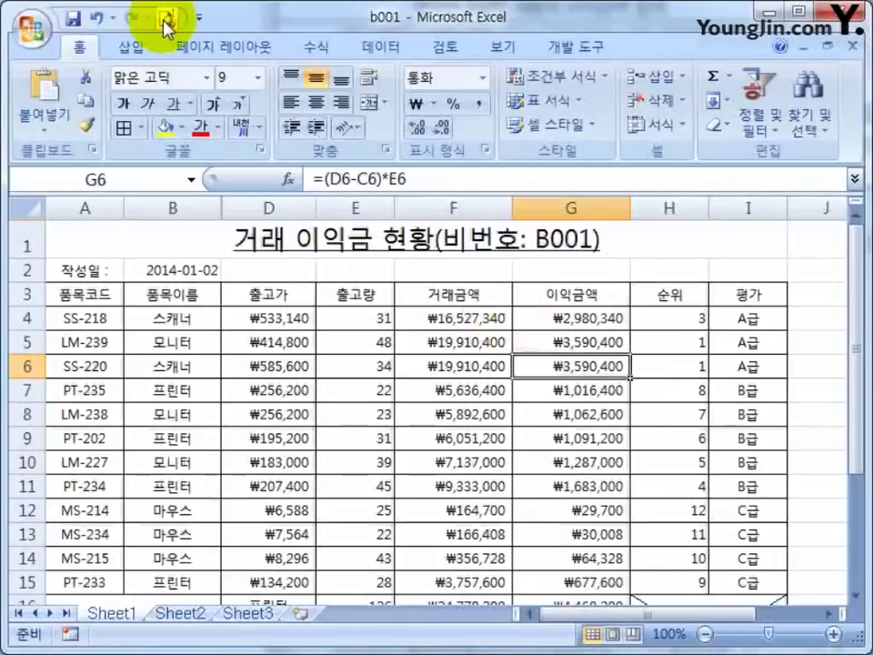
# Step: Review the sheet in print preview at full and zoomed size, then return to Normal view
pyautogui.click(199, 18)
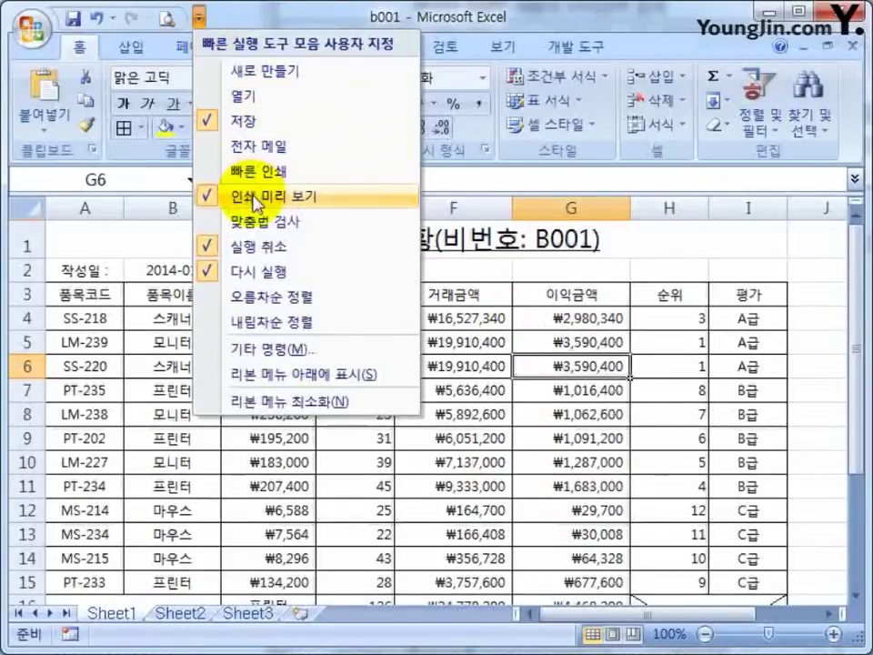
pyautogui.click(190, 150)
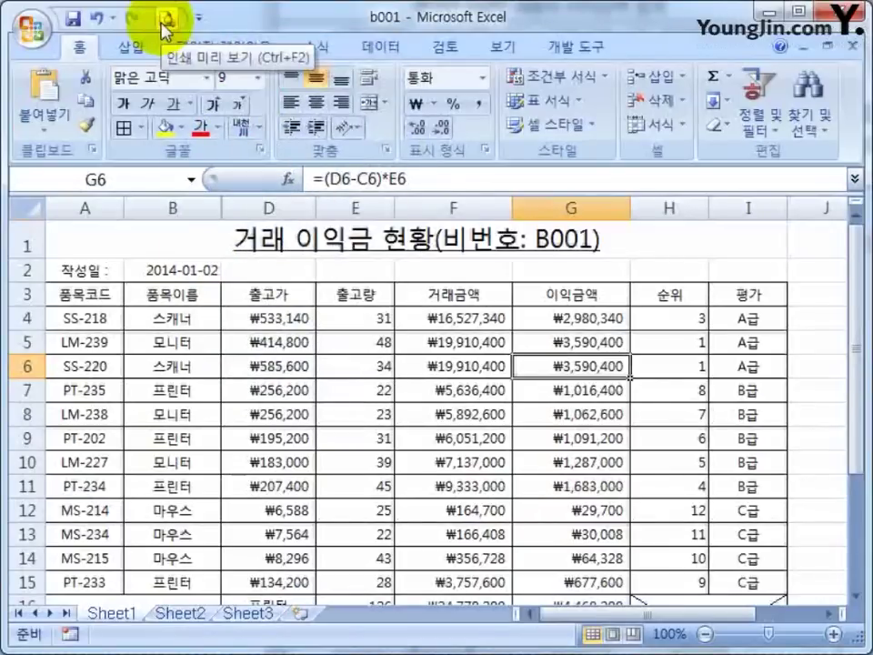
pyautogui.click(163, 28)
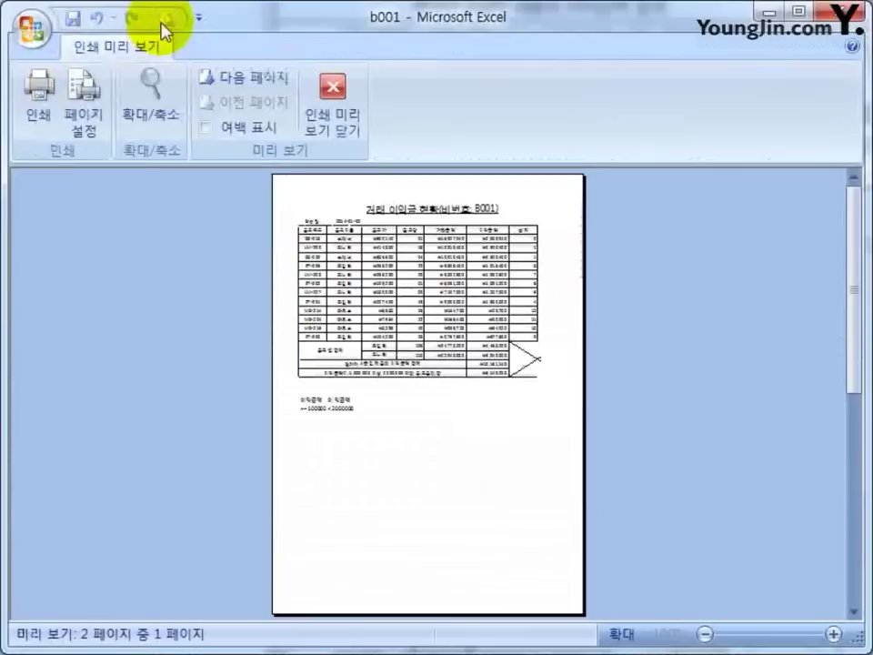
pyautogui.click(447, 317)
pyautogui.click(554, 363)
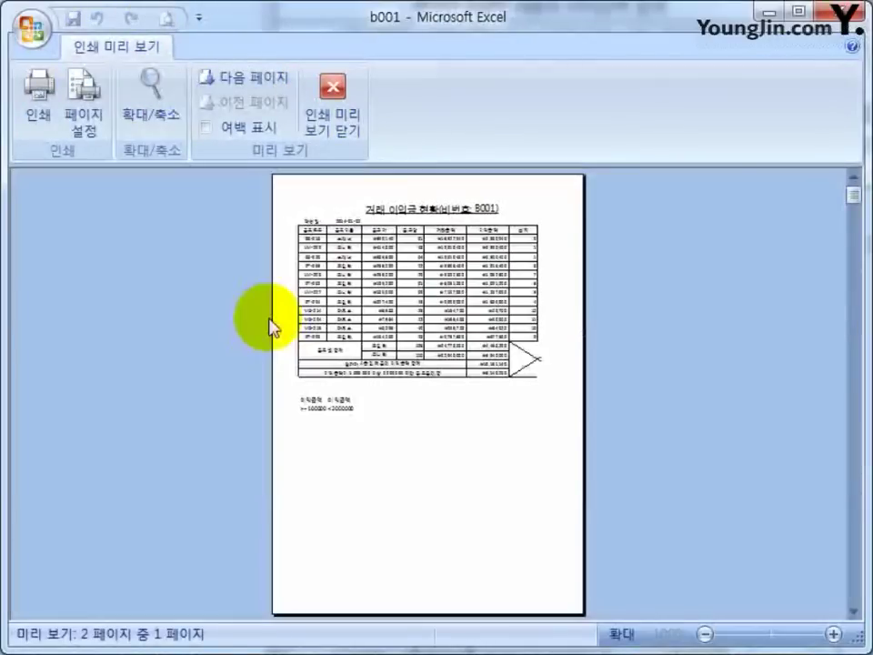
pyautogui.click(339, 111)
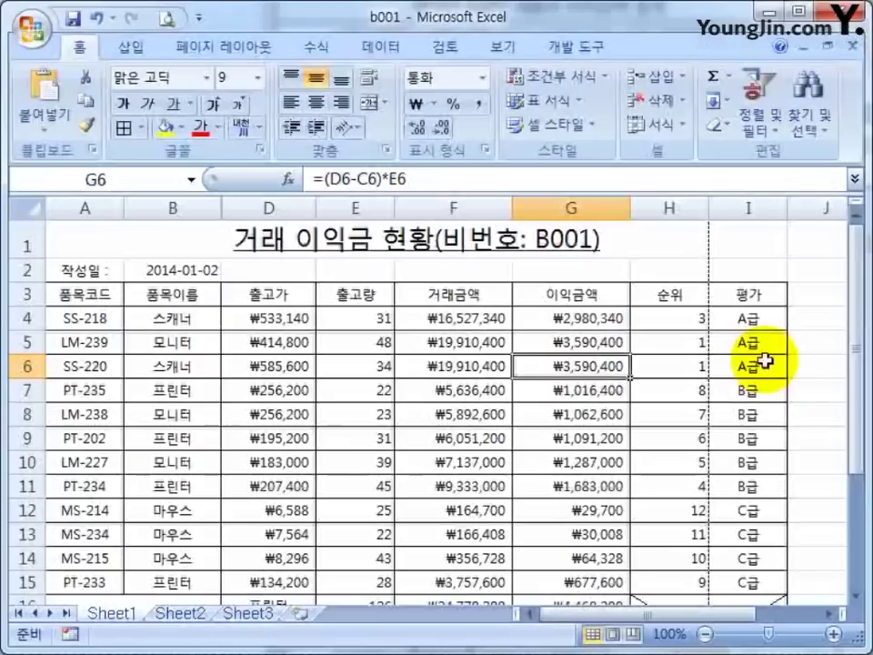
pyautogui.scroll(-1, 751, 414)
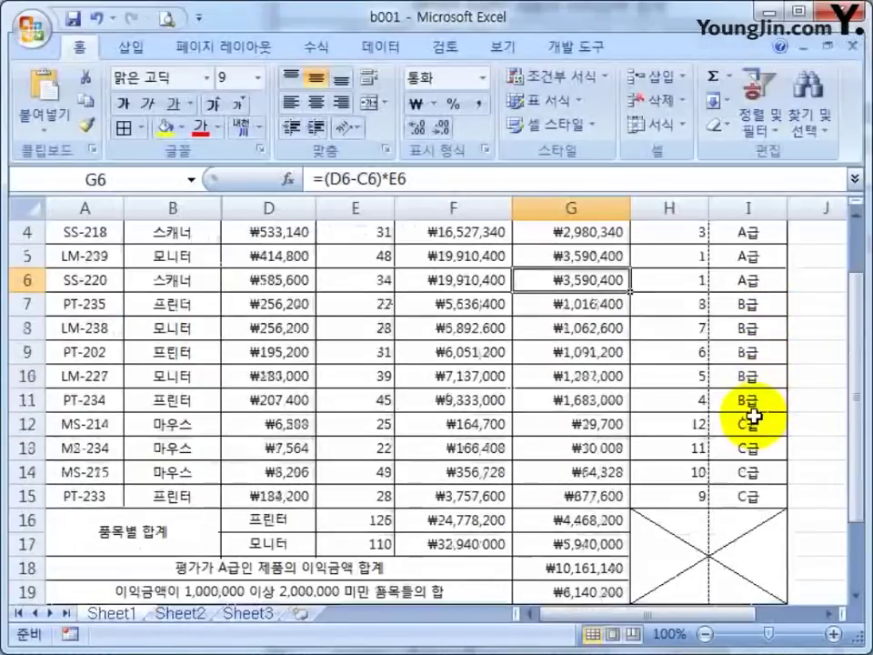
pyautogui.scroll(1, 750, 414)
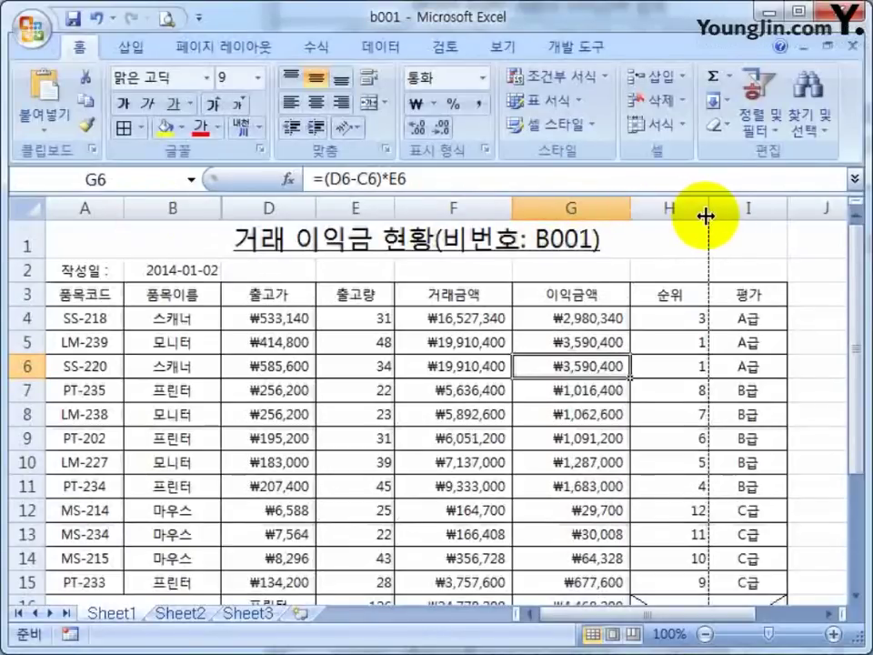
# Step: Open Page Setup from Print Preview and set the top margin to 6
pyautogui.click(166, 19)
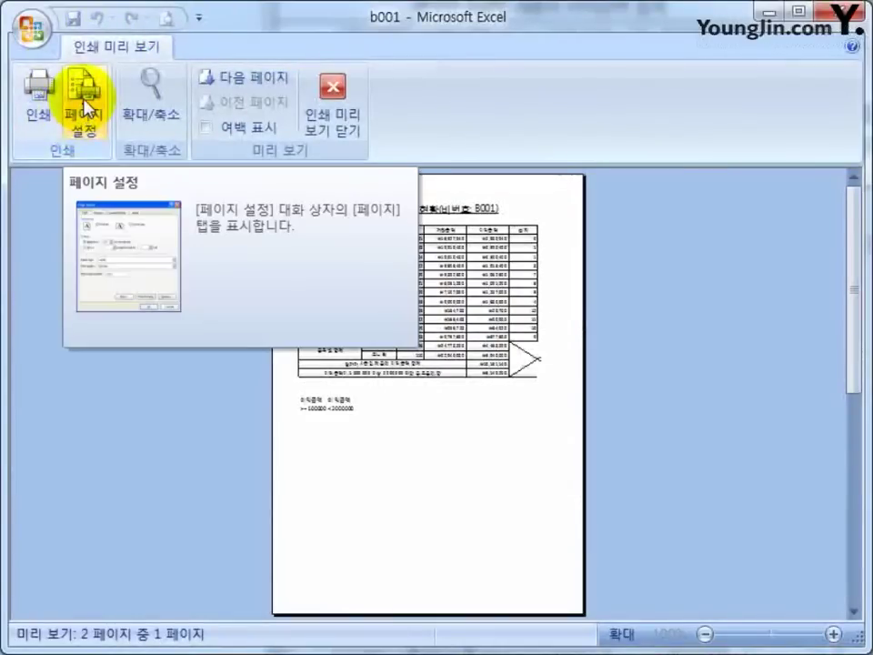
pyautogui.click(86, 107)
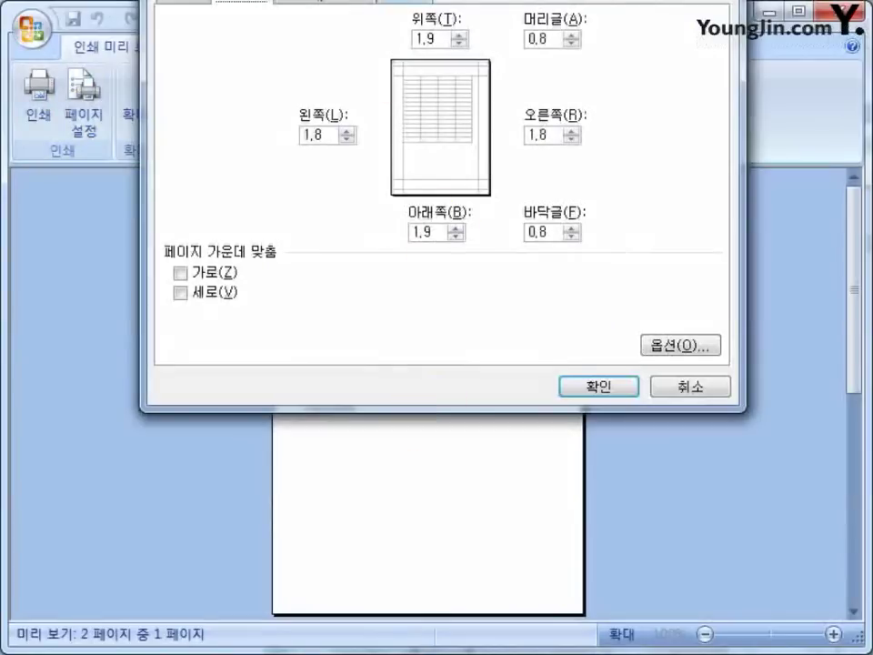
pyautogui.moveTo(392, 2); pyautogui.dragTo(419, 101)
pyautogui.doubleClick(452, 174)
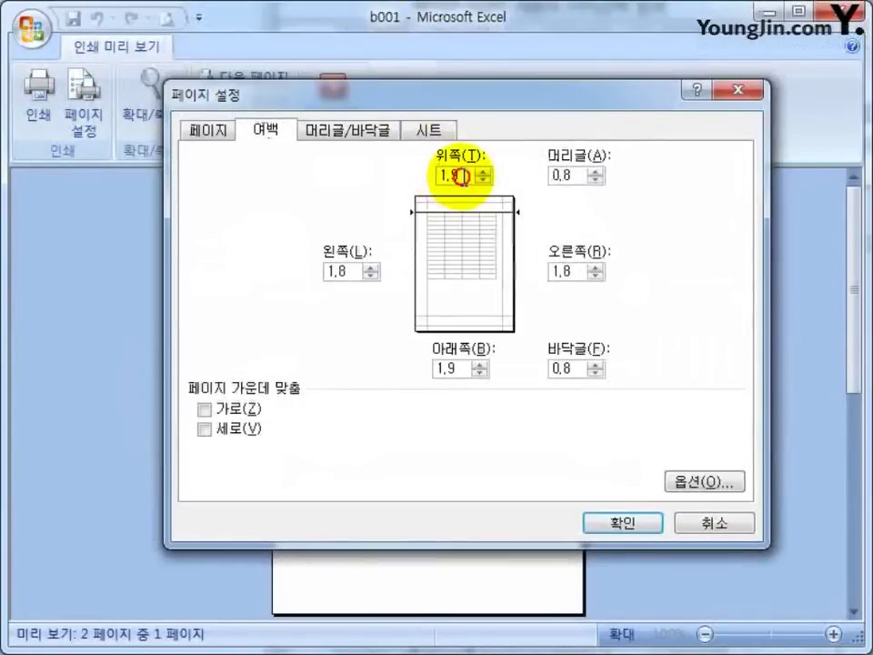
pyautogui.write('6')
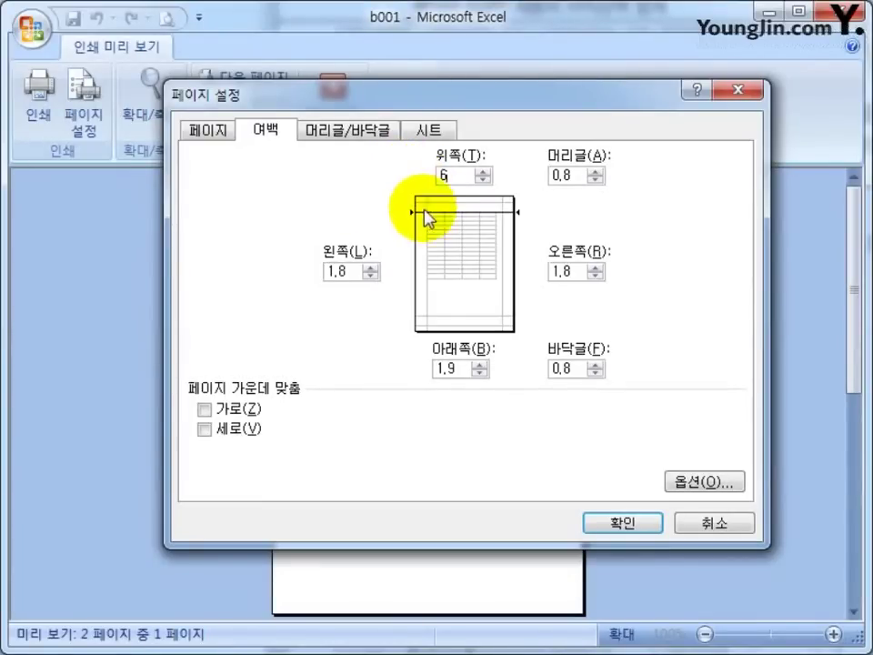
# Step: Set the left, right and bottom margins to 1 and centre the table horizontally
pyautogui.doubleClick(346, 272)
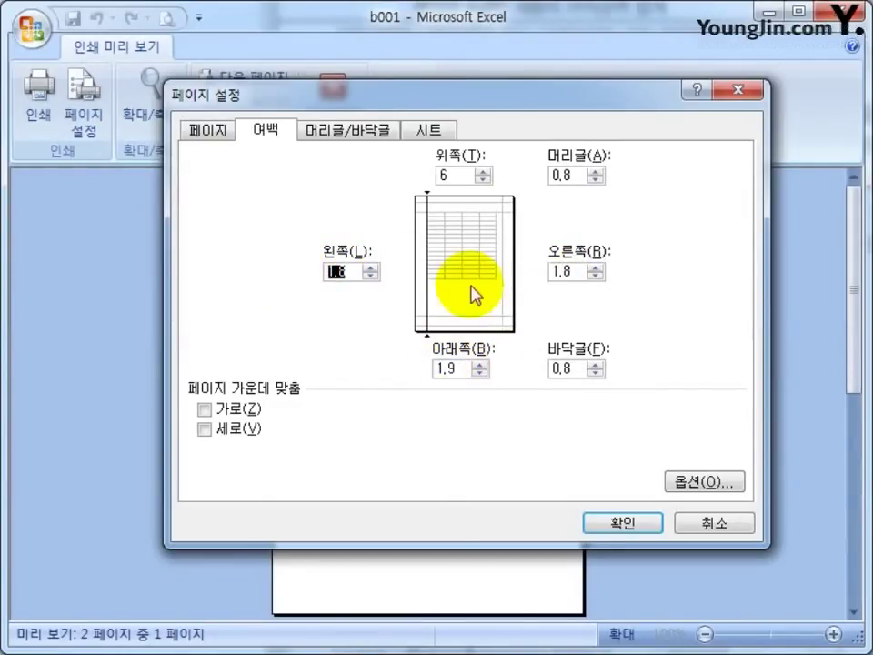
pyautogui.write('1')
pyautogui.press('Tab')
pyautogui.write('1')
pyautogui.press('Tab')
pyautogui.write('1')
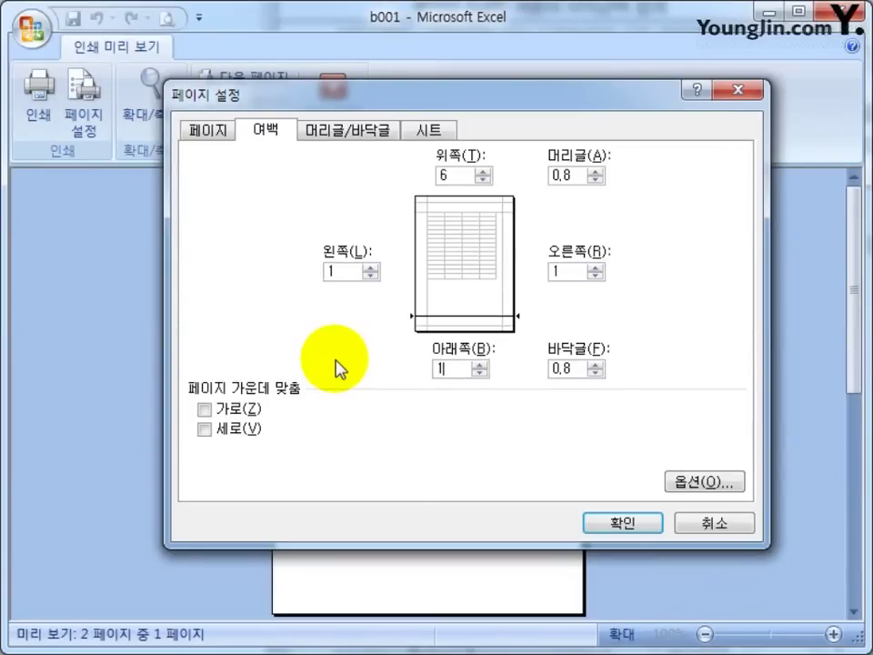
pyautogui.click(204, 409)
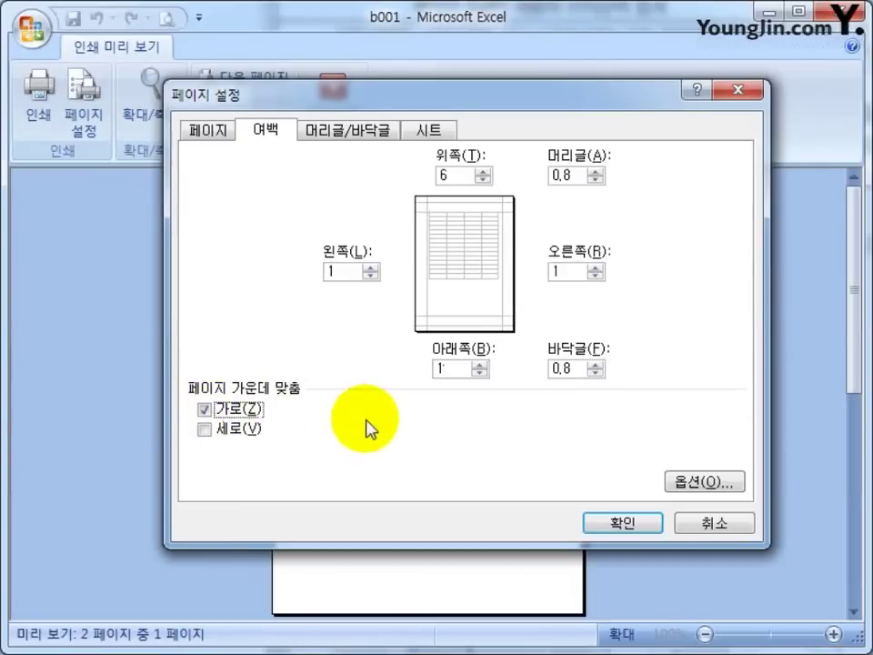
pyautogui.click(618, 525)
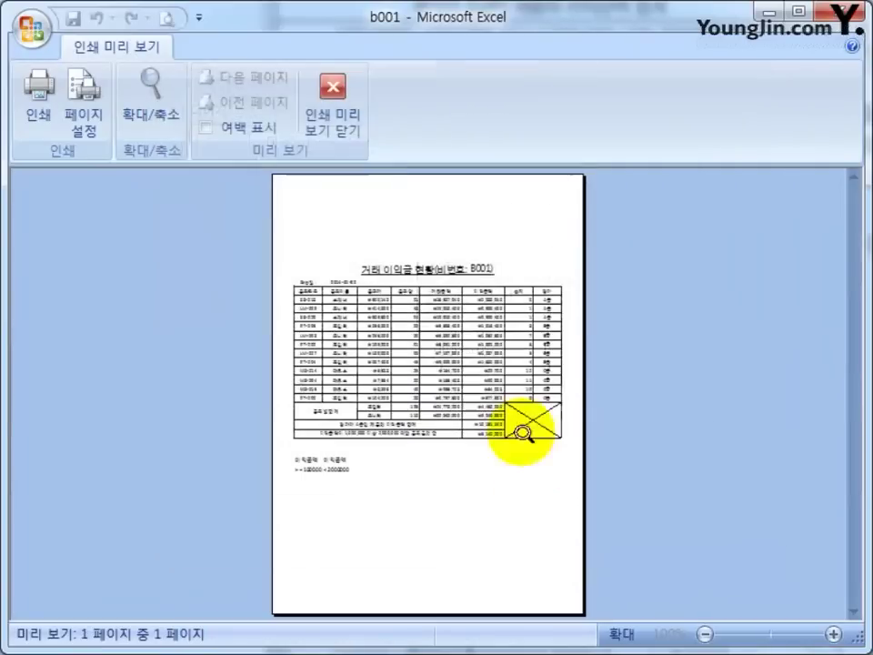
# Step: Inspect the previewed page zoomed in near the 평가 column, then leave Print Preview
pyautogui.click(513, 384)
pyautogui.scroll(5, 575, 356)
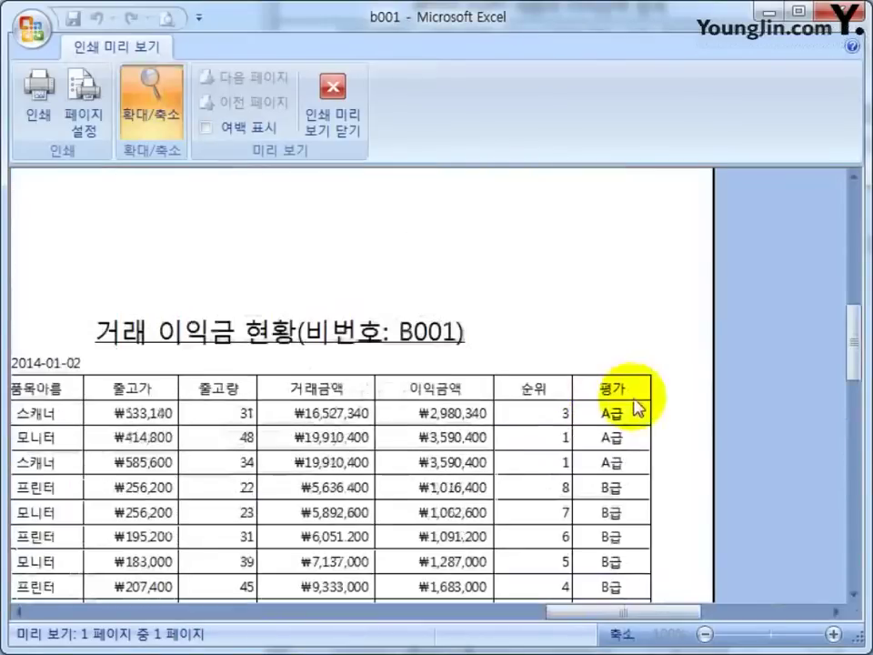
pyautogui.click(504, 354)
pyautogui.click(544, 326)
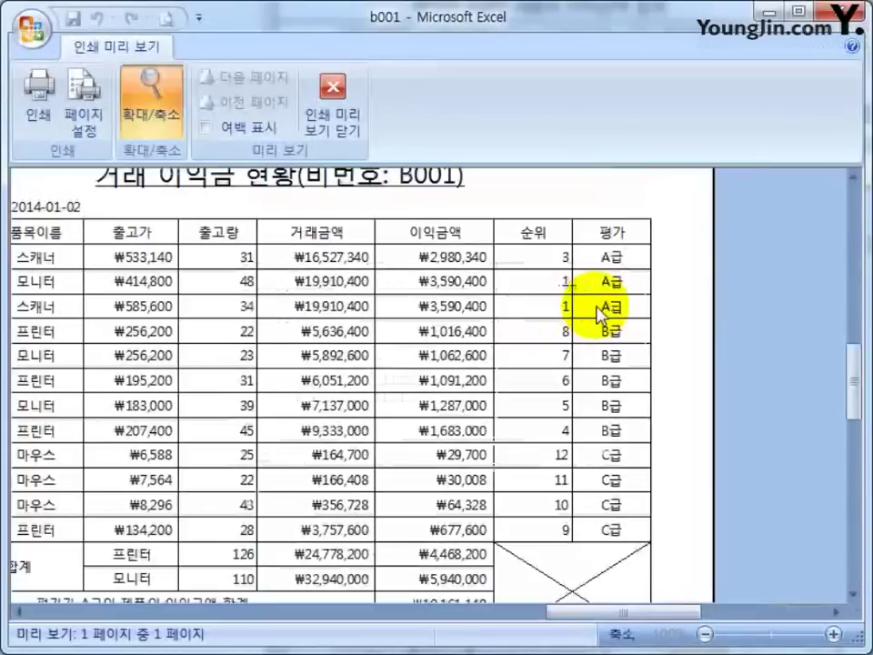
pyautogui.click(333, 87)
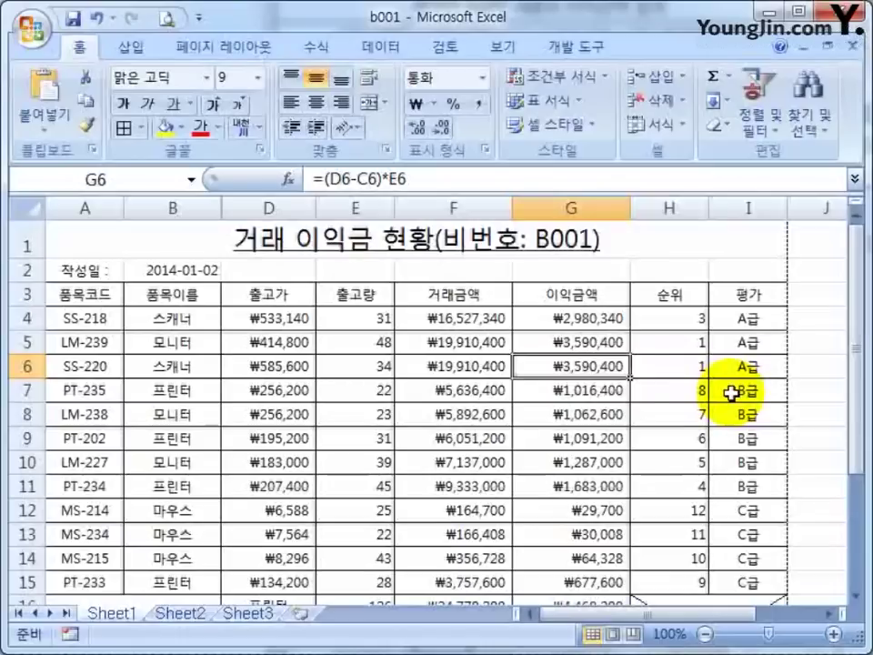
# Step: Narrow columns H (순위) and I (평가) slightly
pyautogui.moveTo(705, 206); pyautogui.dragTo(689, 206)
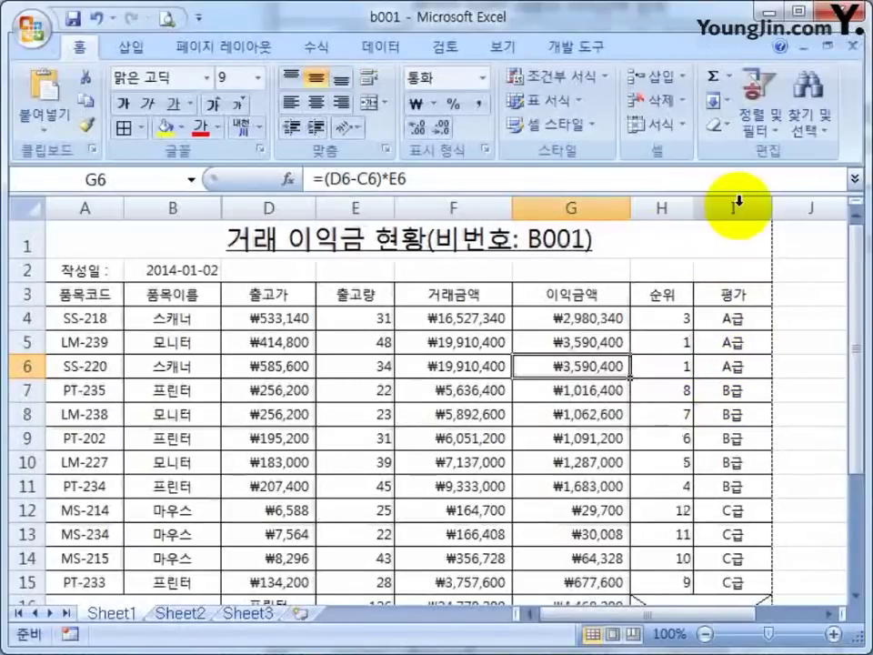
pyautogui.moveTo(773, 206); pyautogui.dragTo(755, 208)
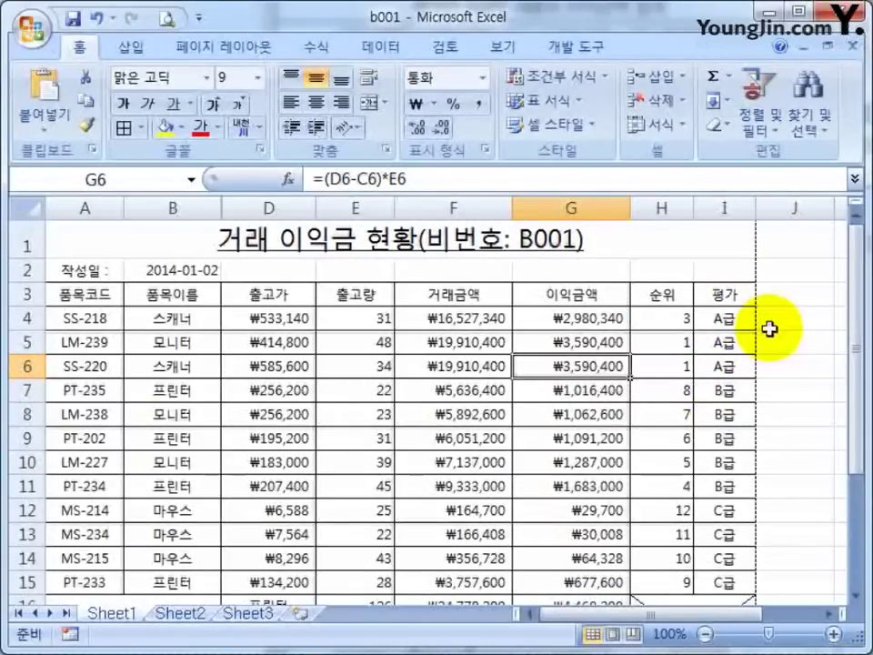
pyautogui.scroll(-4, 769, 329)
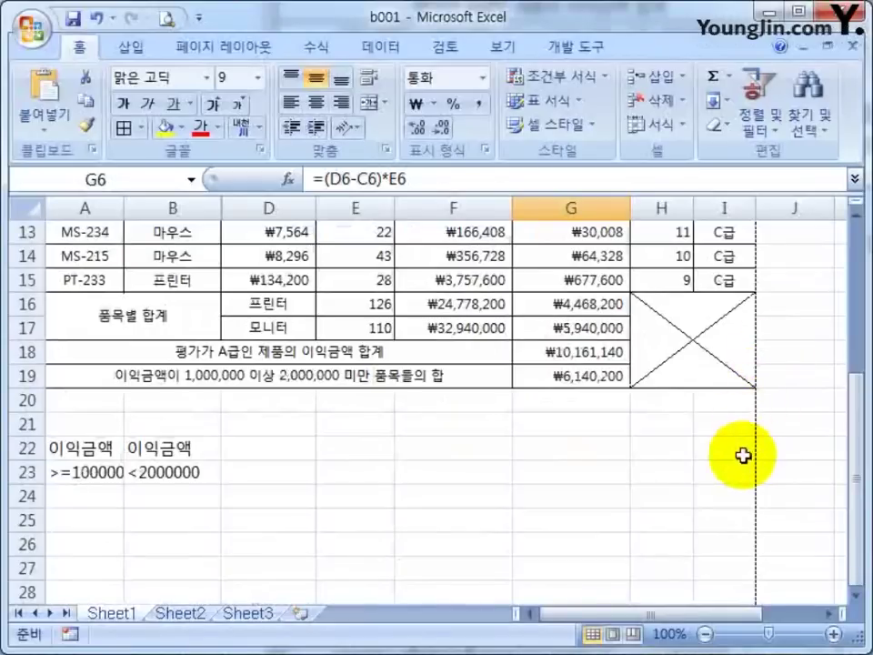
pyautogui.scroll(4, 655, 407)
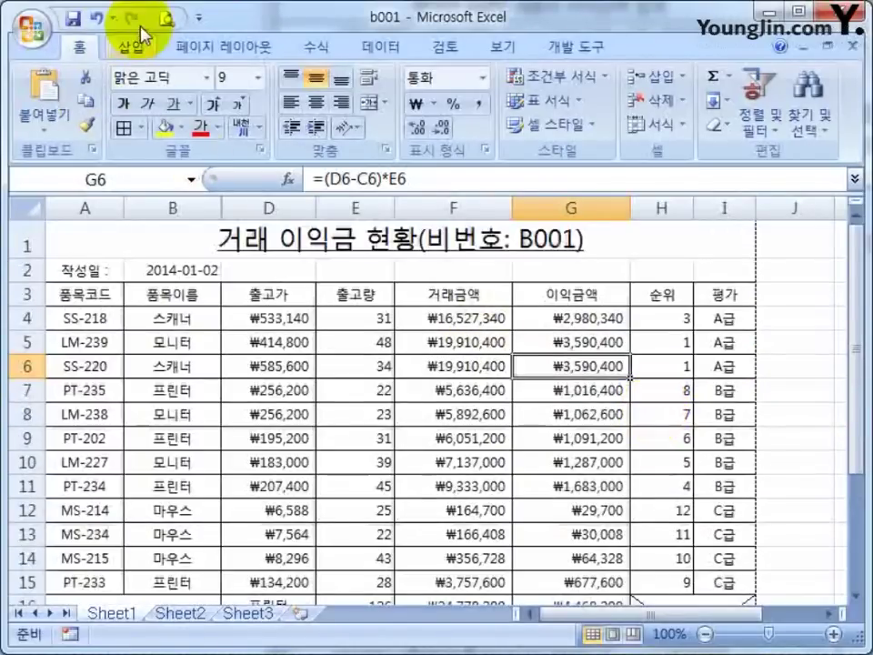
# Step: Recheck the page in Print Preview, including the lower table, and return to the worksheet
pyautogui.click(166, 19)
pyautogui.click(496, 344)
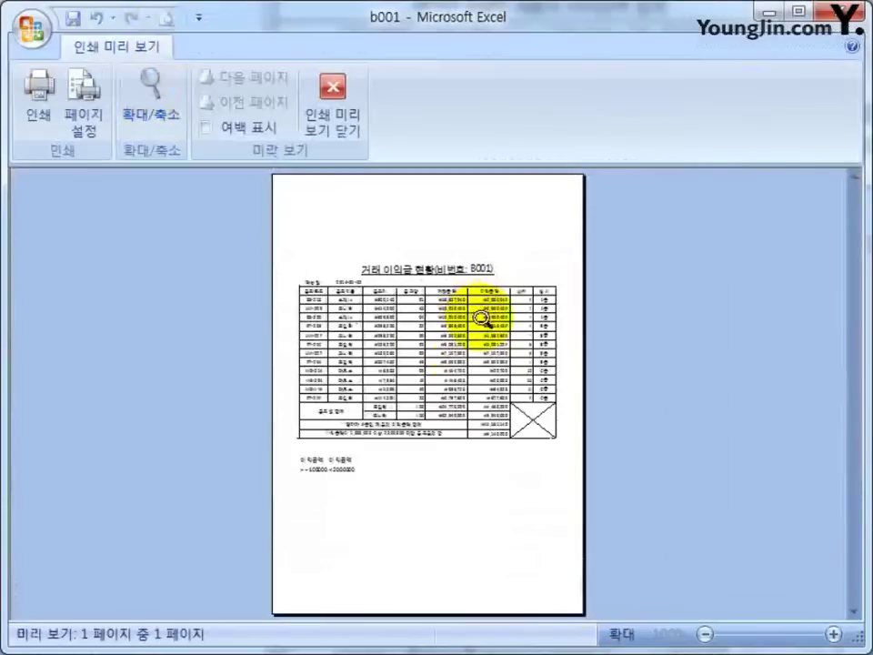
pyautogui.click(370, 480)
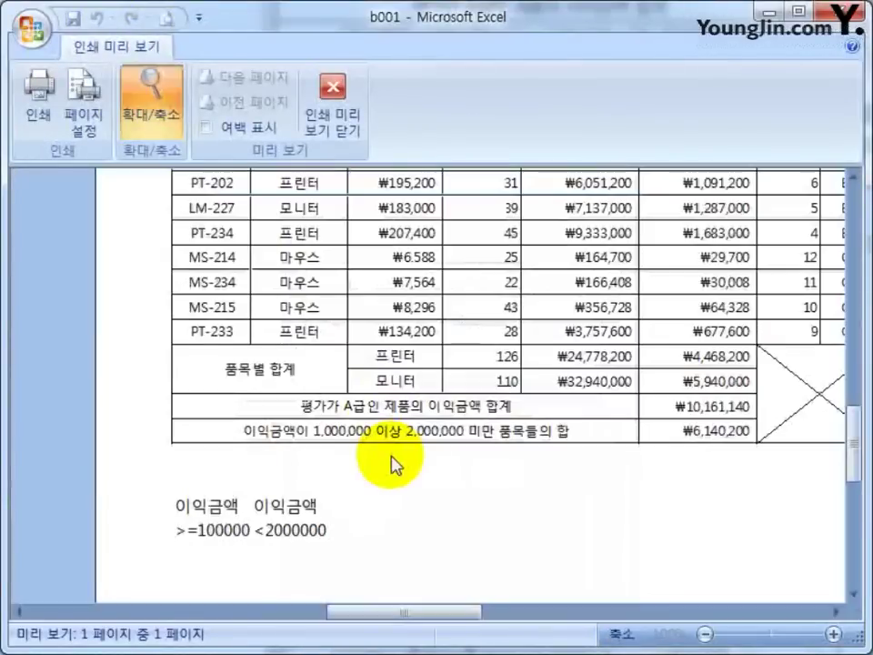
pyautogui.scroll(5, 401, 462)
pyautogui.click(334, 89)
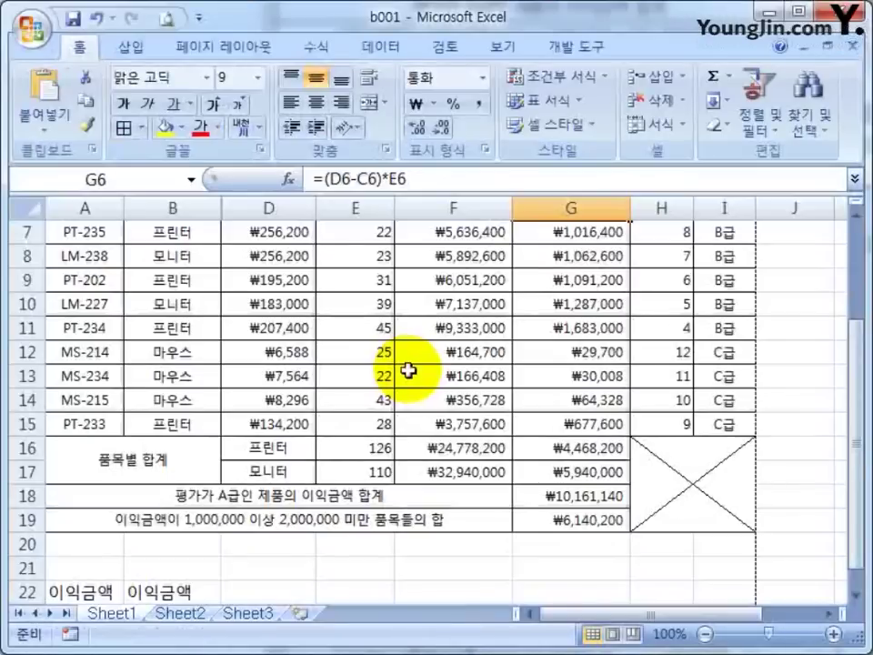
pyautogui.scroll(-1, 404, 374)
pyautogui.scroll(3, 341, 249)
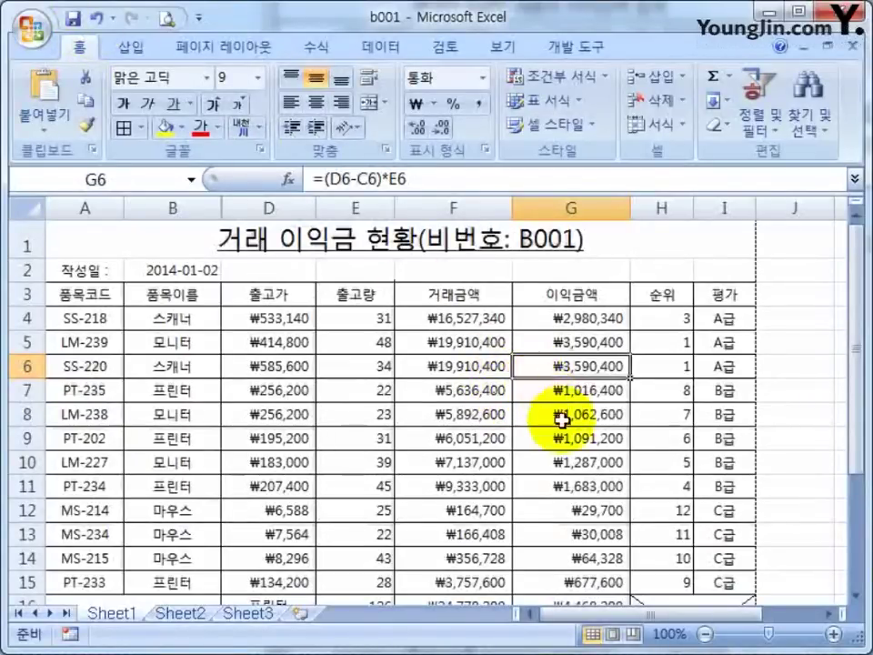
pyautogui.scroll(-3, 535, 399)
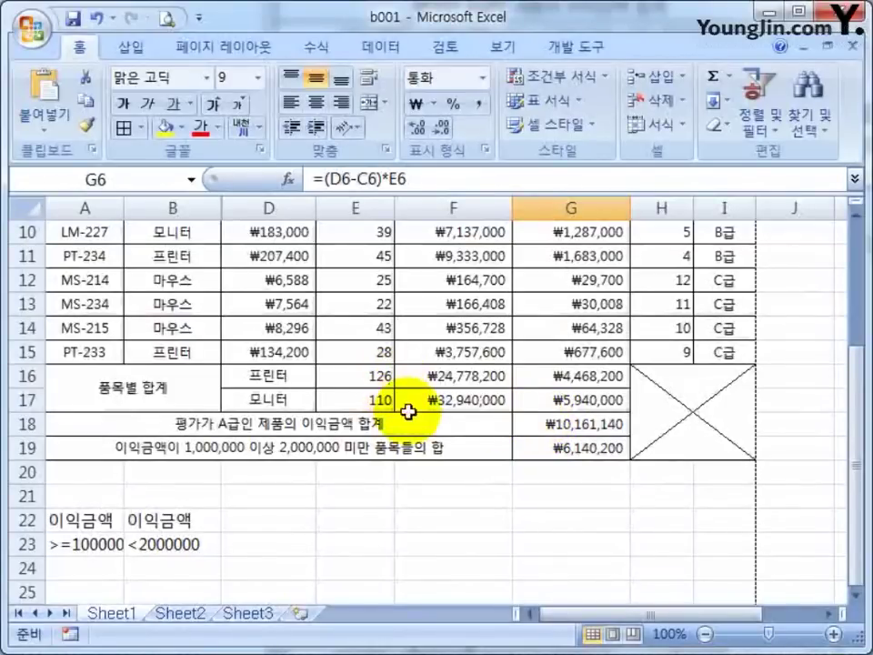
pyautogui.scroll(3, 472, 393)
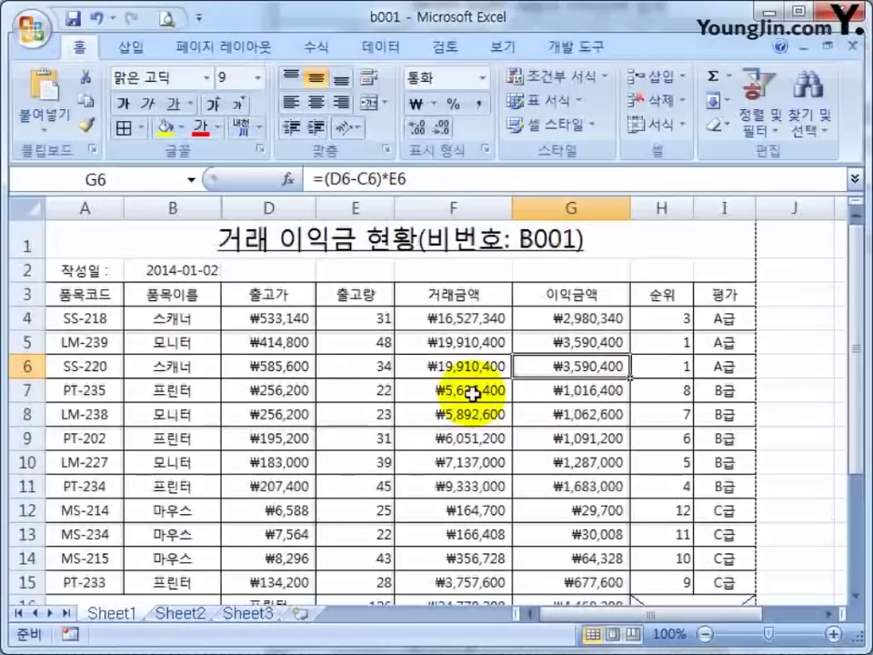